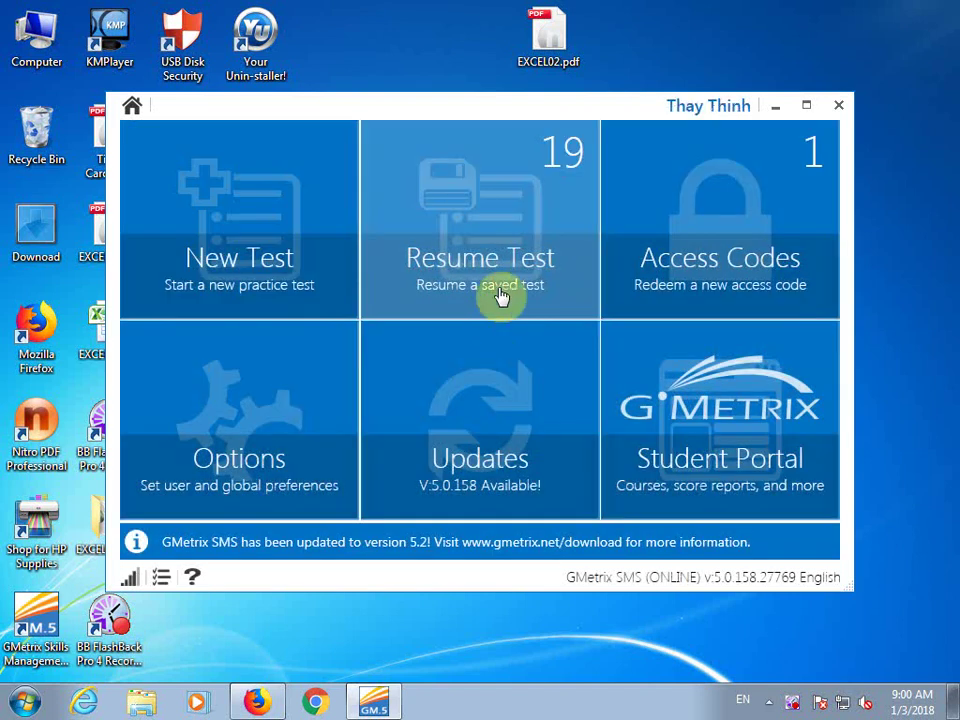
# Step: Start the saved Outlook 2010 Practice Exam 2 Training test from the Resume Test list
pyautogui.click(501, 297)
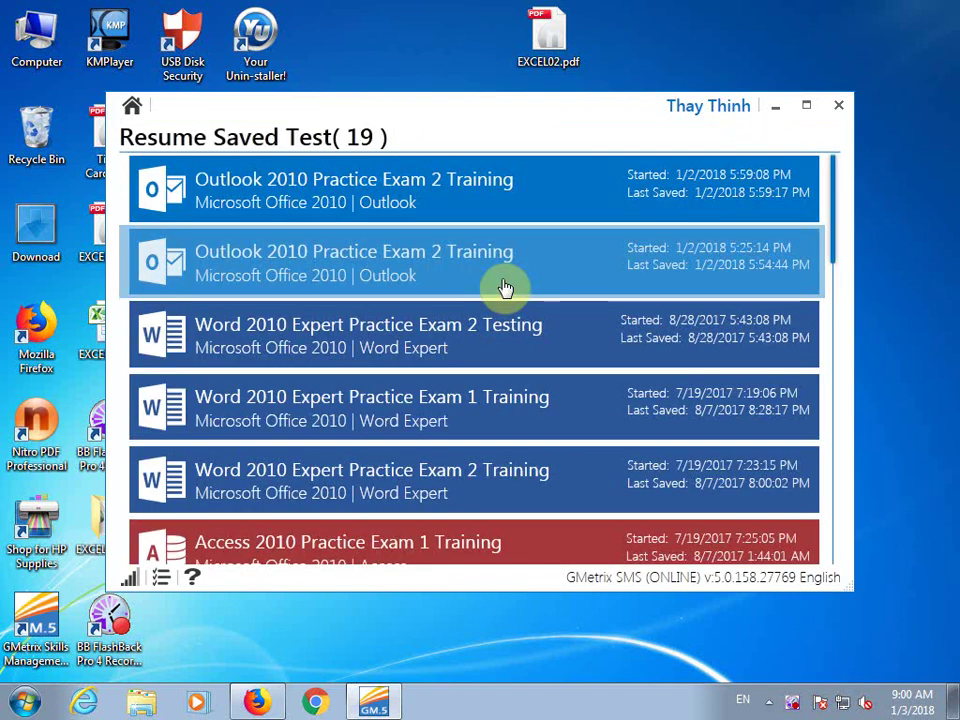
pyautogui.click(435, 198)
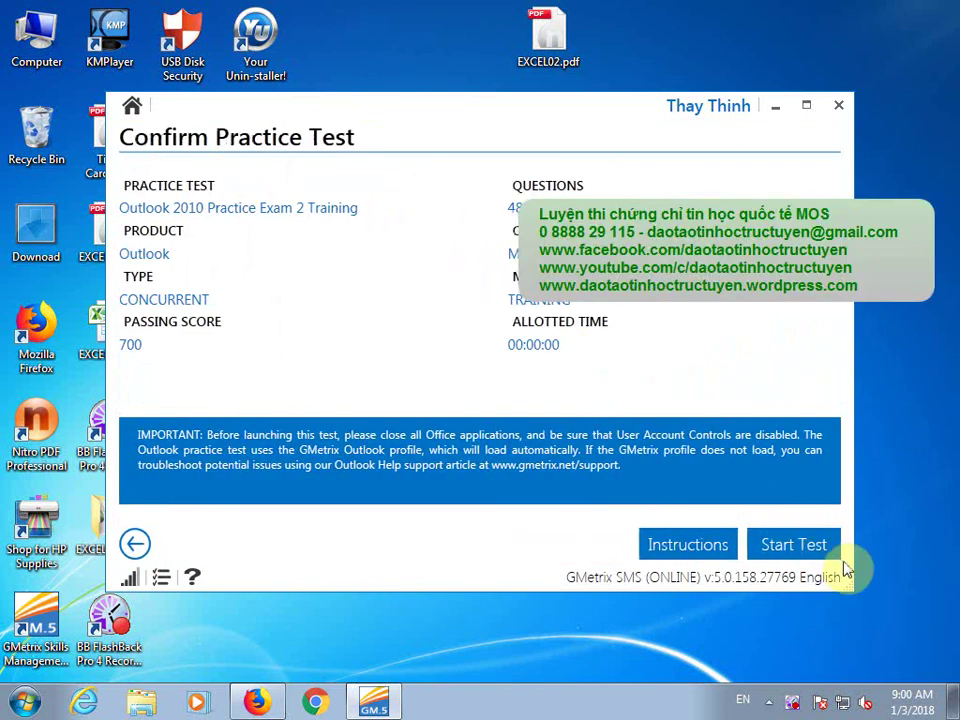
pyautogui.click(818, 552)
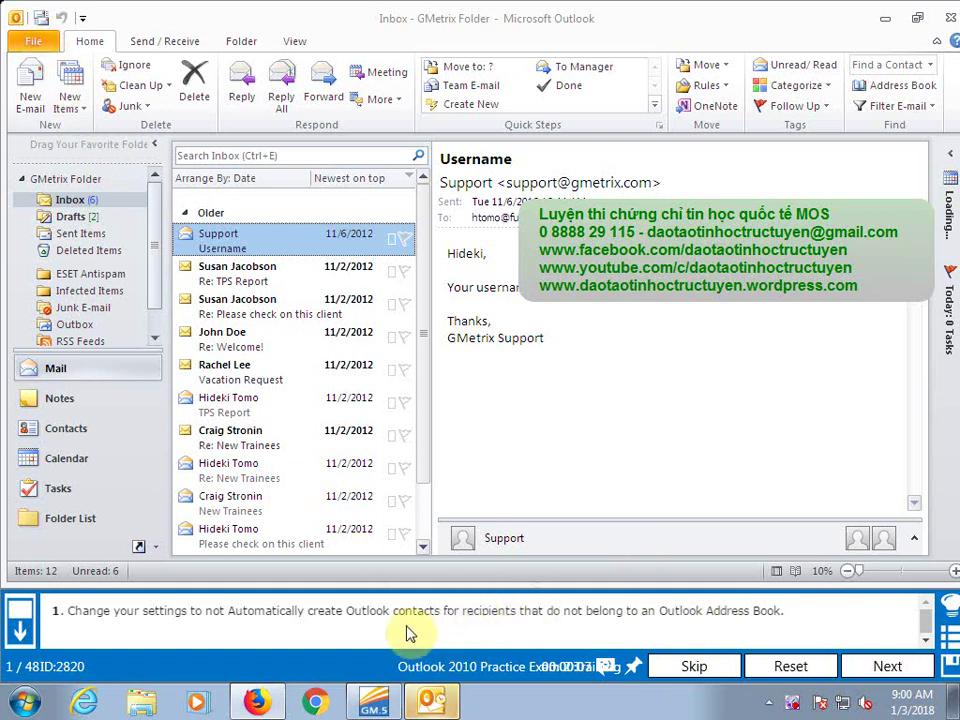
# Step: Uncheck 'Automatically create Outlook contacts for recipients' in Options > Contacts, then submit the task
pyautogui.click(30, 38)
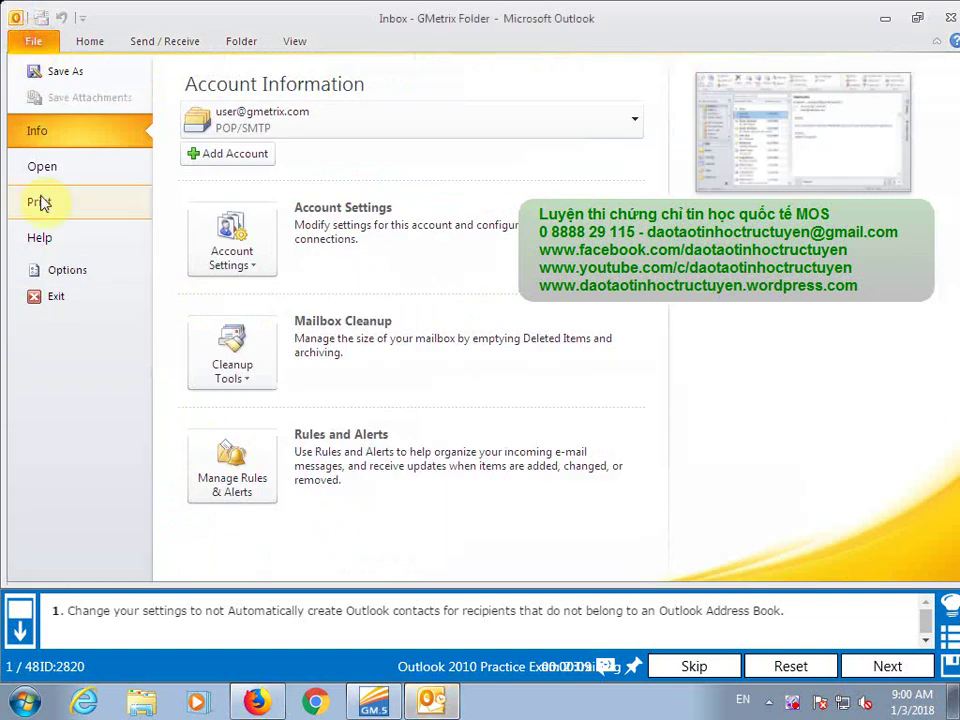
pyautogui.click(72, 279)
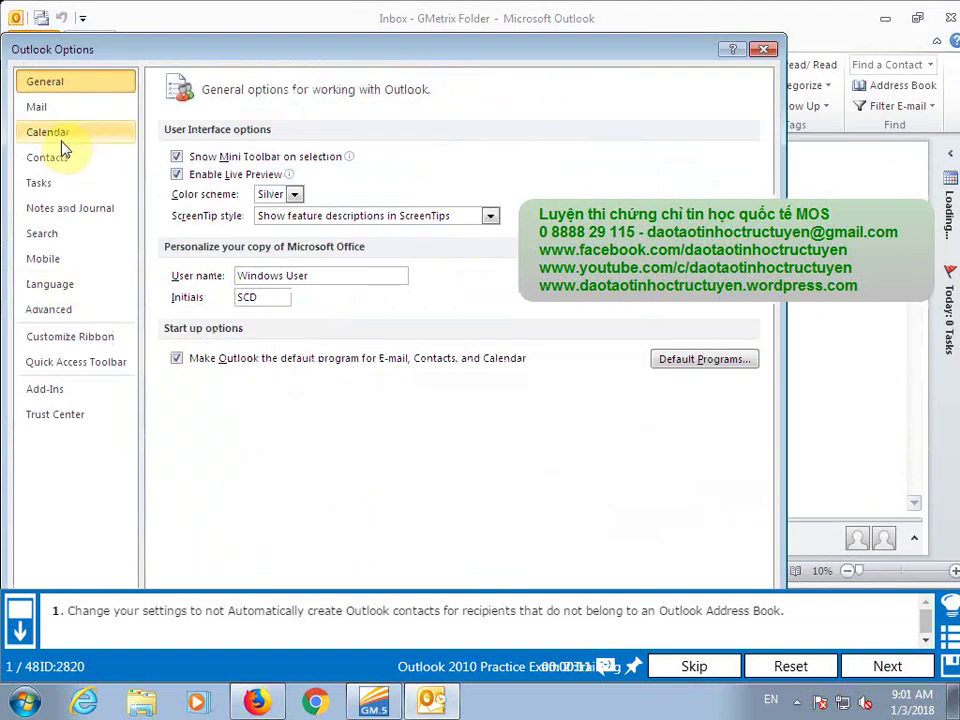
pyautogui.click(60, 160)
pyautogui.click(381, 488)
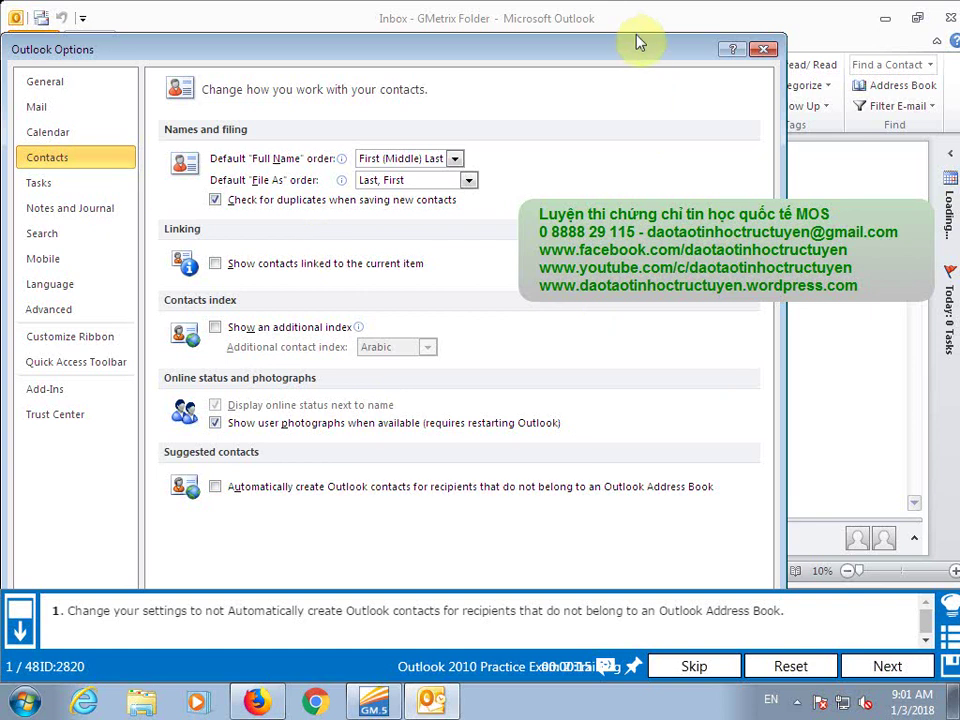
pyautogui.moveTo(636, 38); pyautogui.dragTo(640, 1)
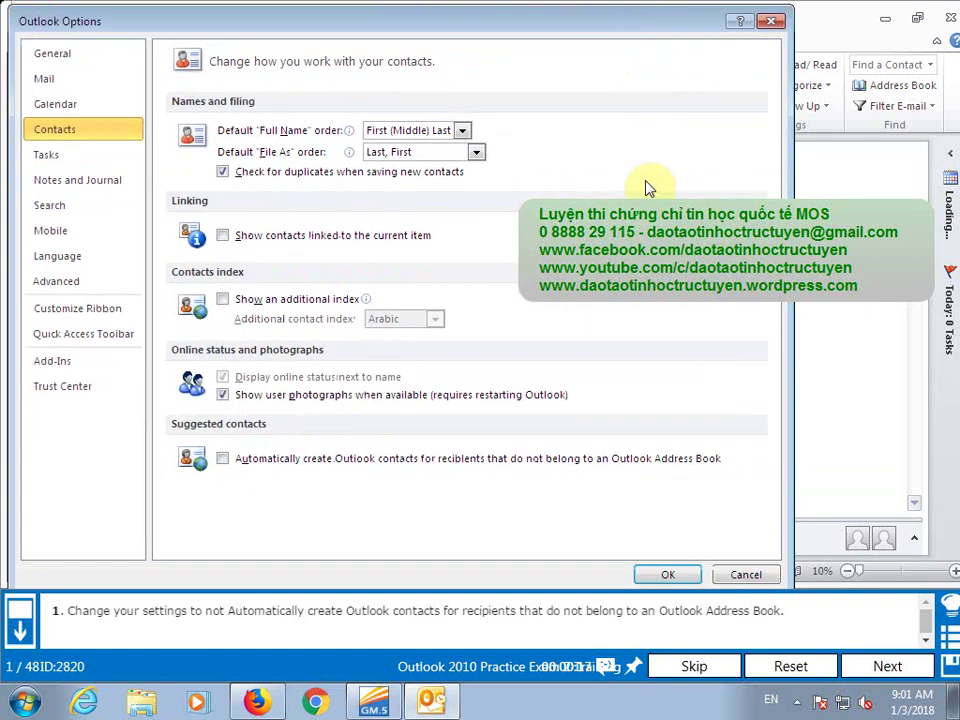
pyautogui.click(678, 578)
pyautogui.click(887, 666)
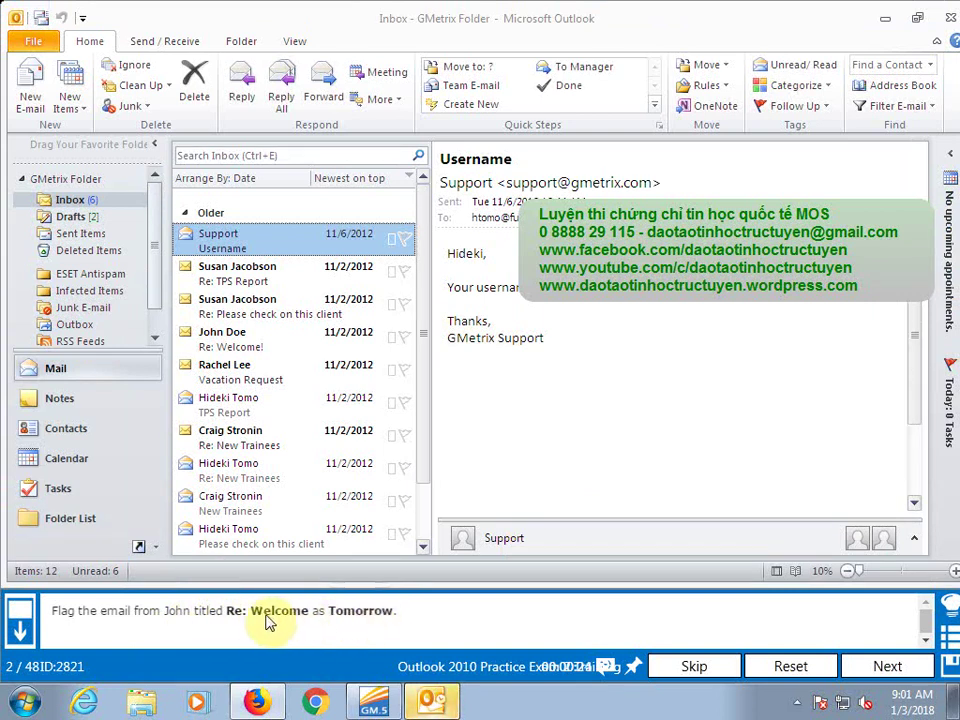
# Step: Give the Re: Welcome! message a Tomorrow follow-up flag and submit the task
pyautogui.click(224, 344)
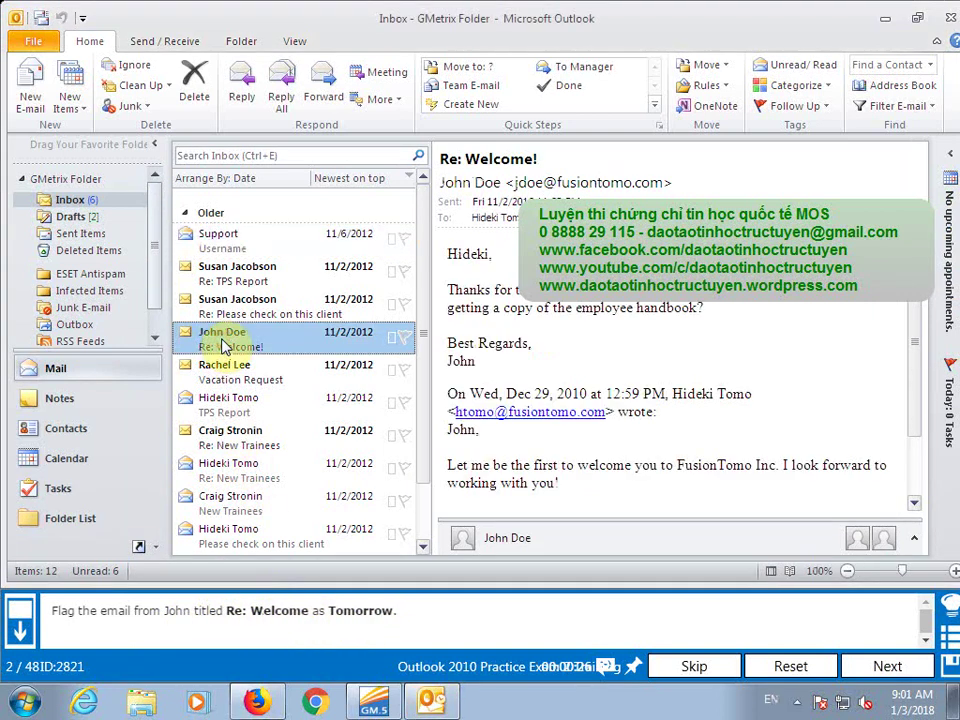
pyautogui.click(826, 107)
pyautogui.click(825, 150)
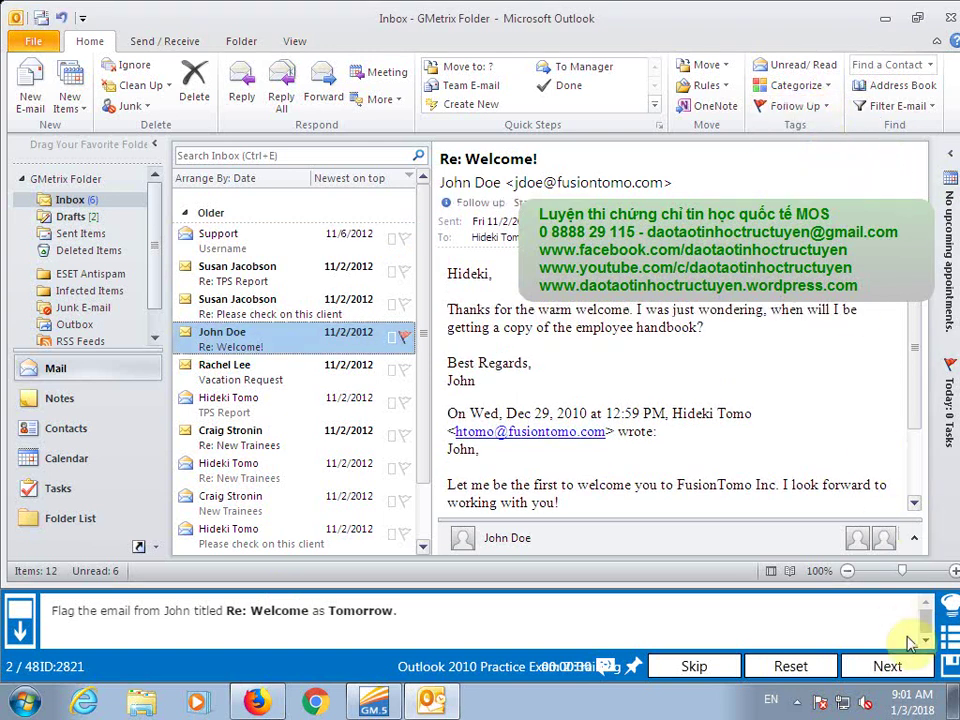
pyautogui.click(913, 667)
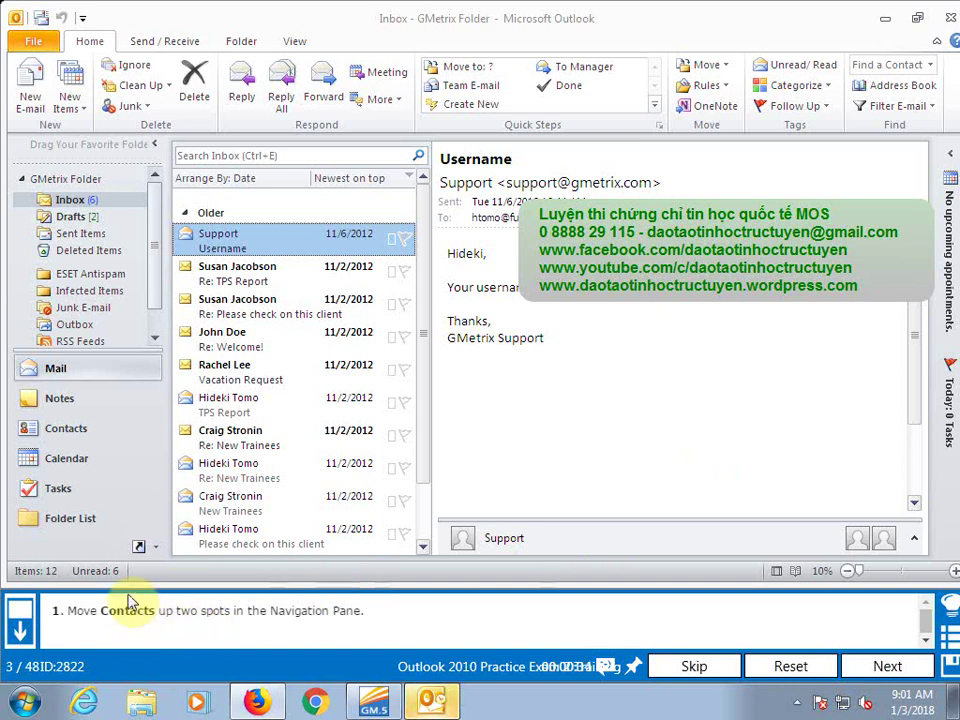
# Step: Move Contacts up two places to the top of the Navigation Pane button order, then submit
pyautogui.click(139, 547)
pyautogui.click(300, 541)
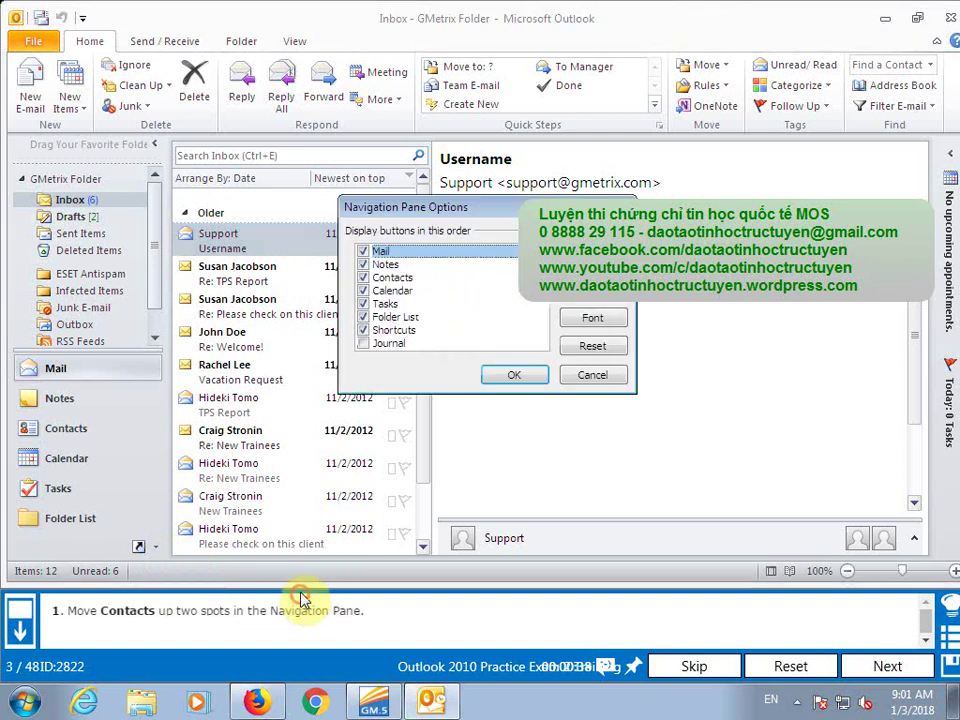
pyautogui.click(392, 277)
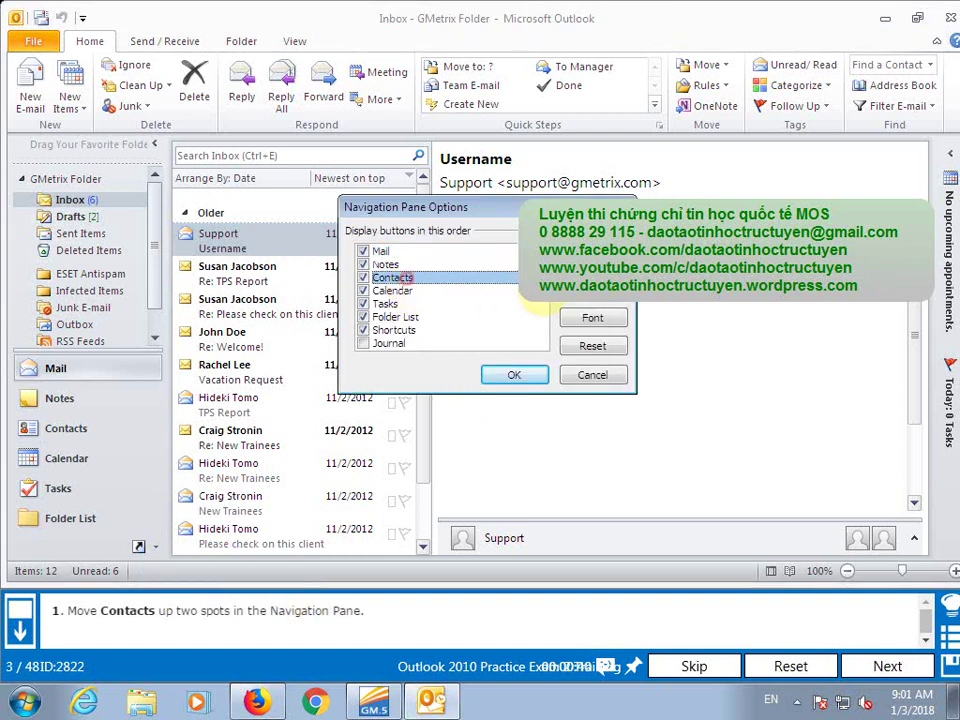
pyautogui.click(592, 262)
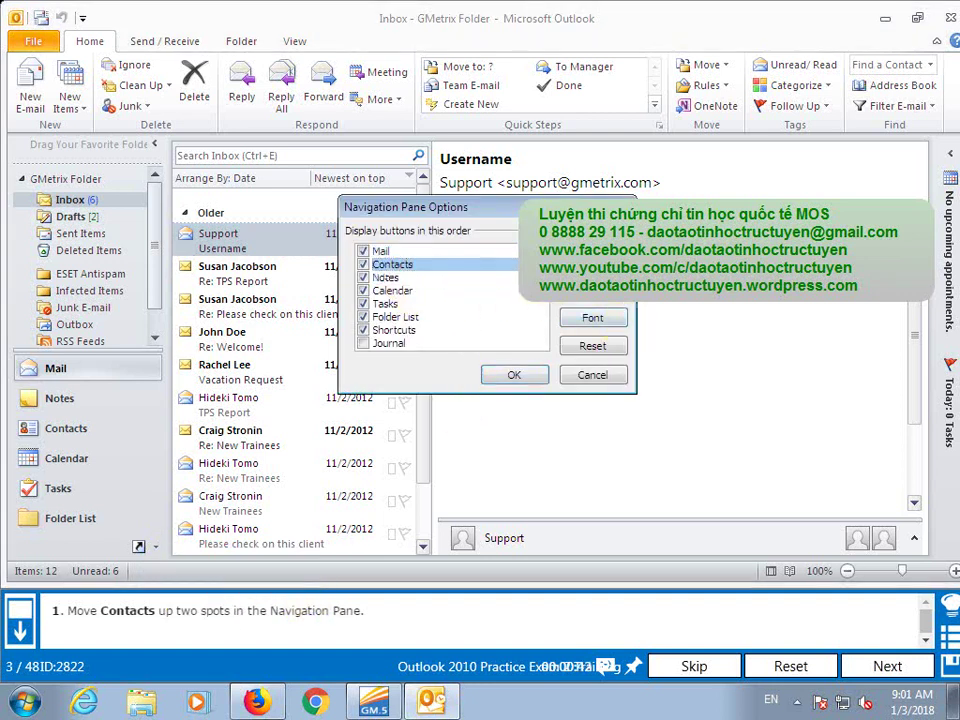
pyautogui.click(592, 262)
pyautogui.click(516, 386)
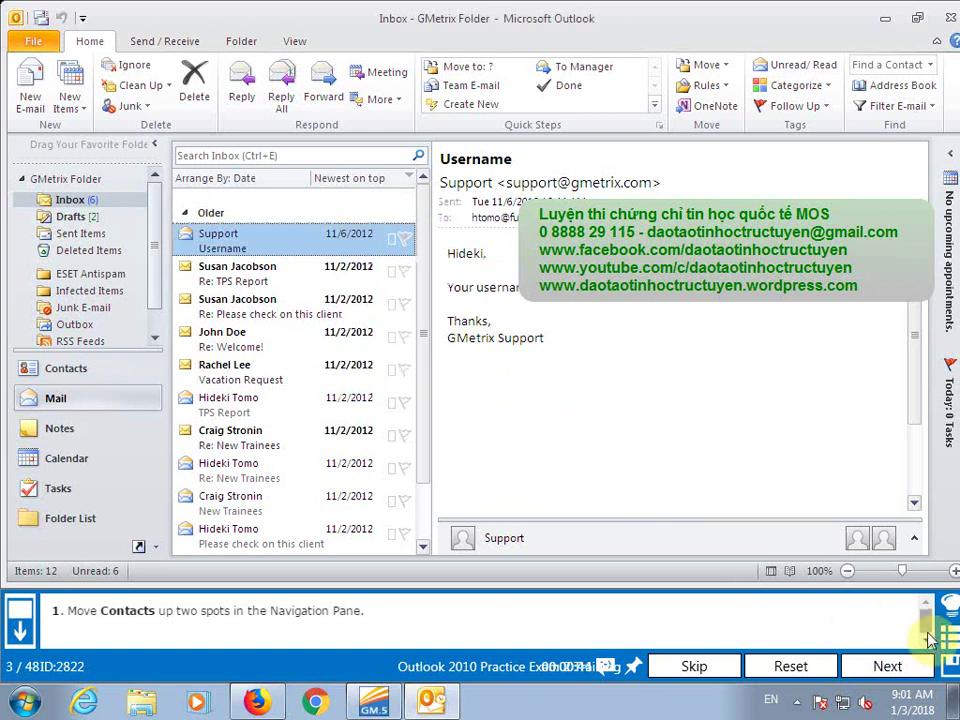
pyautogui.click(917, 668)
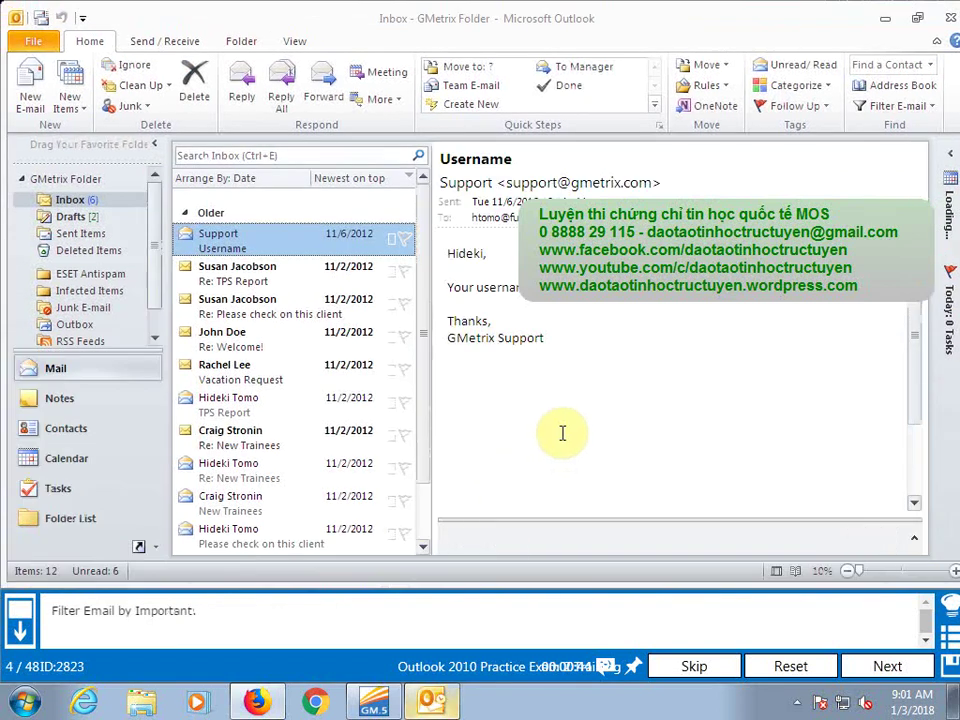
# Step: Filter the Inbox search to Important messages only and submit the task
pyautogui.click(366, 156)
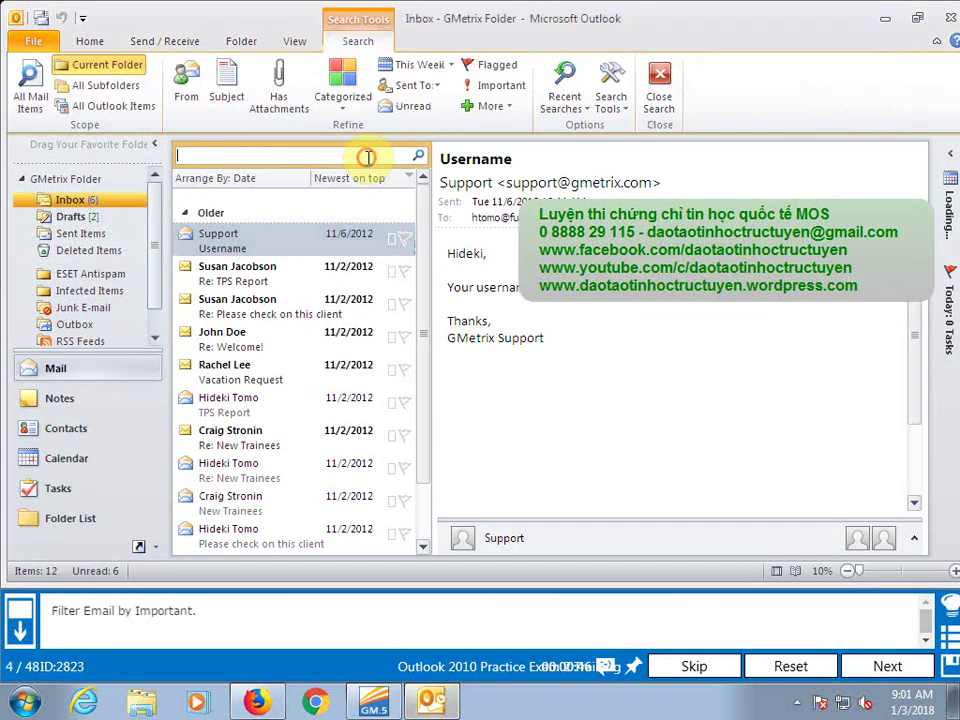
pyautogui.click(495, 85)
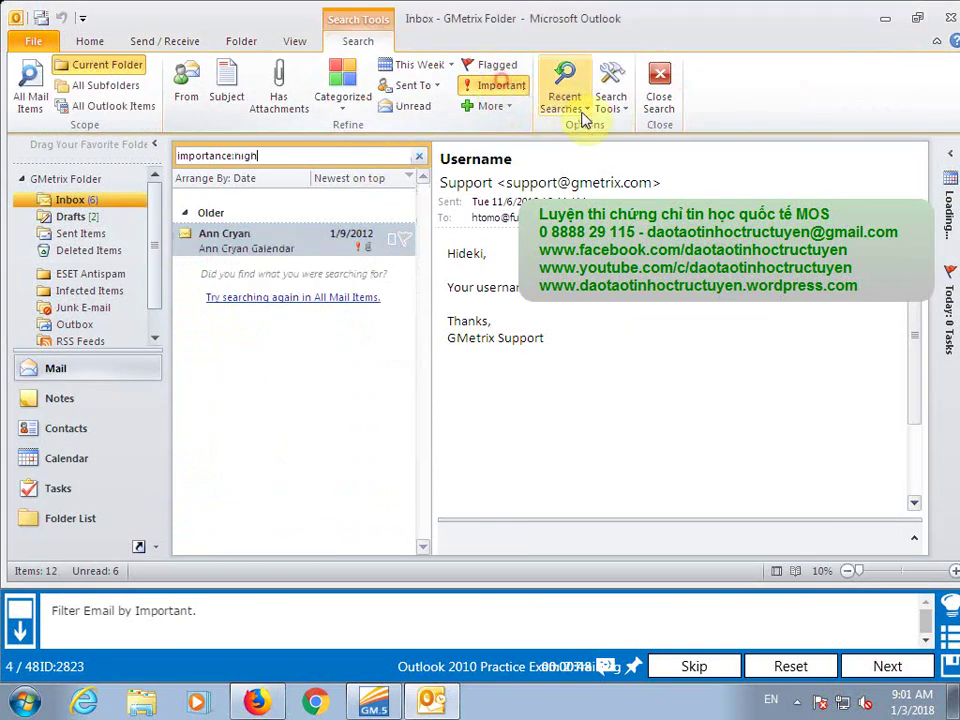
pyautogui.click(912, 666)
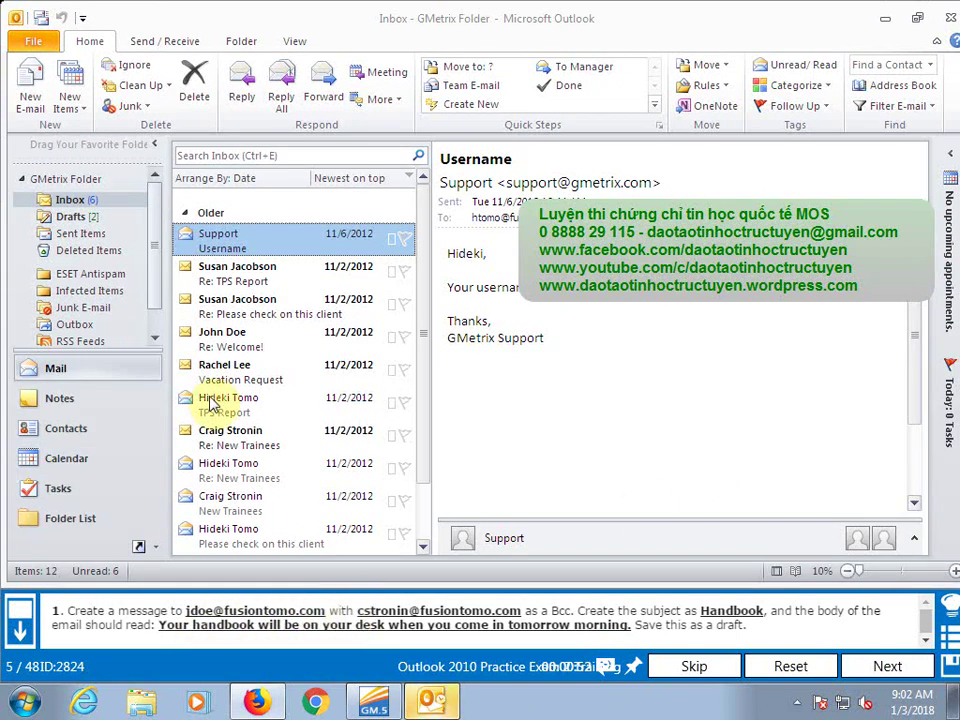
# Step: Address a new e-mail to one contact in To and another in Bcc
pyautogui.click(36, 86)
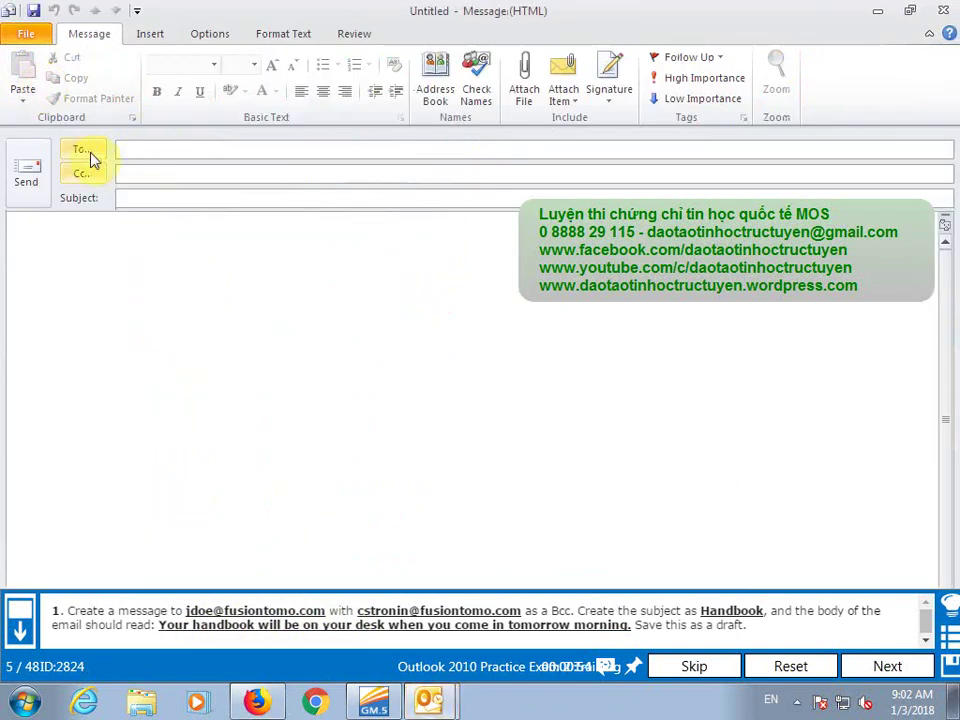
pyautogui.click(90, 155)
pyautogui.click(247, 274)
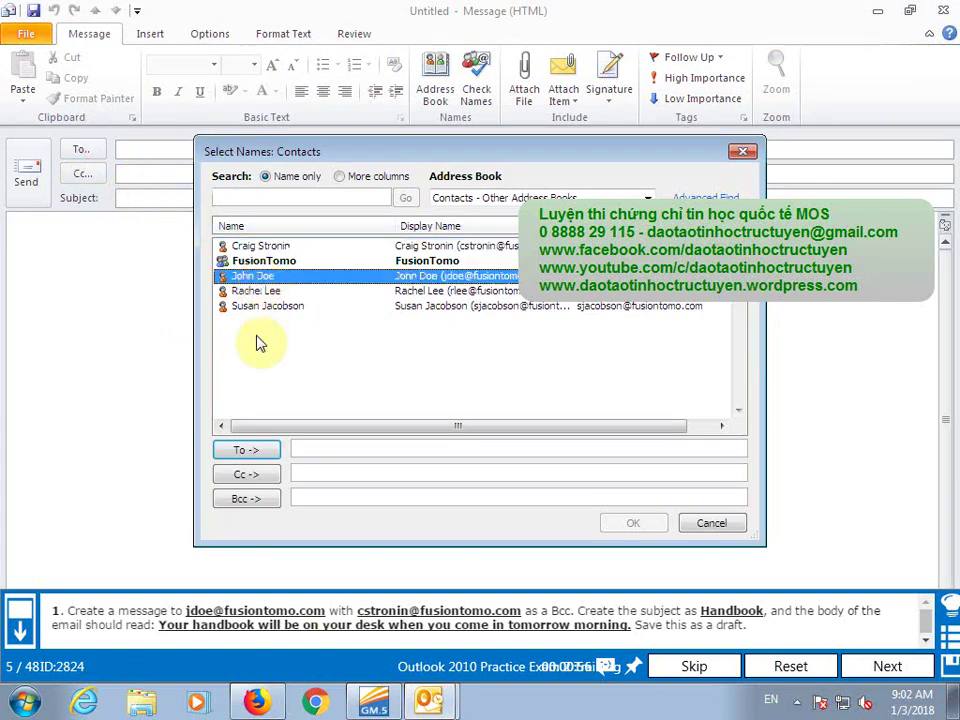
pyautogui.click(270, 451)
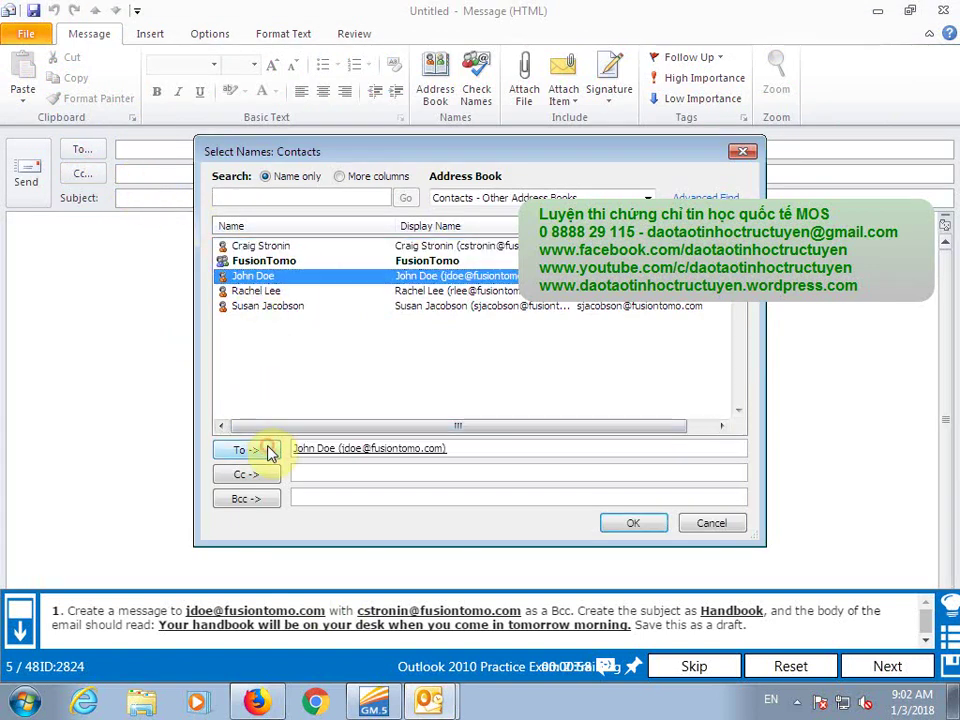
pyautogui.click(282, 246)
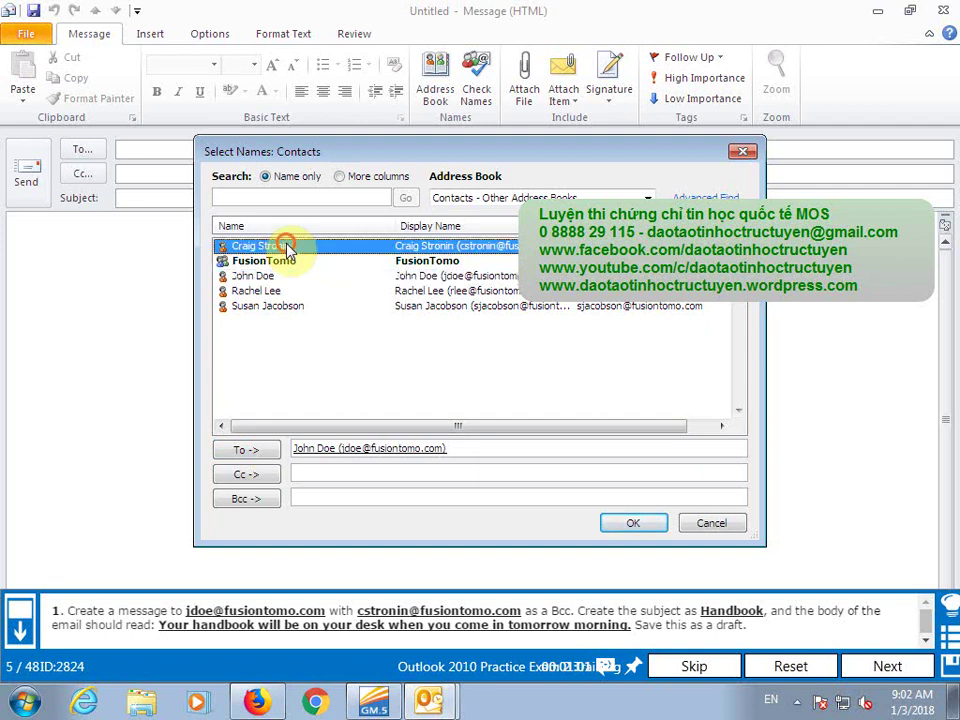
pyautogui.click(267, 502)
pyautogui.click(633, 523)
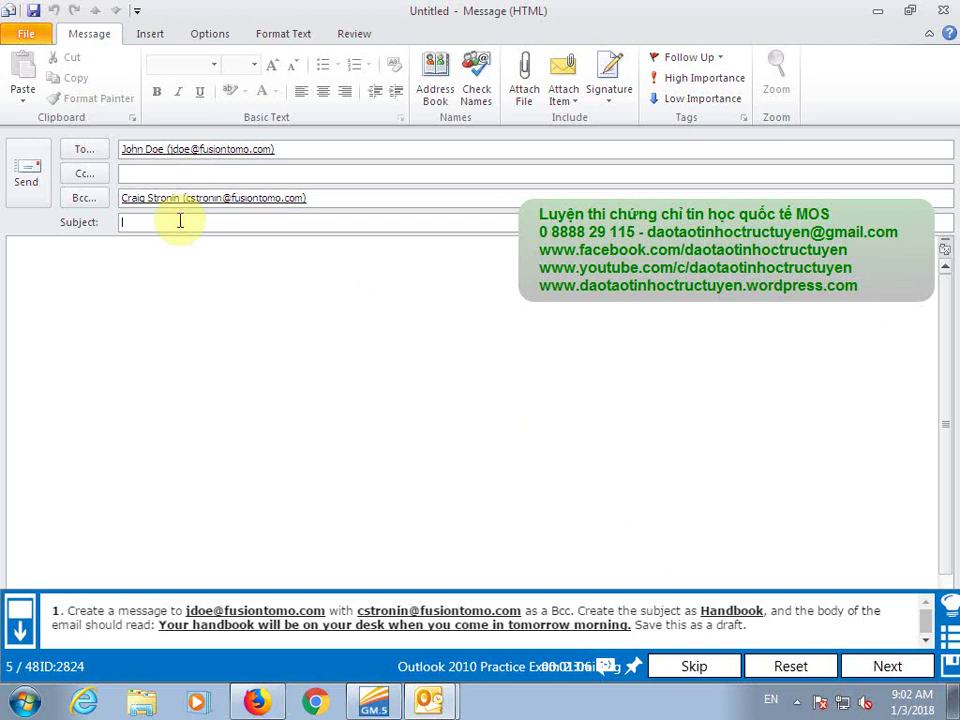
# Step: Enter subject Handbook and a body saying the handbook will be on their desk, then save the draft
pyautogui.write('Handbook')
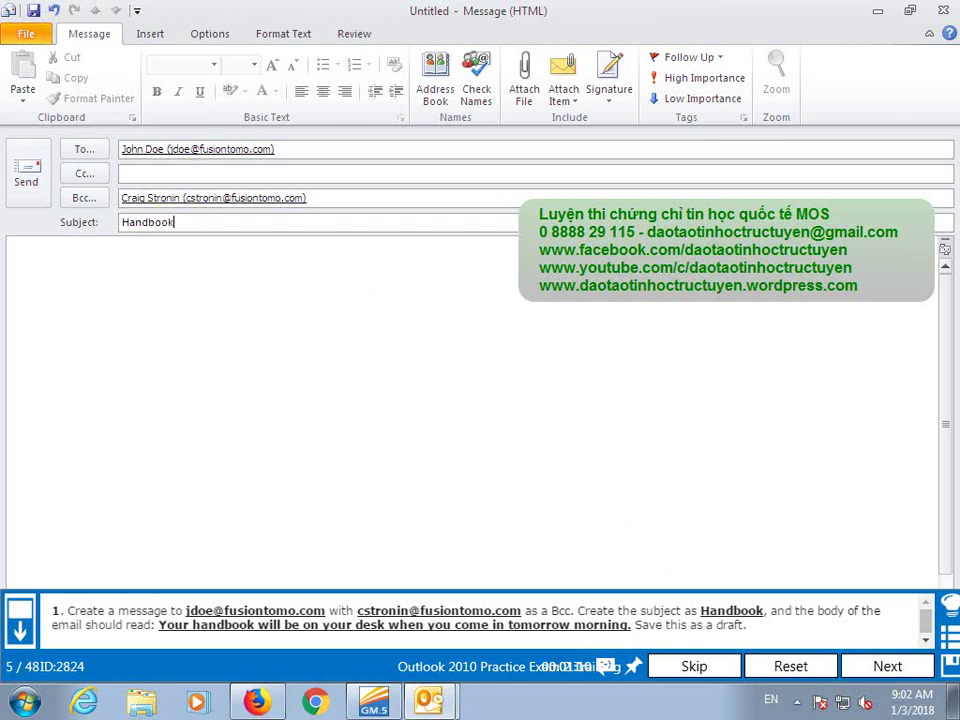
pyautogui.click(162, 286)
pyautogui.write('Your handbook will be on your desk when you come in tomorrow morning.')
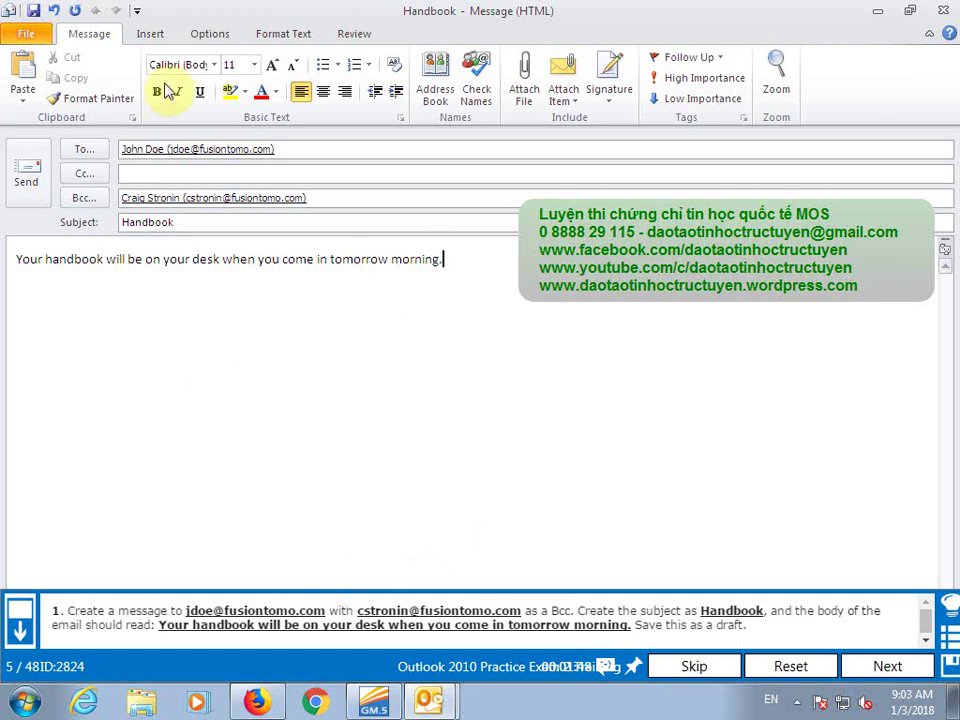
pyautogui.click(35, 11)
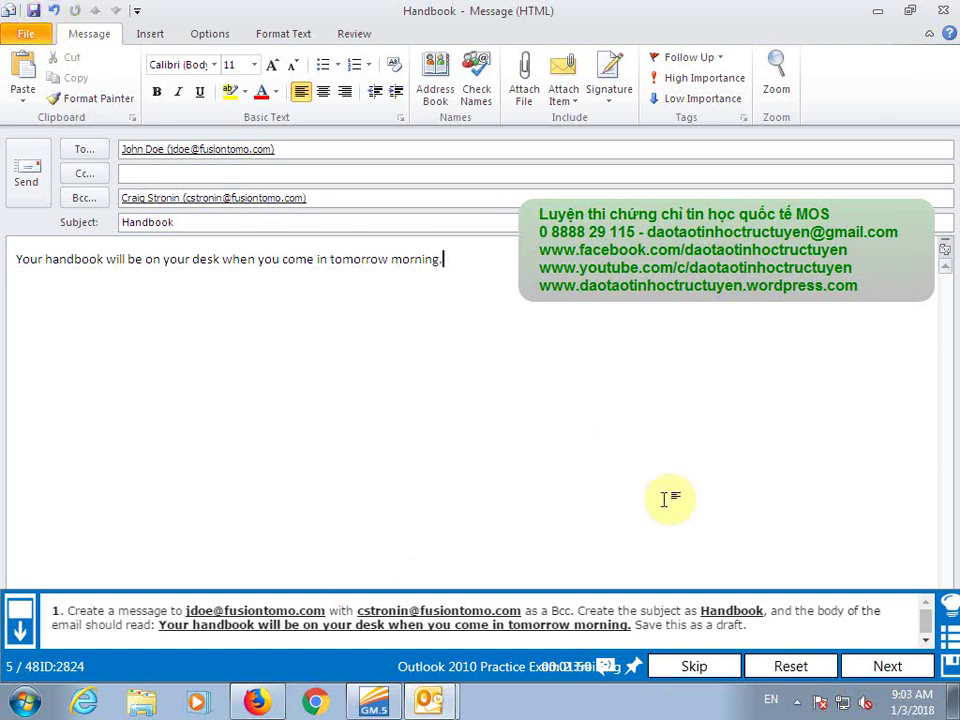
pyautogui.click(898, 669)
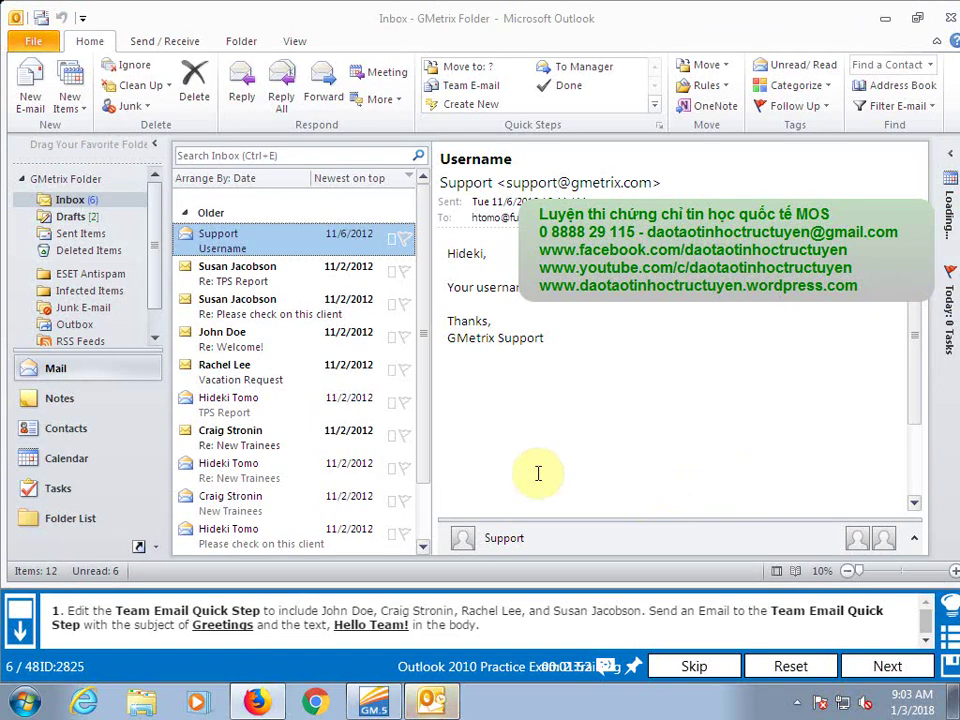
# Step: Address a new team message to all four team contacts
pyautogui.click(463, 91)
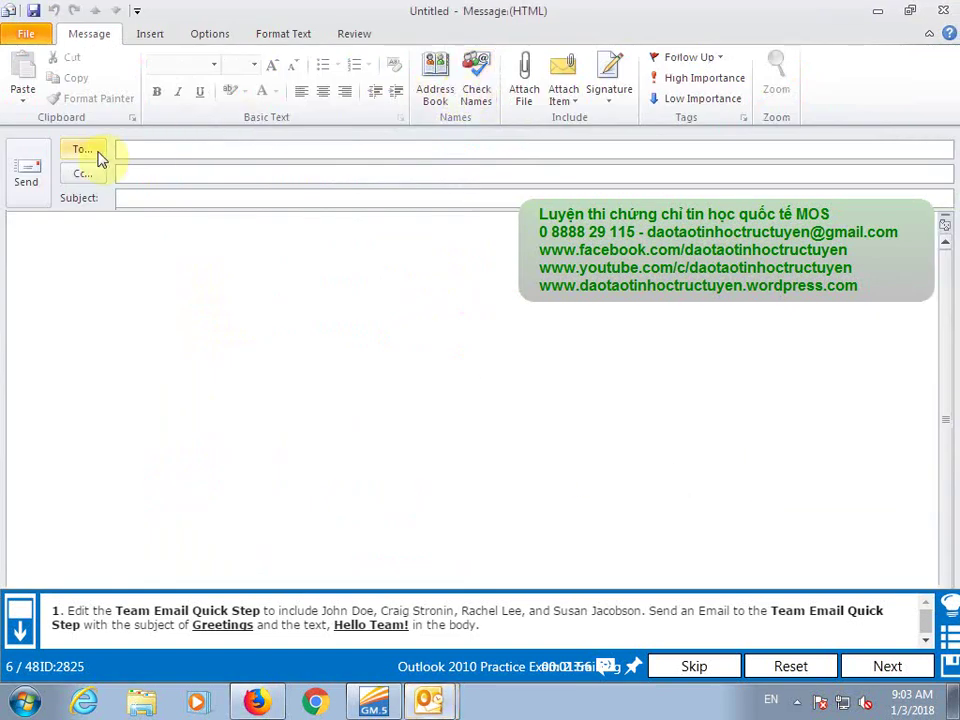
pyautogui.click(96, 156)
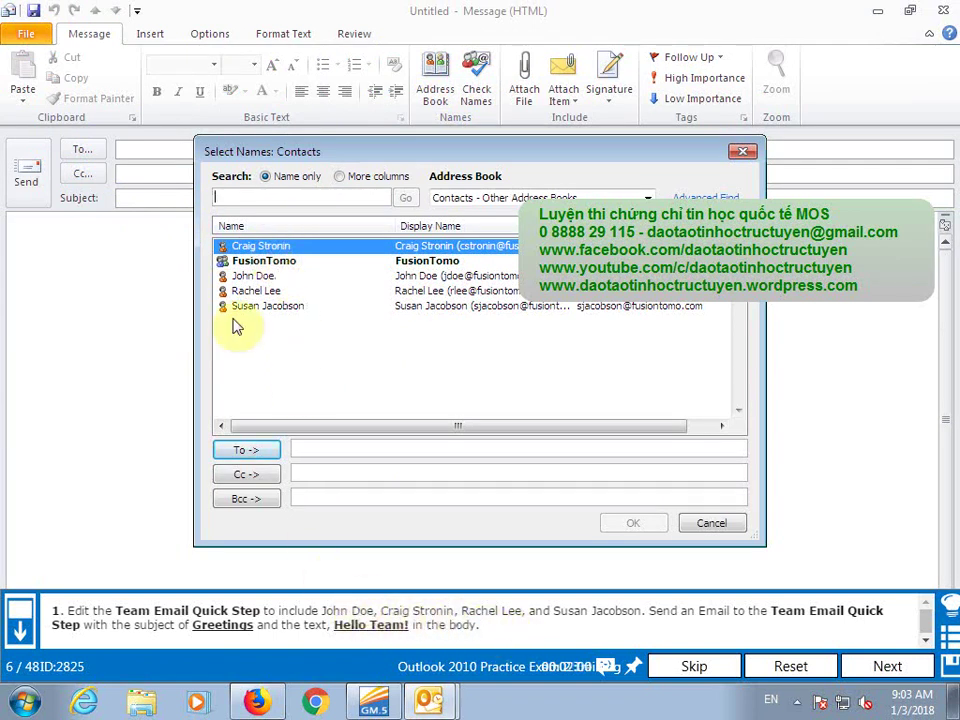
pyautogui.click(244, 275)
pyautogui.click(267, 457)
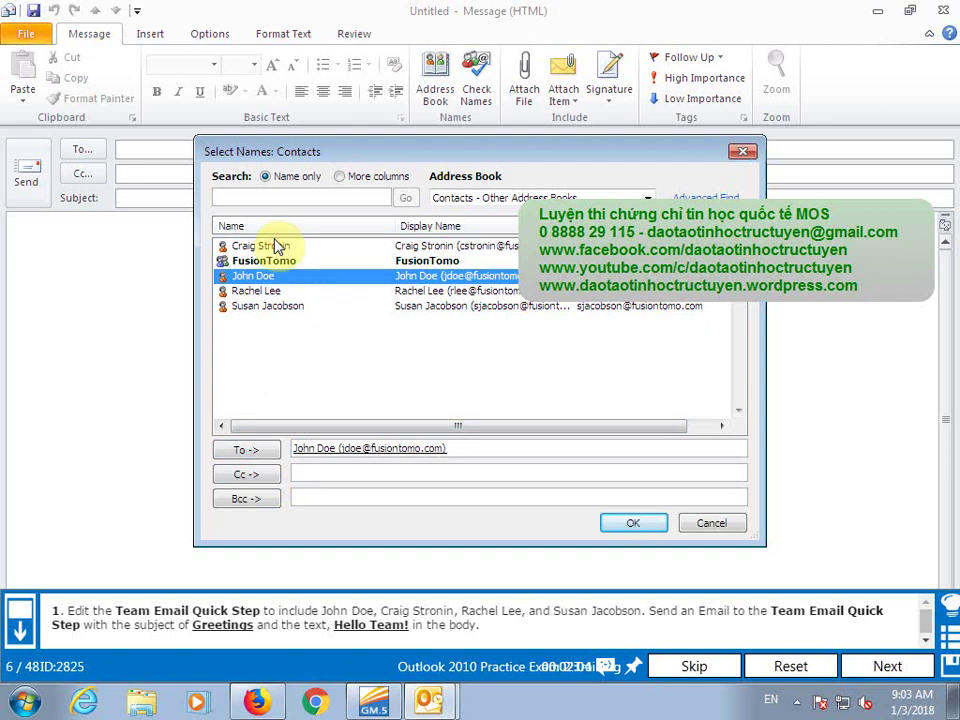
pyautogui.click(278, 246)
pyautogui.click(271, 451)
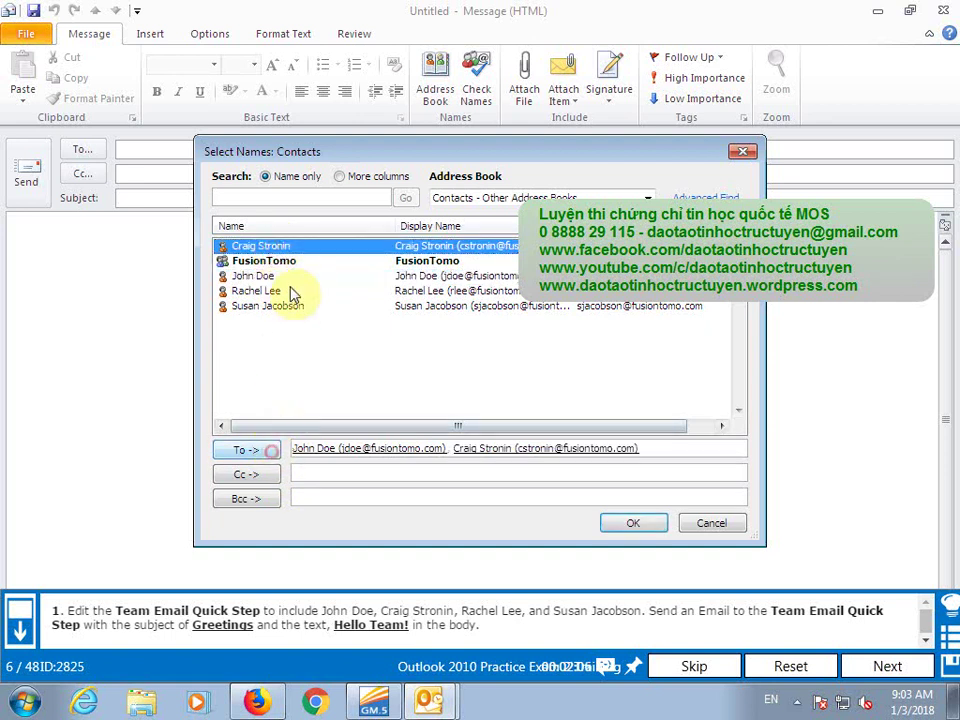
pyautogui.click(274, 291)
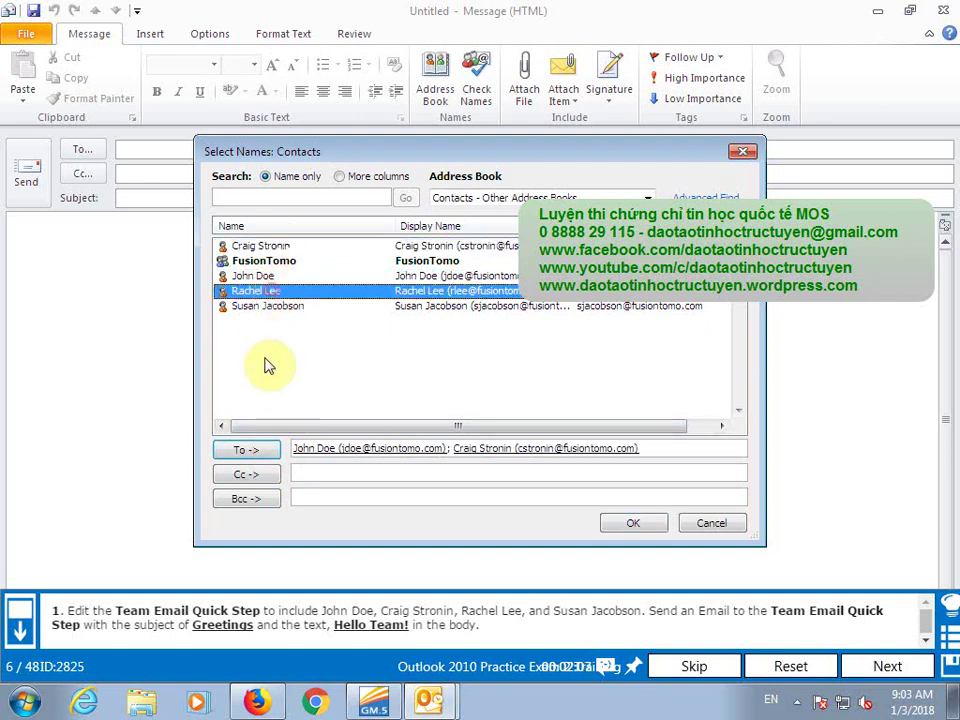
pyautogui.click(258, 447)
pyautogui.click(239, 312)
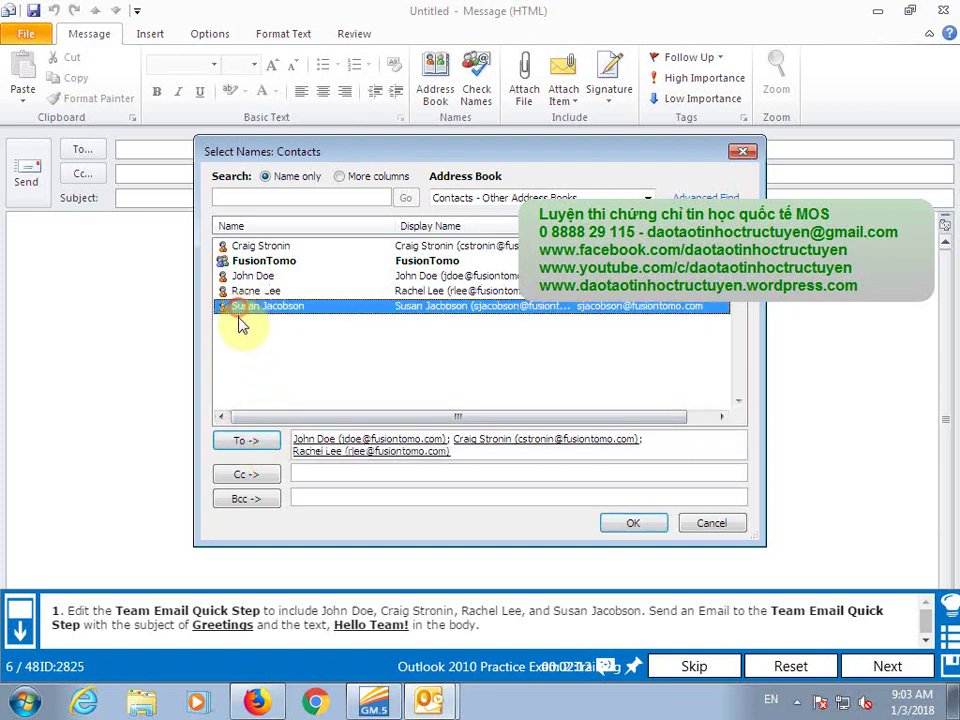
pyautogui.click(252, 441)
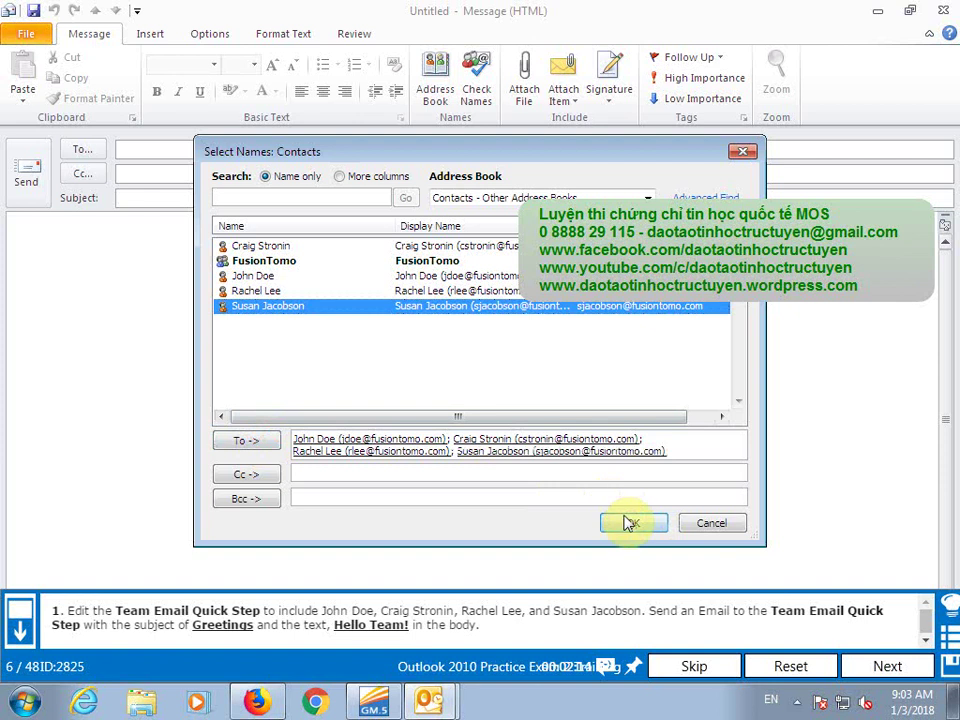
pyautogui.click(628, 524)
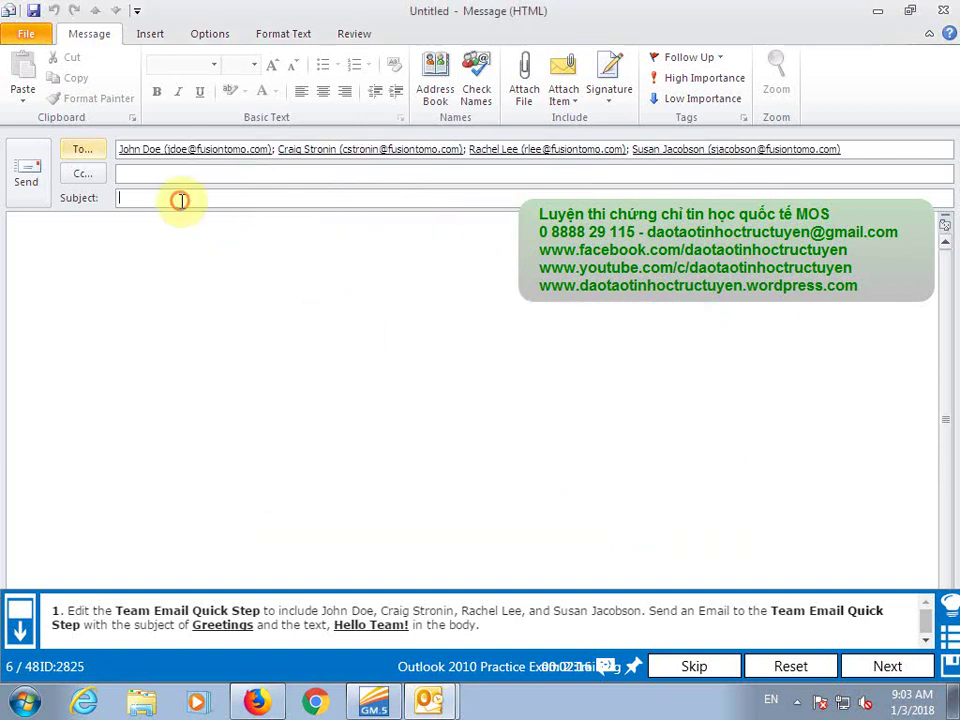
# Step: Send it with subject Greetings and body Hello Team!, then submit the task
pyautogui.write('Greetings')
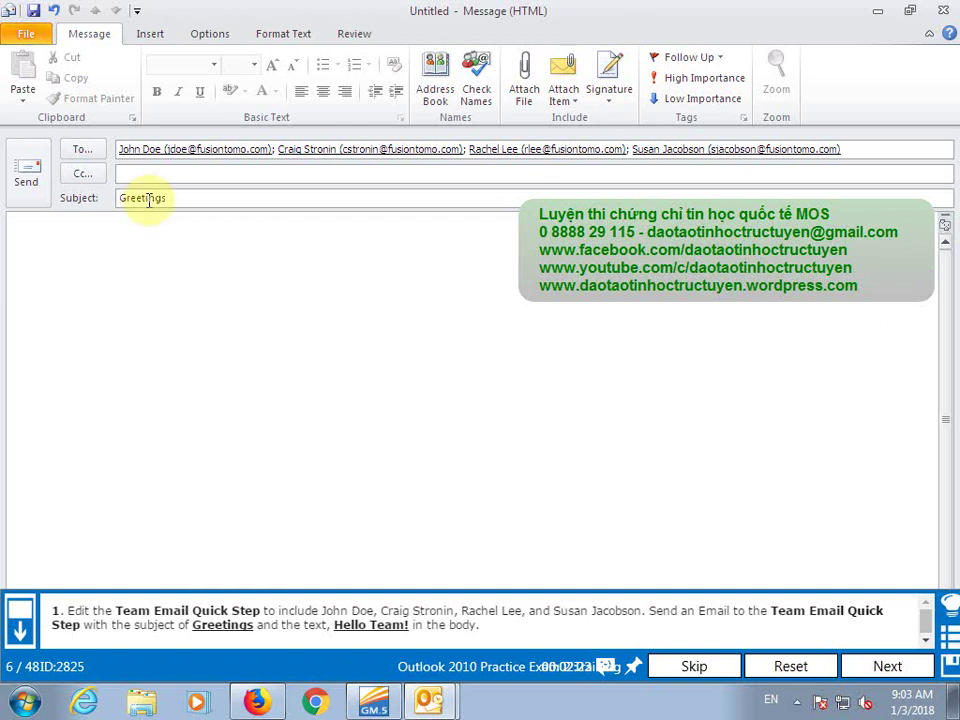
pyautogui.click(150, 234)
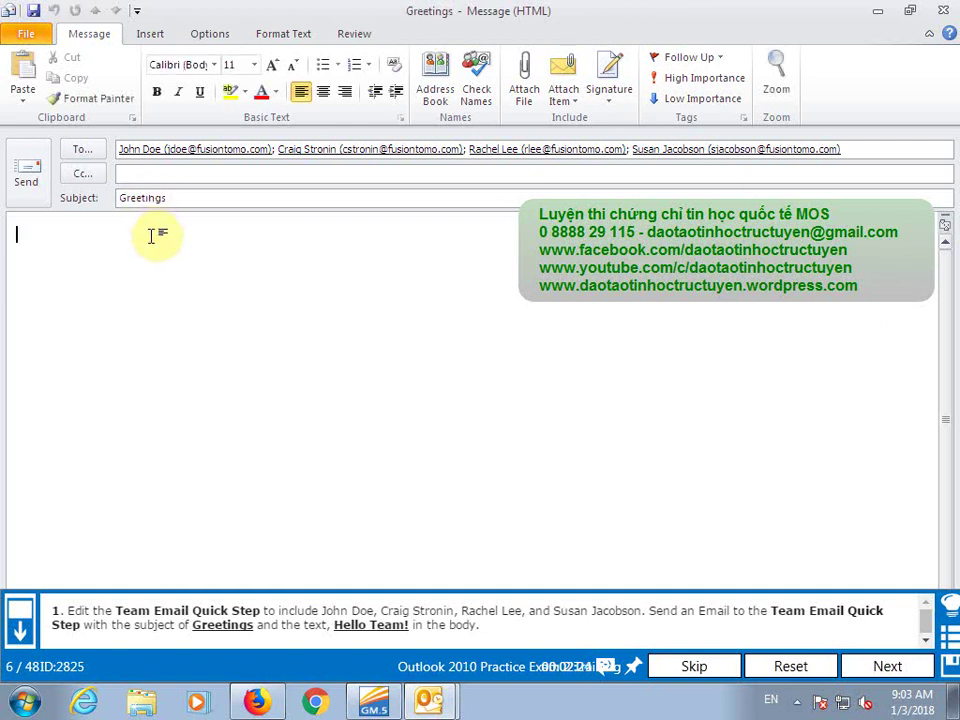
pyautogui.write('Hello Team!')
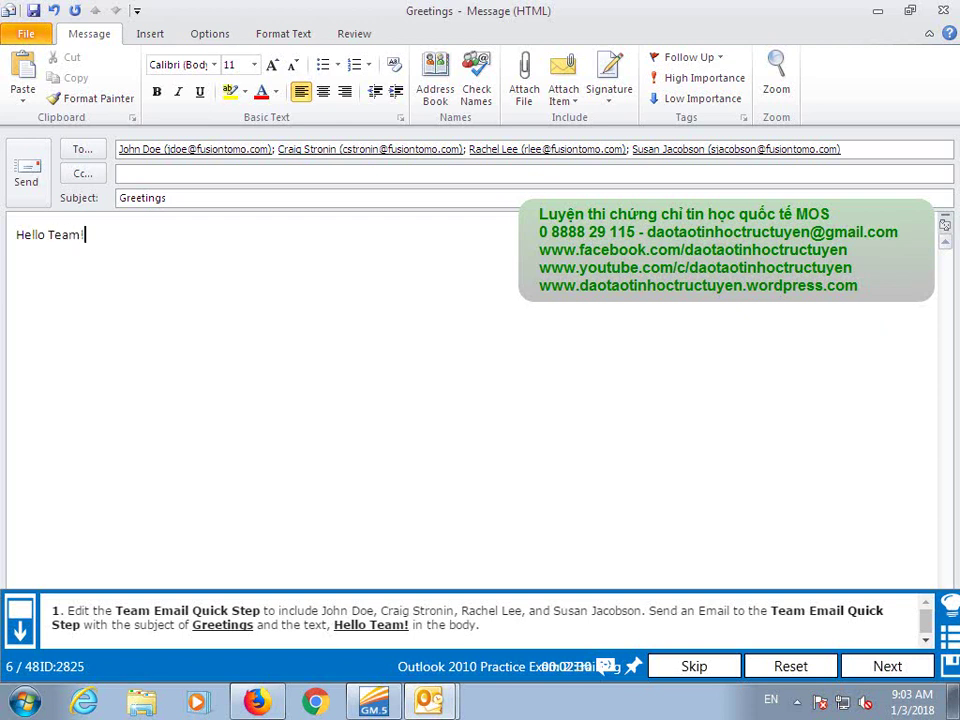
pyautogui.click(41, 170)
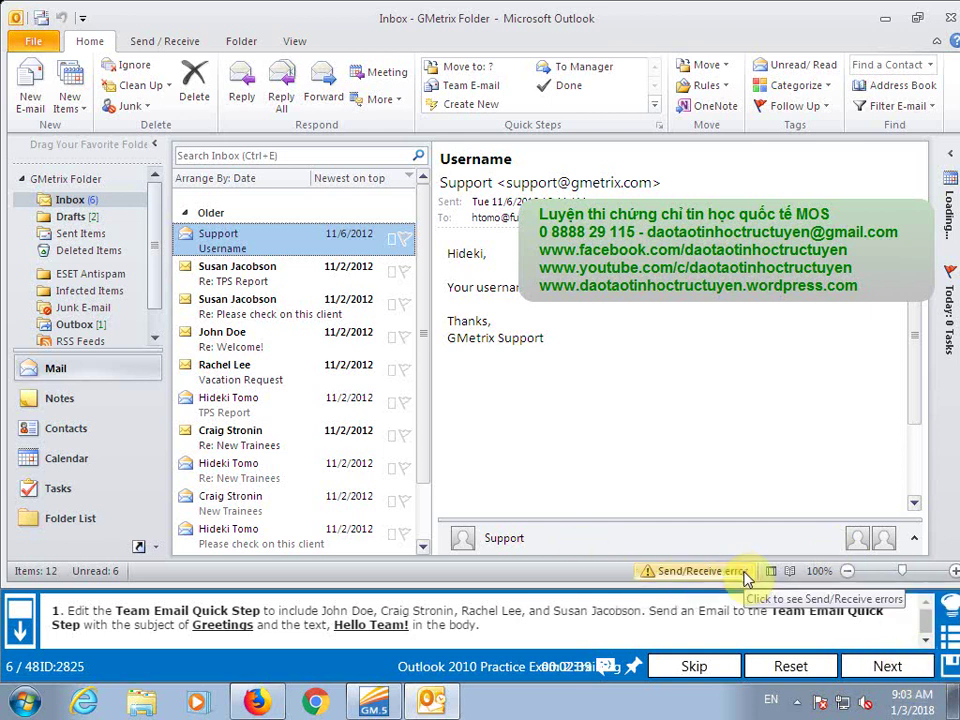
pyautogui.click(886, 667)
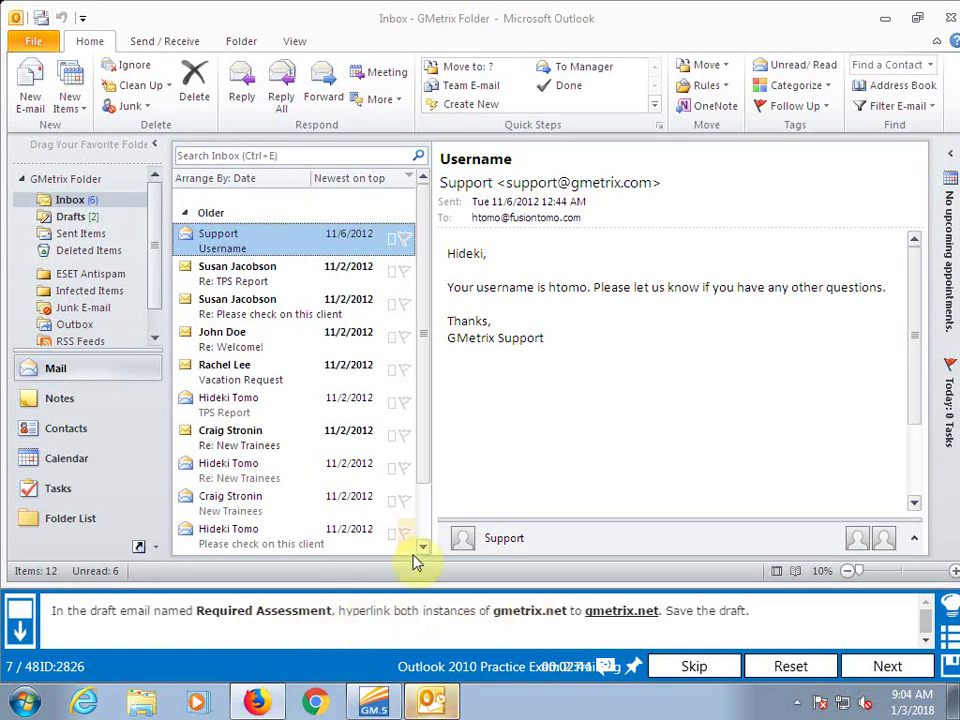
pyautogui.click(72, 216)
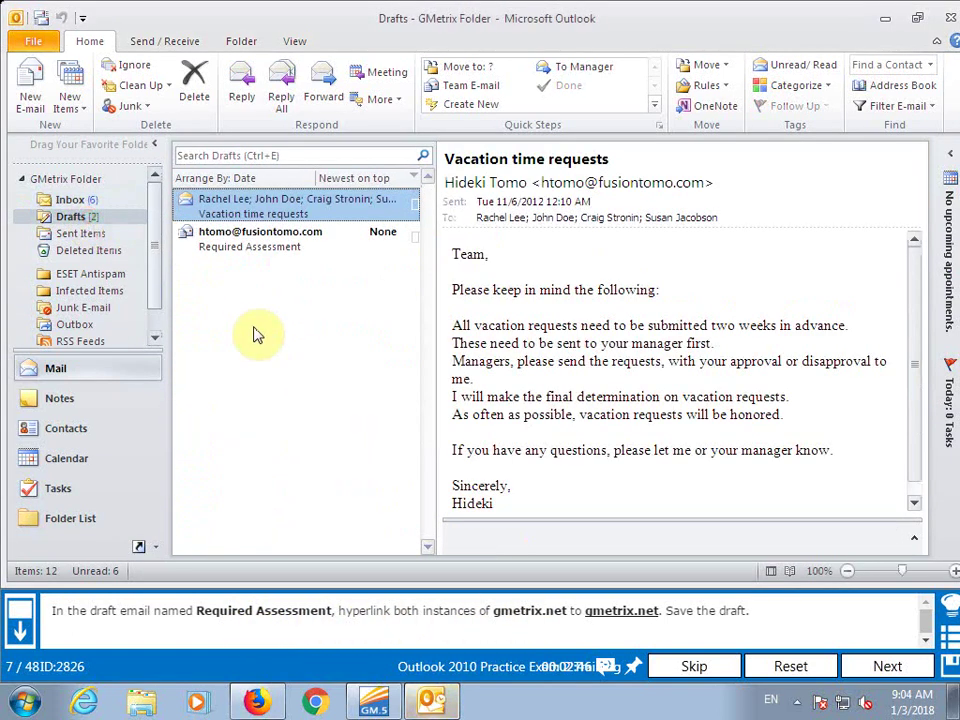
pyautogui.doubleClick(257, 248)
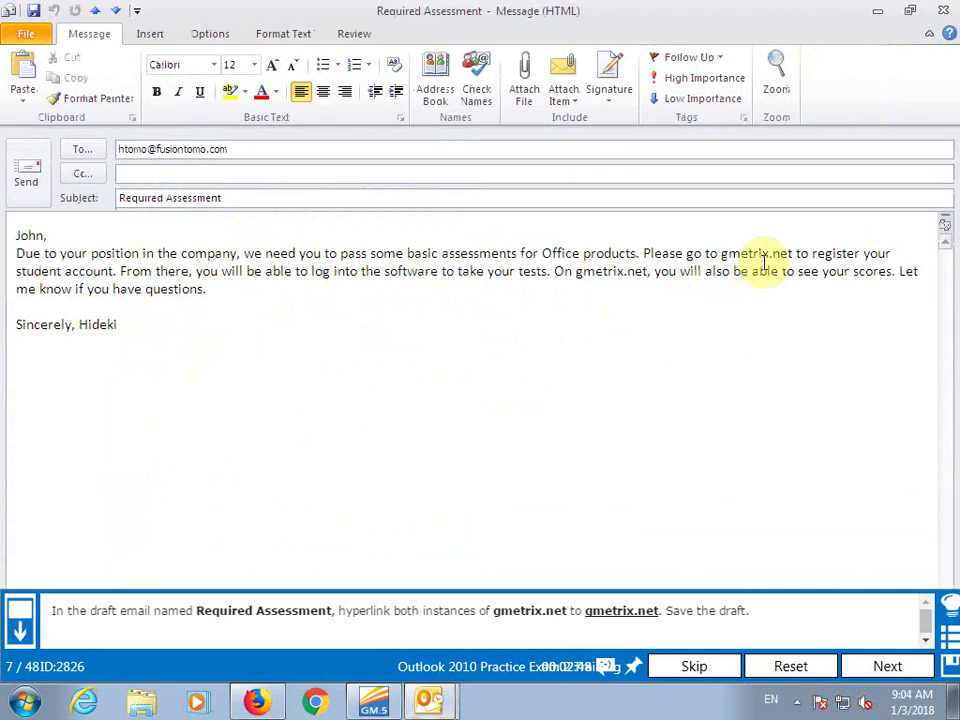
pyautogui.moveTo(738, 253); pyautogui.dragTo(777, 253)
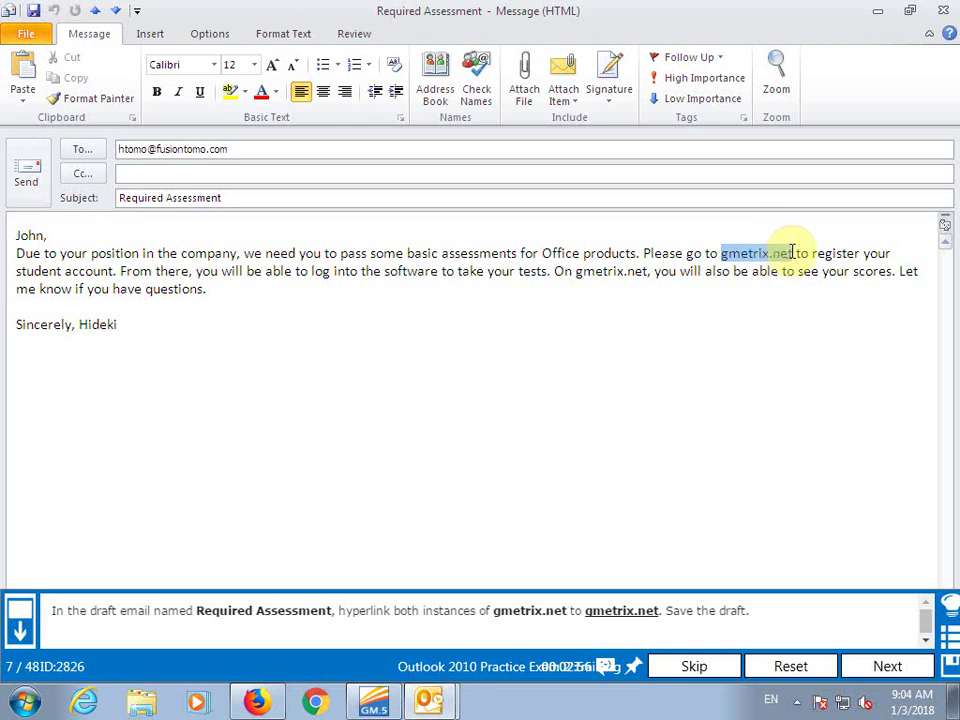
pyautogui.click(149, 34)
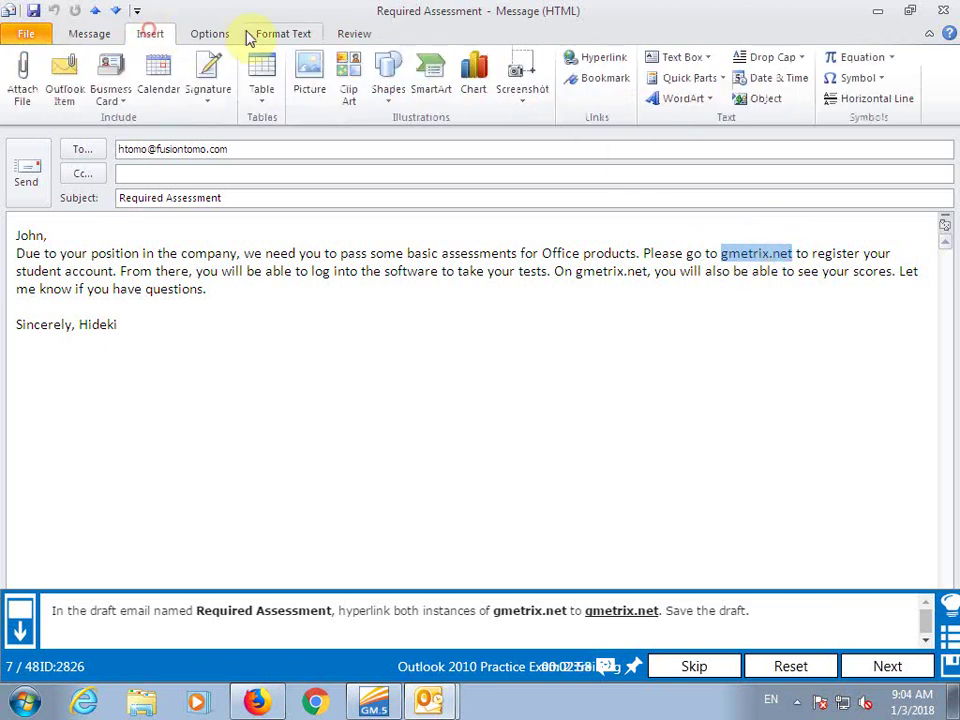
pyautogui.click(612, 57)
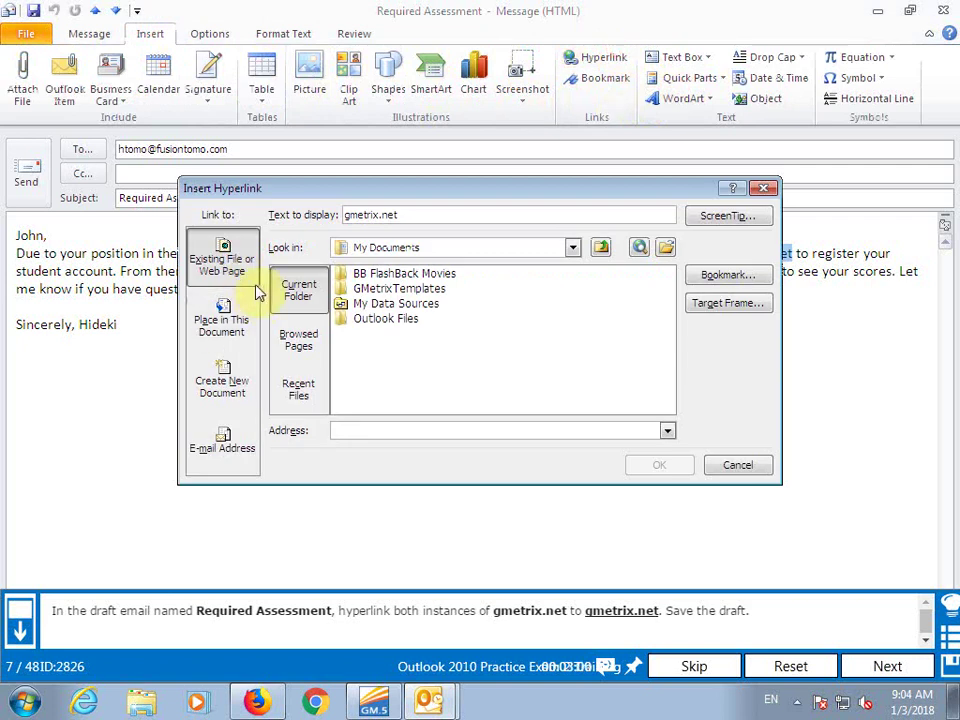
pyautogui.click(388, 424)
pyautogui.write('www.gmetrix.net')
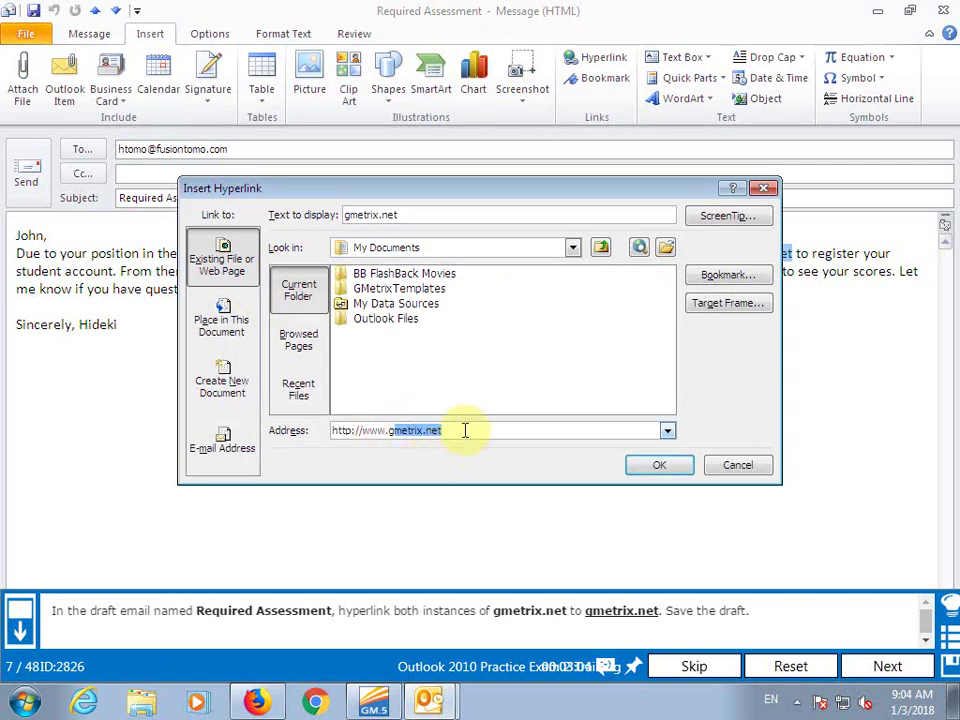
pyautogui.click(670, 464)
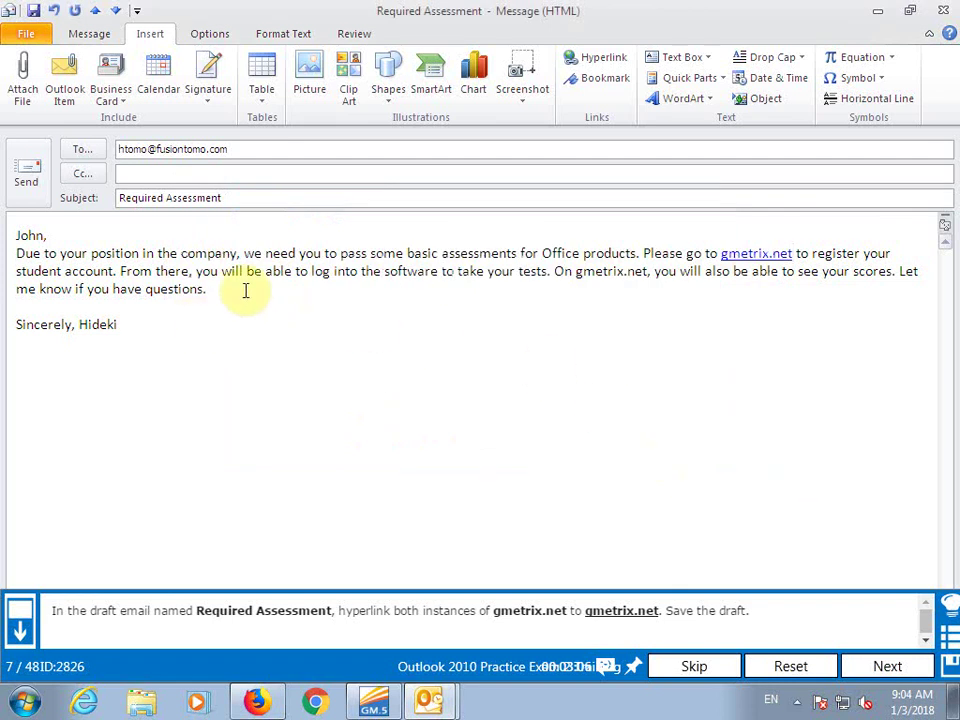
pyautogui.moveTo(576, 271); pyautogui.dragTo(646, 270)
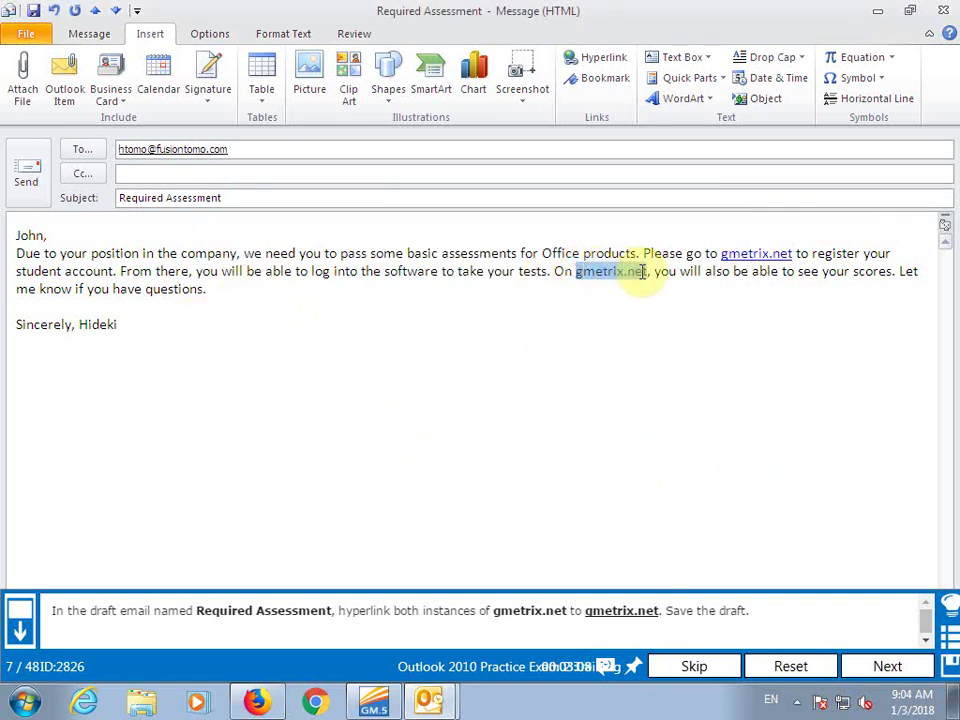
pyautogui.click(585, 58)
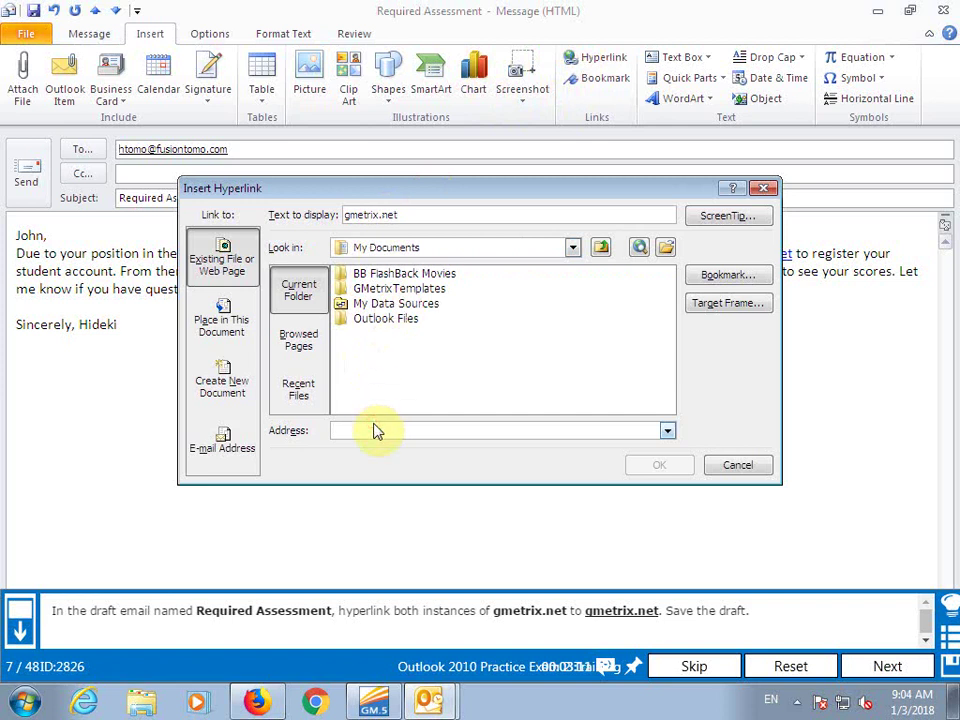
pyautogui.write('www.gmetrix.net')
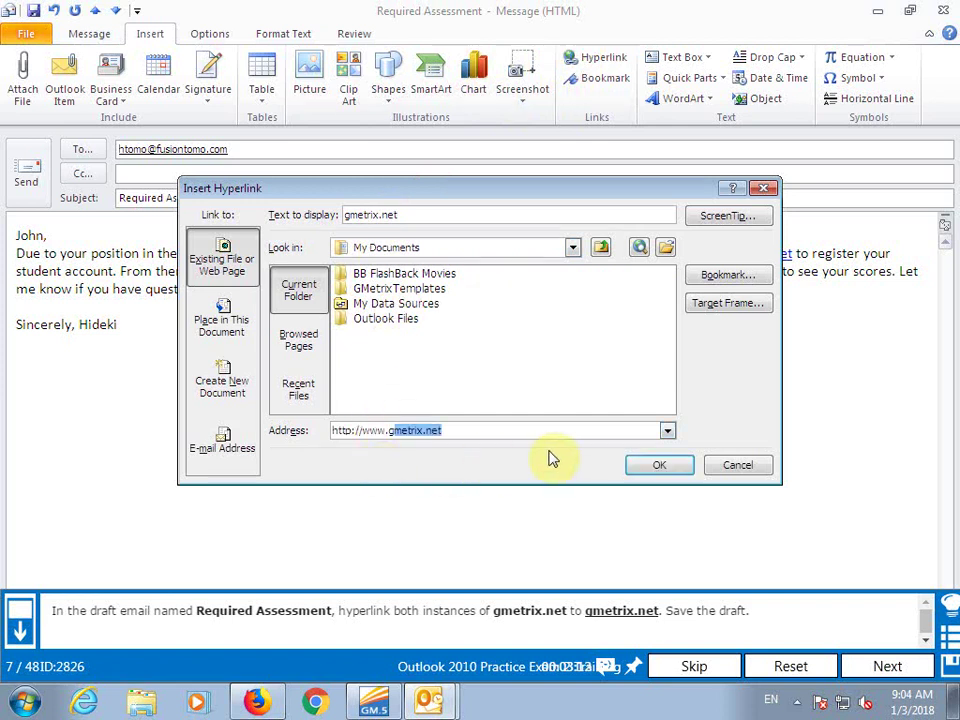
pyautogui.click(655, 463)
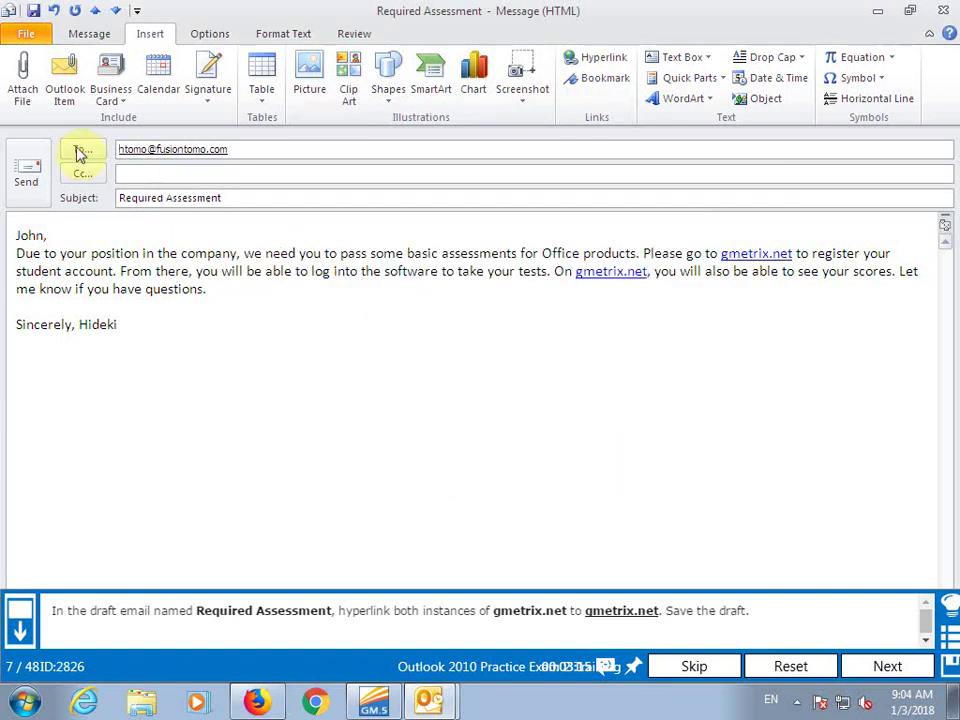
pyautogui.click(33, 10)
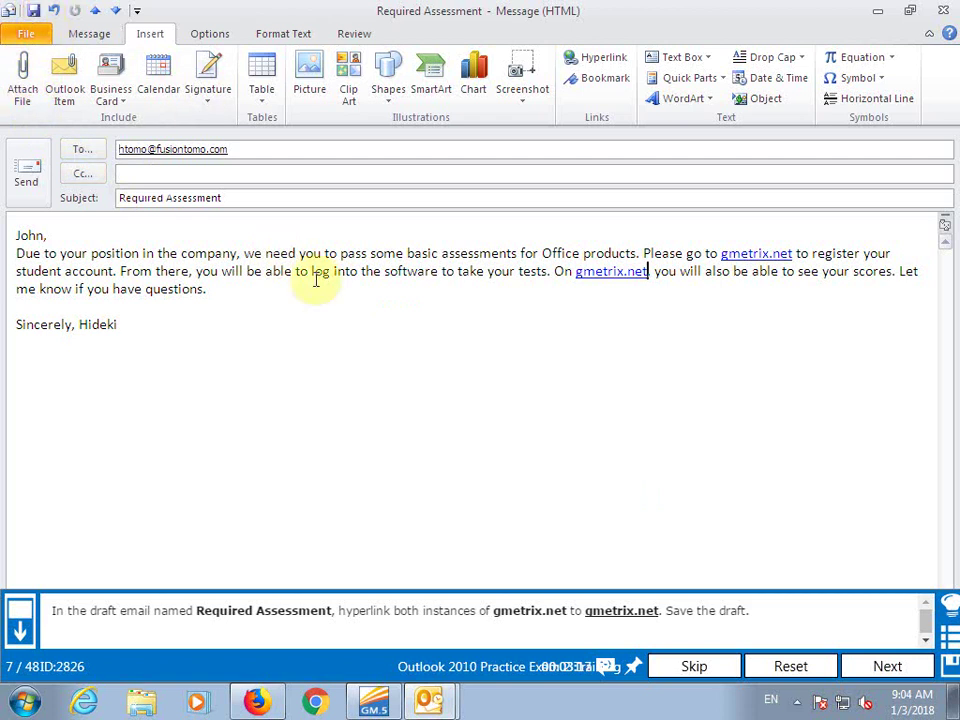
pyautogui.click(897, 680)
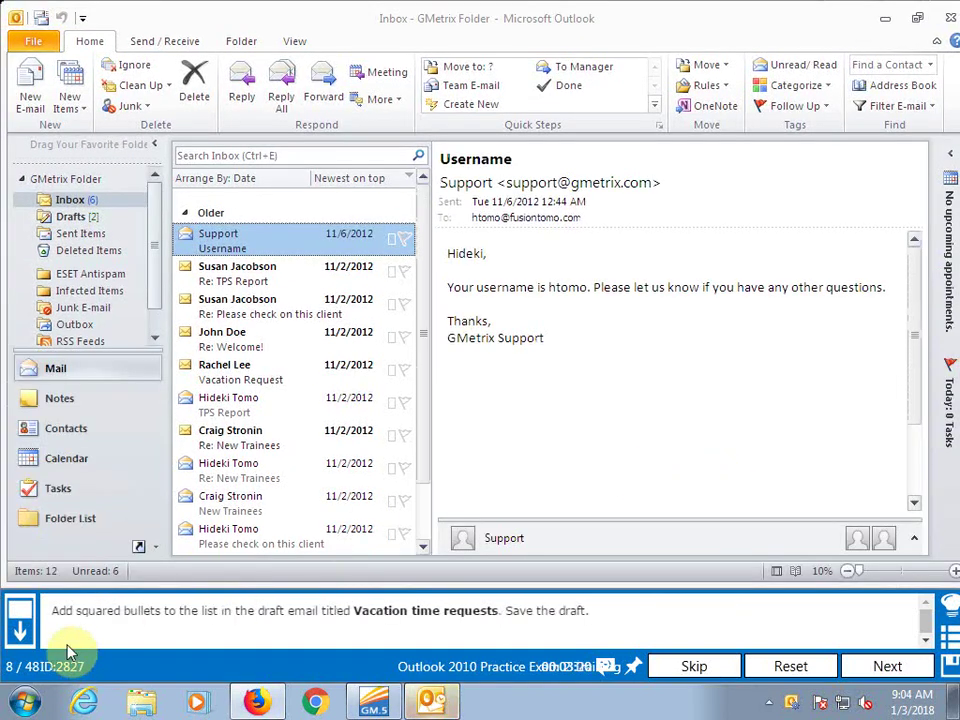
# Step: Open the Vacation time requests draft, apply square bullets to its five request lines, and save
pyautogui.click(74, 217)
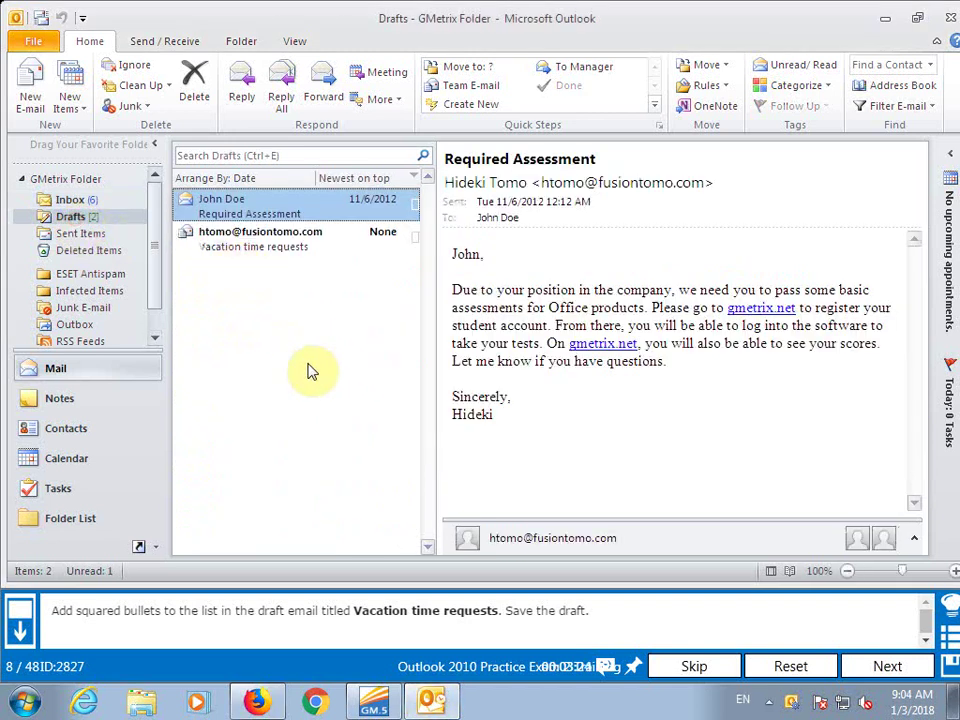
pyautogui.doubleClick(259, 244)
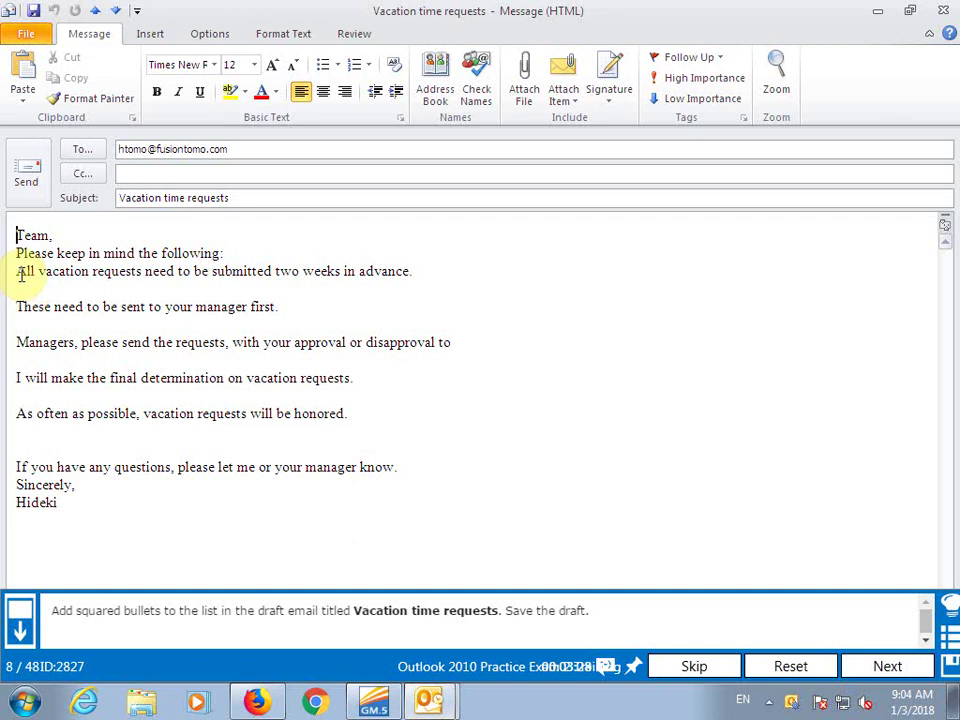
pyautogui.moveTo(18, 270); pyautogui.dragTo(346, 418)
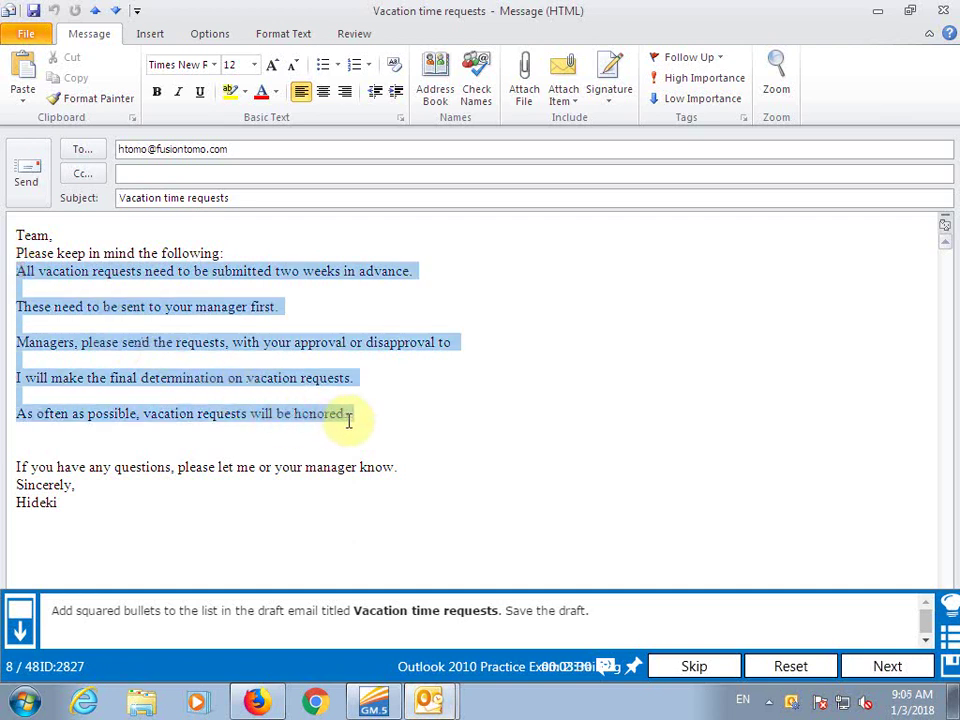
pyautogui.click(338, 66)
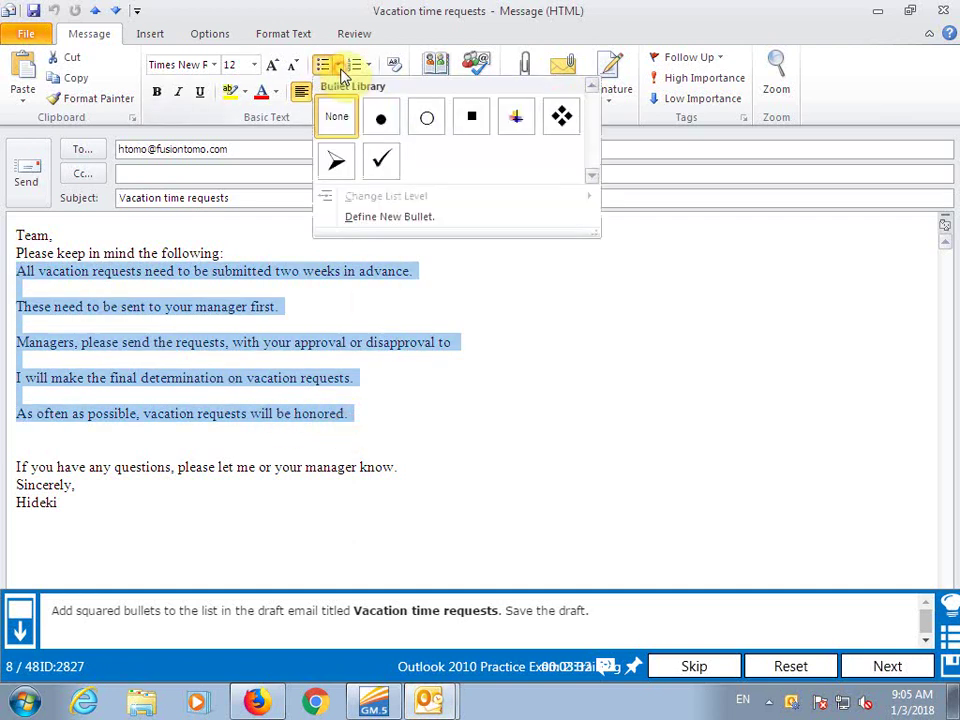
pyautogui.click(469, 118)
pyautogui.click(660, 415)
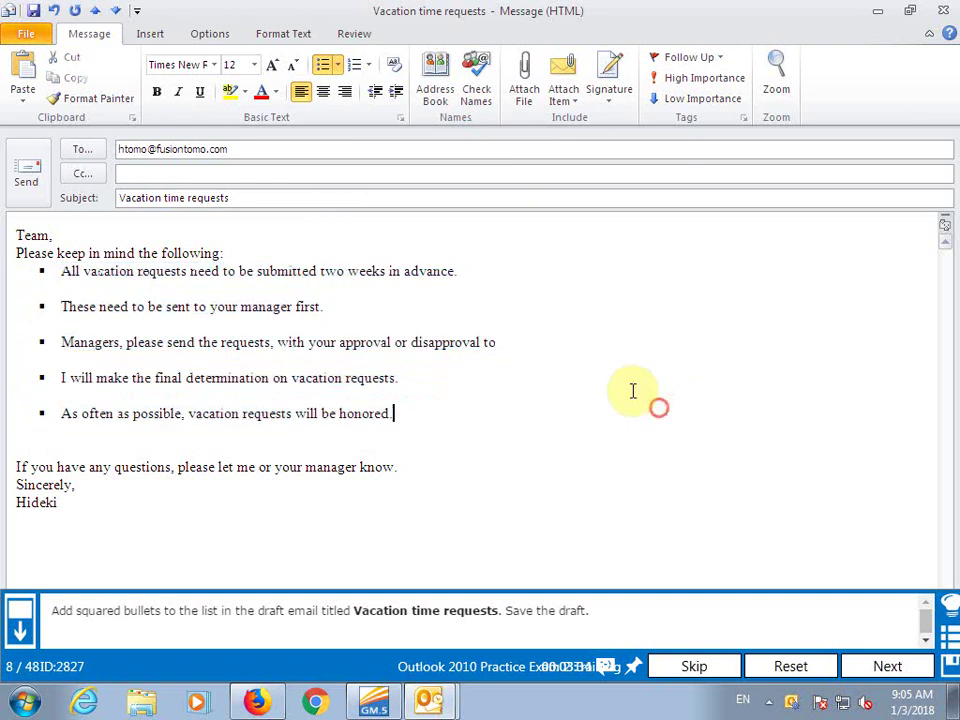
pyautogui.click(33, 10)
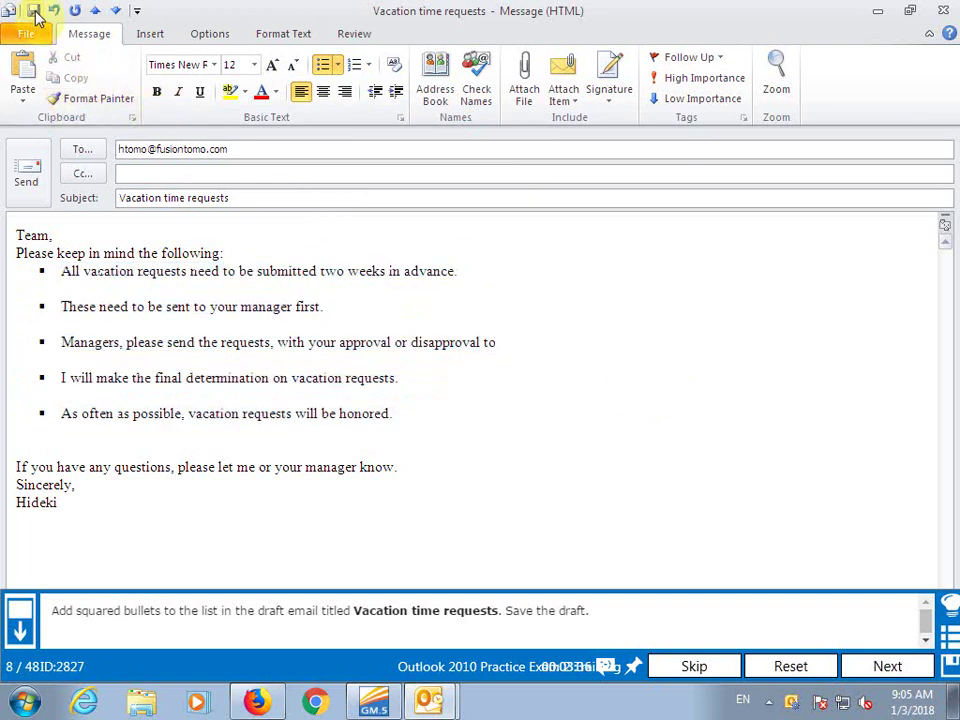
pyautogui.click(893, 667)
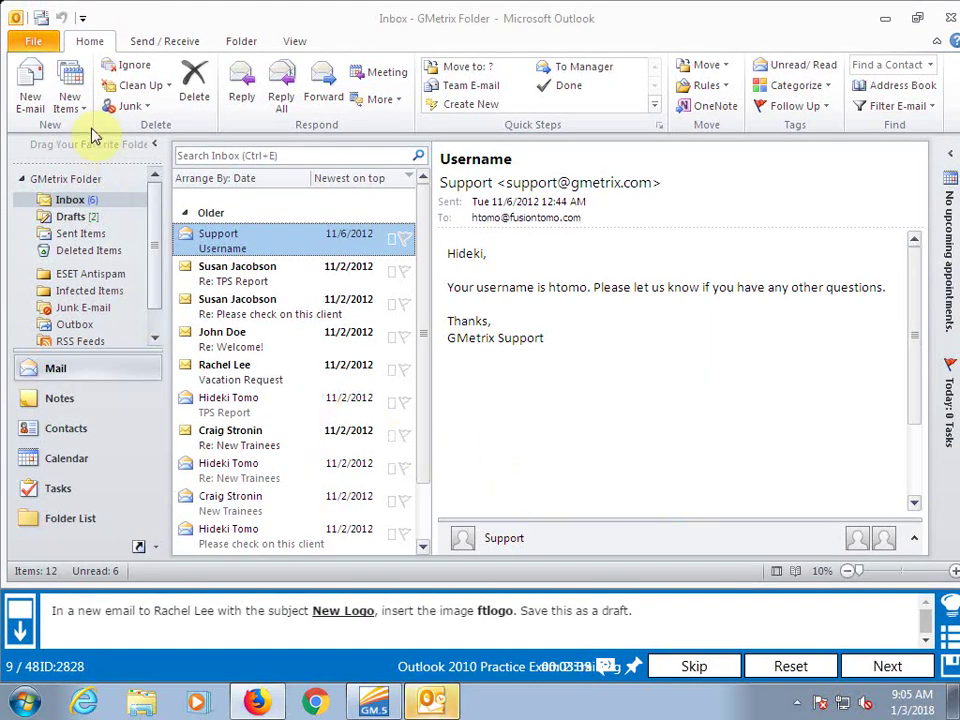
# Step: Start a new e-mail to the contact with subject New Logo
pyautogui.click(30, 88)
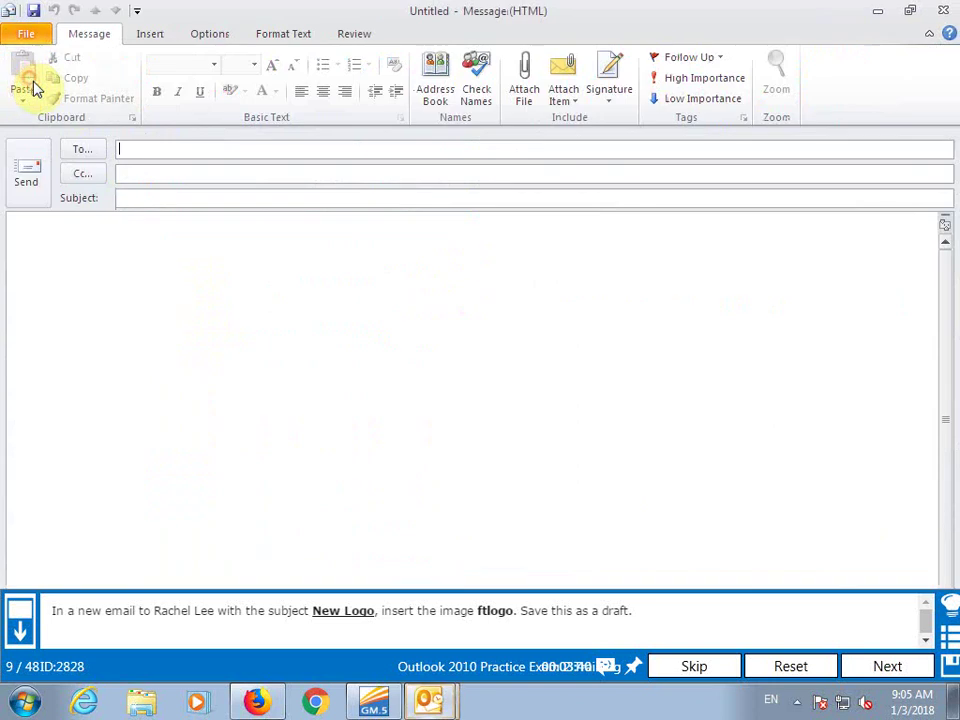
pyautogui.click(86, 150)
pyautogui.click(278, 292)
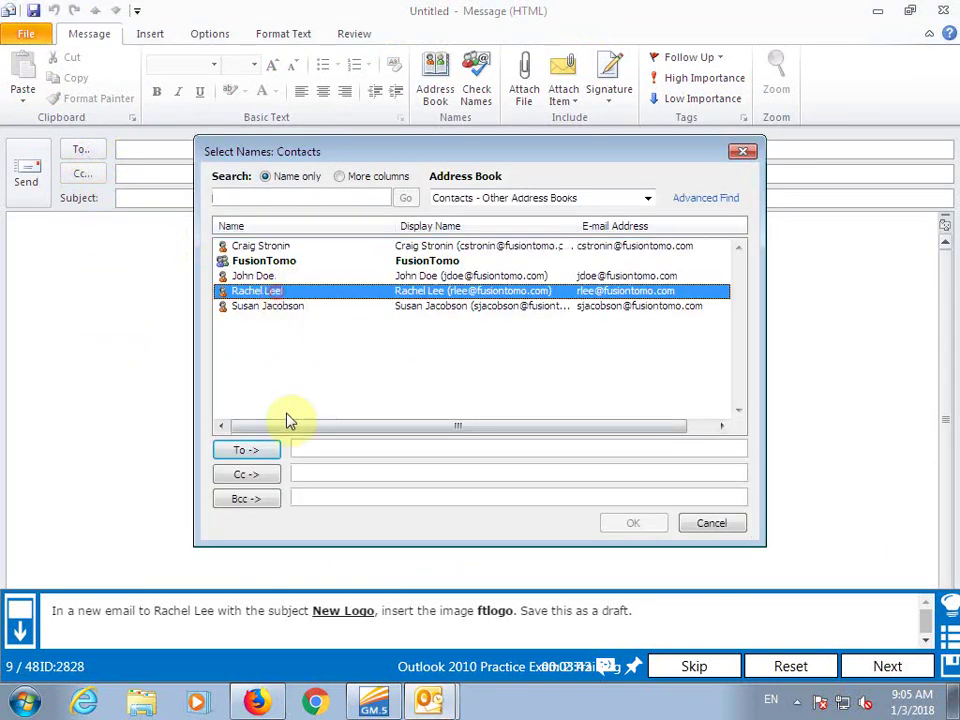
pyautogui.click(259, 451)
pyautogui.click(633, 524)
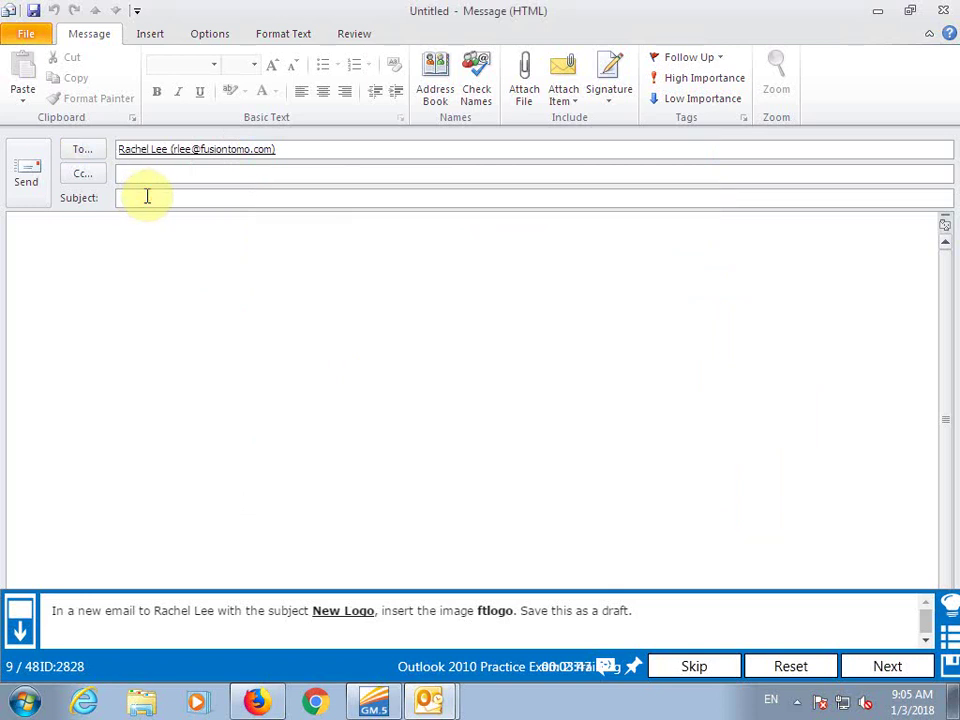
pyautogui.write('New Logo')
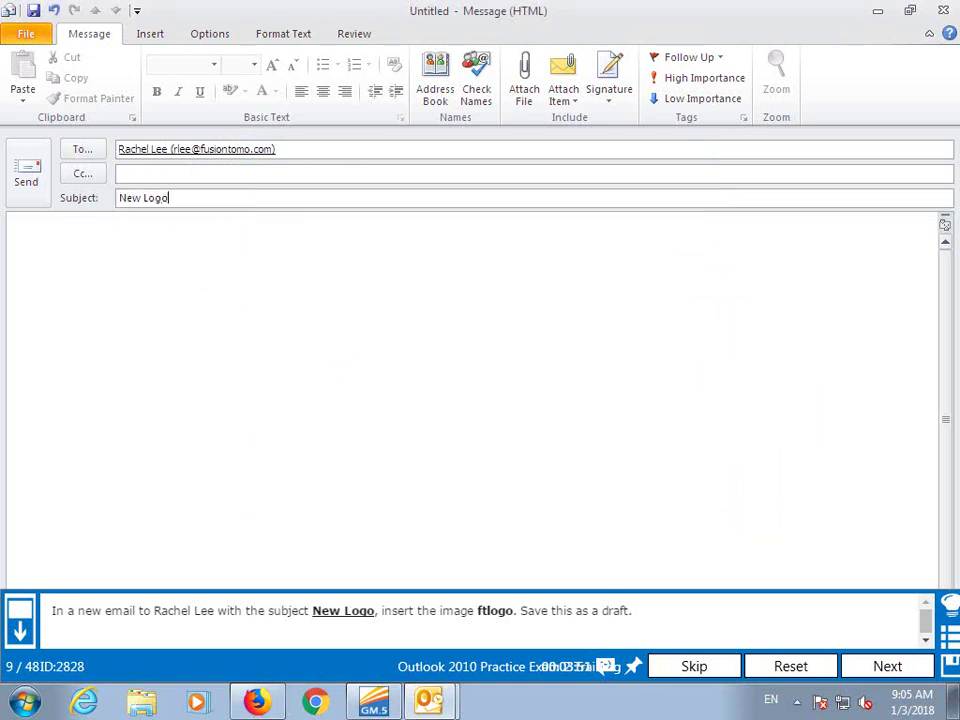
pyautogui.click(154, 248)
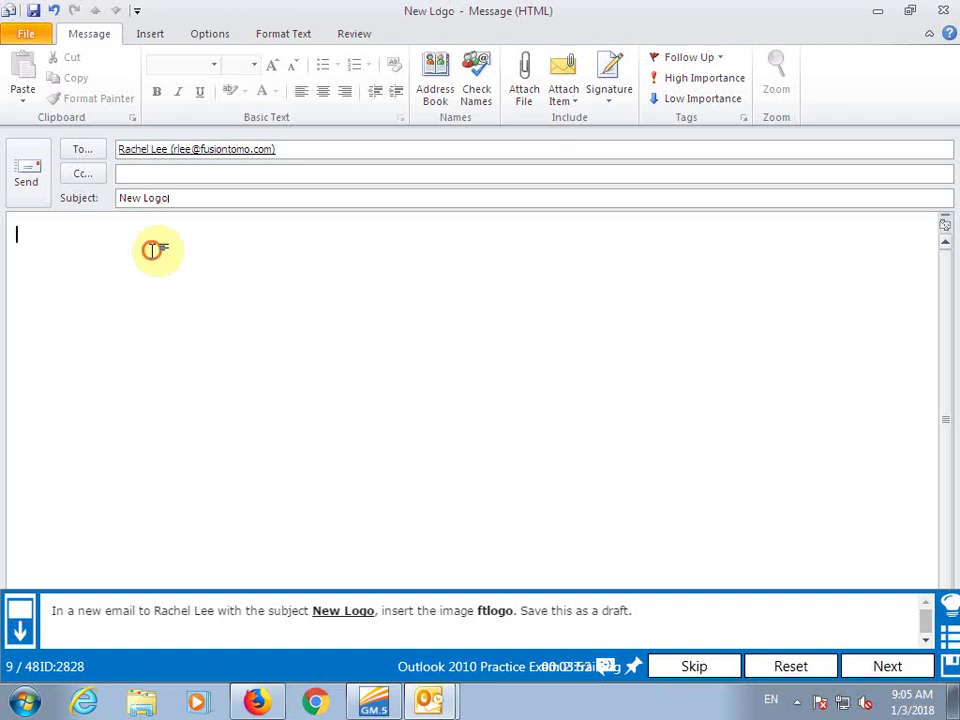
# Step: Insert the ftlogo picture from Documents\GMetrixTemplates into the body and save the draft
pyautogui.click(160, 32)
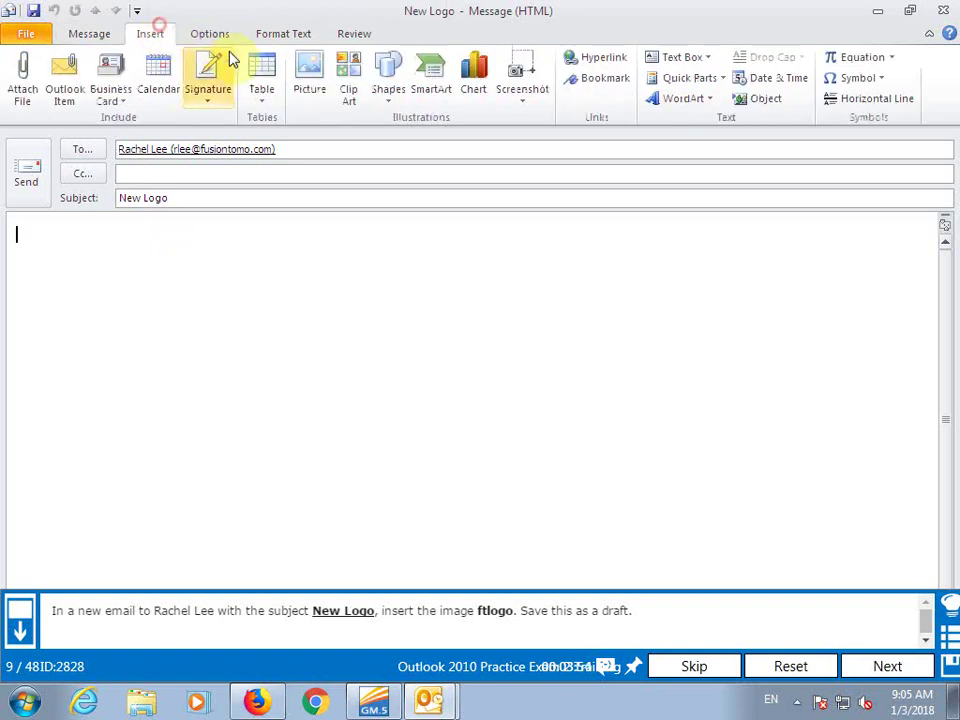
pyautogui.click(308, 76)
pyautogui.click(90, 267)
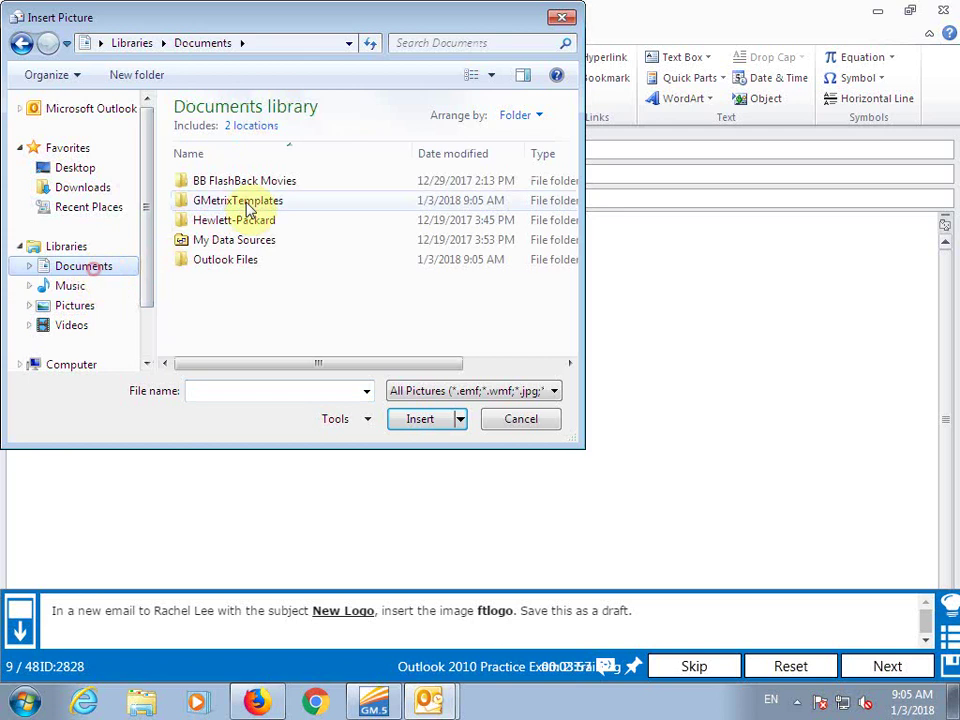
pyautogui.doubleClick(258, 201)
pyautogui.doubleClick(253, 182)
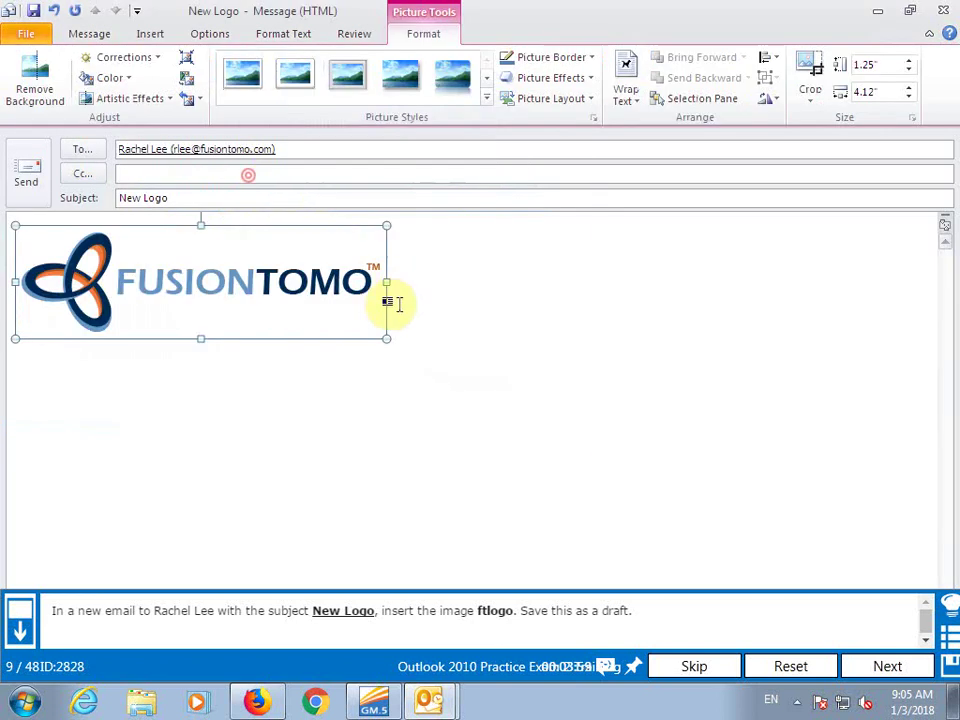
pyautogui.click(562, 420)
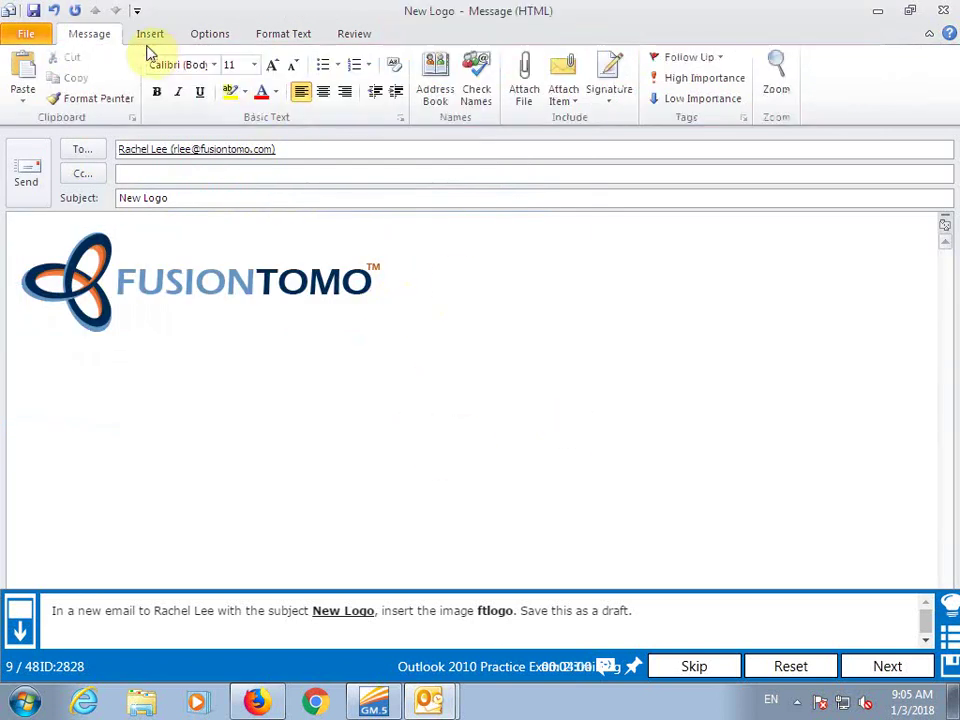
pyautogui.click(35, 11)
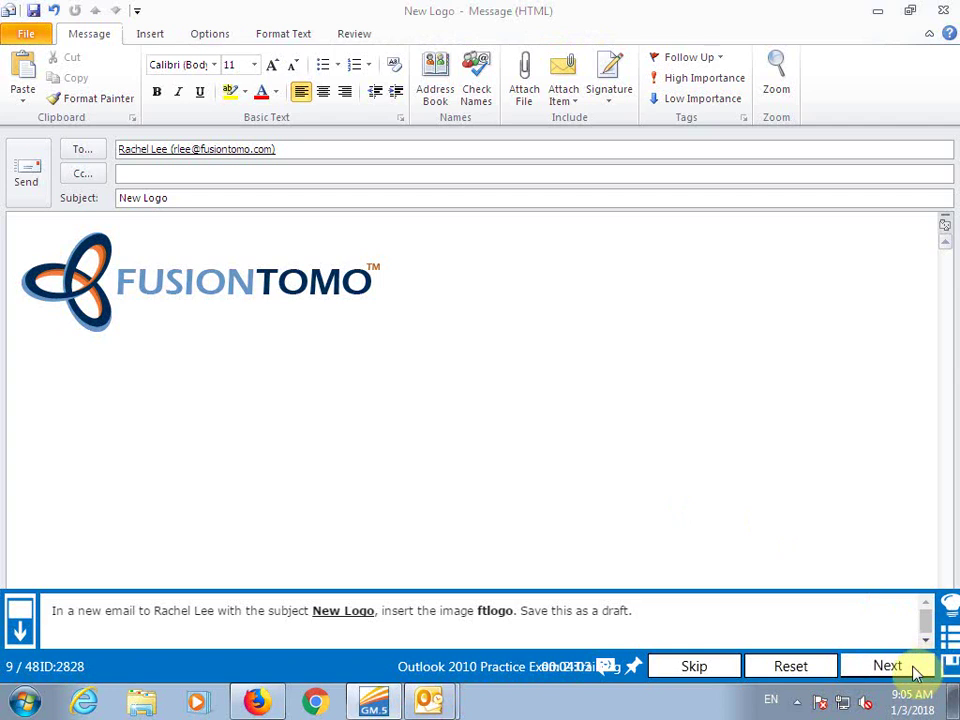
pyautogui.click(915, 675)
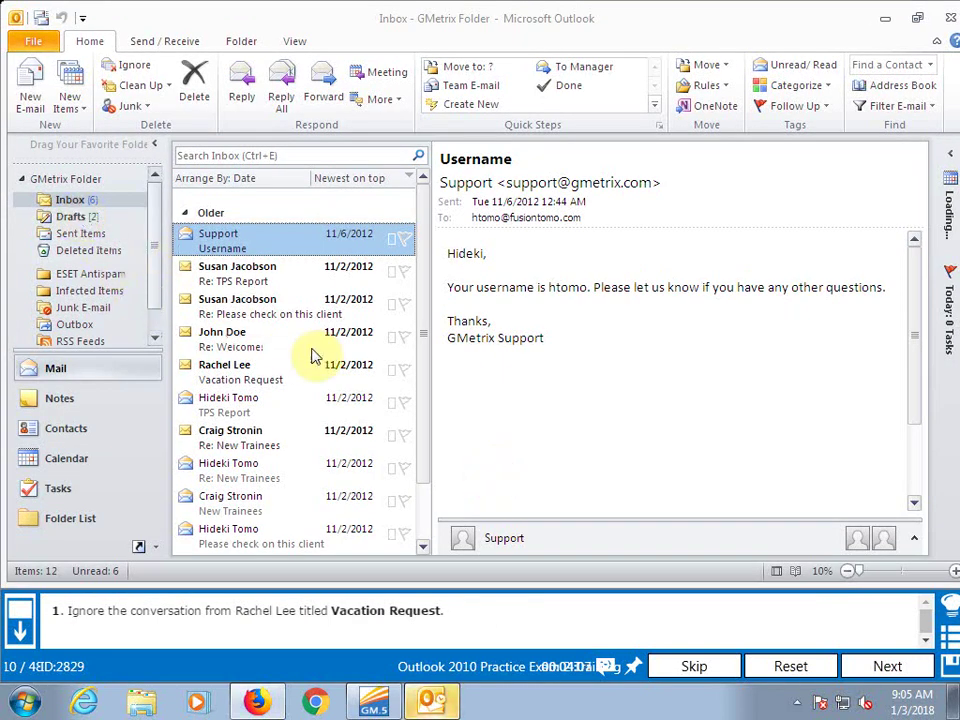
# Step: Ignore the Vacation Request conversation, then advance to the next practice question
pyautogui.click(258, 383)
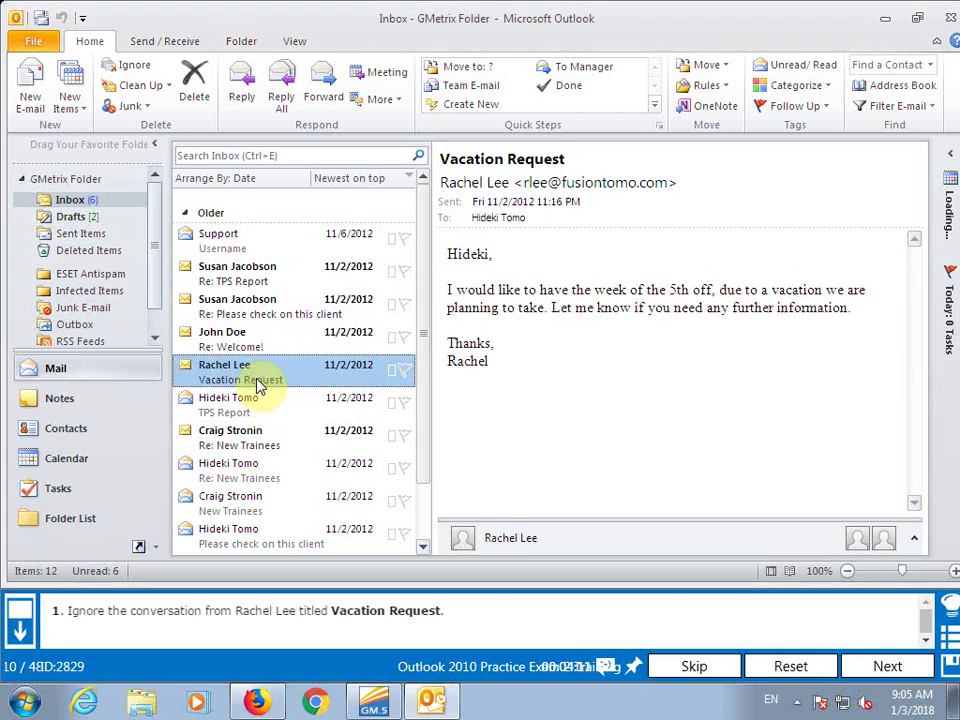
pyautogui.click(128, 65)
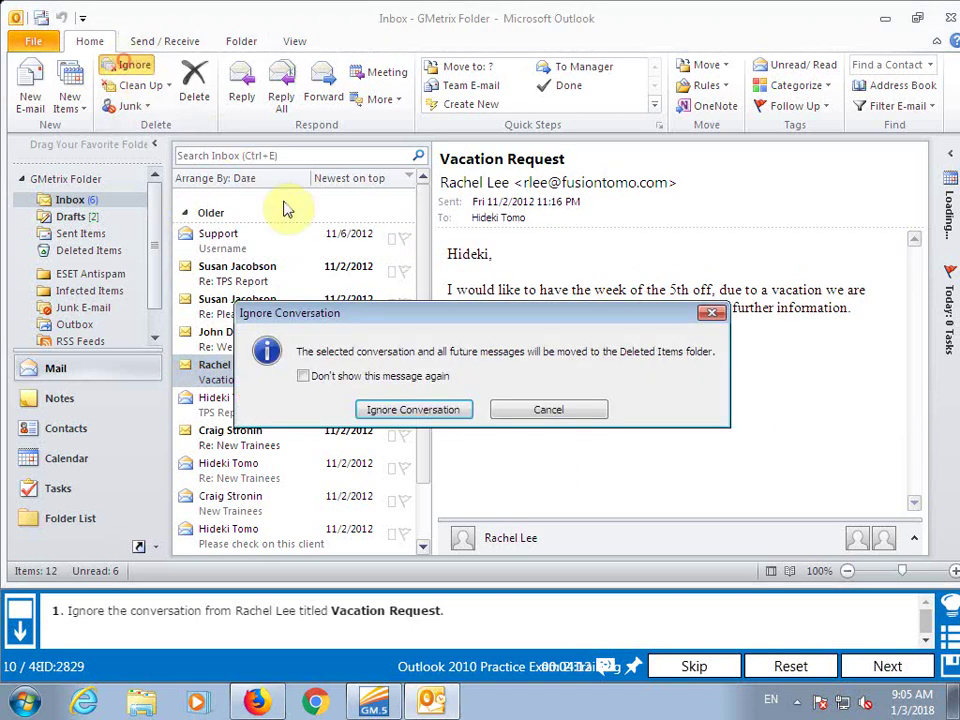
pyautogui.click(433, 409)
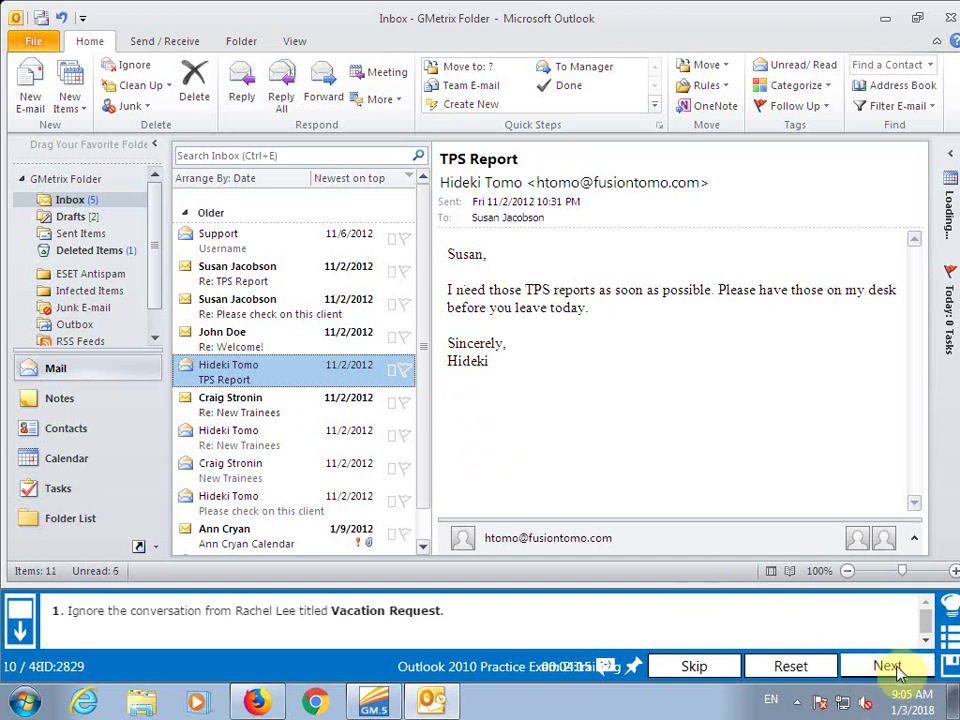
pyautogui.click(900, 672)
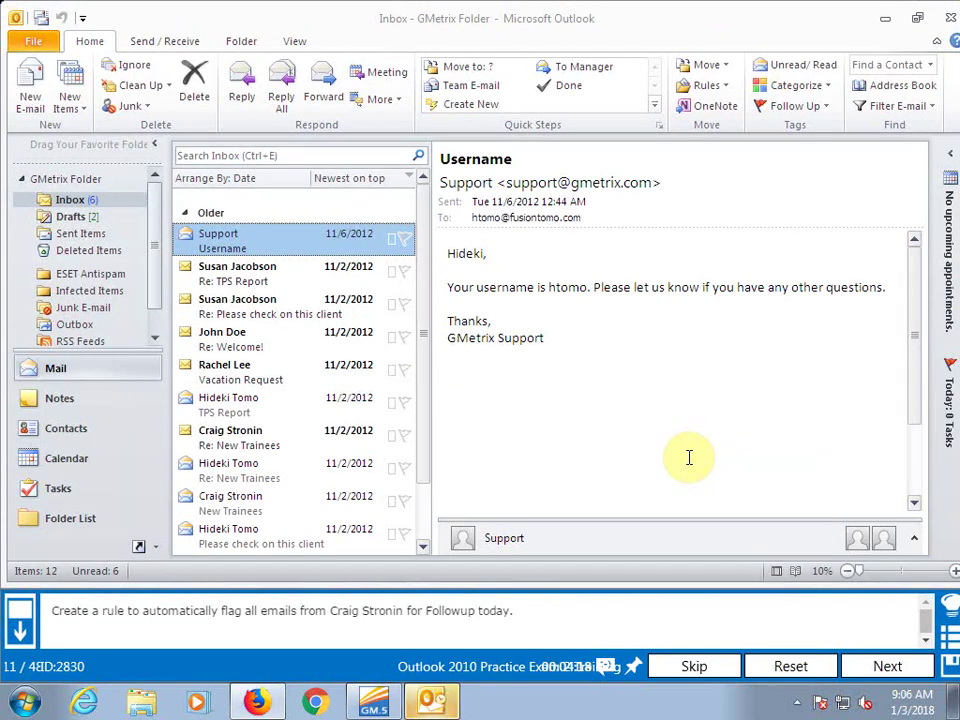
# Step: Start a new rule from the flag-messages-from-someone template with the chosen contact as sender
pyautogui.click(728, 88)
pyautogui.click(729, 178)
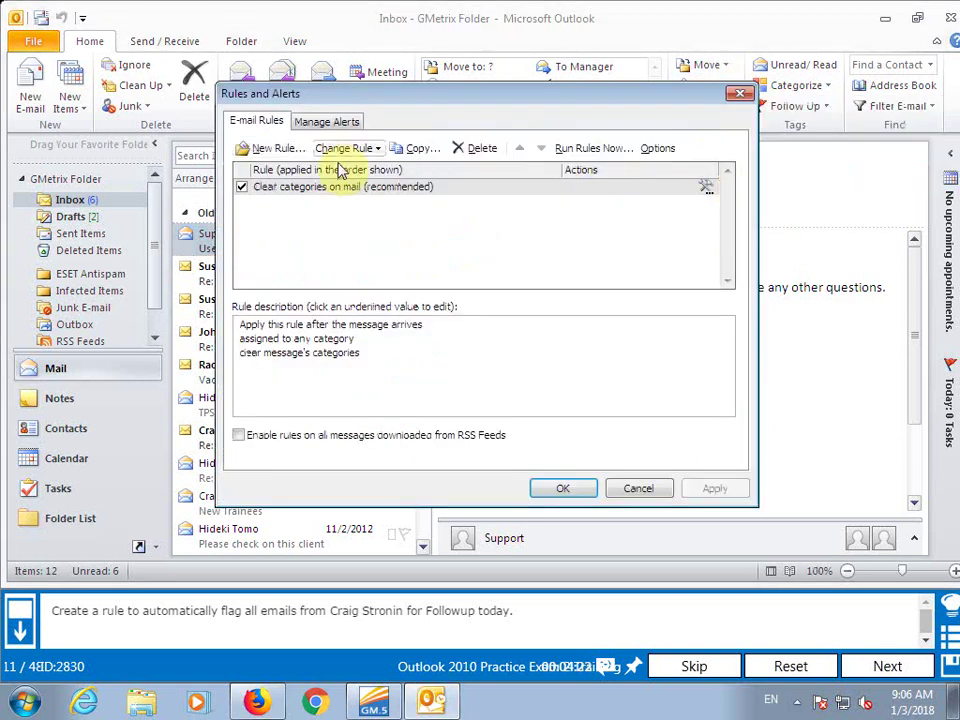
pyautogui.click(262, 149)
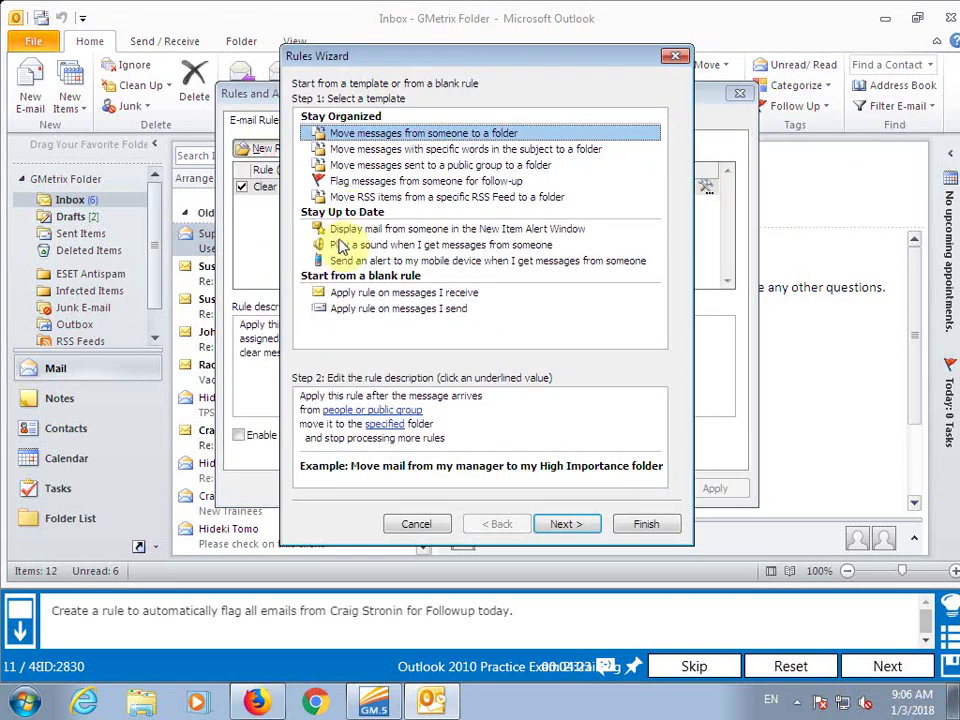
pyautogui.click(350, 181)
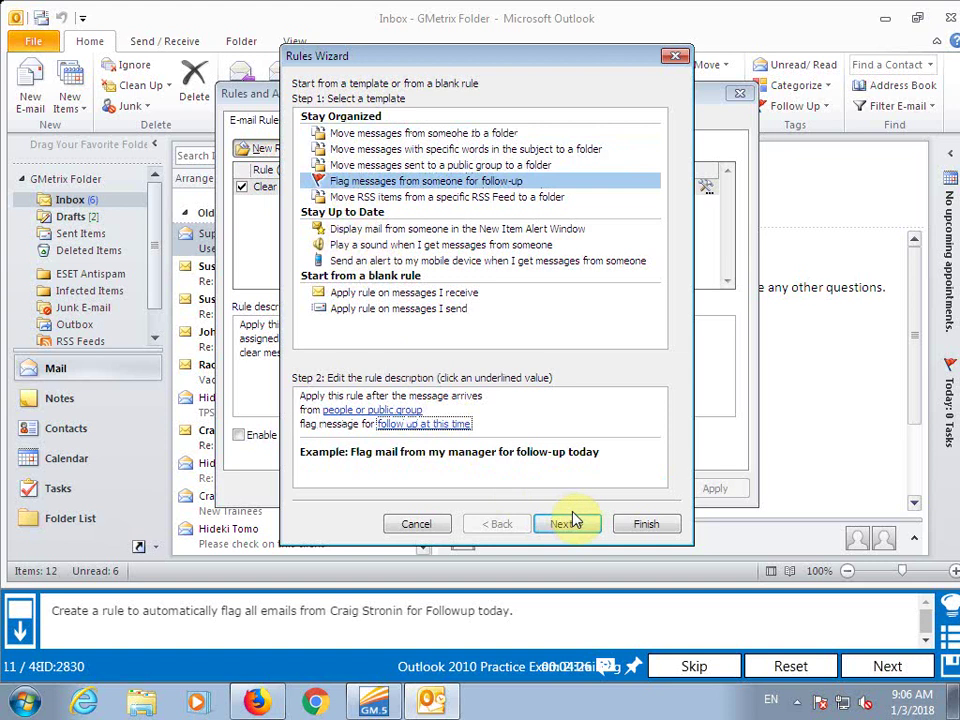
pyautogui.click(335, 410)
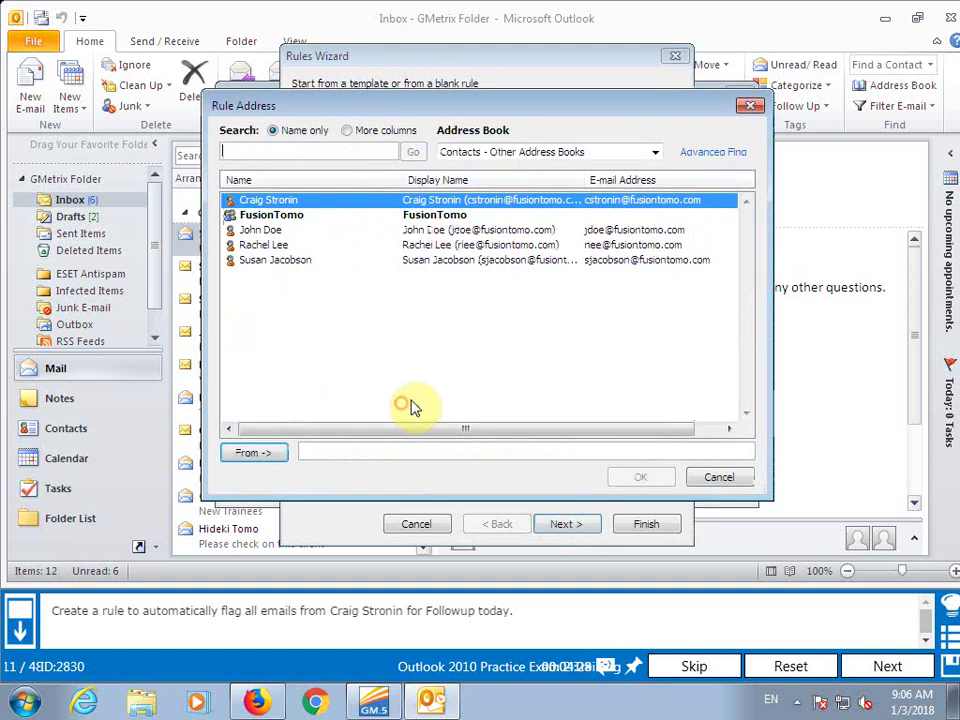
pyautogui.click(257, 199)
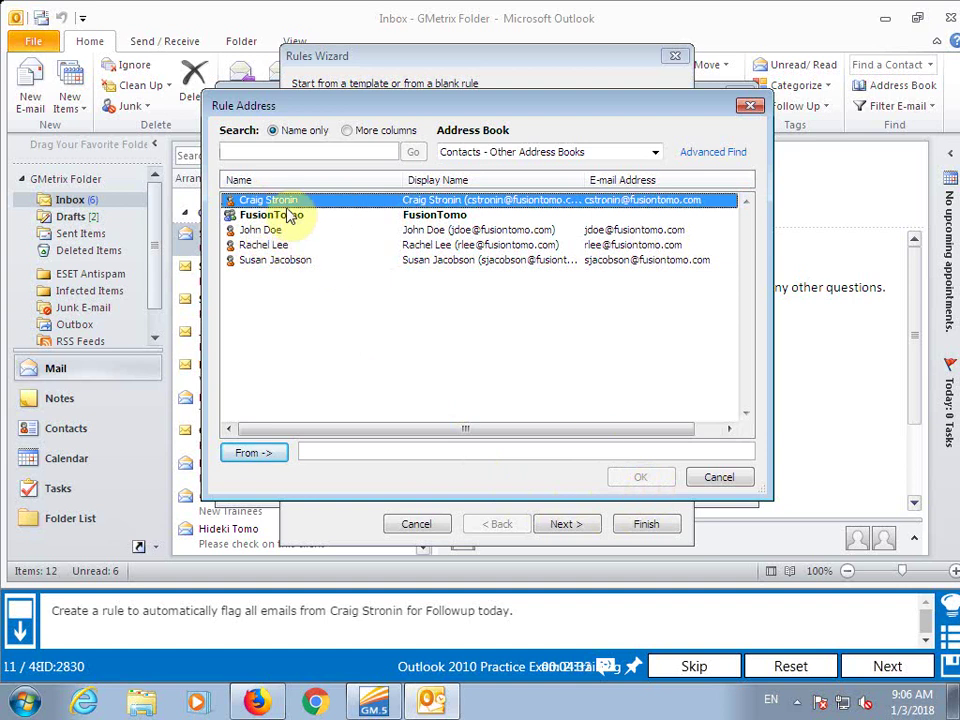
pyautogui.click(254, 453)
pyautogui.click(632, 478)
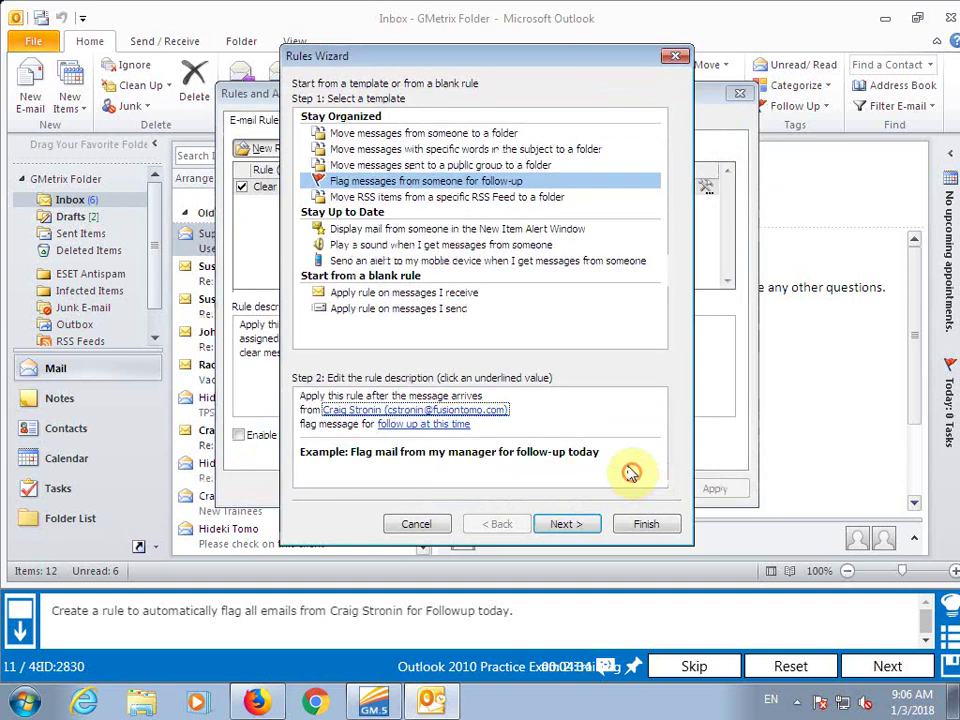
# Step: Set the rule's flag to Follow up Today, finish and apply it, then advance
pyautogui.click(462, 426)
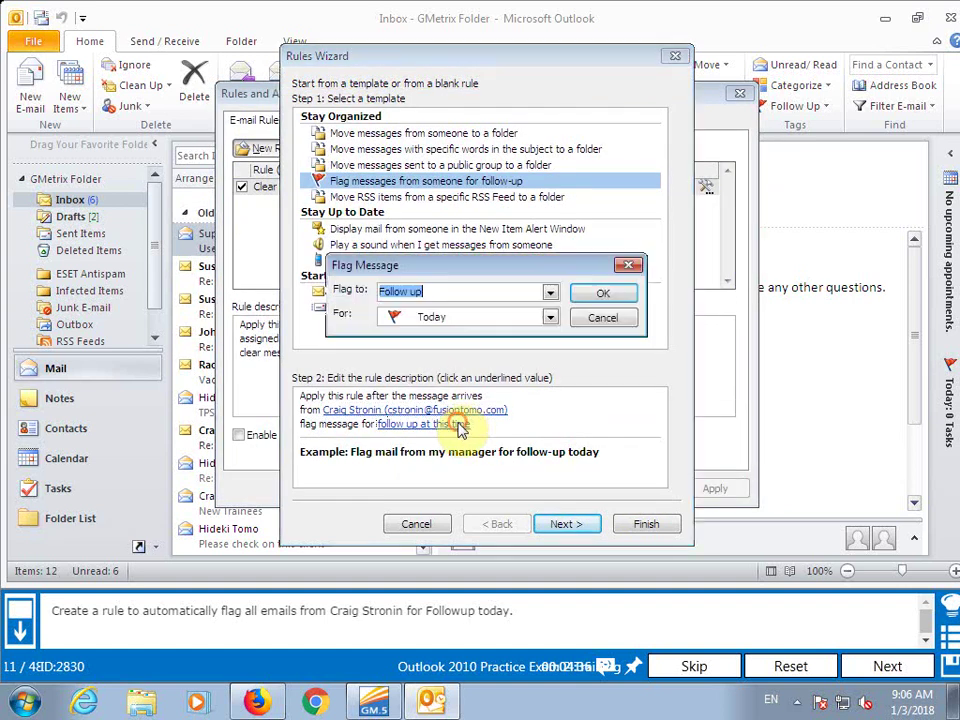
pyautogui.click(518, 316)
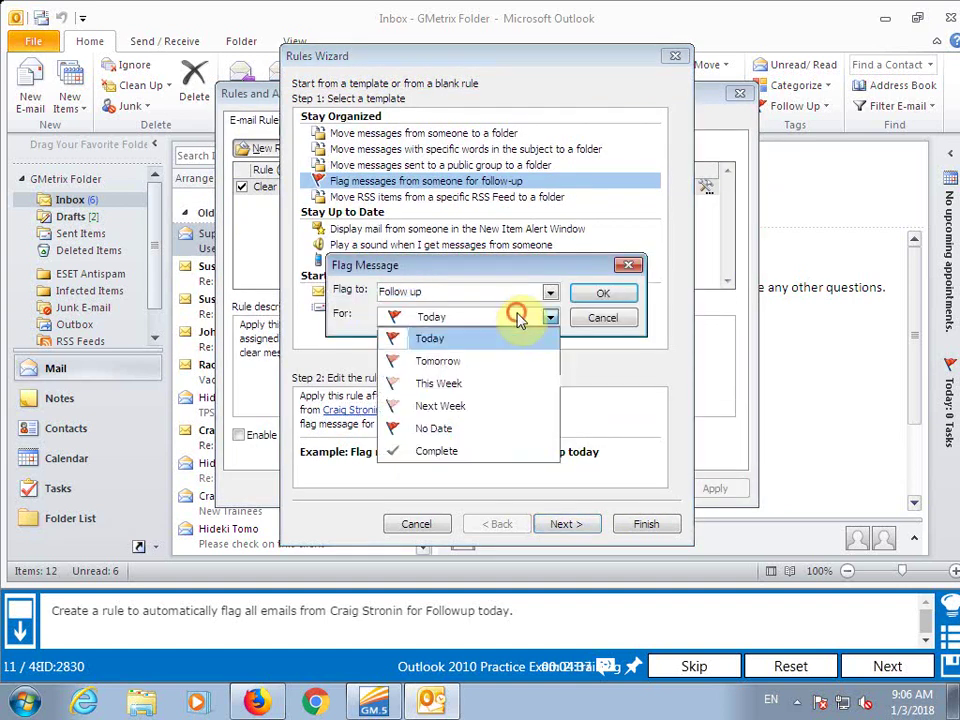
pyautogui.click(465, 338)
pyautogui.click(604, 289)
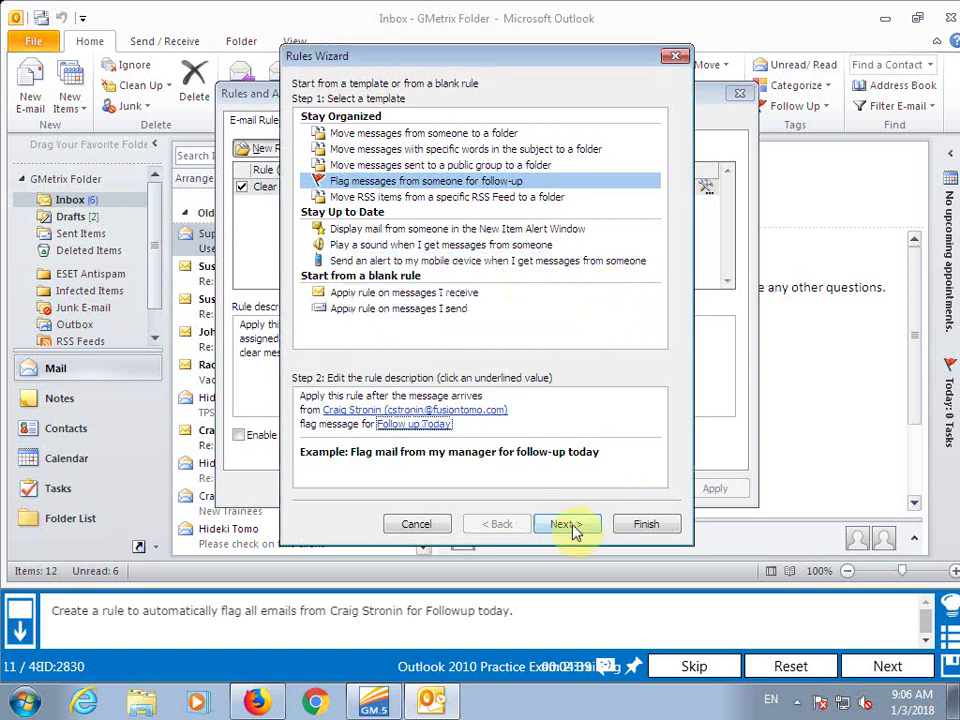
pyautogui.click(612, 522)
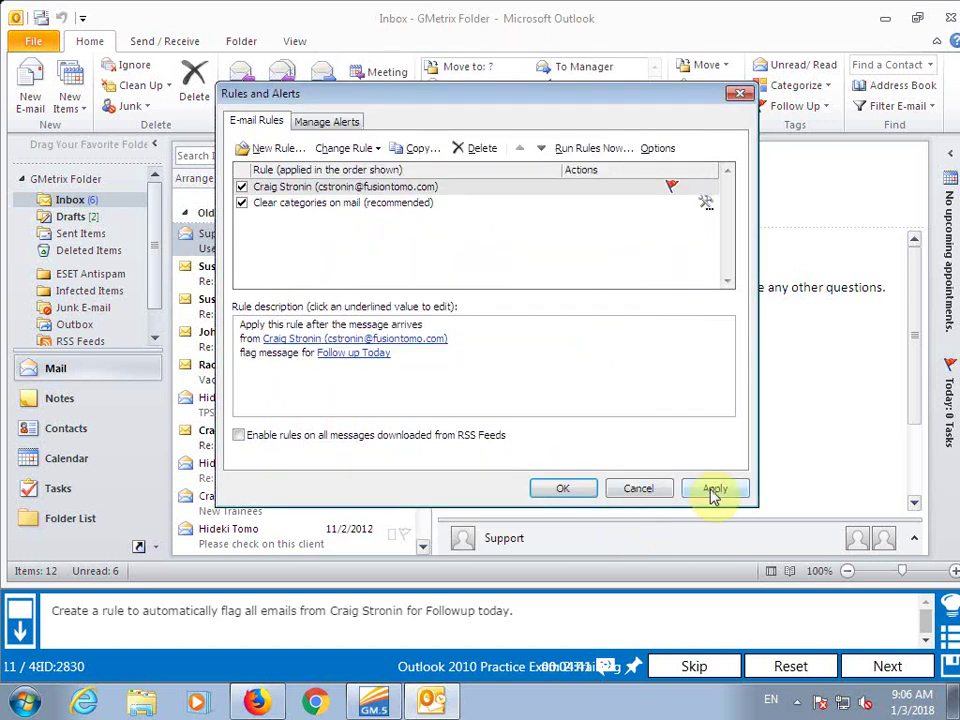
pyautogui.click(714, 490)
pyautogui.click(561, 489)
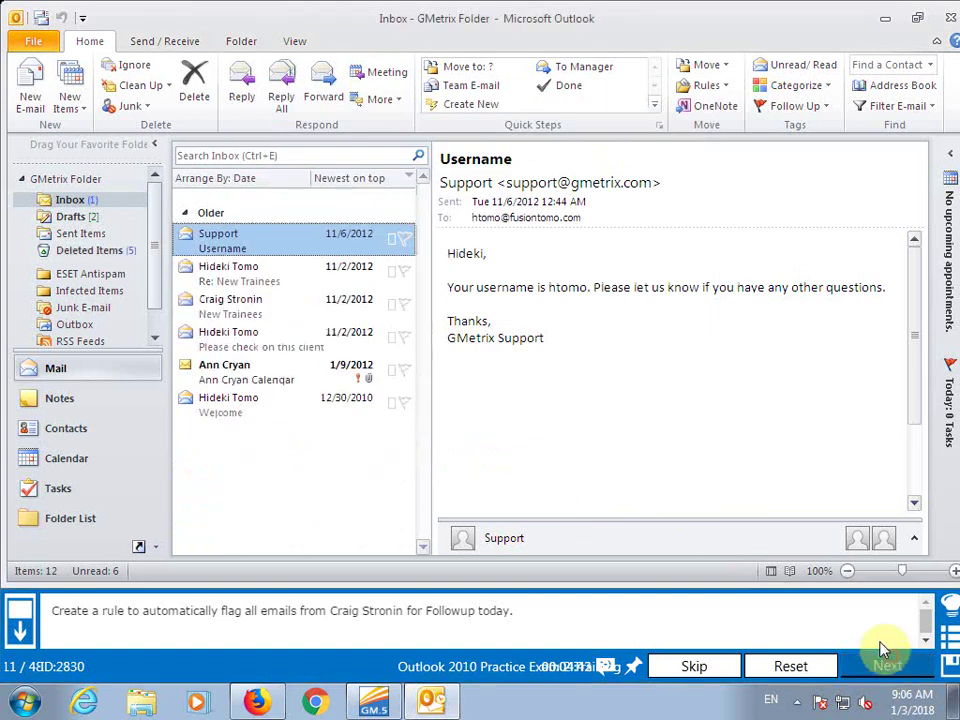
pyautogui.click(884, 656)
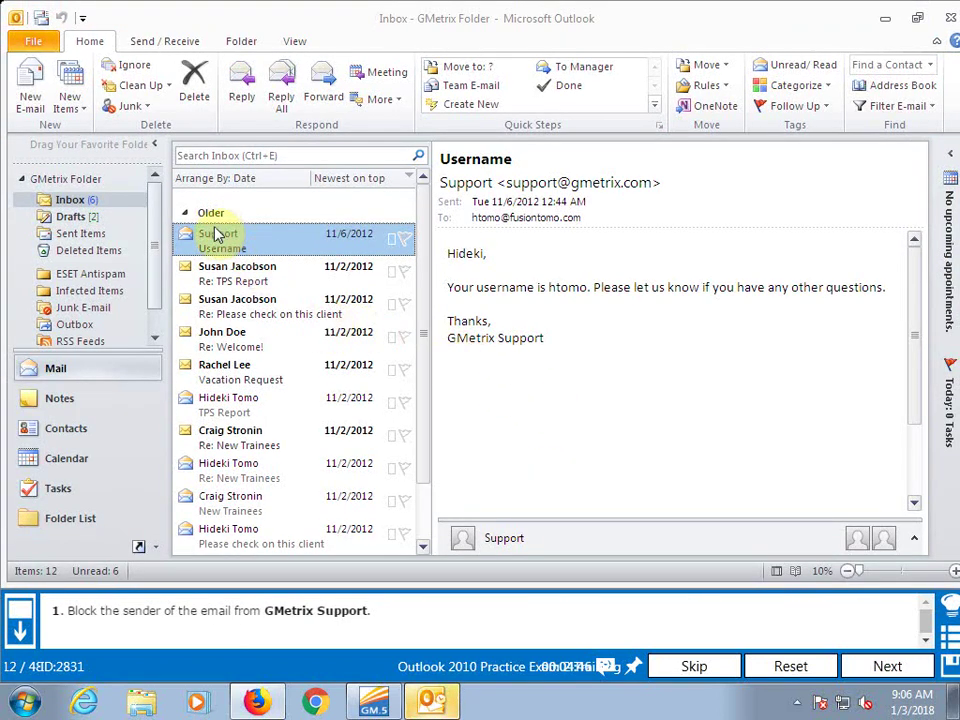
# Step: Block the GMetrix Support sender from the Junk menu and advance to the next question
pyautogui.click(144, 107)
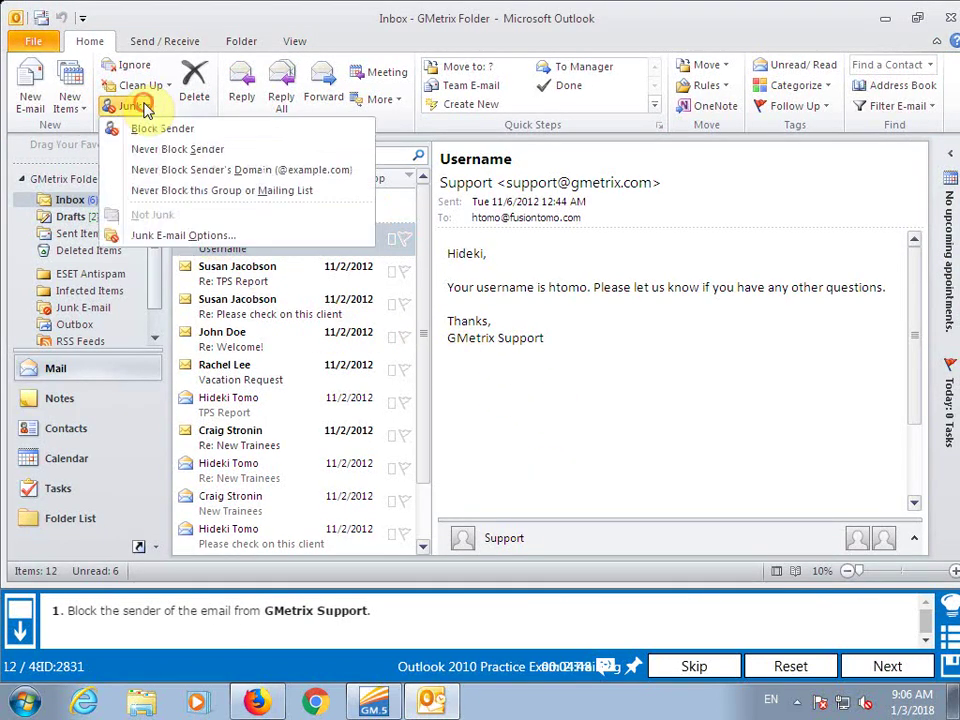
pyautogui.click(180, 129)
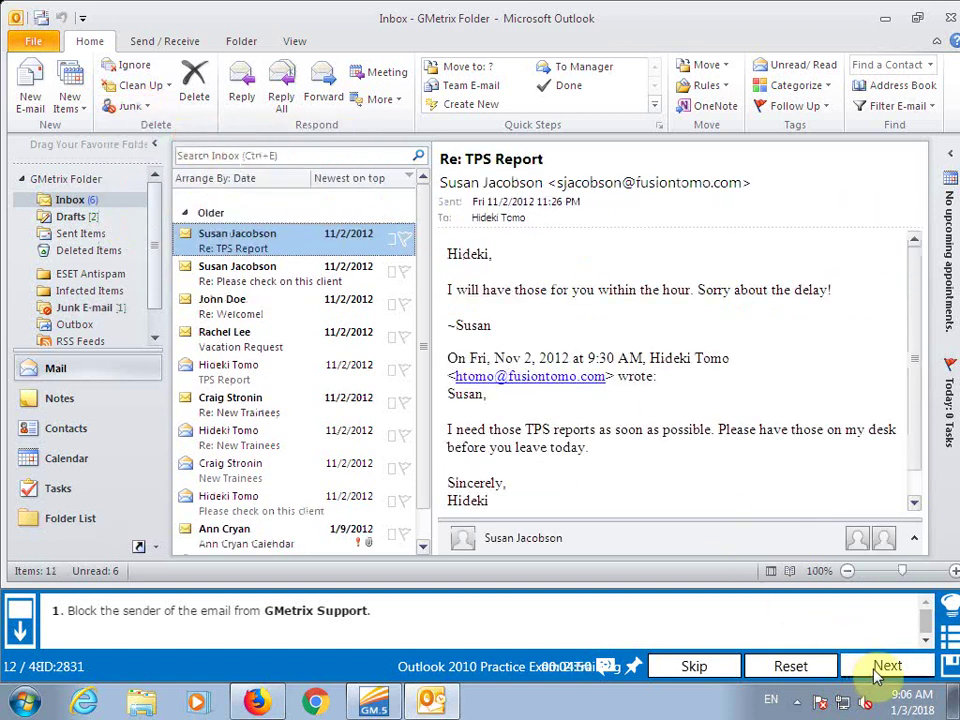
pyautogui.click(876, 676)
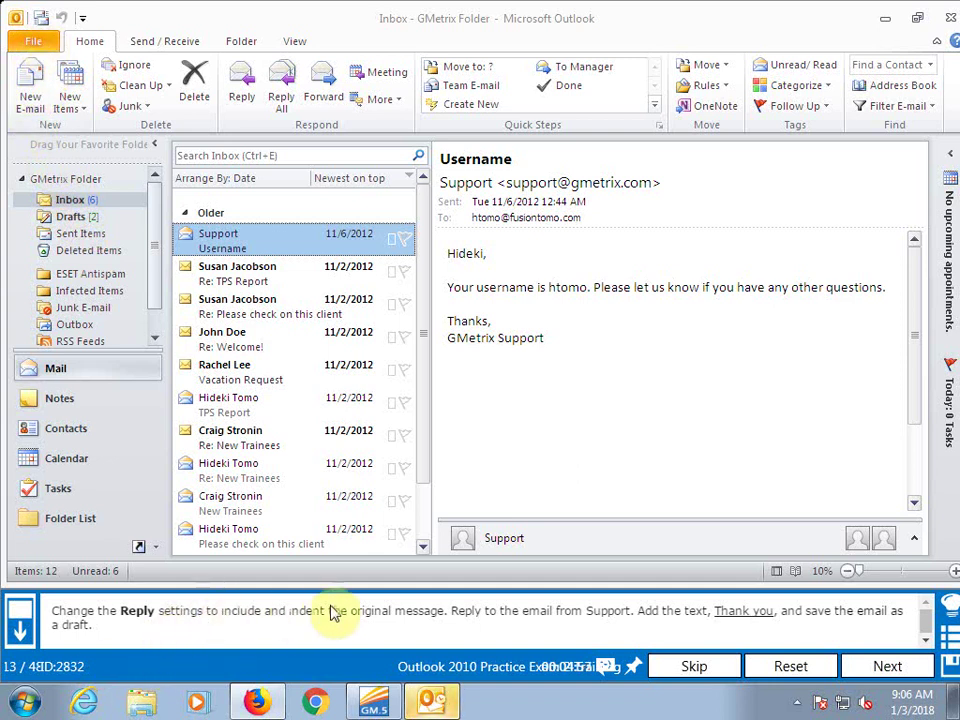
# Step: In Mail options, set replies to 'Include and indent original message text' and confirm
pyautogui.click(34, 41)
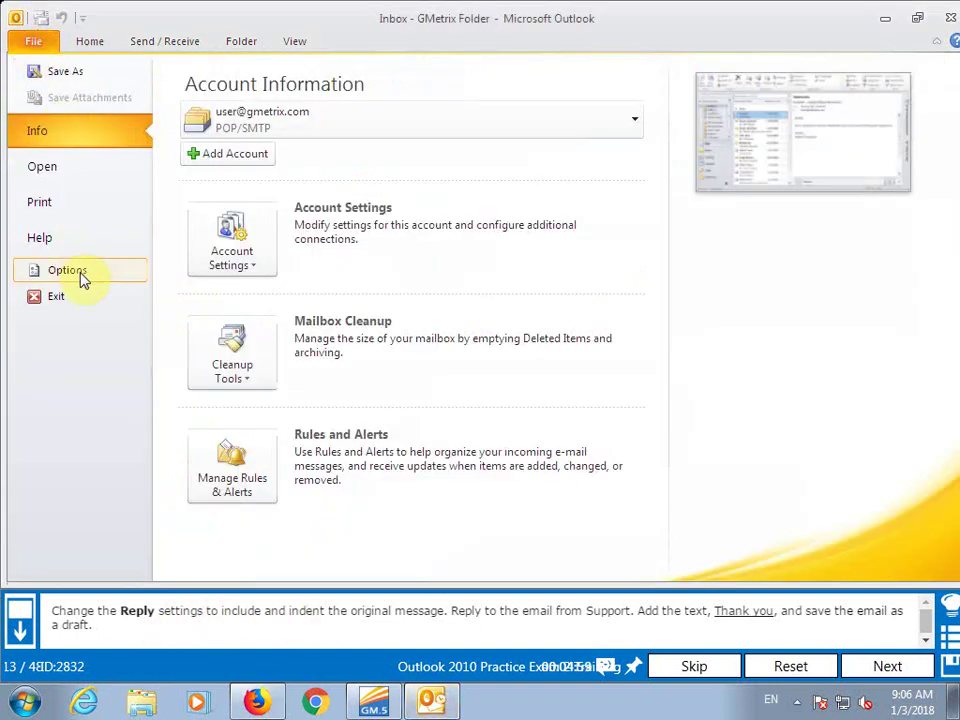
pyautogui.click(81, 269)
pyautogui.click(62, 79)
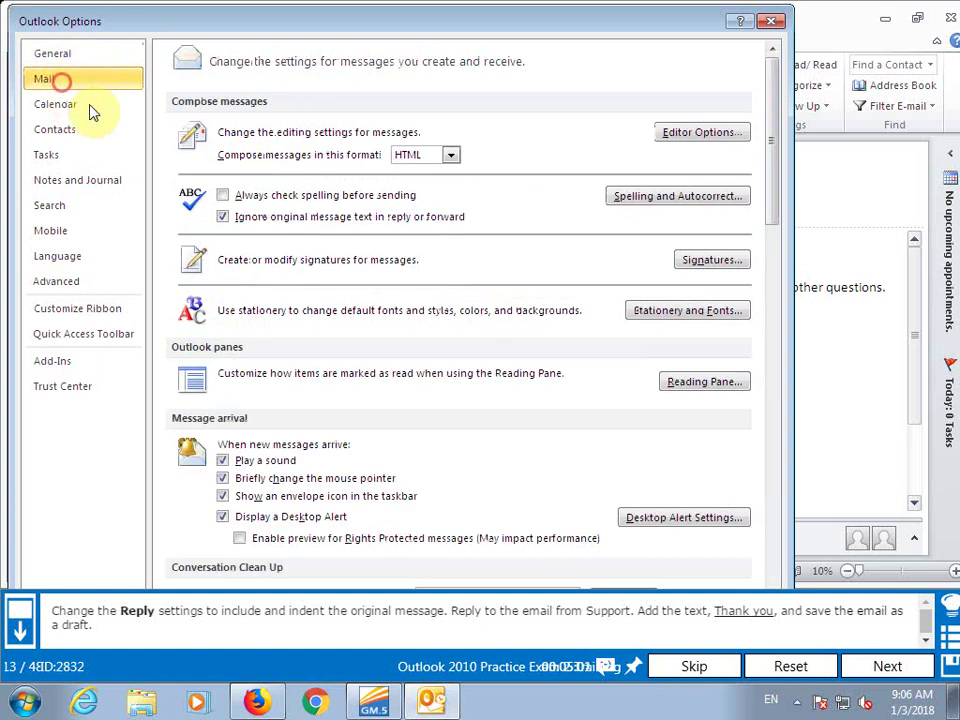
pyautogui.click(768, 195)
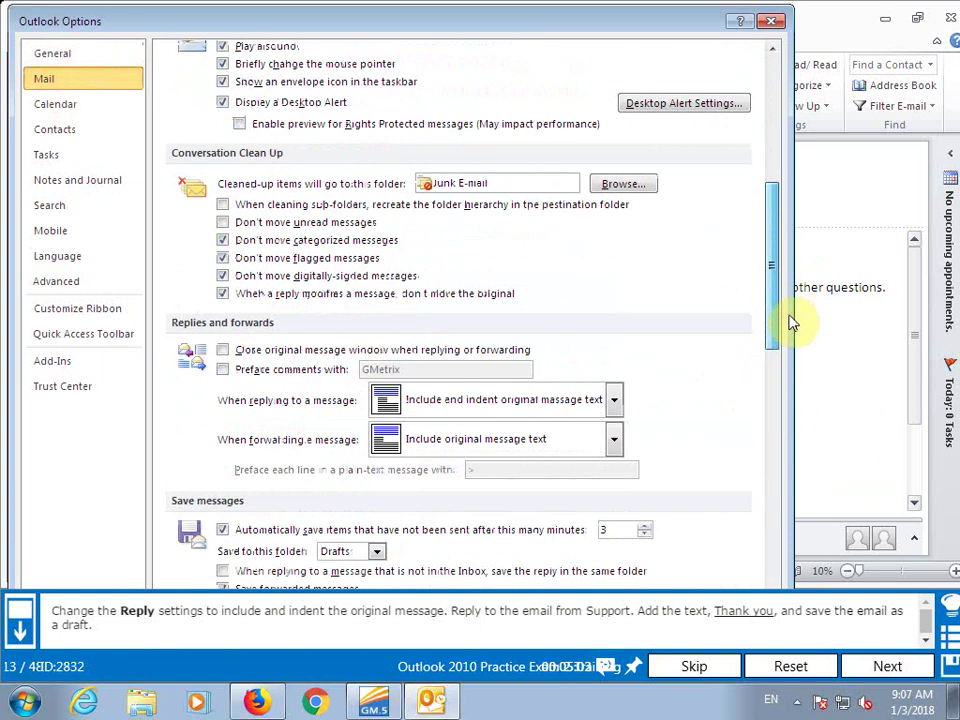
pyautogui.moveTo(768, 195); pyautogui.dragTo(789, 343)
pyautogui.click(615, 313)
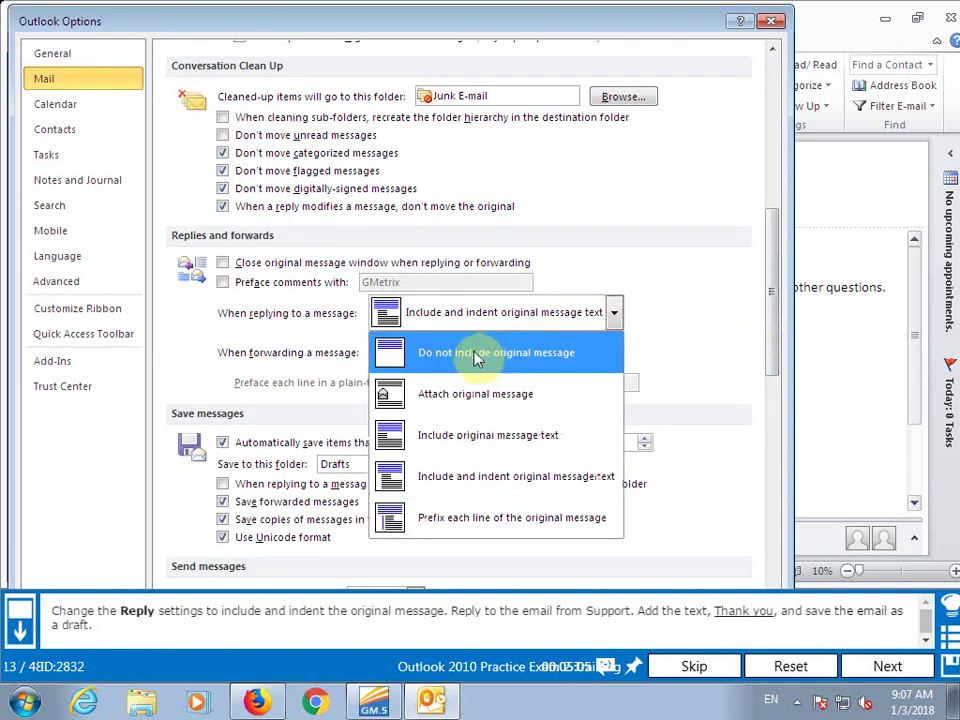
pyautogui.click(405, 484)
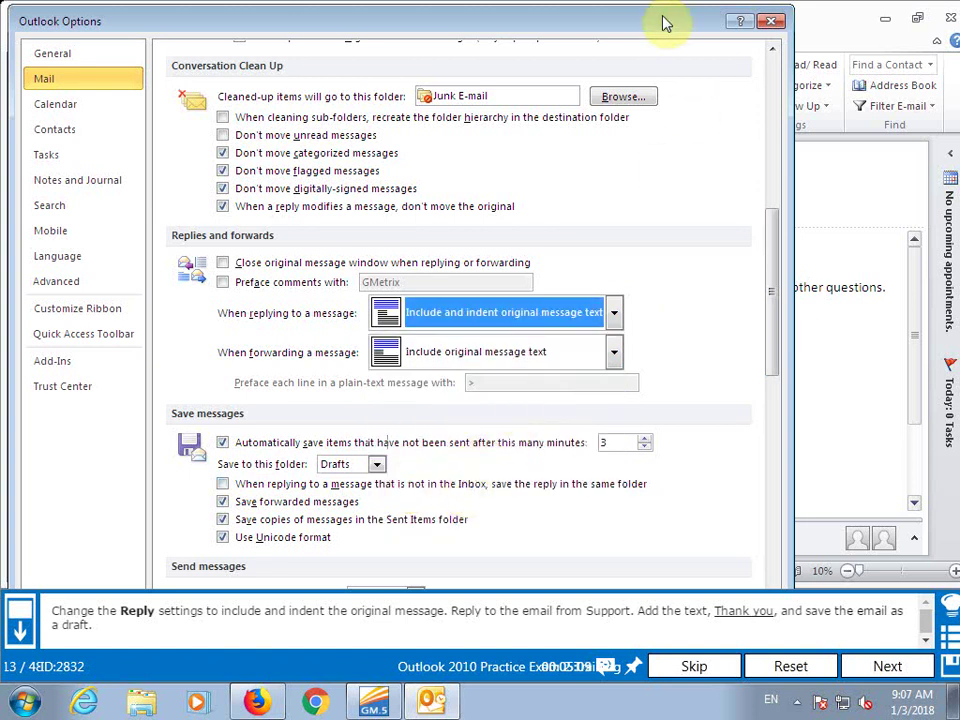
pyautogui.moveTo(654, 15)
pyautogui.mouseDown()
pyautogui.moveTo(660, 128)
pyautogui.moveTo(643, 50)
pyautogui.mouseUp()
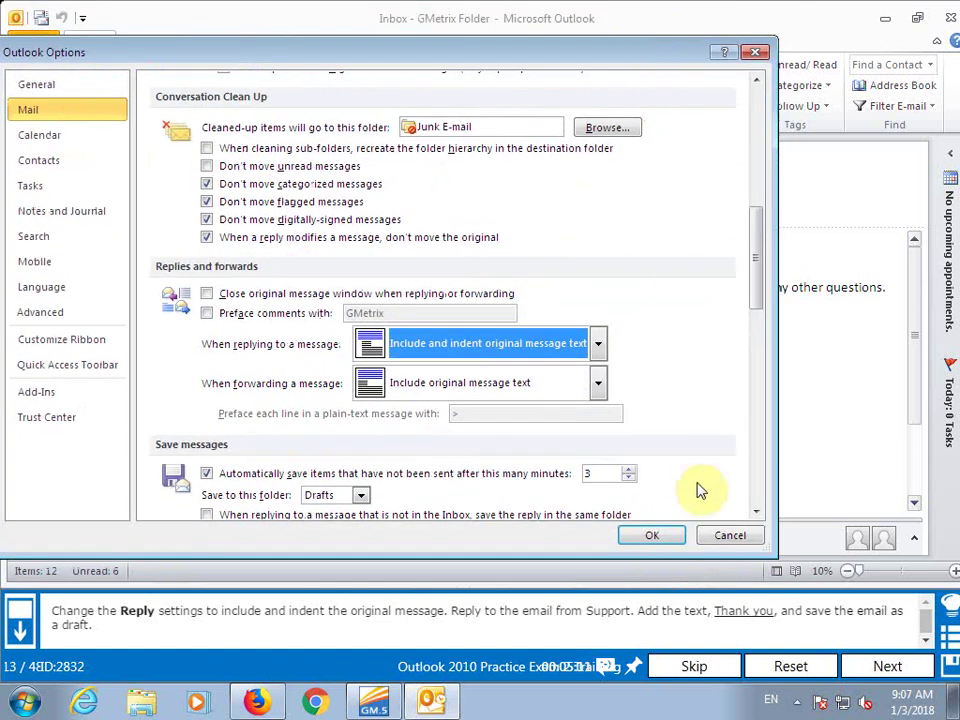
pyautogui.click(638, 536)
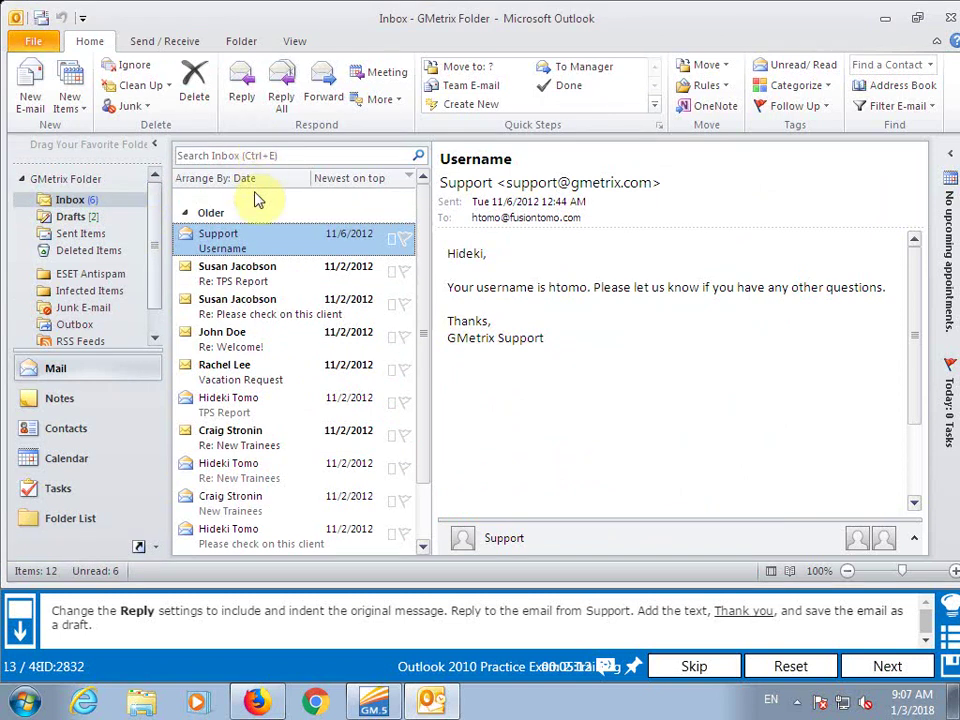
# Step: Reply to the Support message with 'Thank you', save it as a draft, and advance
pyautogui.click(242, 90)
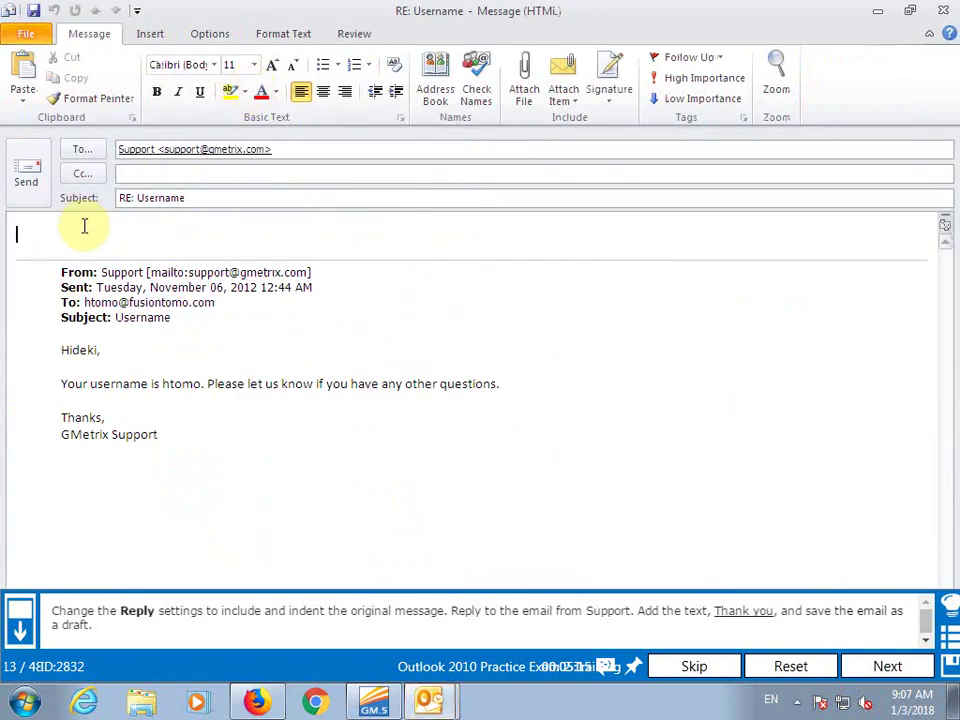
pyautogui.write('Th')
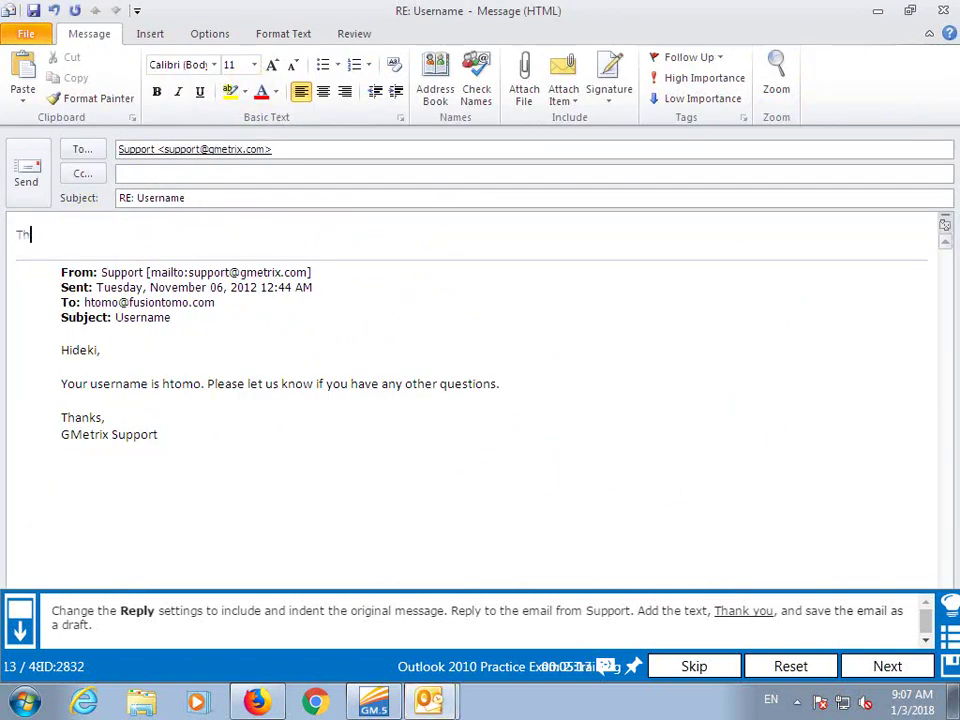
pyautogui.write('ank you')
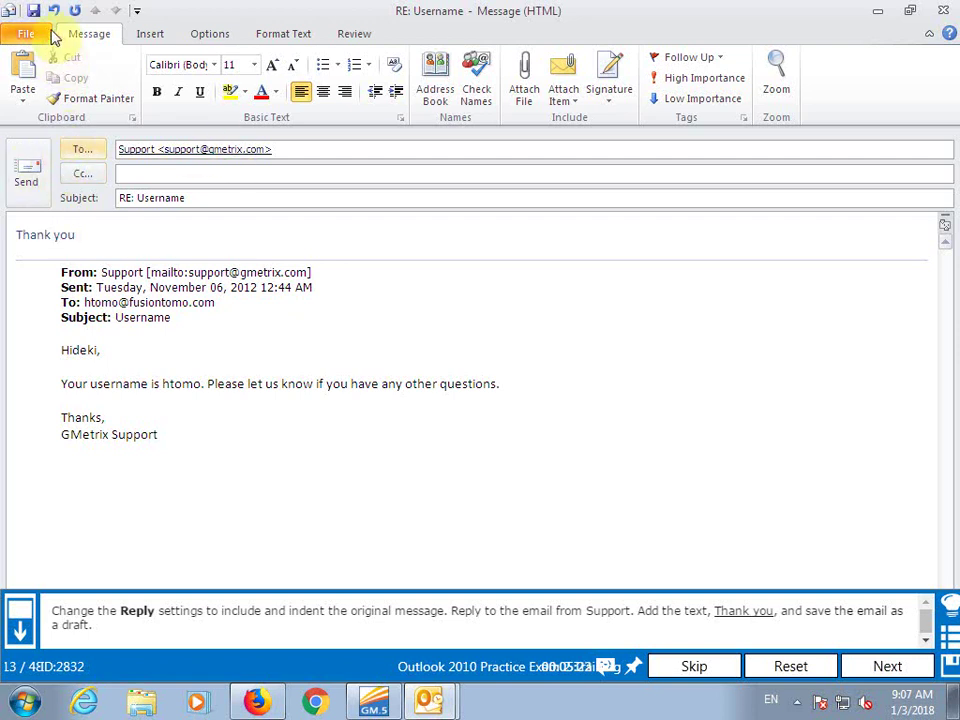
pyautogui.click(32, 9)
pyautogui.click(884, 667)
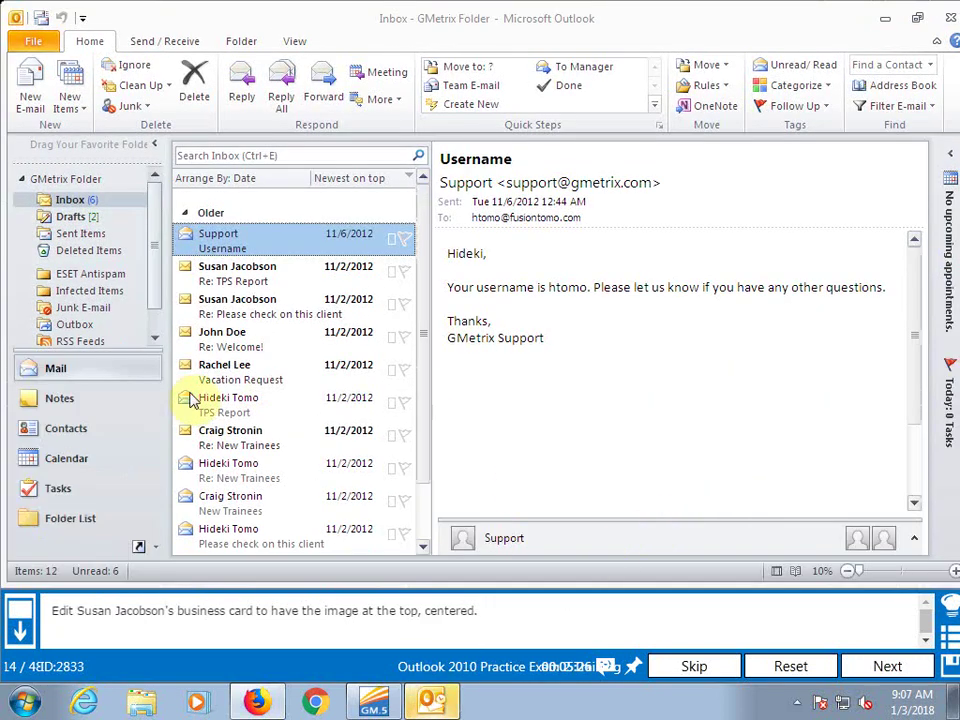
# Step: Open the contact's full details and its business card editor
pyautogui.click(78, 430)
pyautogui.click(344, 402)
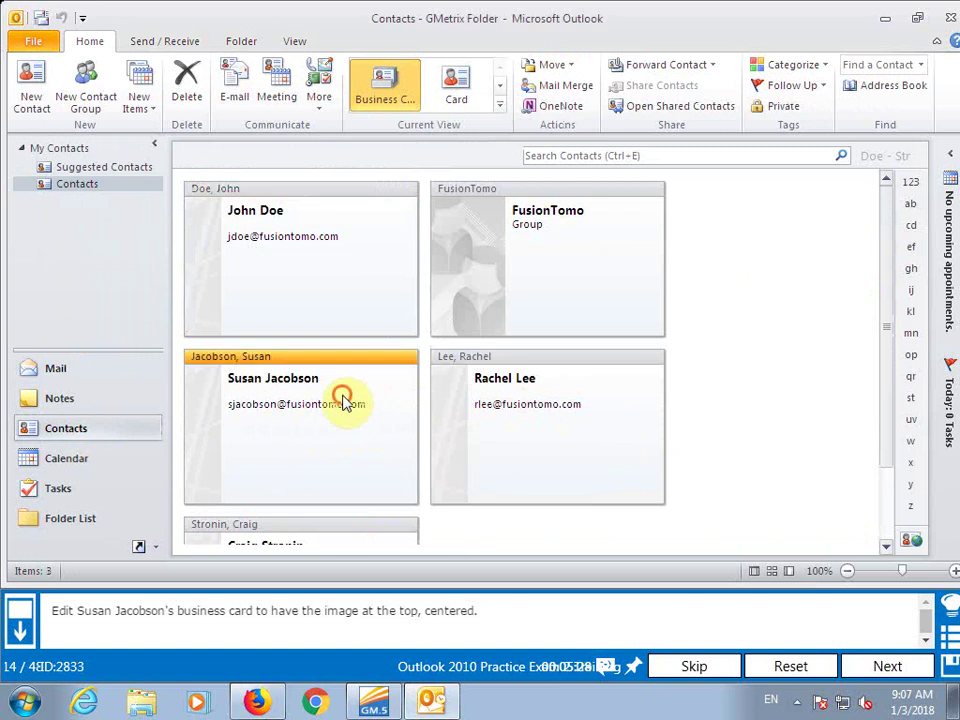
pyautogui.doubleClick(300, 426)
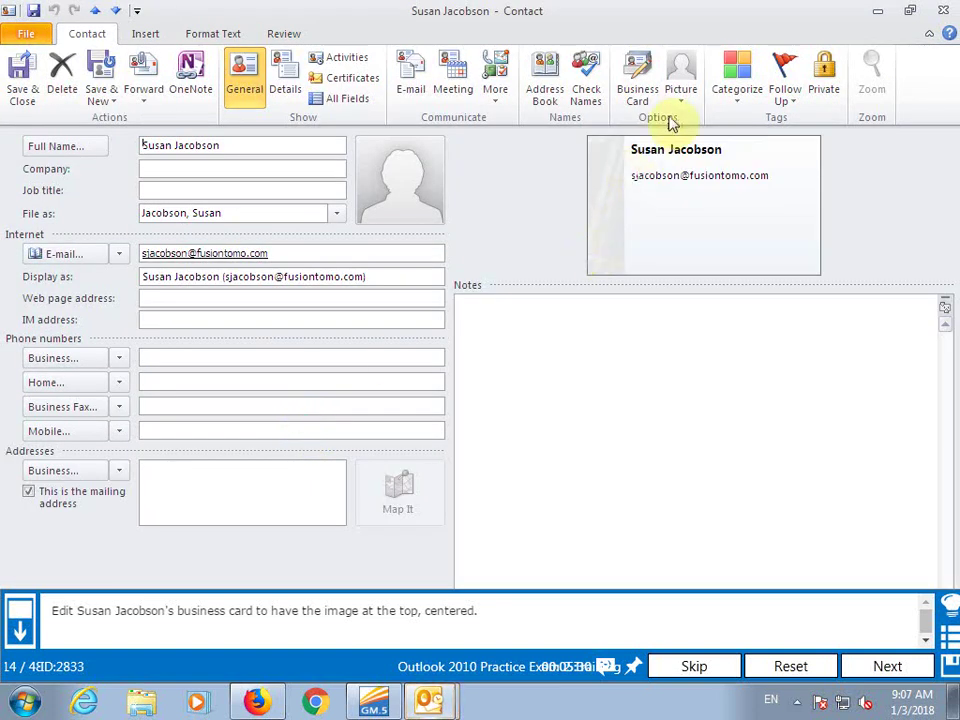
pyautogui.click(642, 92)
# Step: Set the card layout to Image Top with Center alignment, save, and dismiss the location prompt
pyautogui.click(608, 162)
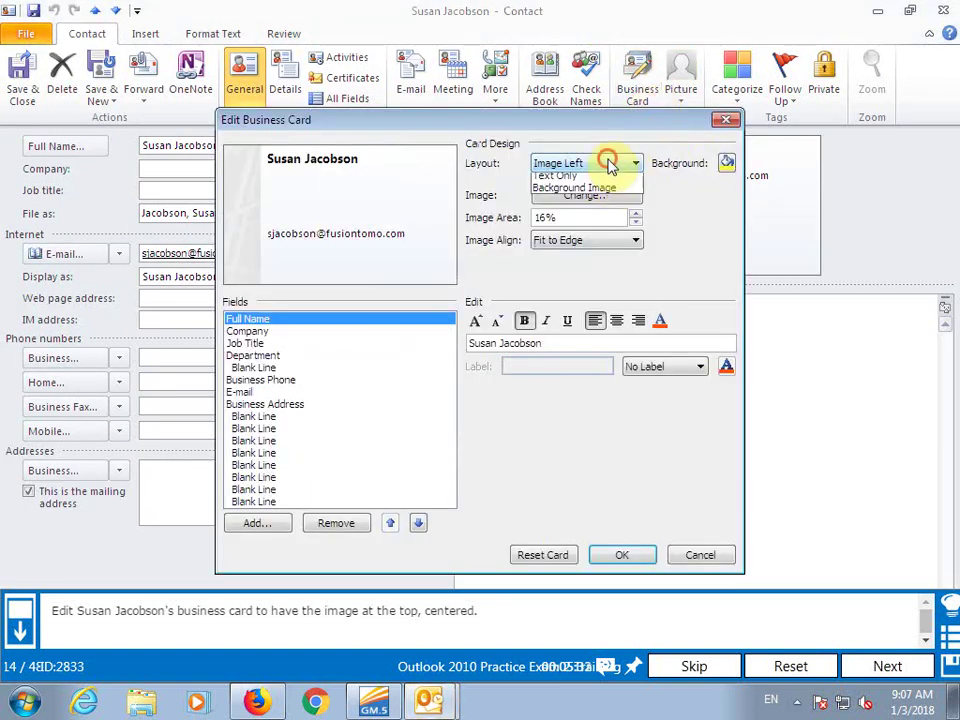
pyautogui.click(584, 206)
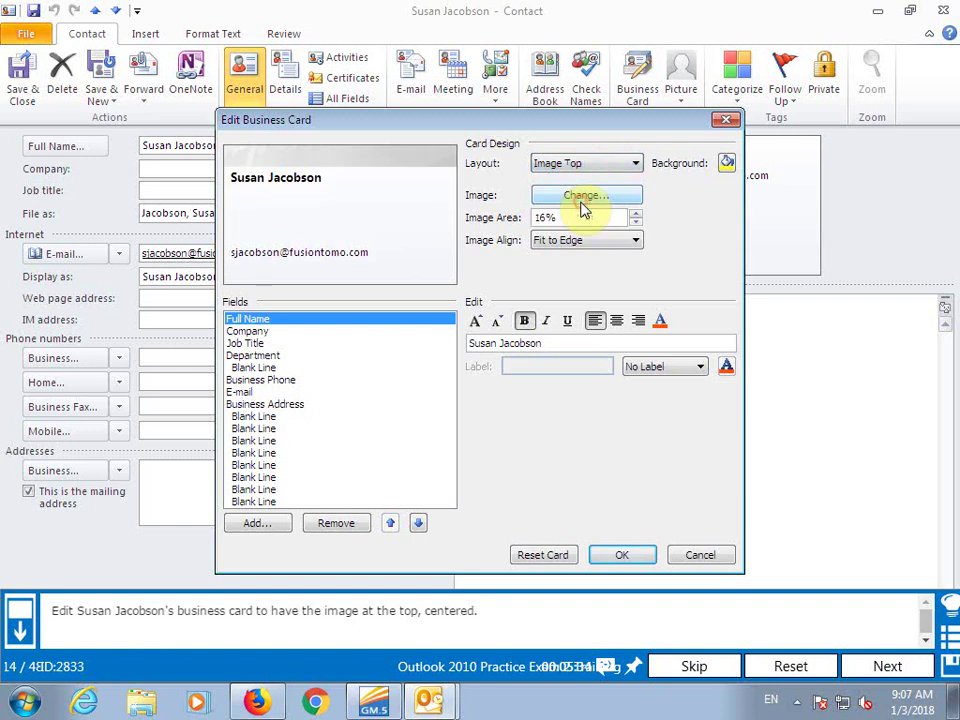
pyautogui.click(611, 242)
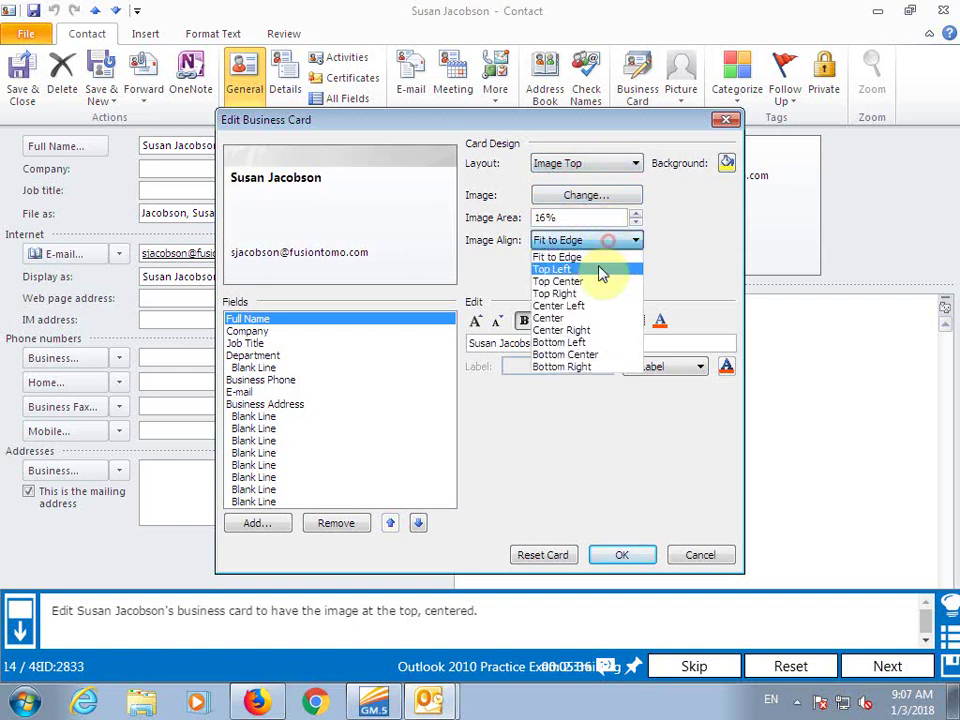
pyautogui.click(586, 319)
pyautogui.click(620, 554)
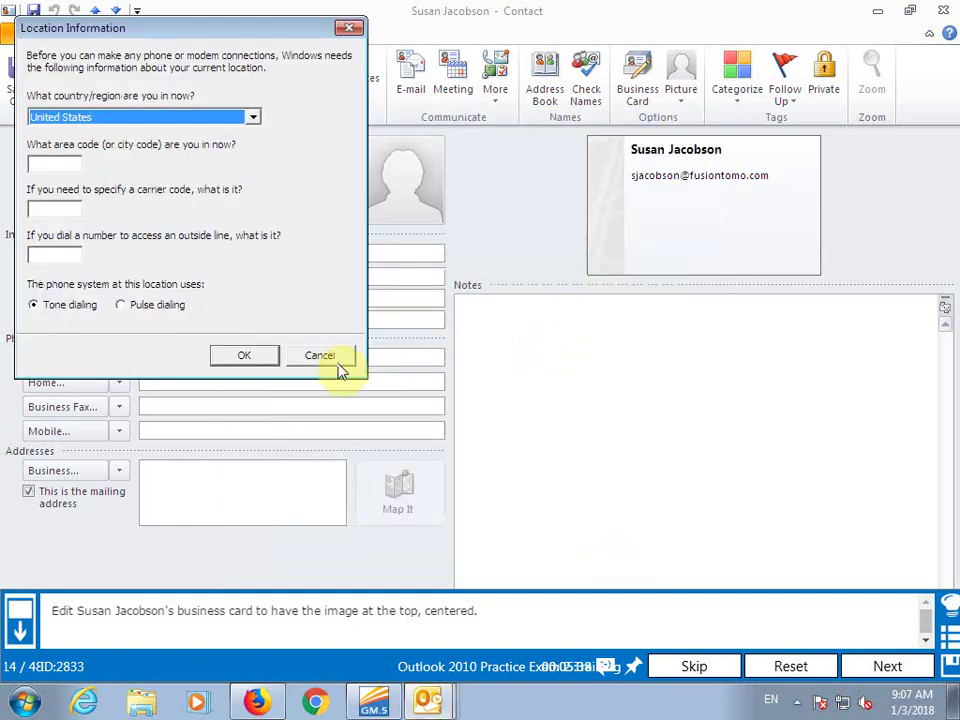
pyautogui.click(322, 356)
pyautogui.click(568, 434)
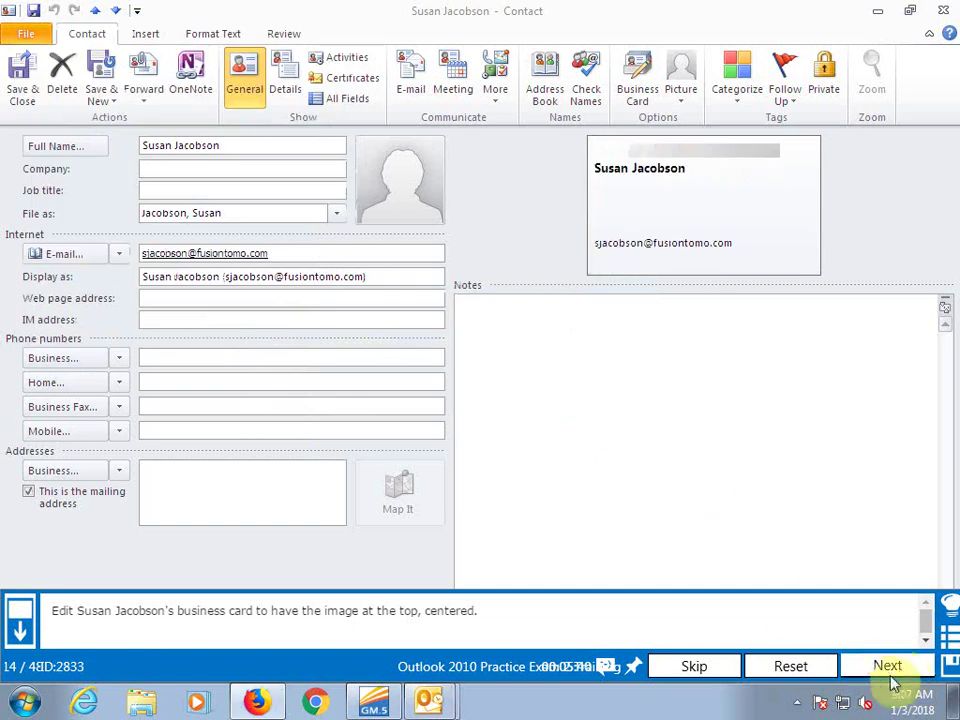
pyautogui.click(887, 666)
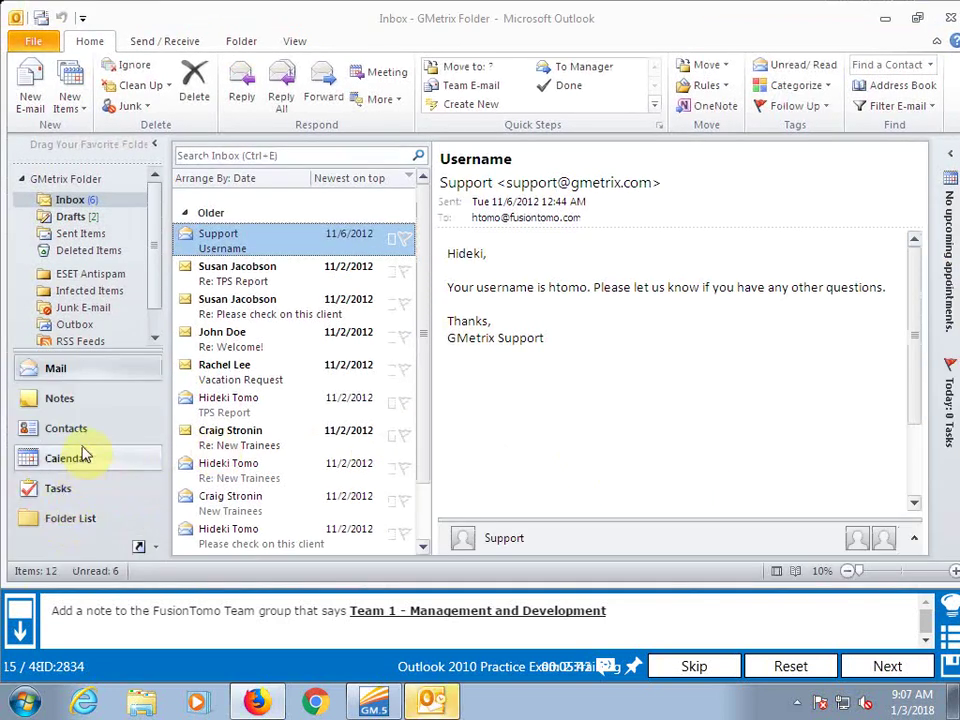
# Step: Add the note 'Team 1 – Management and Development' to the FusionTomo group and save it
pyautogui.click(90, 430)
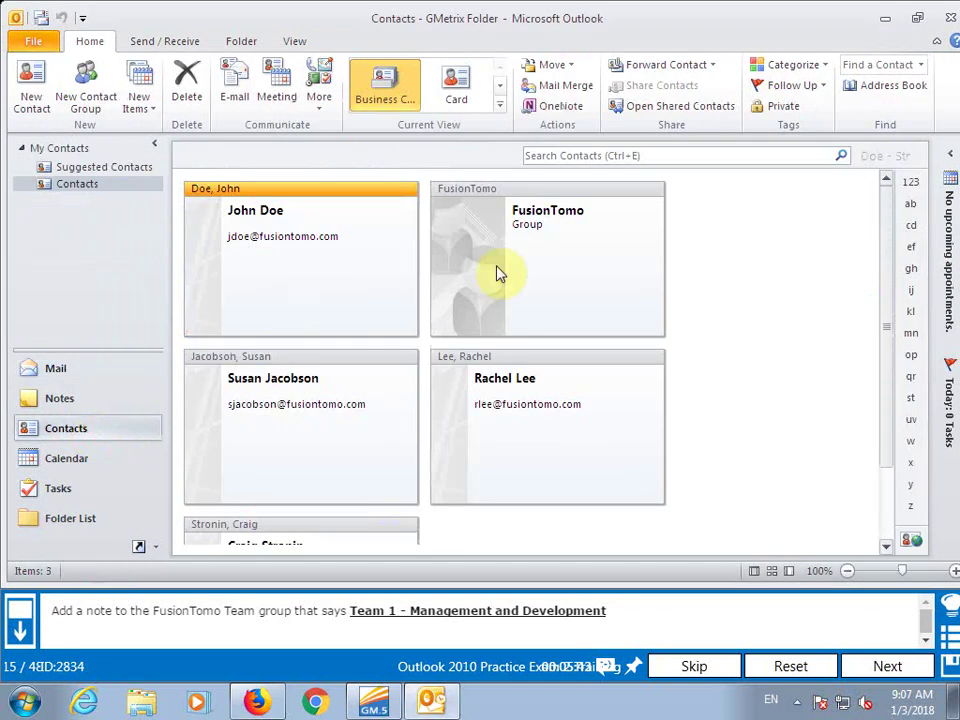
pyautogui.doubleClick(615, 286)
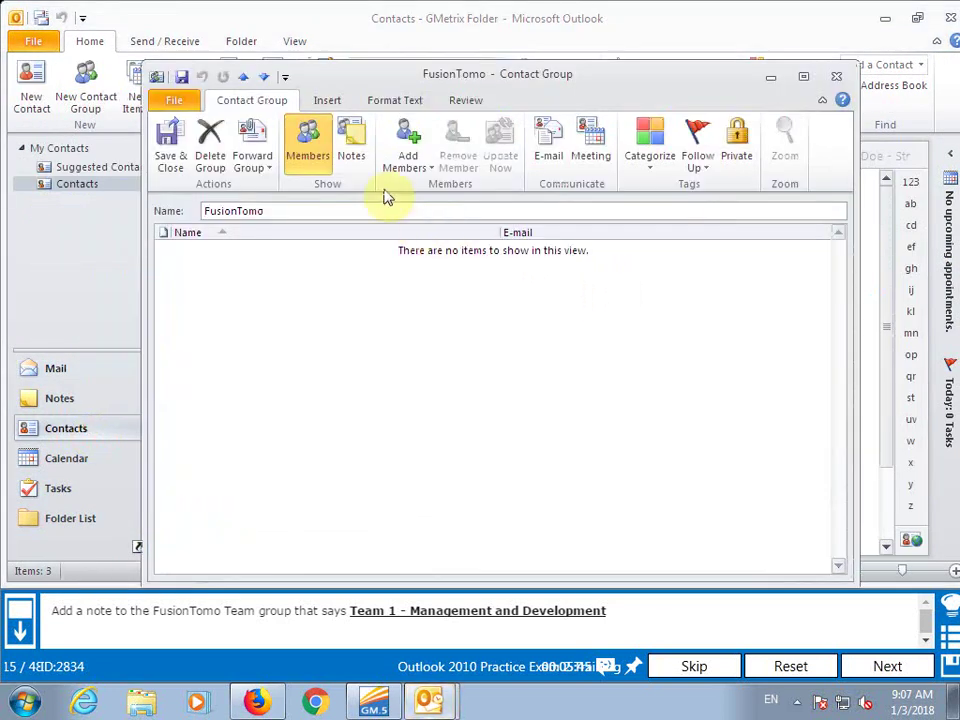
pyautogui.click(350, 140)
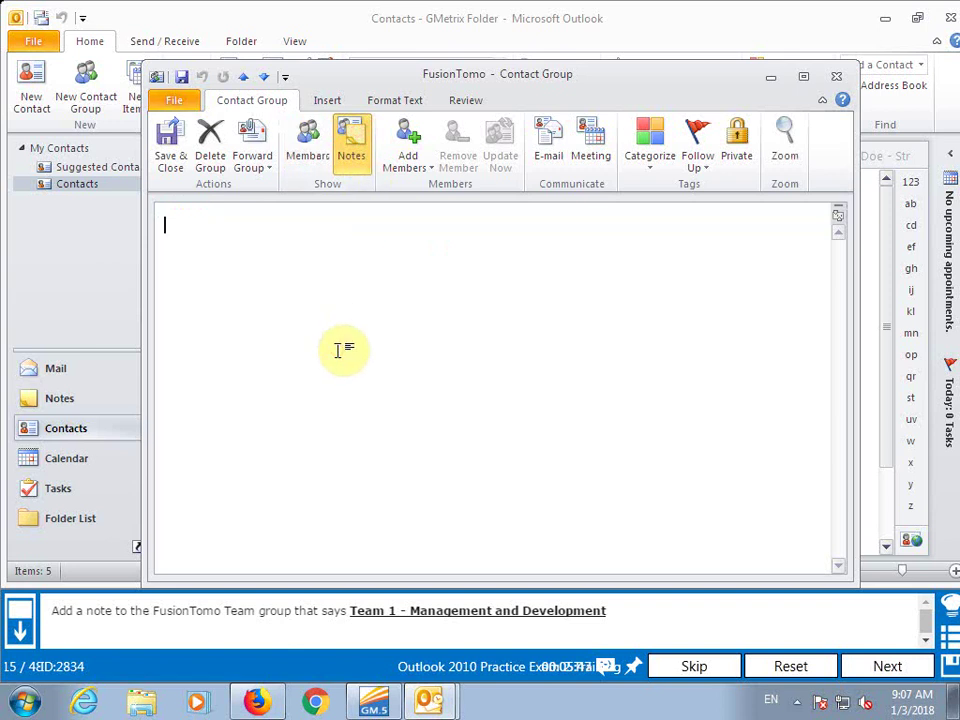
pyautogui.write('T')
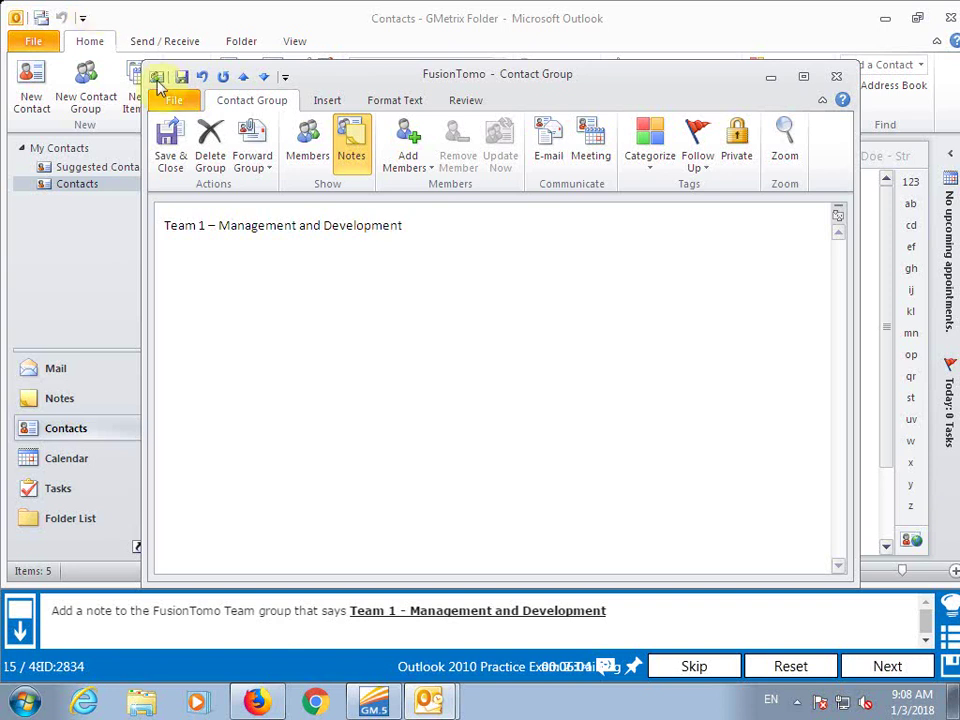
pyautogui.click(170, 148)
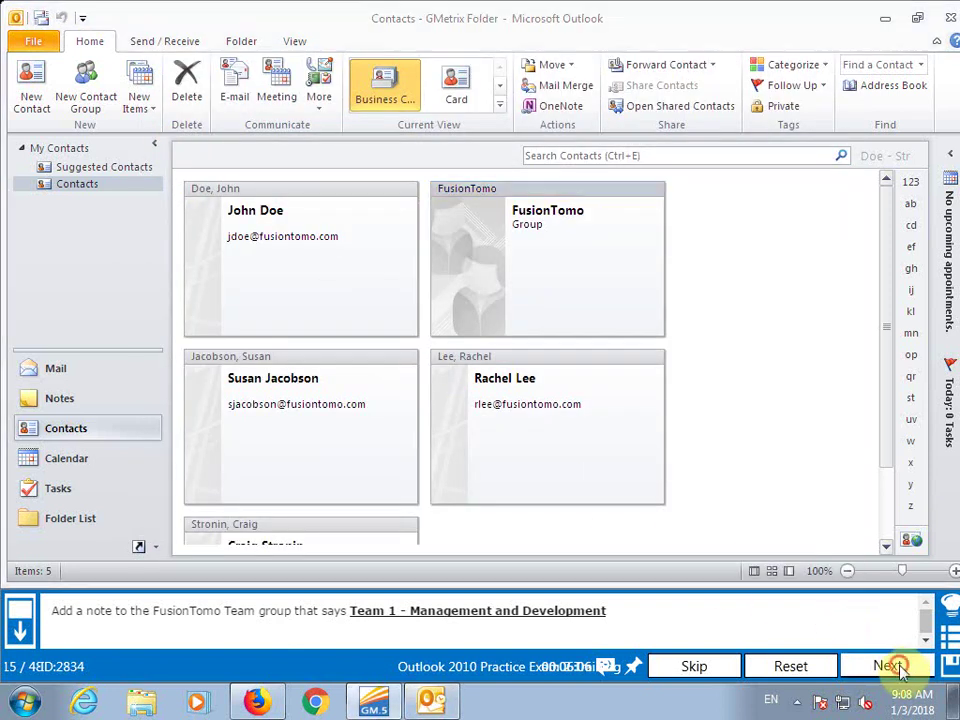
pyautogui.click(880, 666)
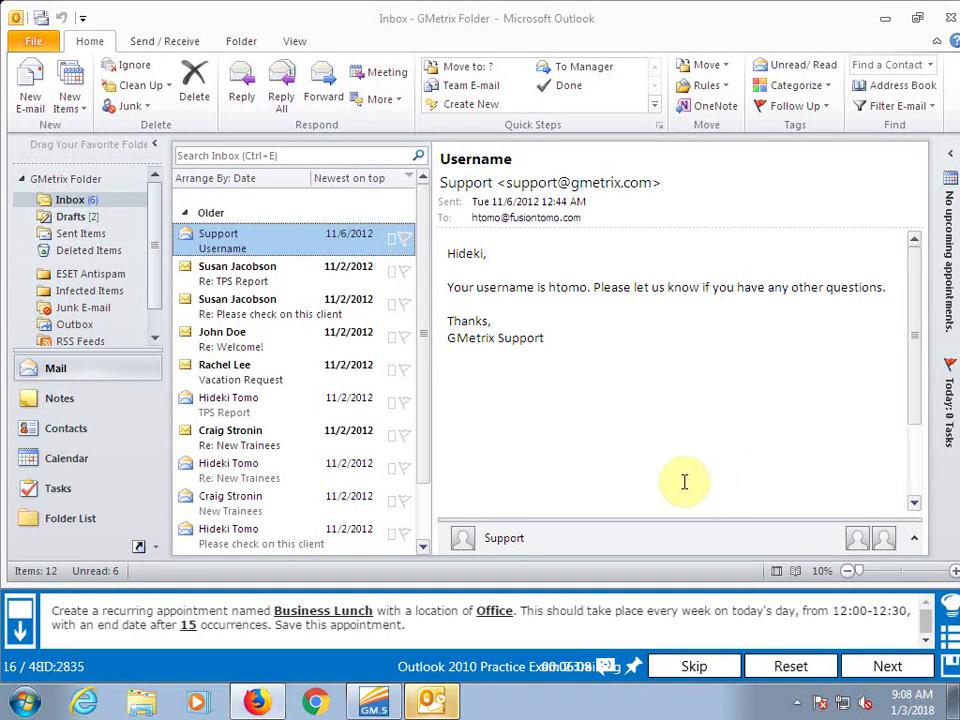
# Step: Create a new recurring appointment from the Calendar
pyautogui.click(82, 112)
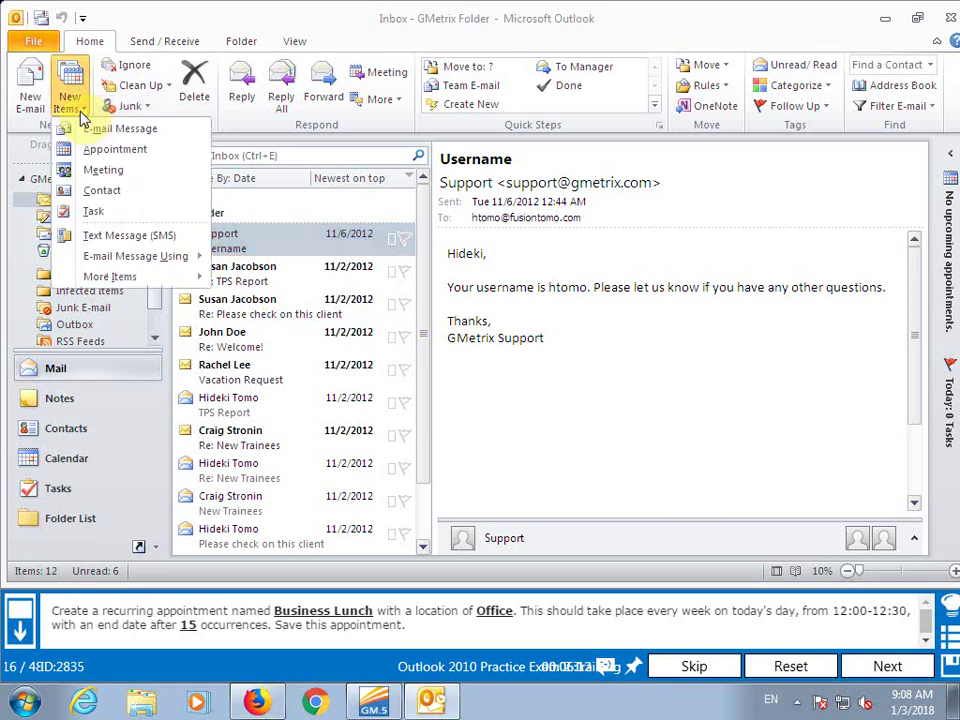
pyautogui.moveTo(150, 280)
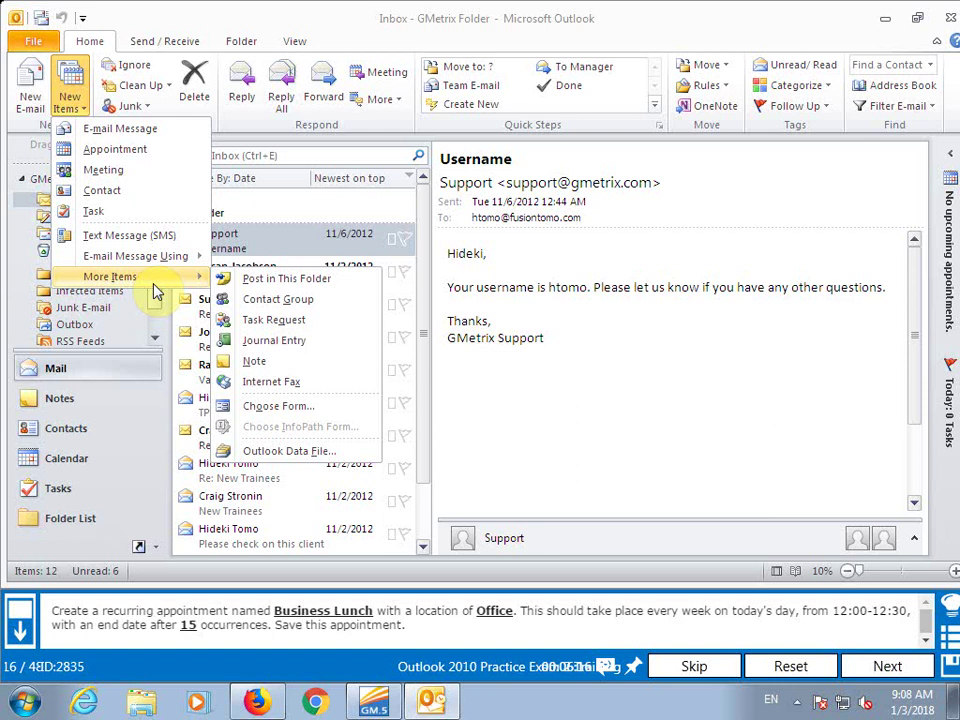
pyautogui.click(90, 460)
pyautogui.click(143, 95)
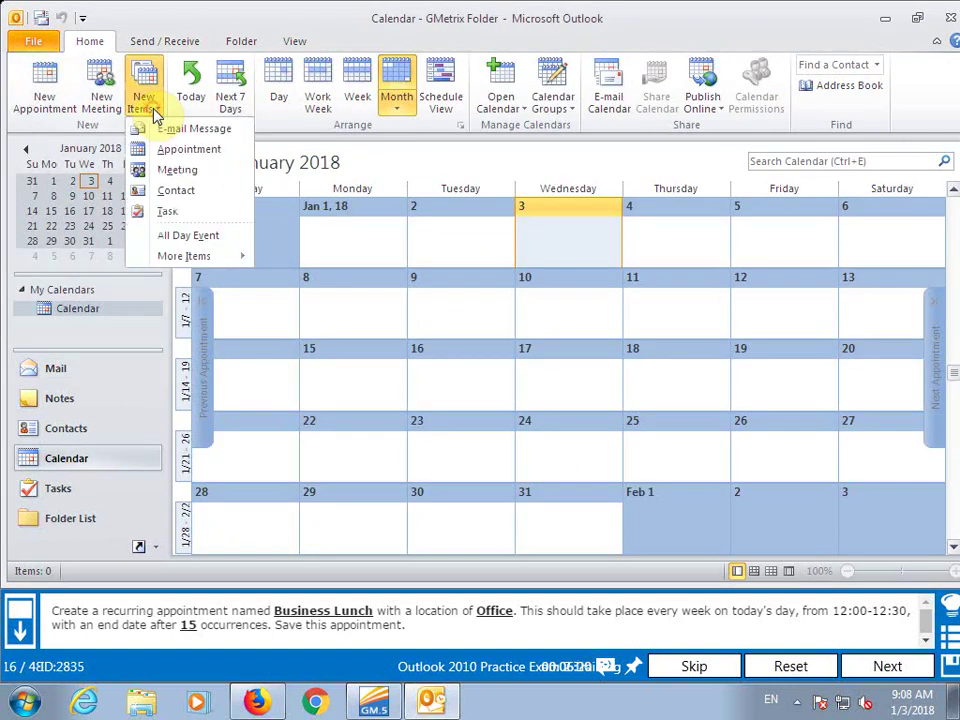
pyautogui.moveTo(203, 254)
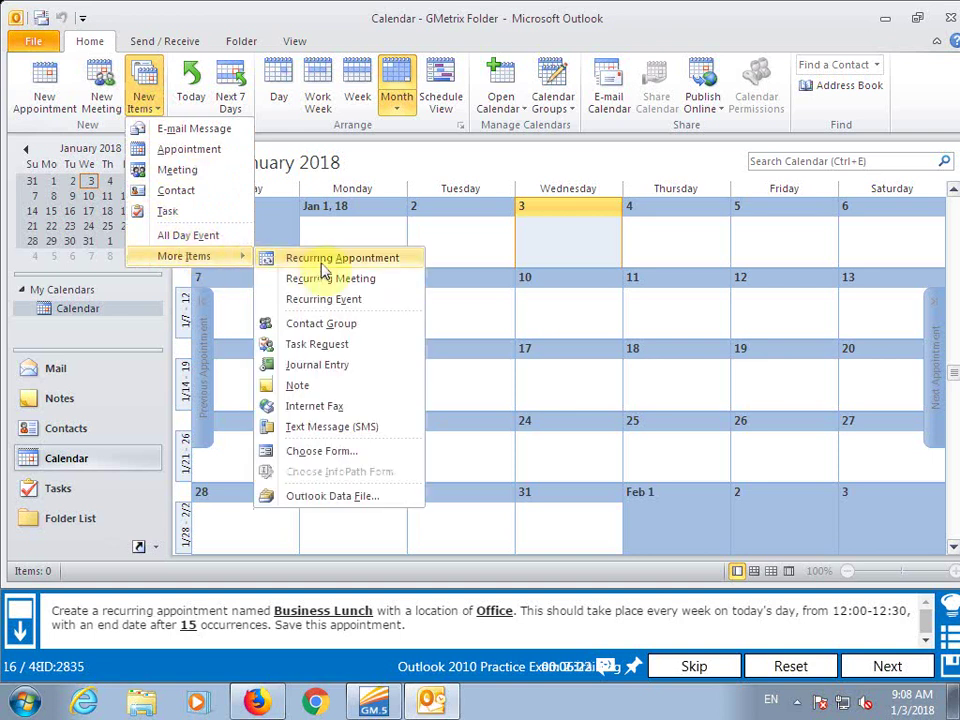
pyautogui.click(266, 258)
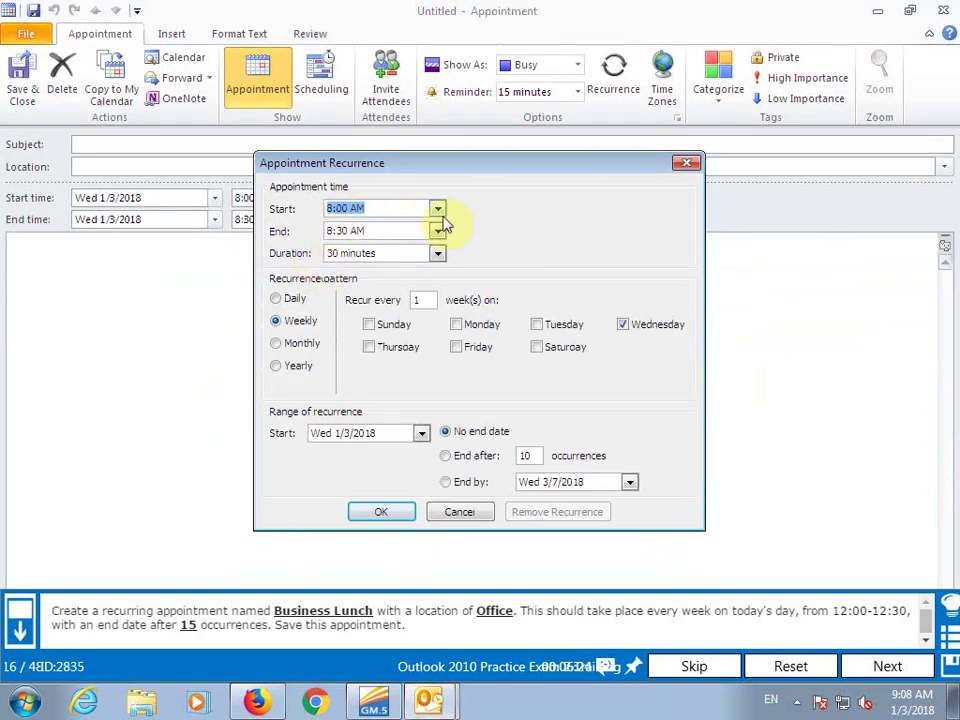
# Step: Set the recurrence to start at 12:00 PM, end after 15 occurrences, beginning today
pyautogui.click(438, 210)
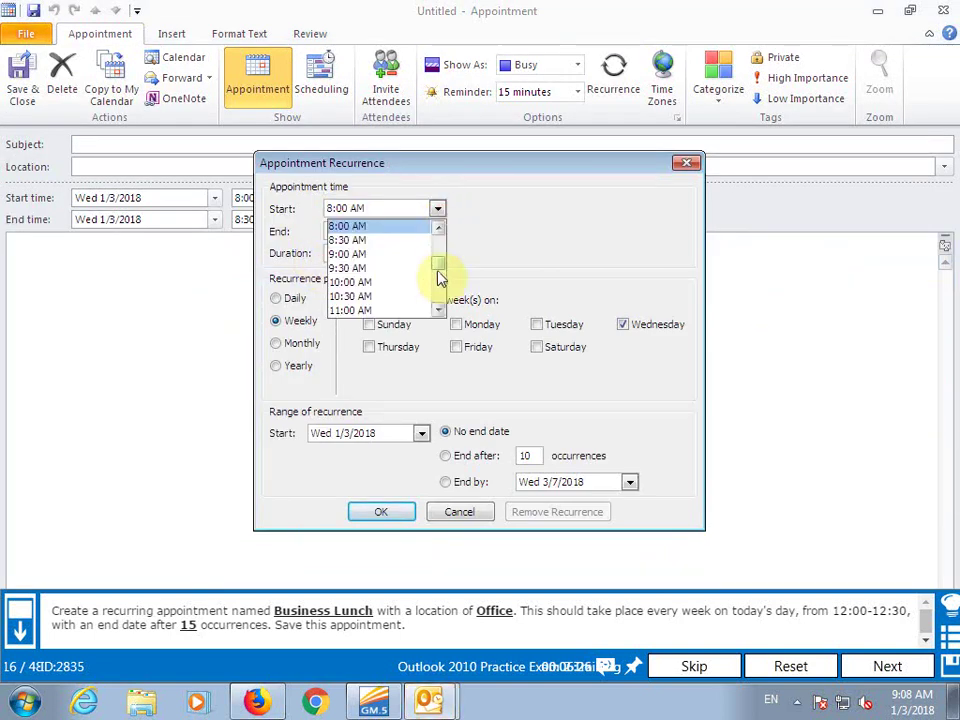
pyautogui.click(437, 313)
pyautogui.click(437, 313)
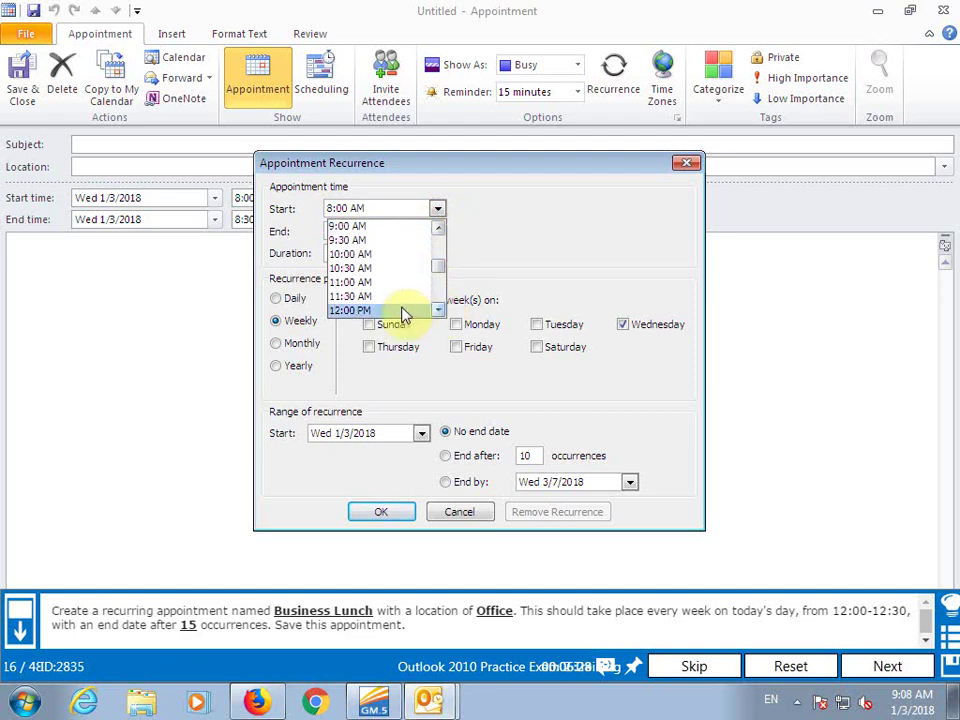
pyautogui.click(403, 311)
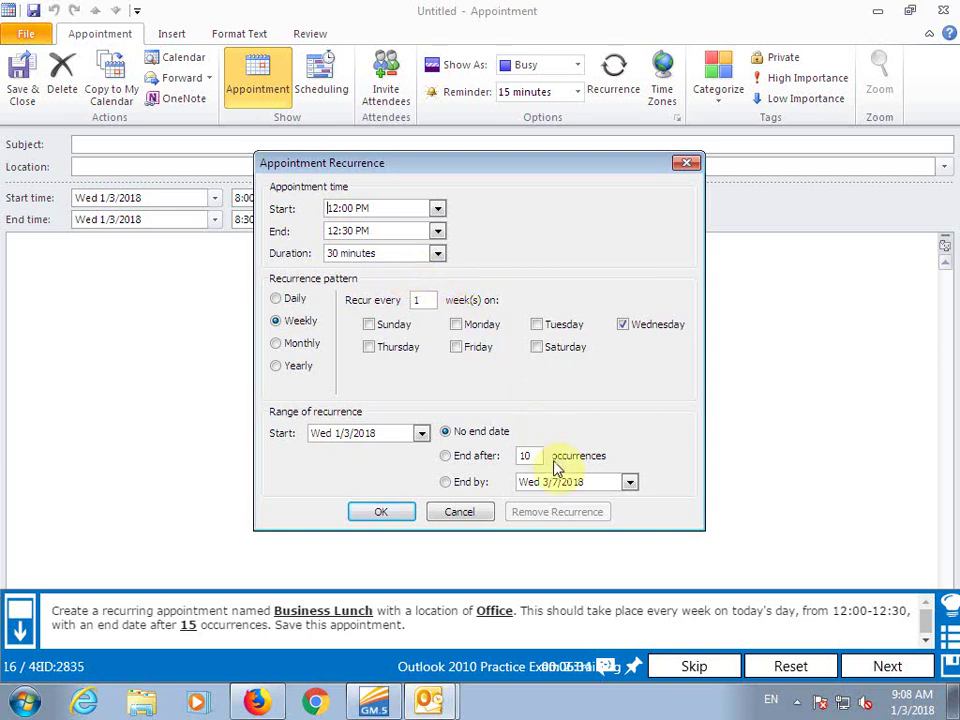
pyautogui.doubleClick(524, 456)
pyautogui.write('1')
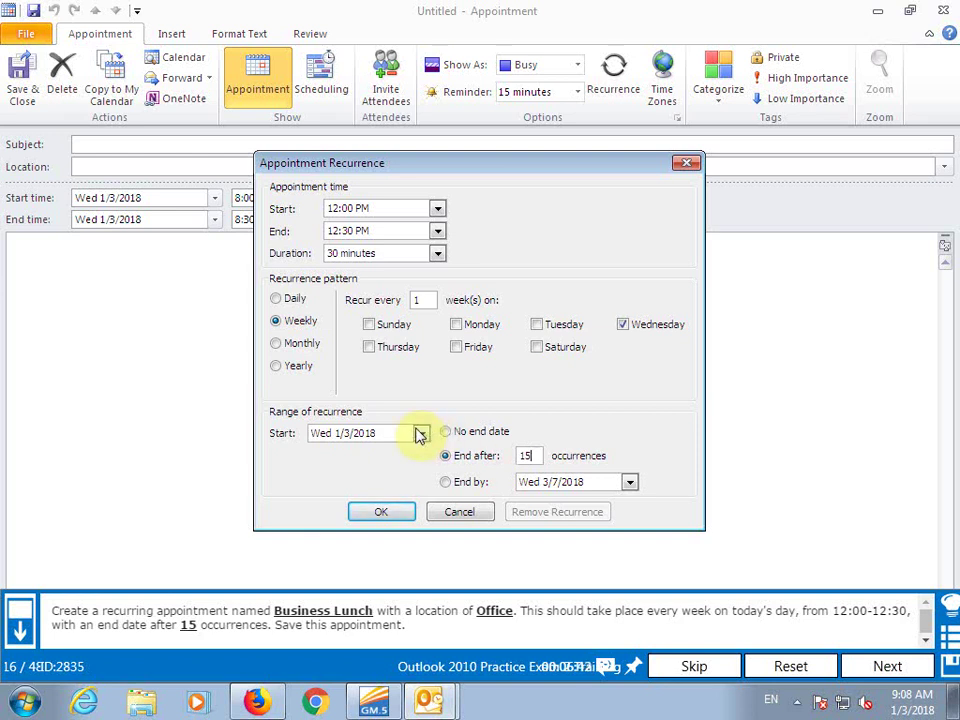
pyautogui.click(420, 433)
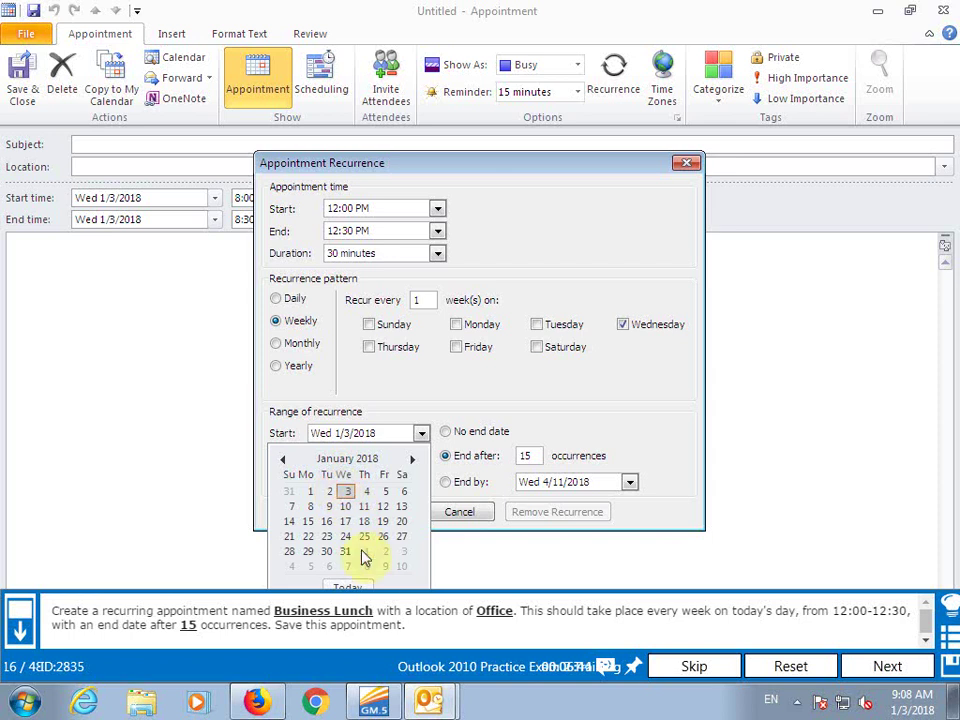
pyautogui.click(362, 588)
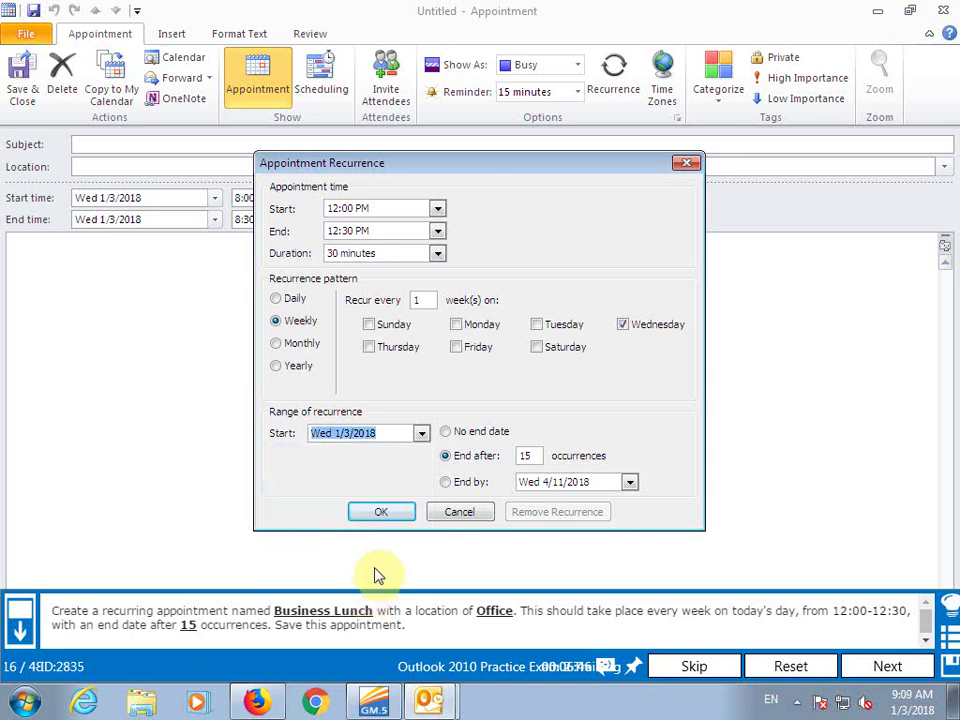
# Step: Accept the recurrence, enter subject 'Business Lunch' and location 'Office', and save the series
pyautogui.click(402, 513)
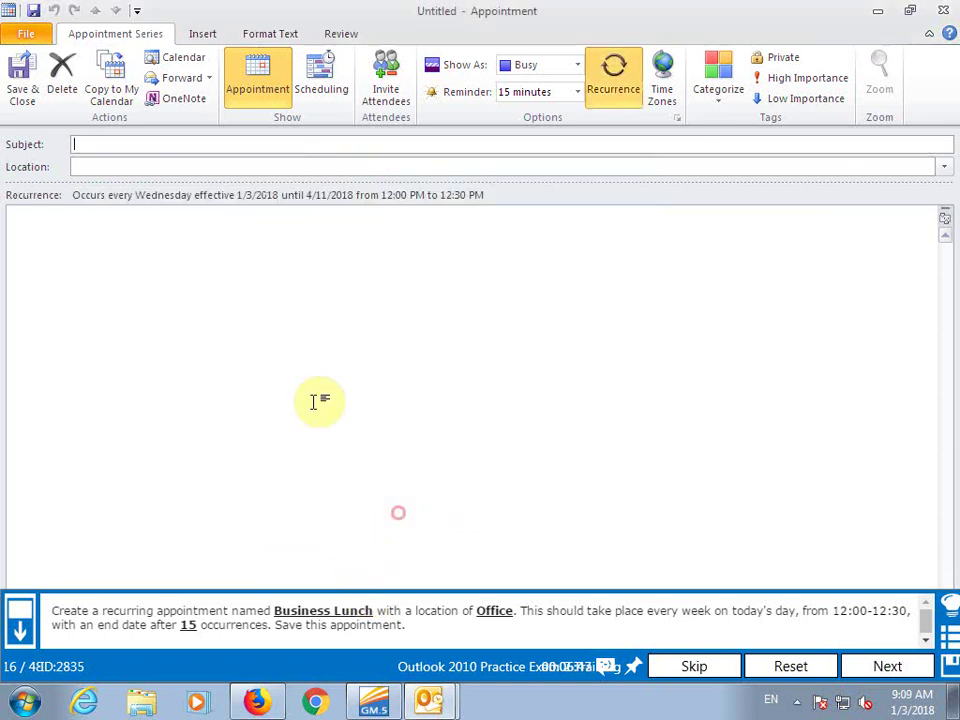
pyautogui.write('Business Lunch')
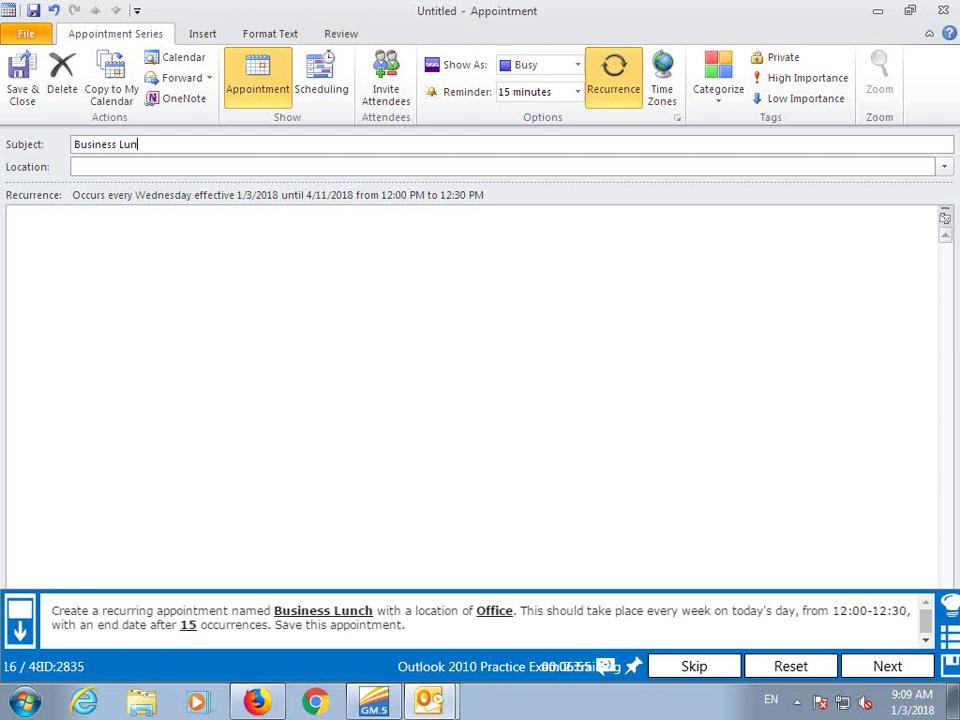
pyautogui.click(221, 166)
pyautogui.write('Office')
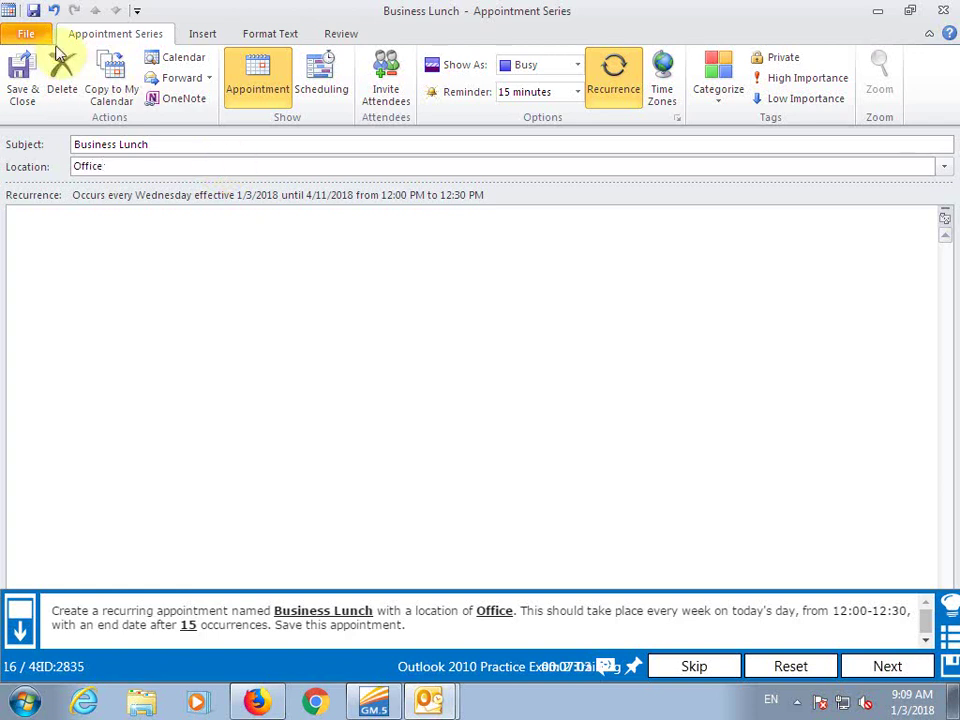
pyautogui.click(22, 68)
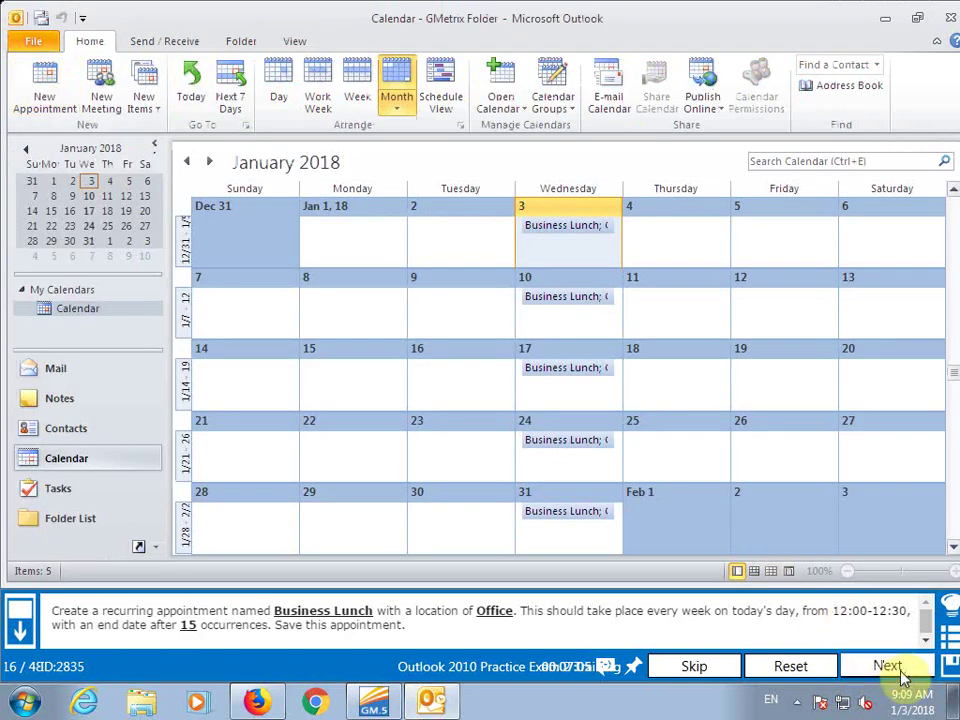
# Step: Advance to the New Employee Review question and open the Calendar
pyautogui.click(887, 666)
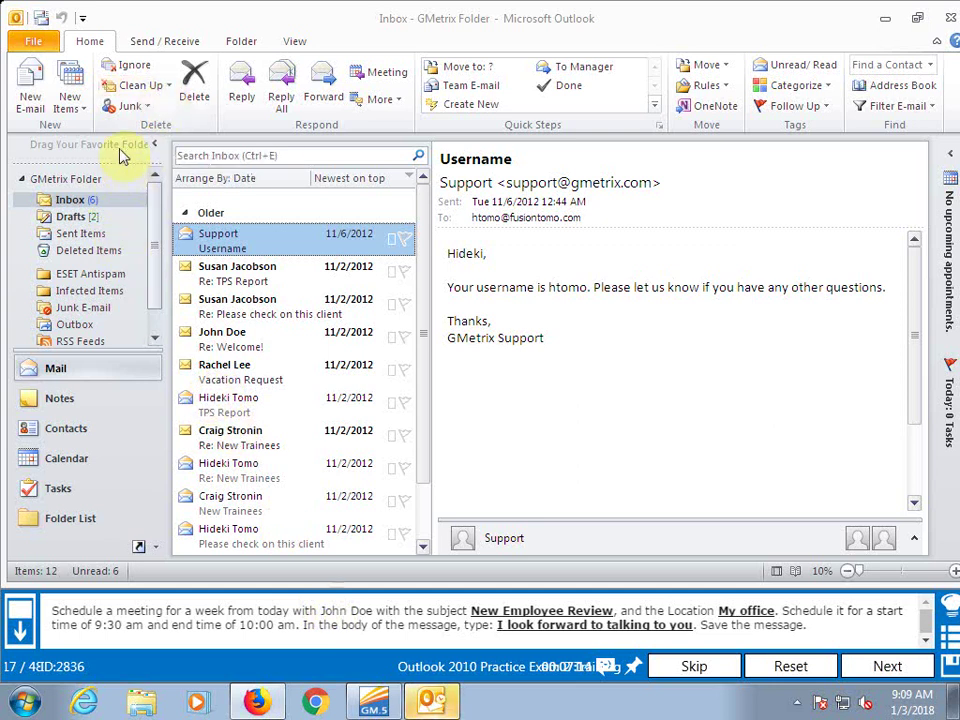
pyautogui.click(72, 457)
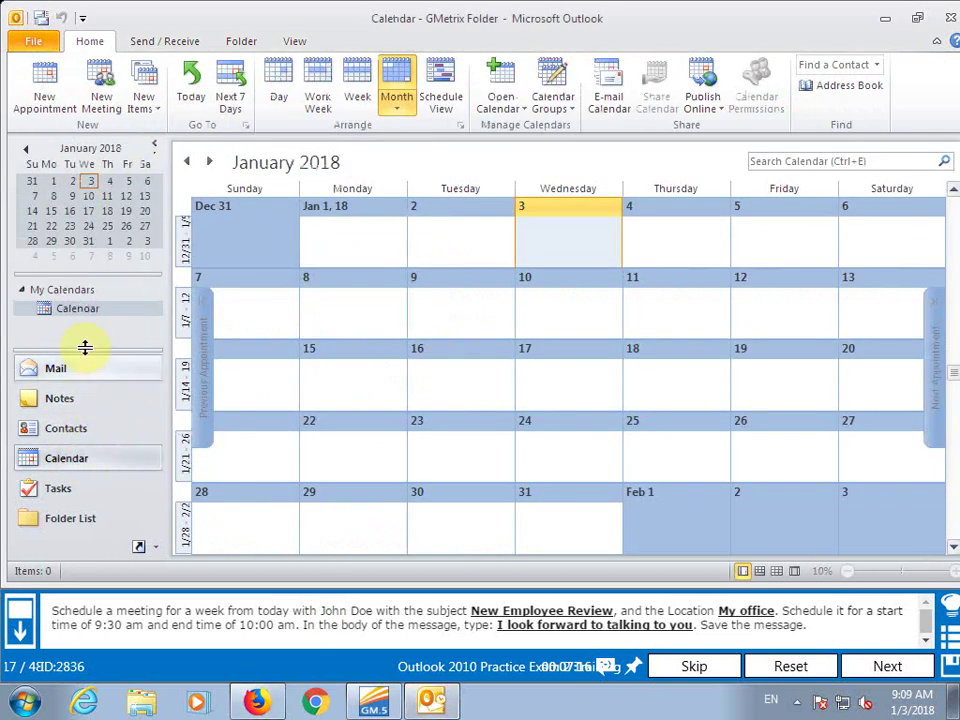
# Step: Start a new meeting and add the contact as a required attendee
pyautogui.click(103, 80)
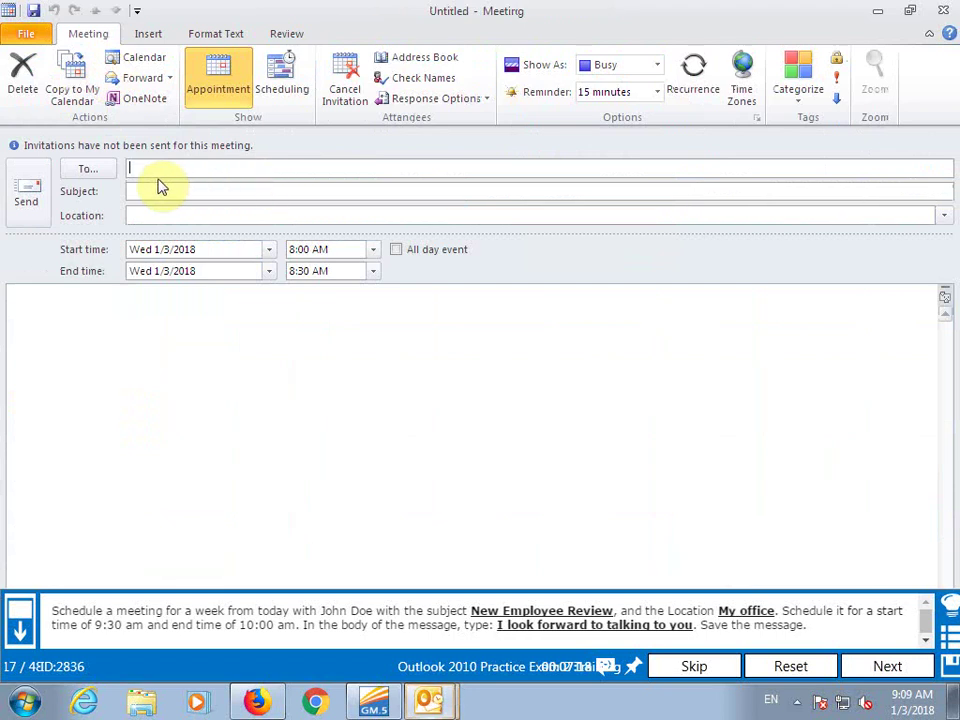
pyautogui.click(103, 166)
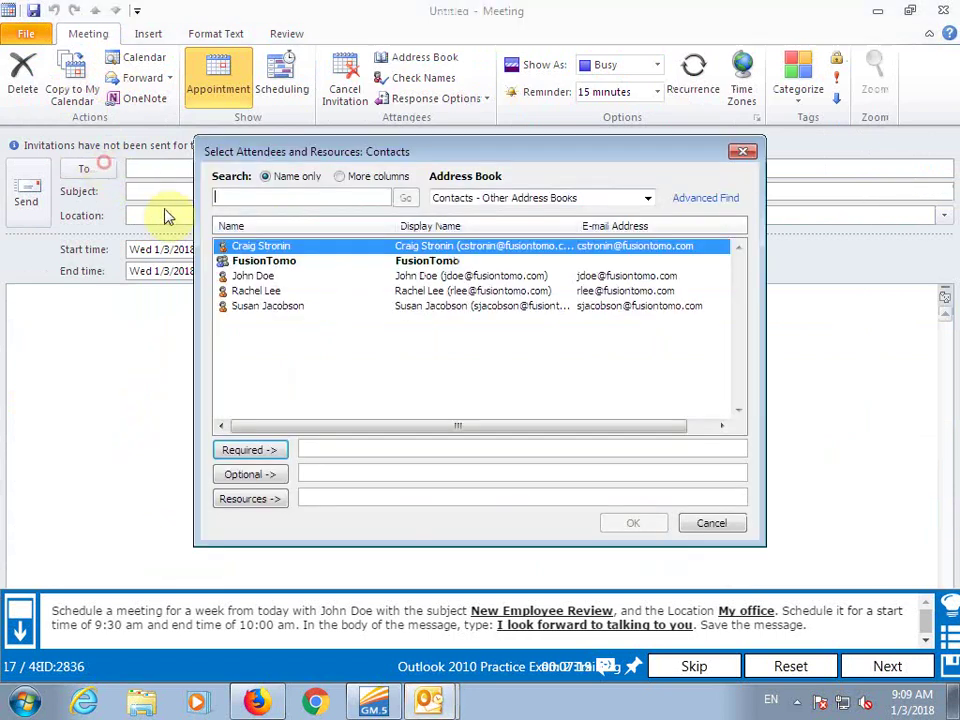
pyautogui.click(255, 276)
pyautogui.click(270, 449)
pyautogui.click(638, 522)
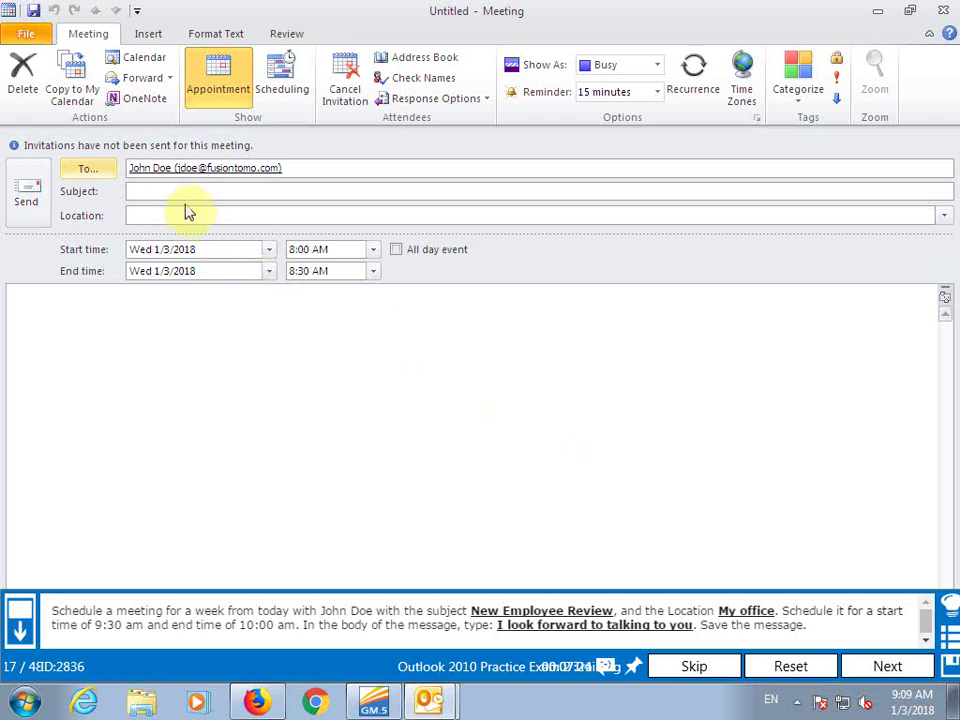
# Step: Give the meeting subject 'New Employee Review', location 'My office', and start time 9:30 AM
pyautogui.click(182, 192)
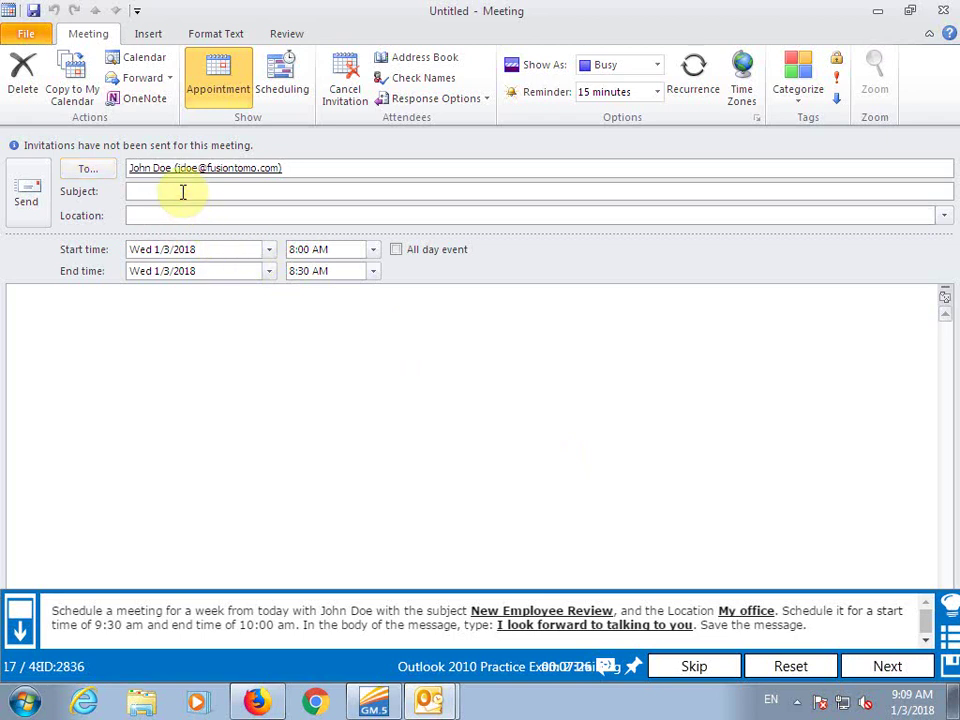
pyautogui.write('New Employee Review')
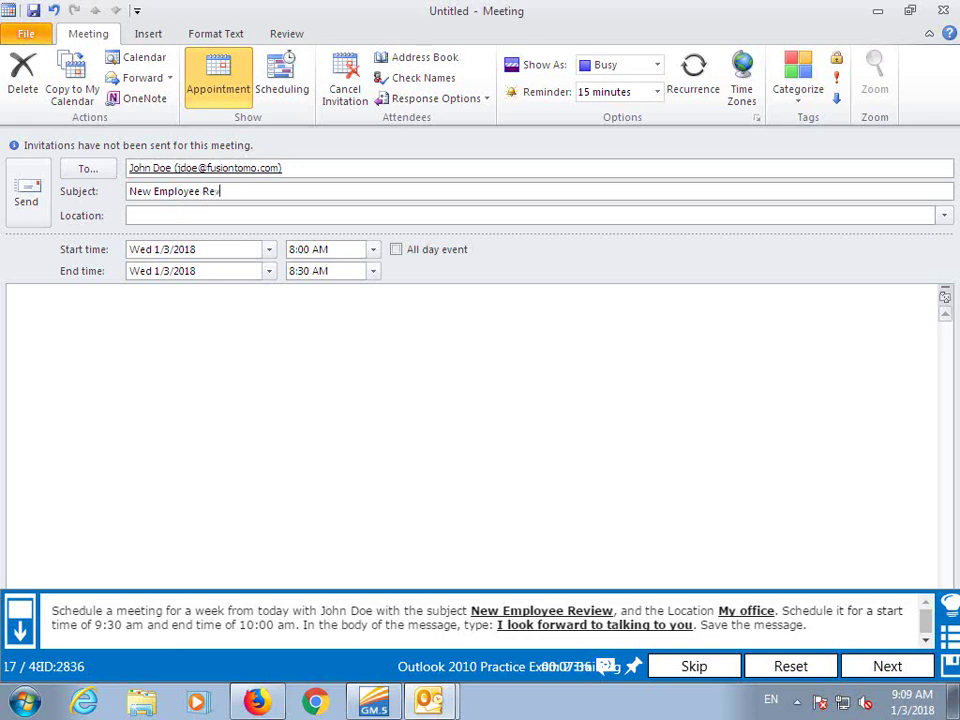
pyautogui.click(225, 212)
pyautogui.write('My office')
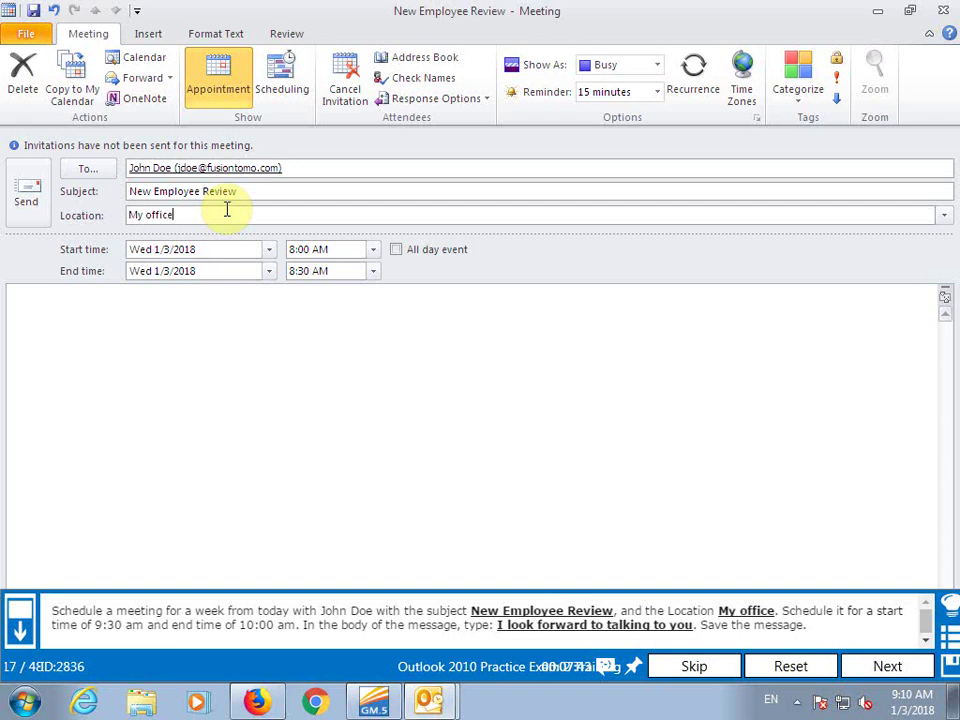
pyautogui.click(372, 250)
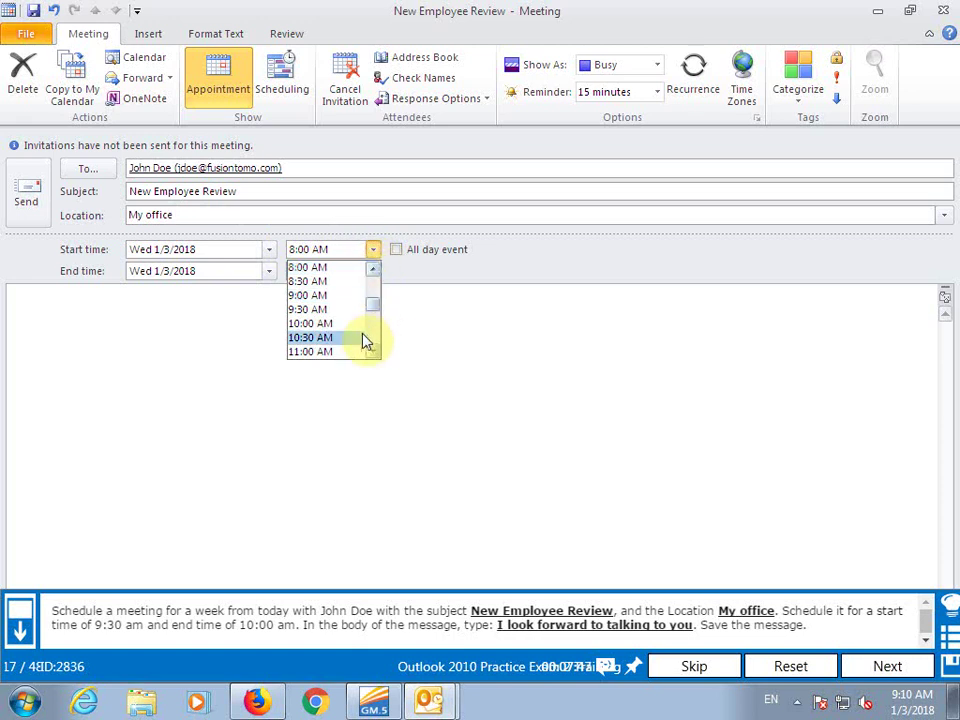
pyautogui.click(352, 309)
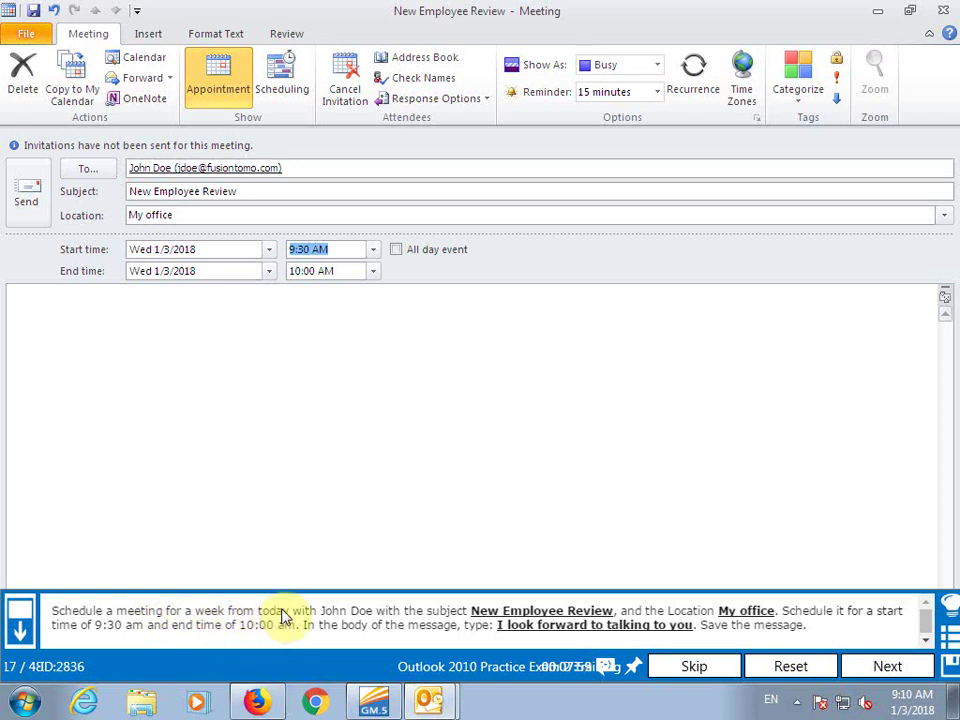
# Step: Move the meeting to Wed 1/10/2018, add the body 'I look forward to talking to you', then finish
pyautogui.click(269, 250)
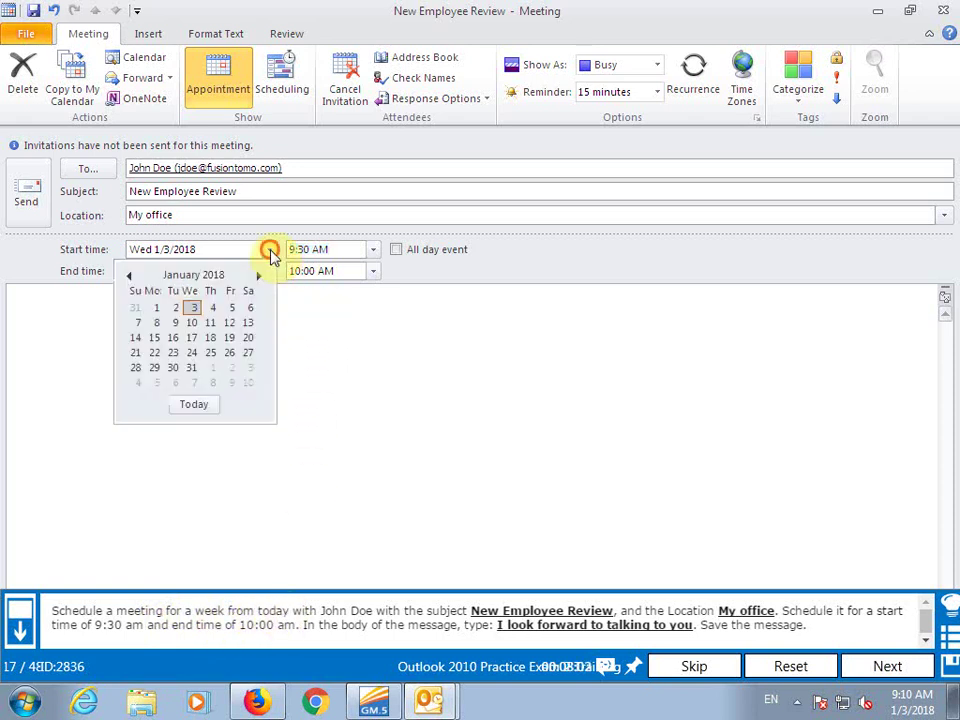
pyautogui.click(193, 323)
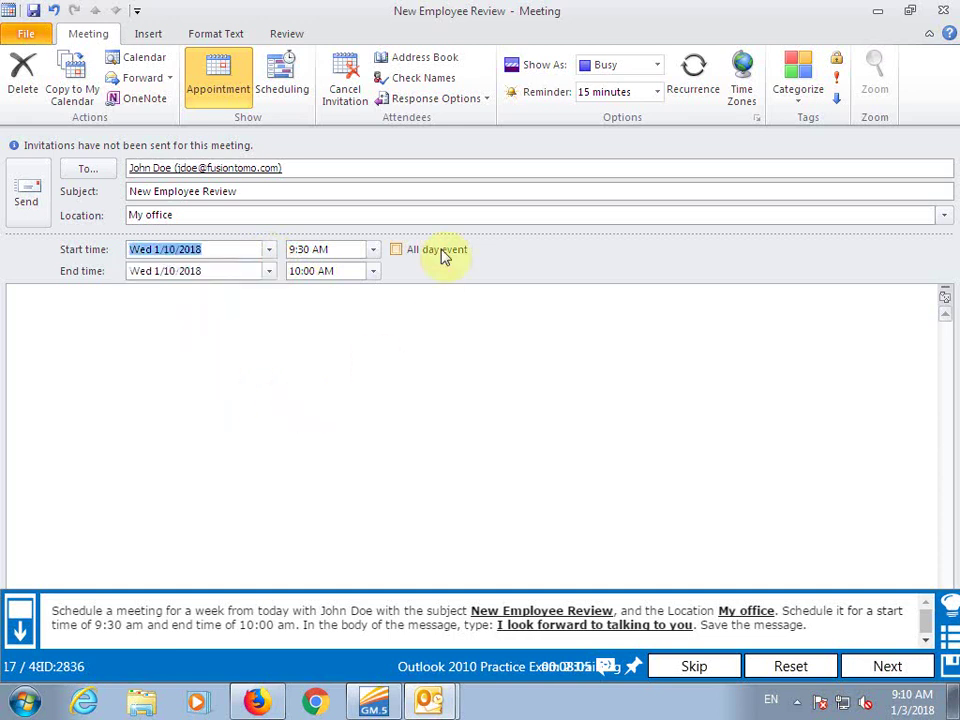
pyautogui.click(284, 400)
pyautogui.write('I look forward to talking to you')
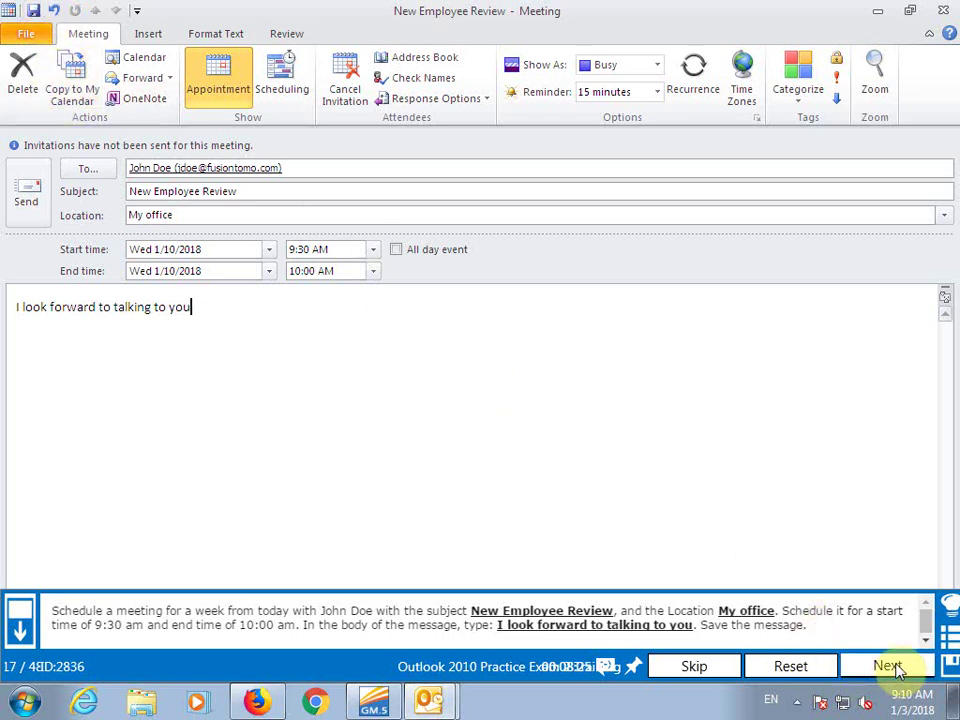
pyautogui.click(890, 668)
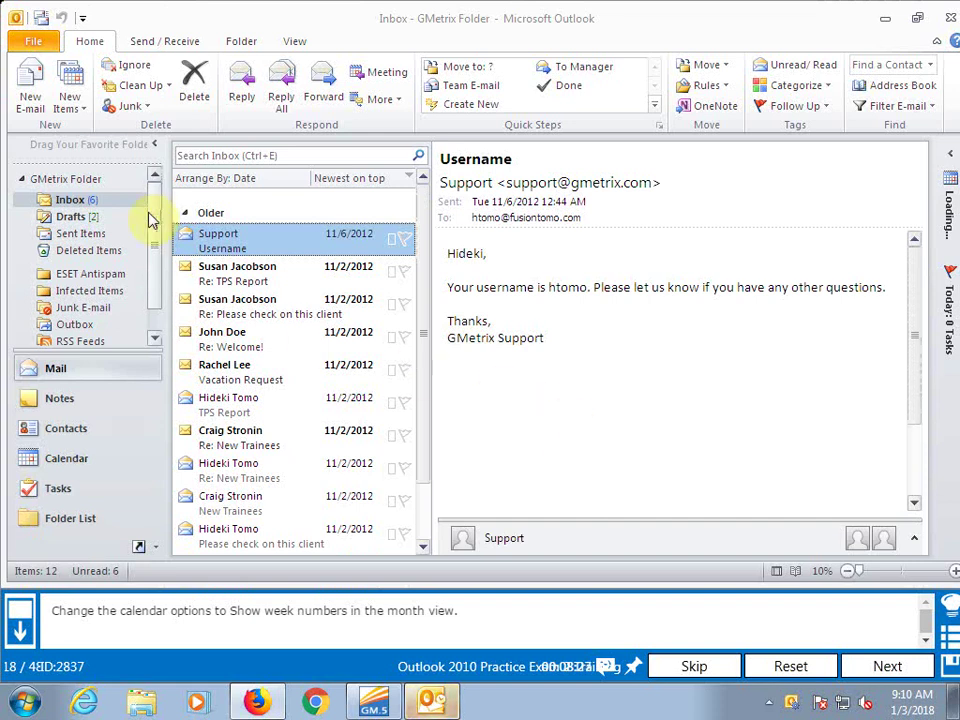
# Step: Enable Show week numbers in the month view in Calendar options, then advance to the next question
pyautogui.click(35, 39)
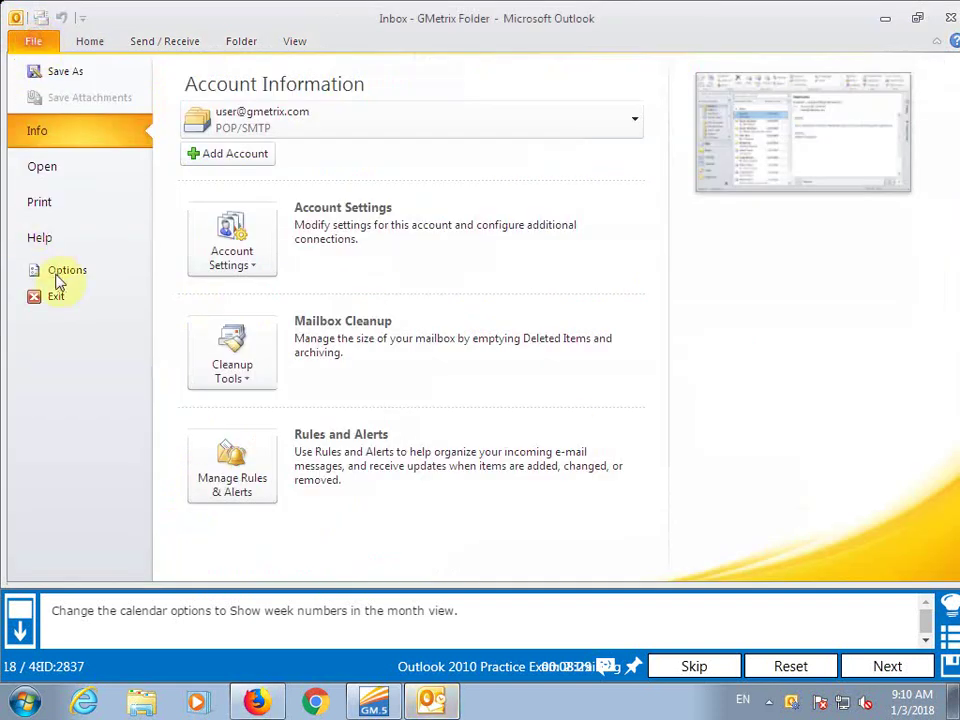
pyautogui.click(60, 273)
pyautogui.click(47, 134)
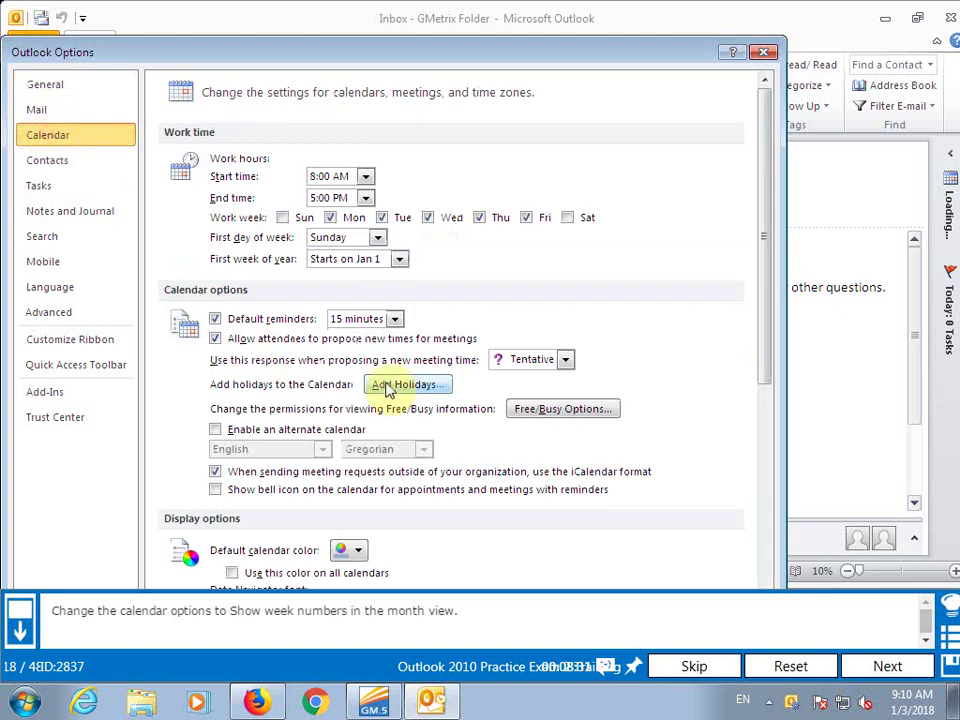
pyautogui.scroll(-2, 463, 438)
pyautogui.scroll(-1, 463, 438)
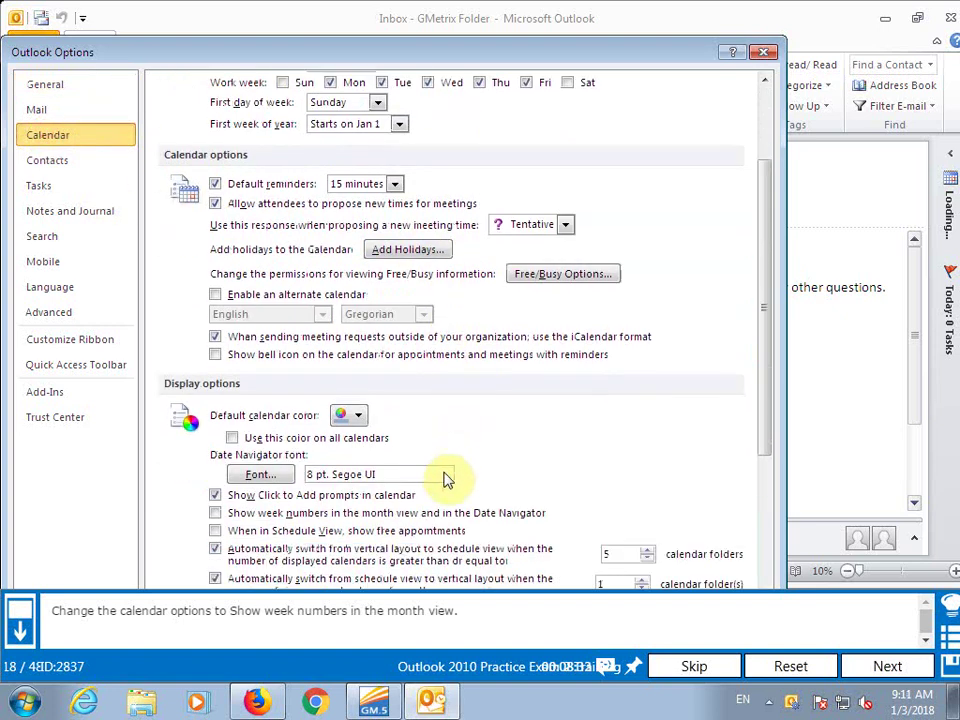
pyautogui.click(321, 512)
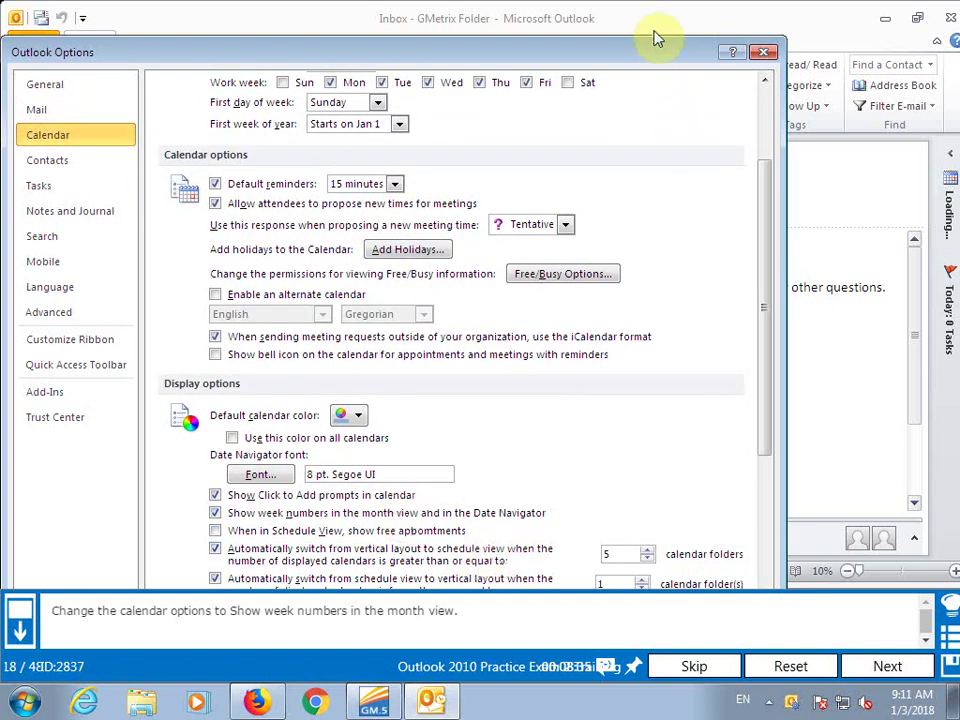
pyautogui.moveTo(654, 40)
pyautogui.mouseDown()
pyautogui.moveTo(657, 84)
pyautogui.moveTo(655, 0)
pyautogui.mouseUp()
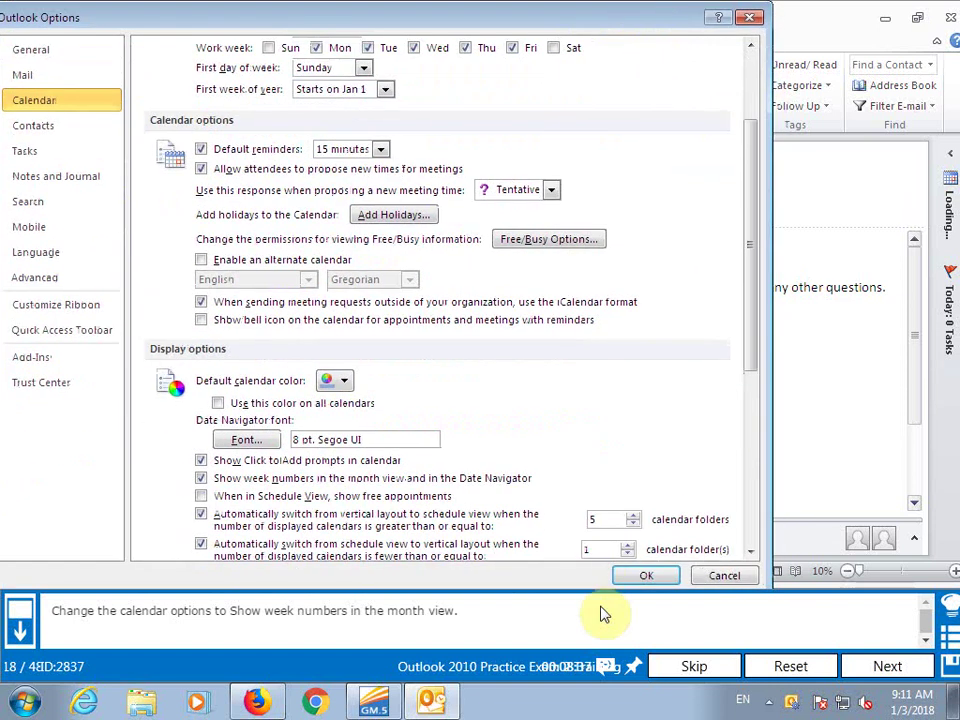
pyautogui.click(643, 574)
pyautogui.click(887, 666)
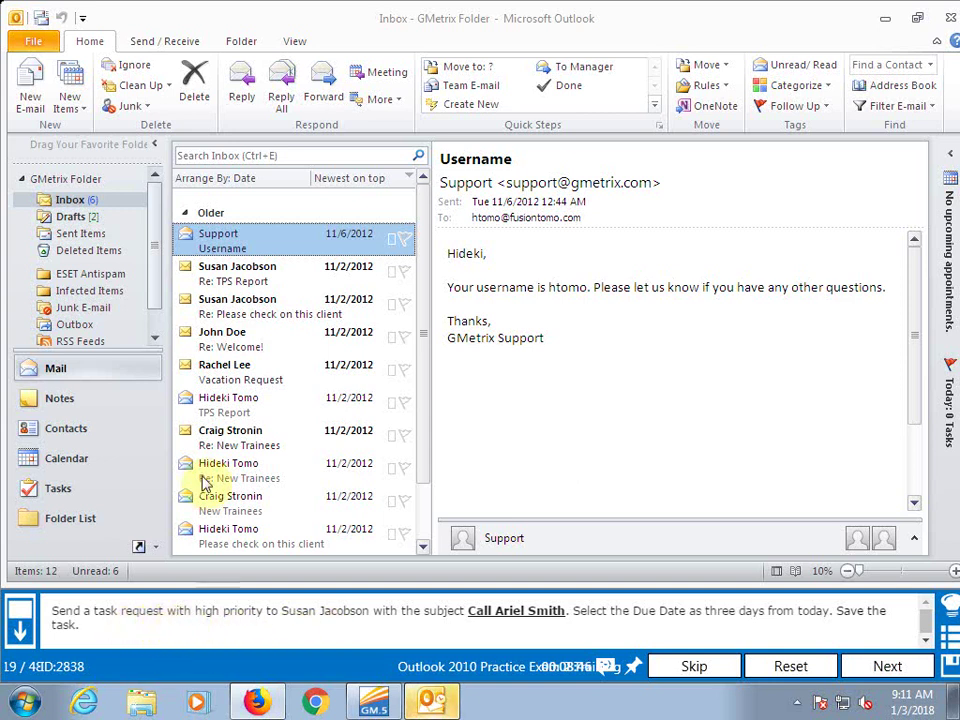
# Step: Open the Re: TPS Report reply and browse the New Items list
pyautogui.click(246, 274)
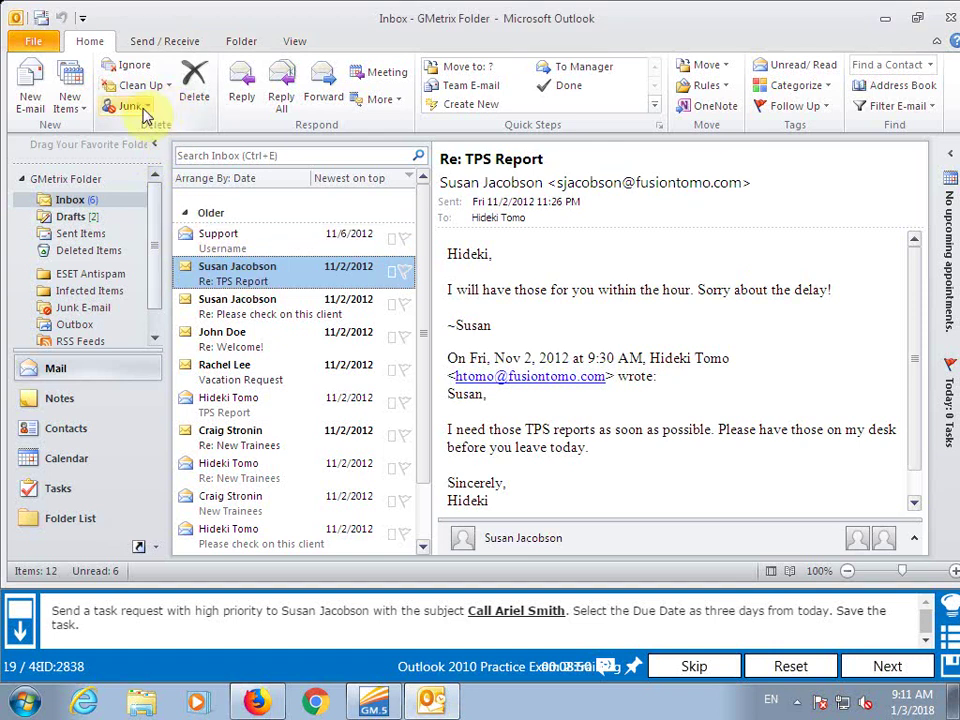
pyautogui.click(86, 116)
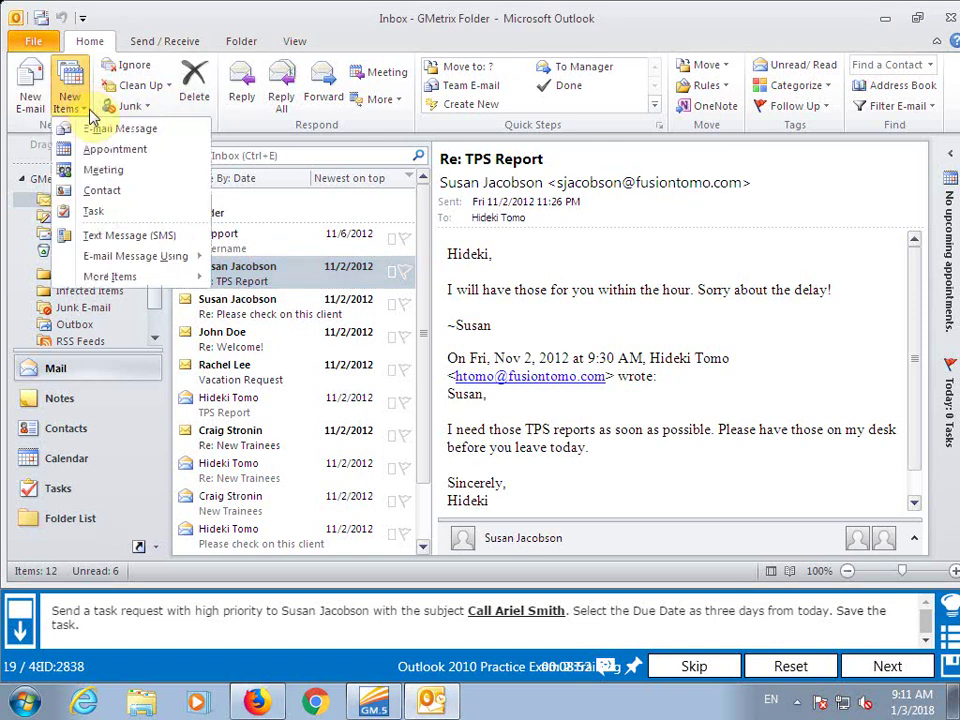
pyautogui.moveTo(128, 277)
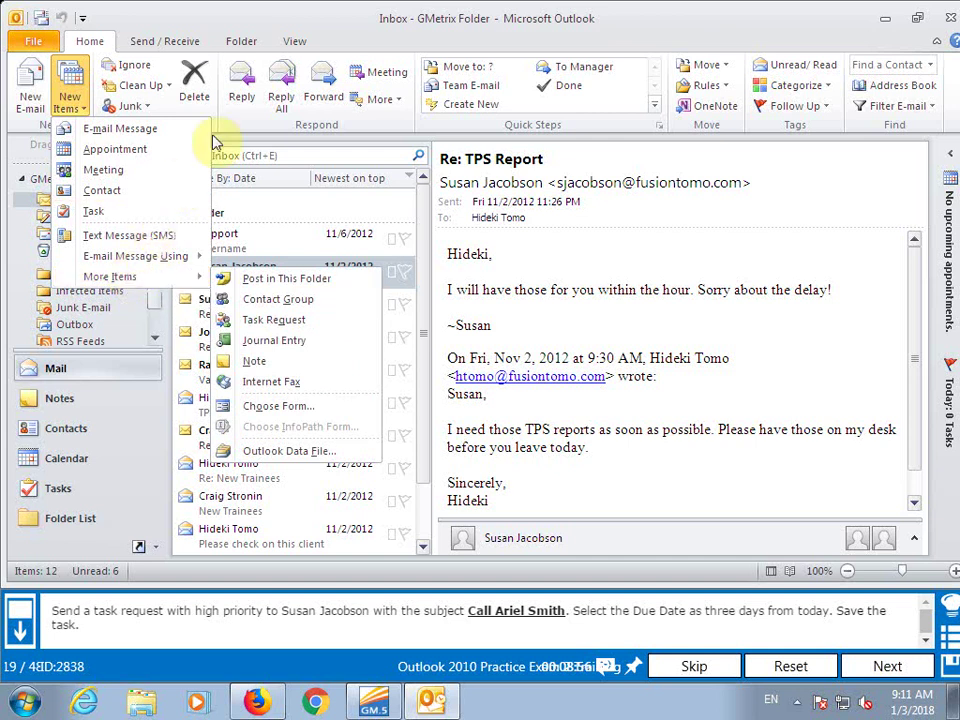
# Step: Dismiss the Junk choices without picking one and switch to the January 2018 Calendar
pyautogui.click(245, 130)
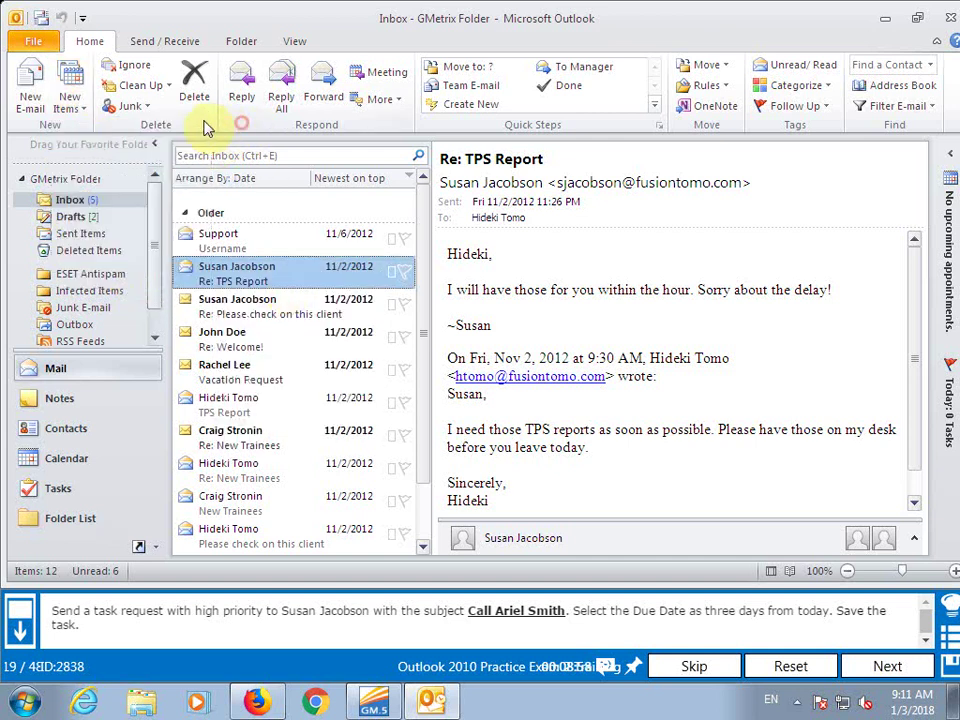
pyautogui.click(150, 107)
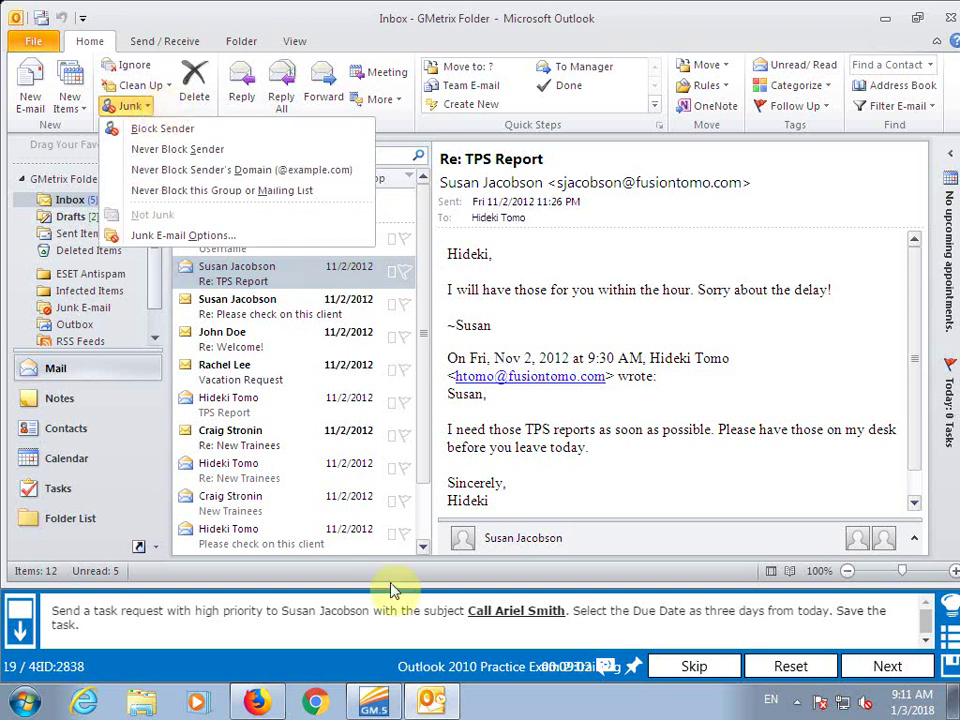
pyautogui.click(430, 630)
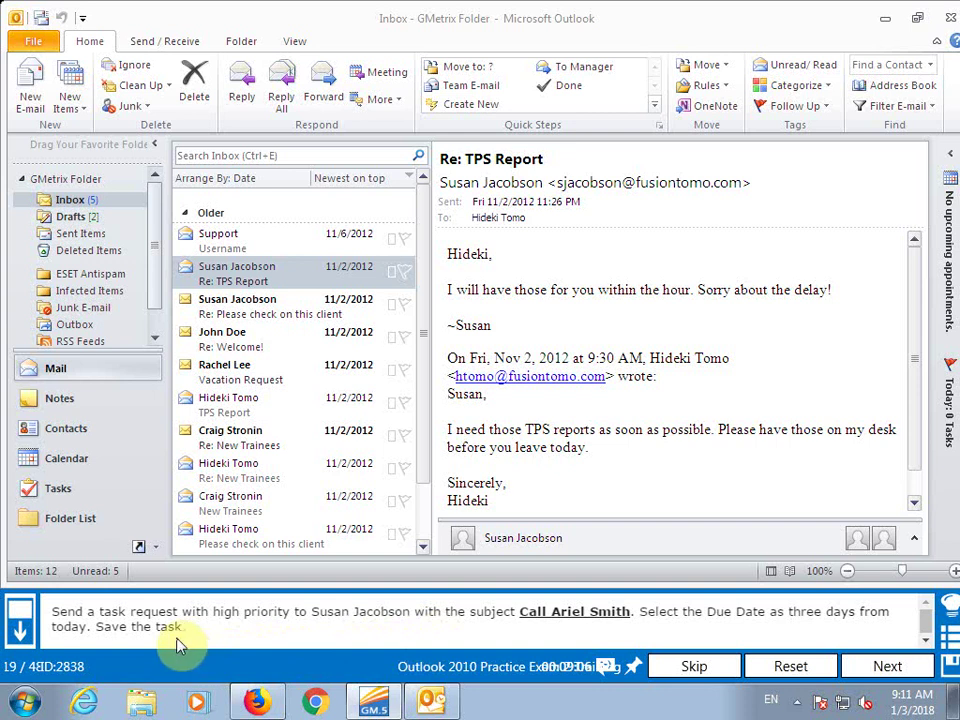
pyautogui.click(70, 458)
# Step: Start a new task request addressed to the instructed contact
pyautogui.click(152, 112)
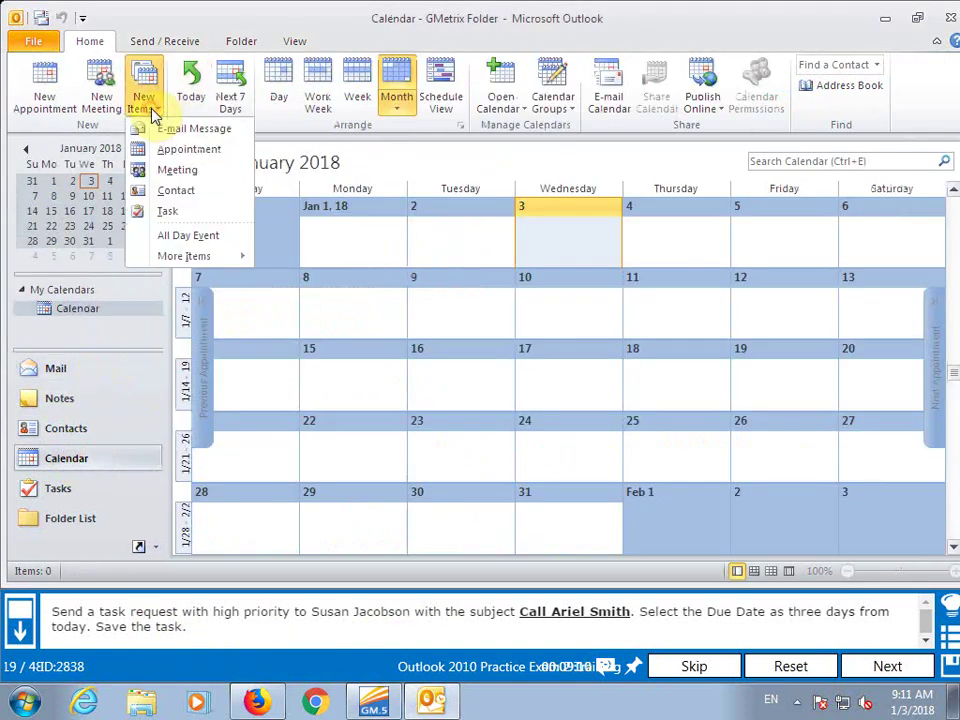
pyautogui.moveTo(199, 266)
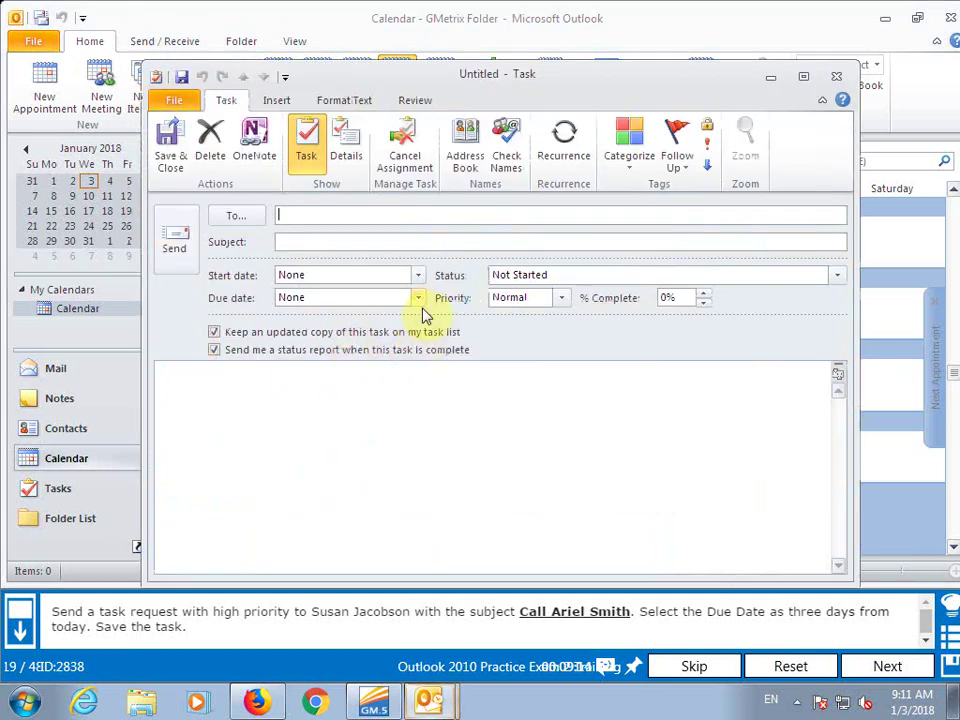
pyautogui.click(259, 217)
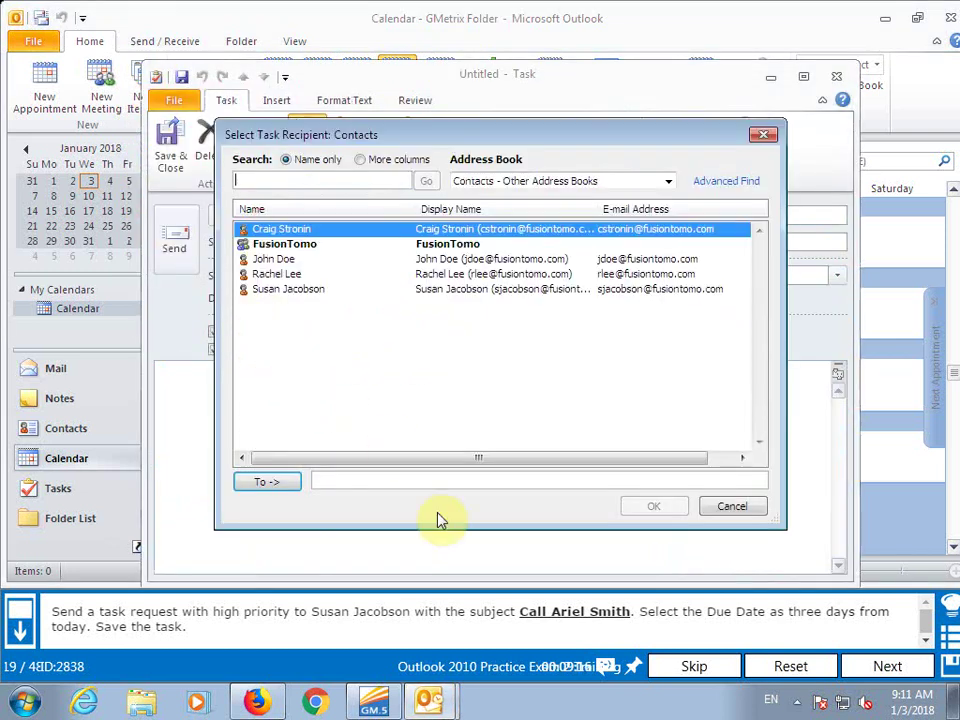
pyautogui.doubleClick(295, 289)
pyautogui.click(660, 506)
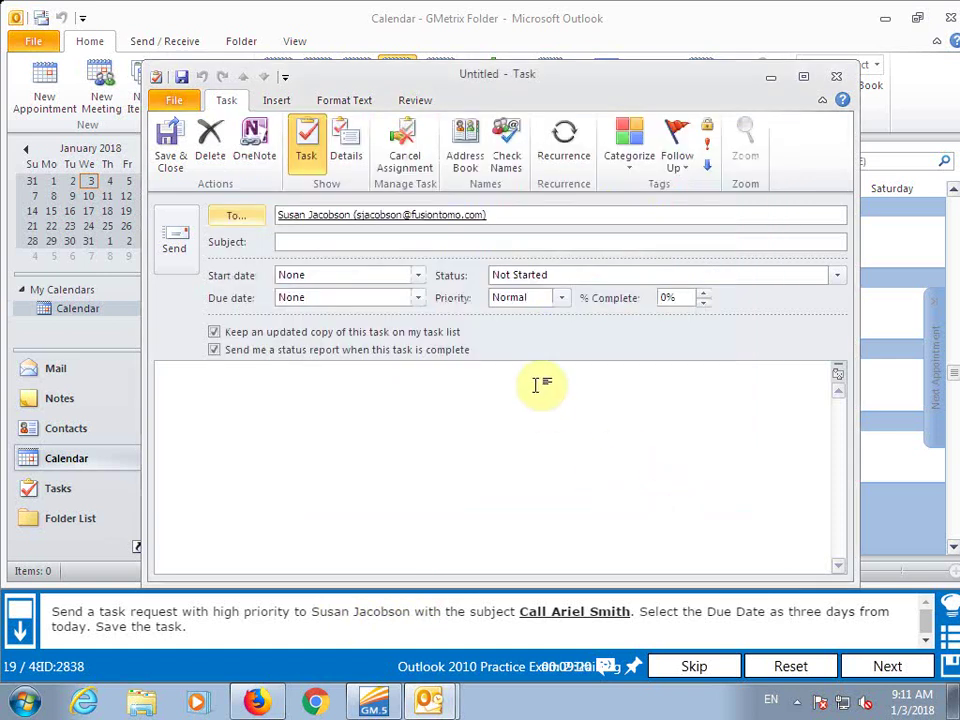
# Step: Set the due date to Sat 1/6/2018, enter the call subject, and save the task request
pyautogui.click(417, 298)
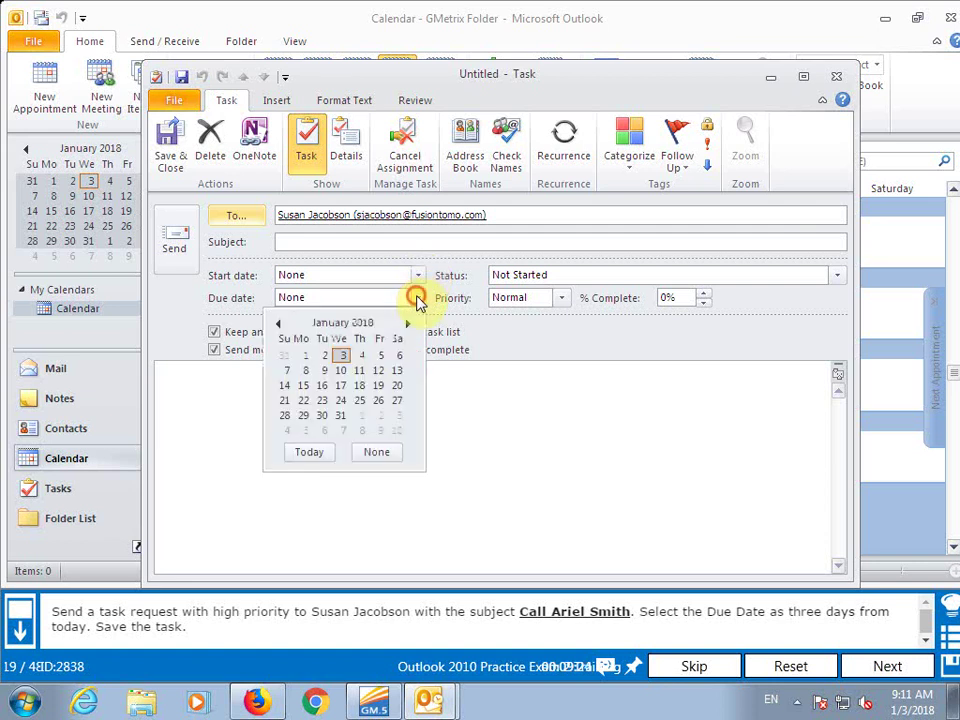
pyautogui.click(399, 357)
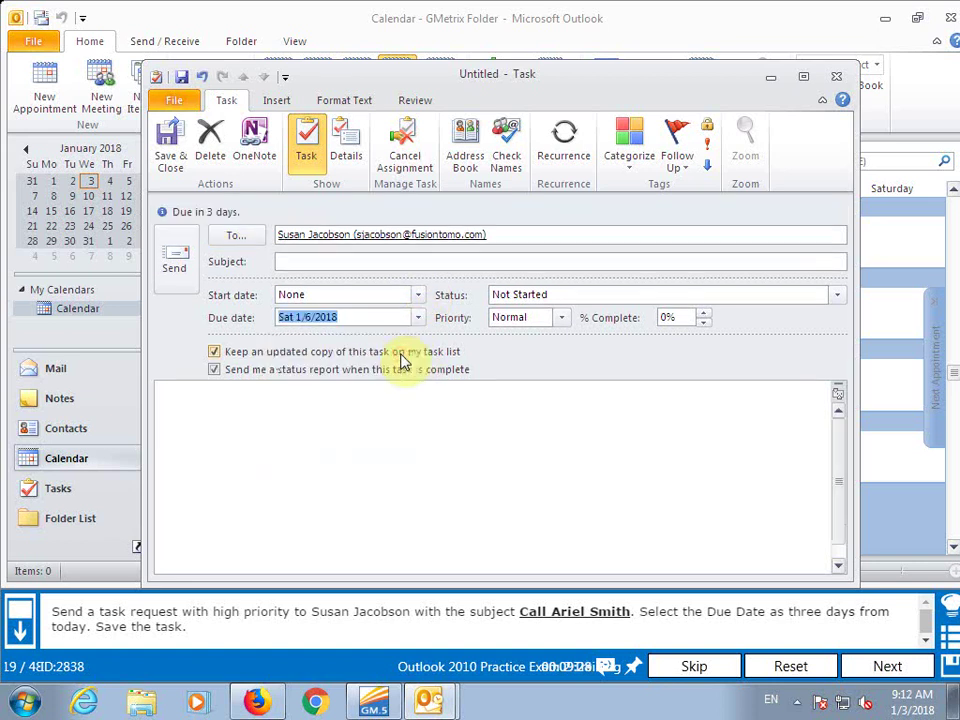
pyautogui.click(369, 262)
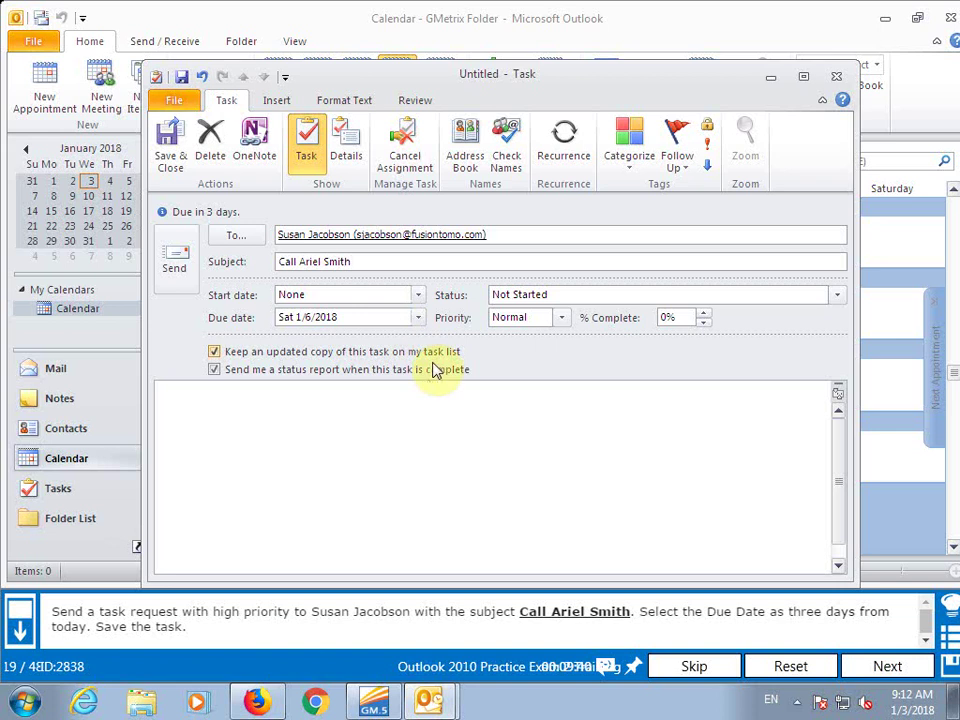
pyautogui.click(462, 476)
pyautogui.click(182, 150)
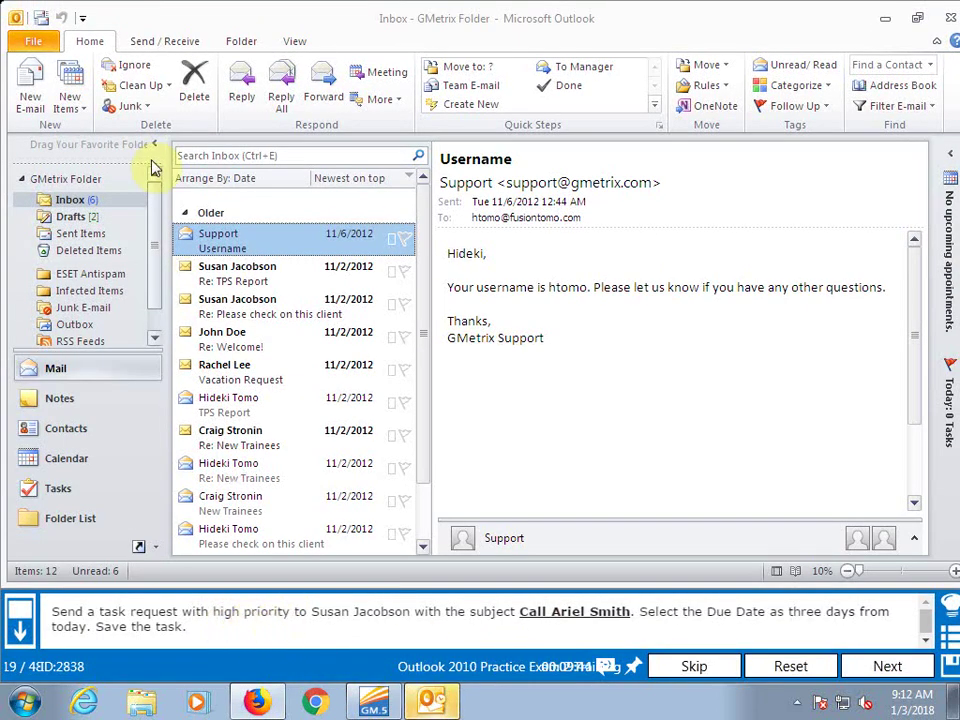
# Step: From the Calendar, start a new task request addressed to the instructed contact
pyautogui.click(84, 466)
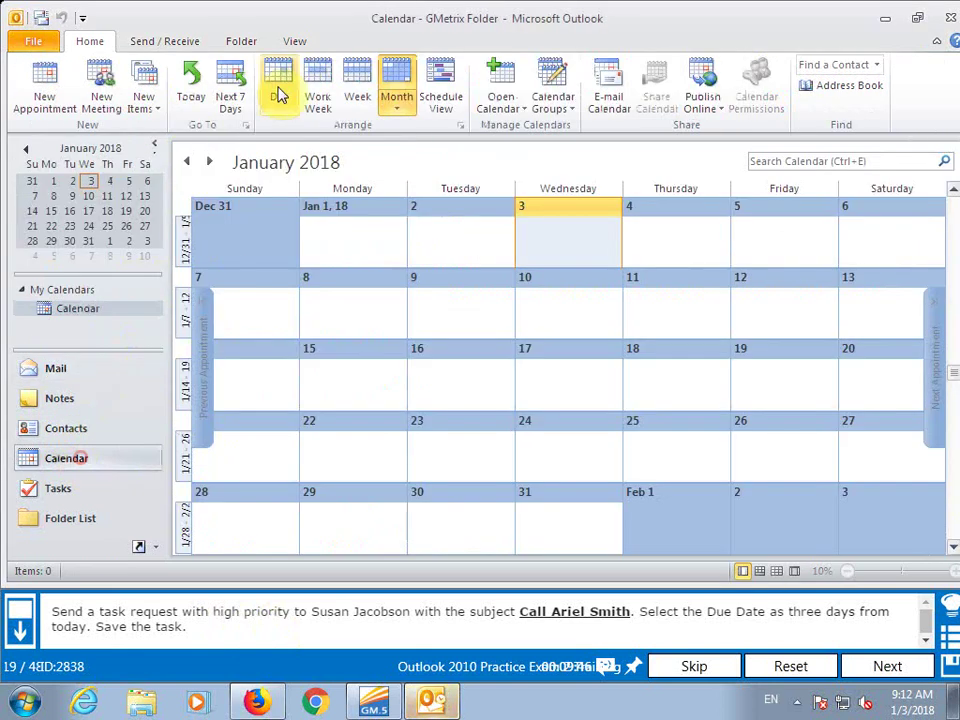
pyautogui.click(145, 108)
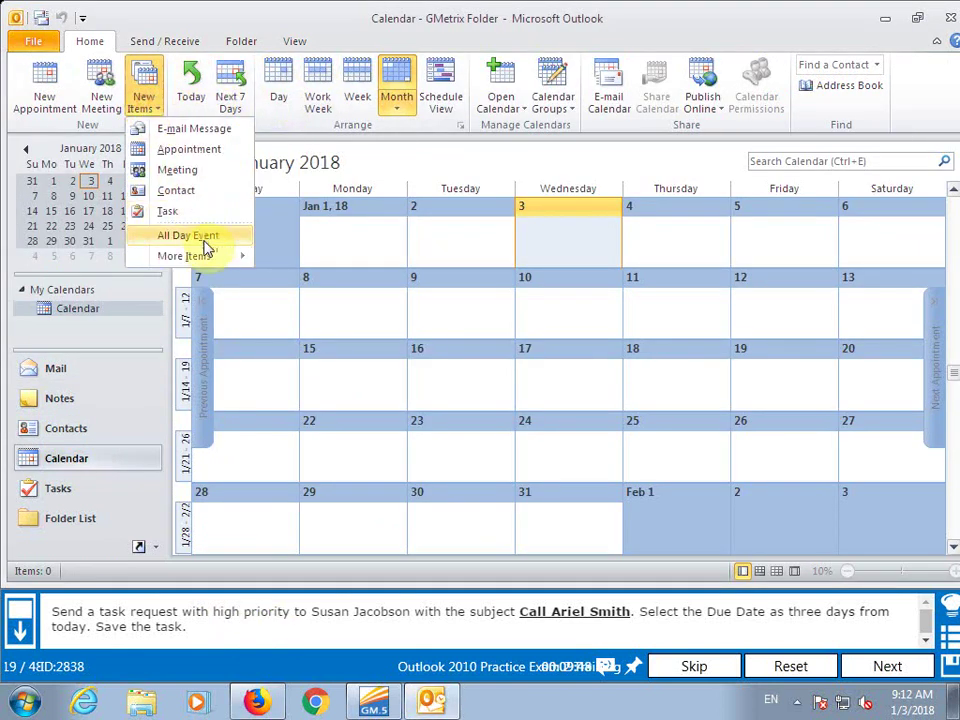
pyautogui.moveTo(204, 256)
pyautogui.click(341, 345)
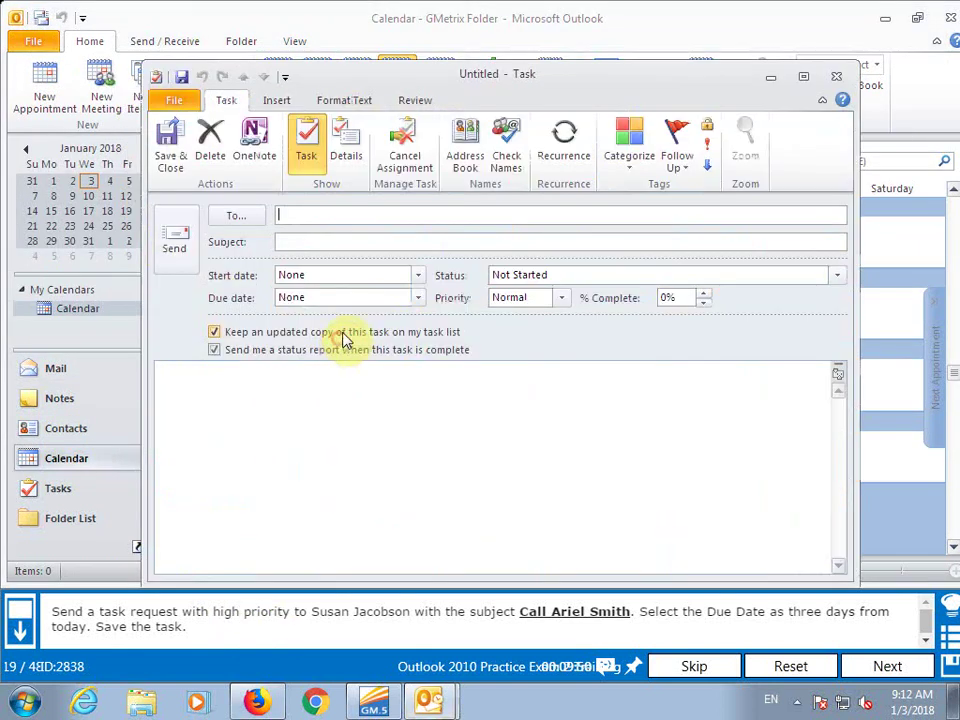
pyautogui.click(255, 220)
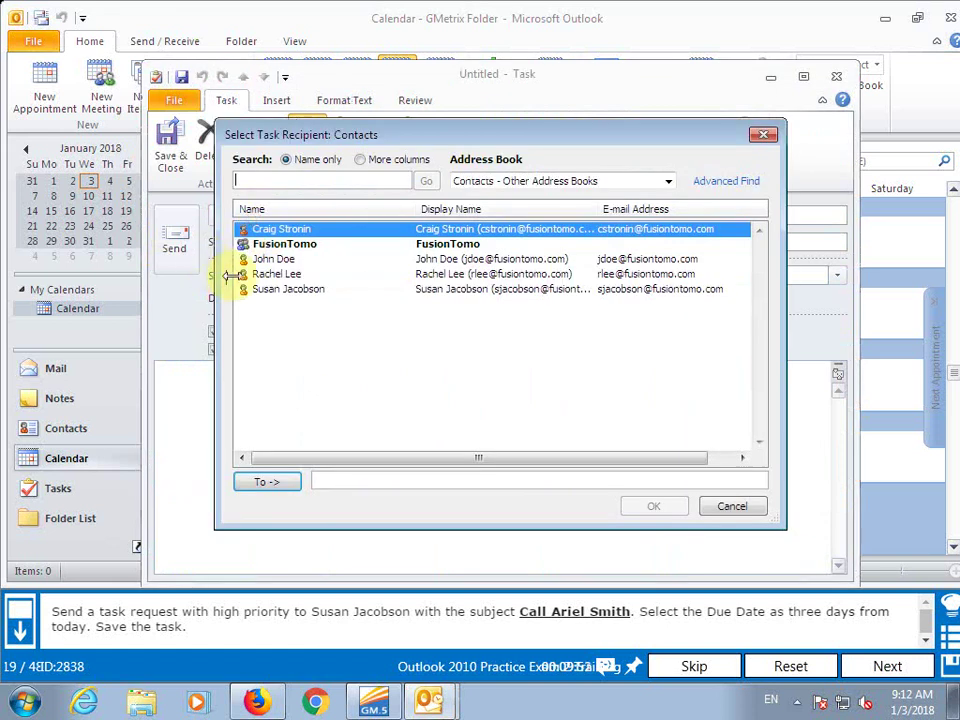
pyautogui.click(279, 292)
pyautogui.doubleClick(278, 296)
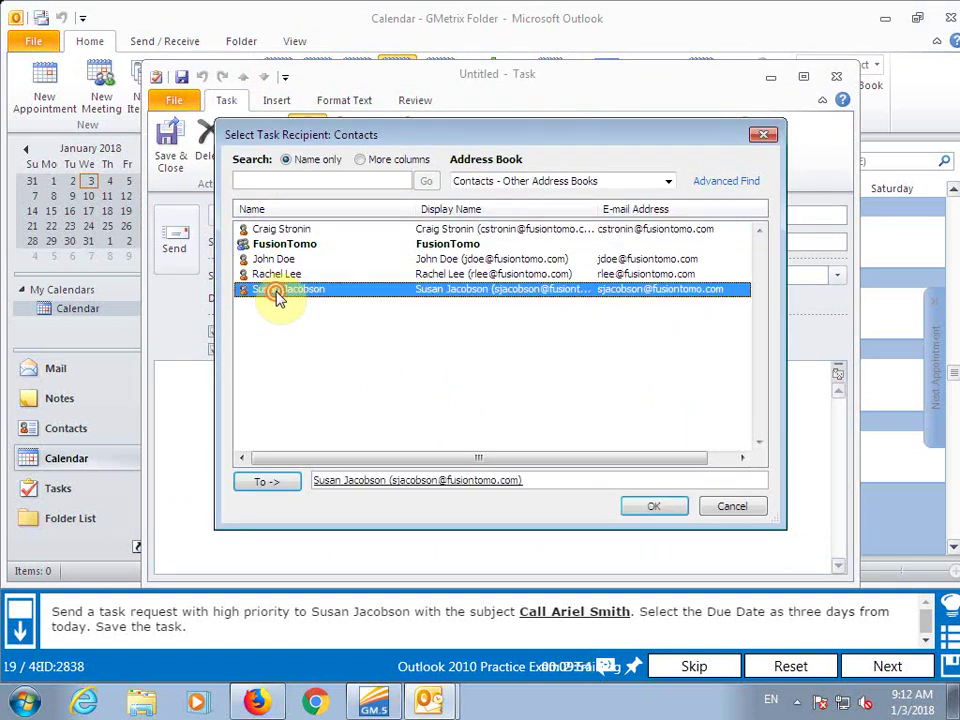
pyautogui.click(655, 507)
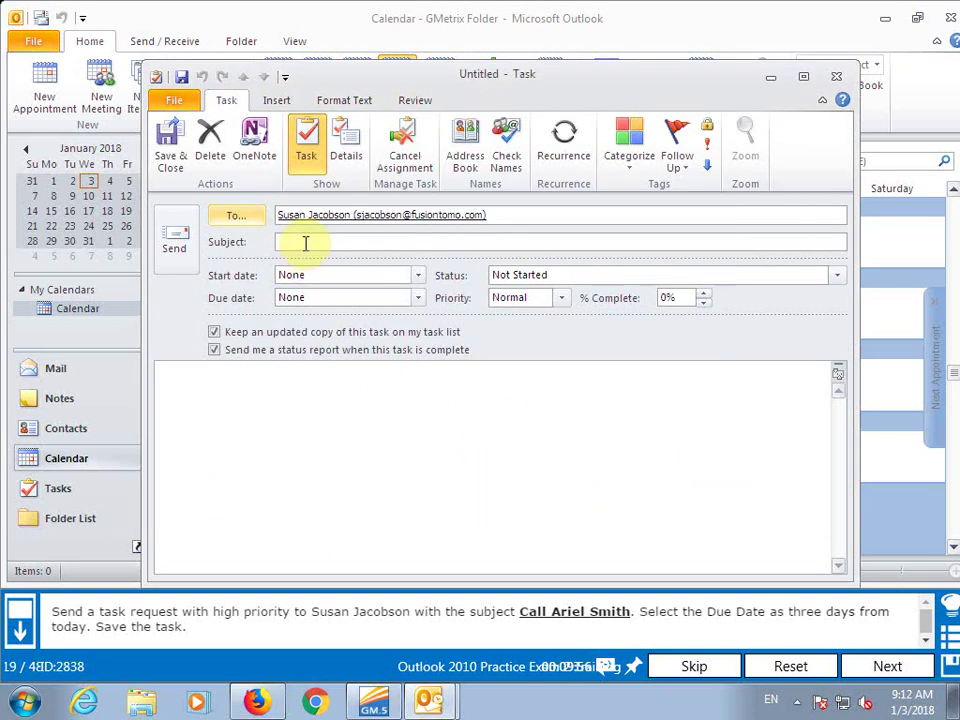
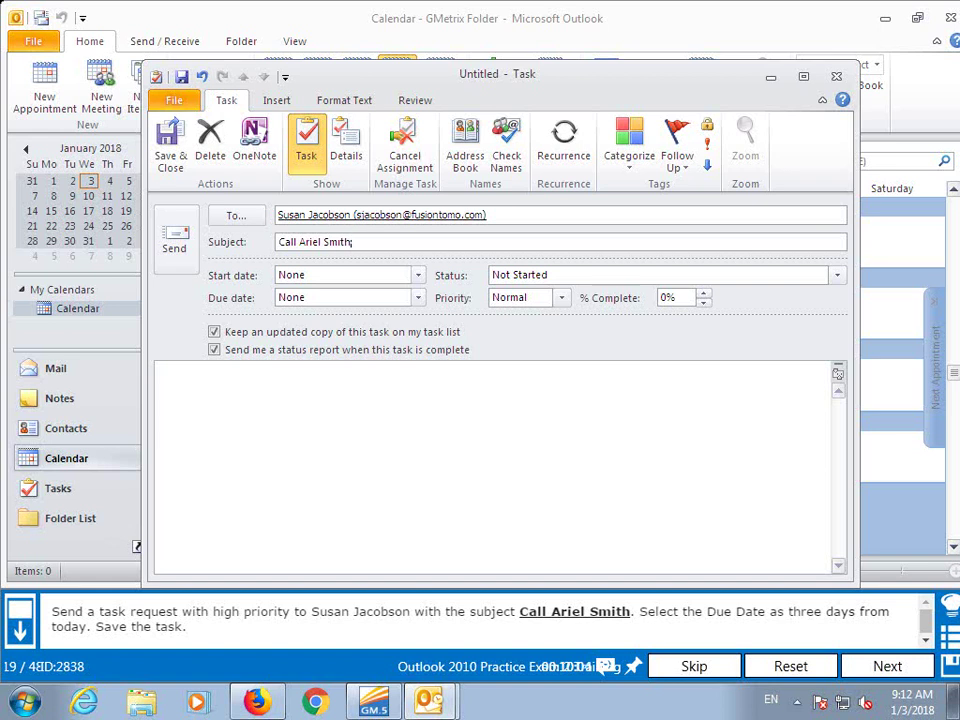
# Step: Enter the call subject, set priority High and due date Sat 1/6/2018, save, and advance
pyautogui.click(540, 298)
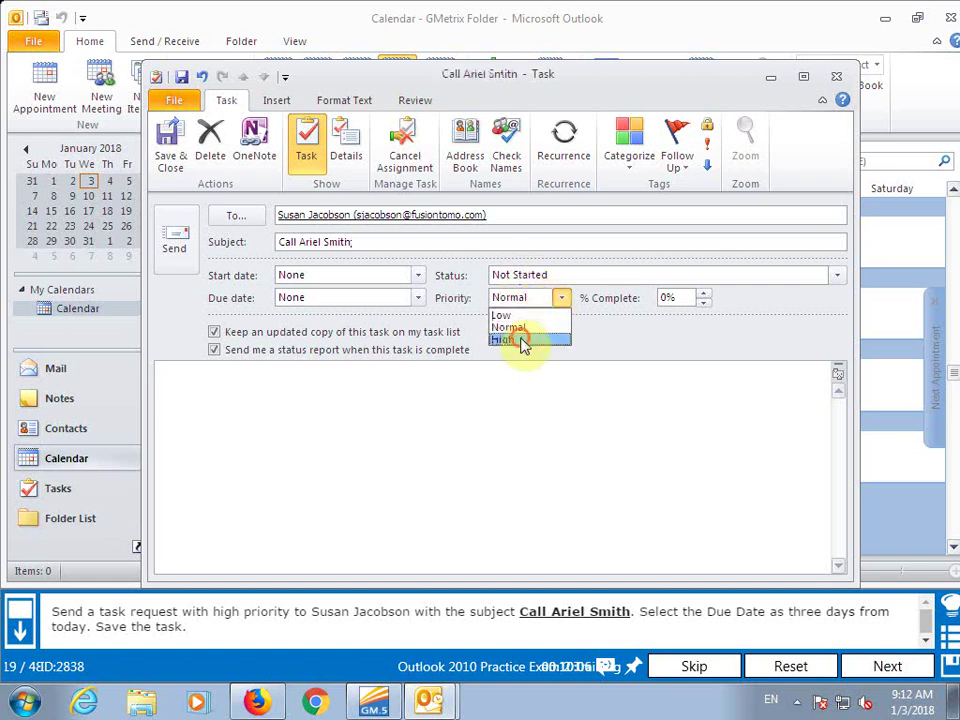
pyautogui.click(521, 339)
pyautogui.click(418, 297)
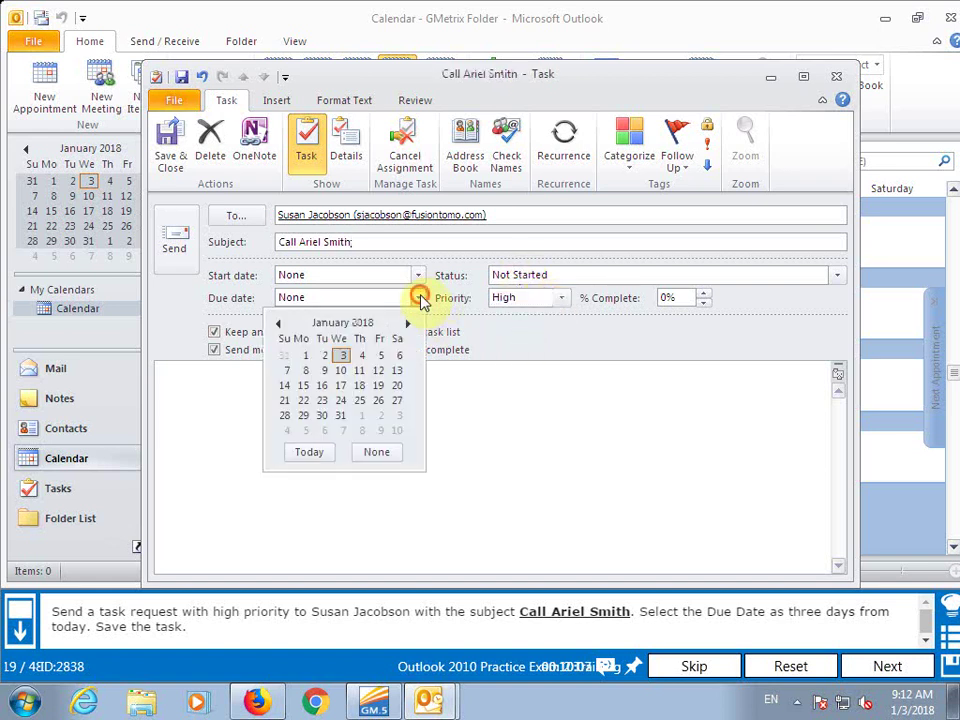
pyautogui.click(399, 357)
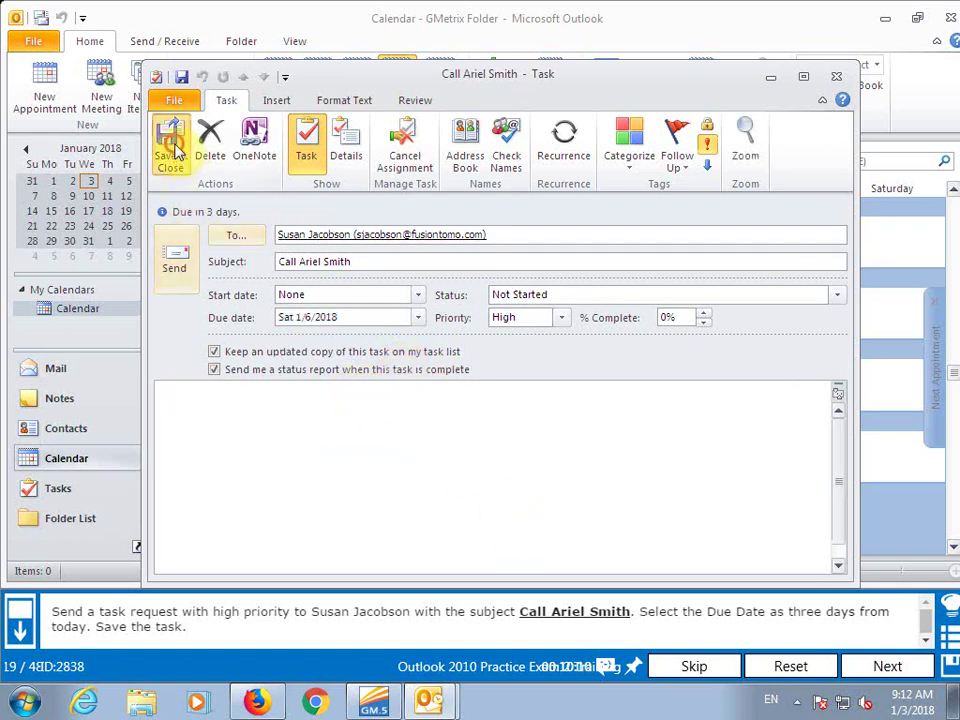
pyautogui.click(172, 148)
pyautogui.click(887, 666)
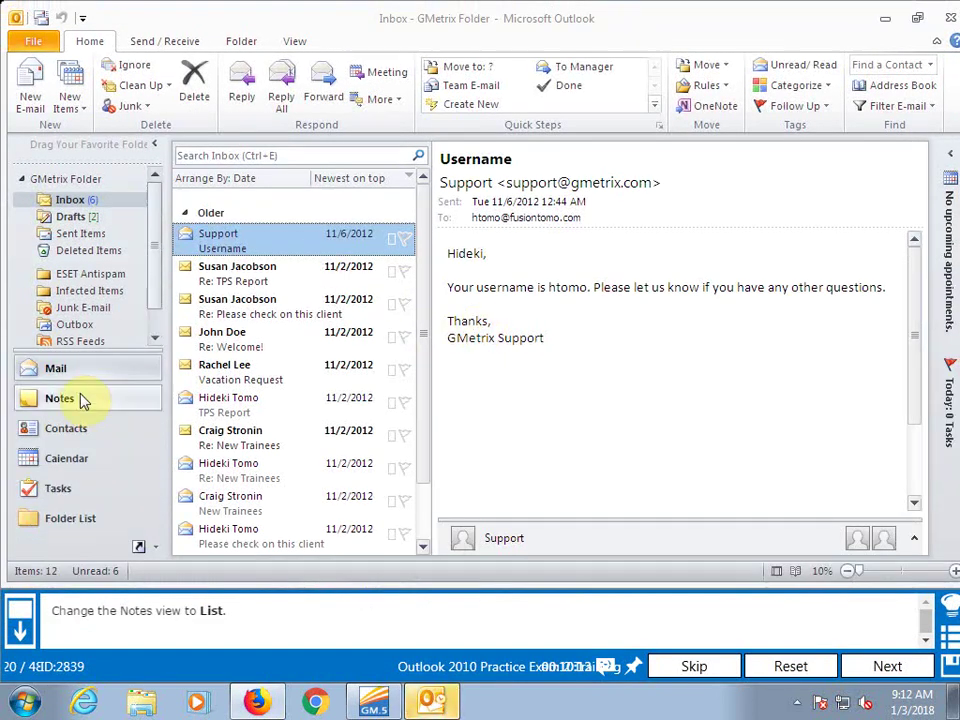
# Step: Switch to Notes, display them in Notes List view, and advance to the next question
pyautogui.click(83, 400)
pyautogui.click(254, 84)
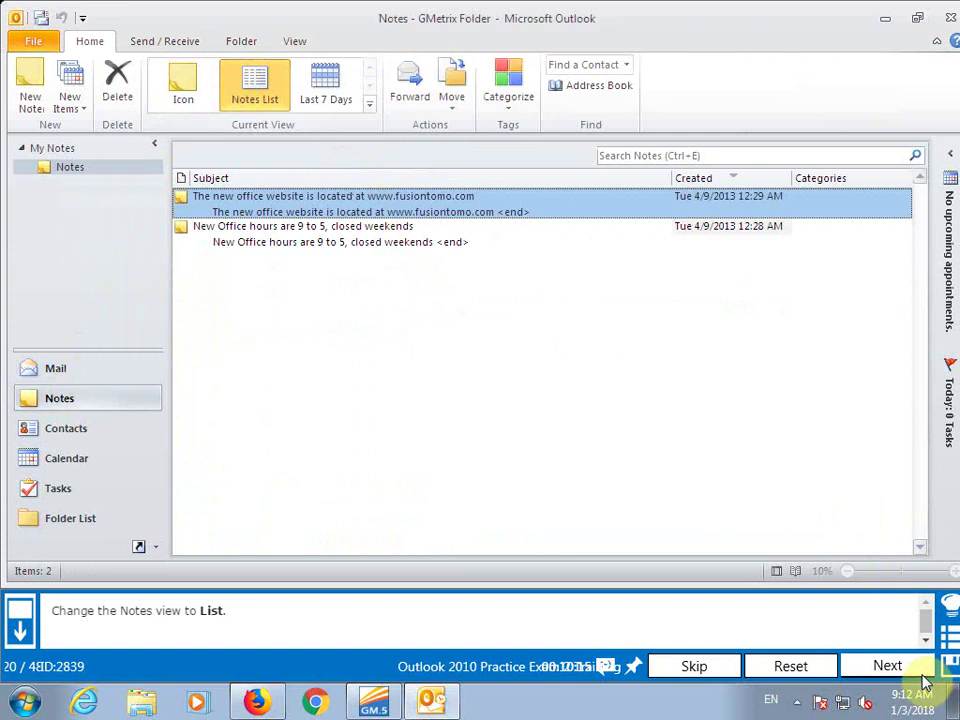
pyautogui.click(886, 662)
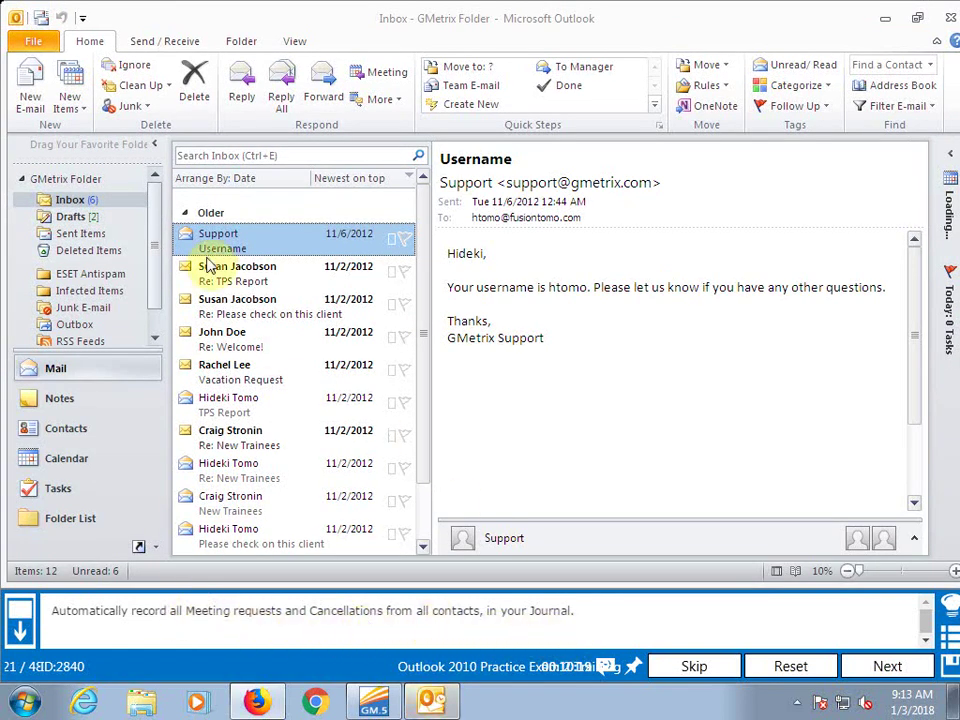
# Step: In Journal Options, record meeting requests and meeting cancellations
pyautogui.click(25, 47)
pyautogui.click(52, 272)
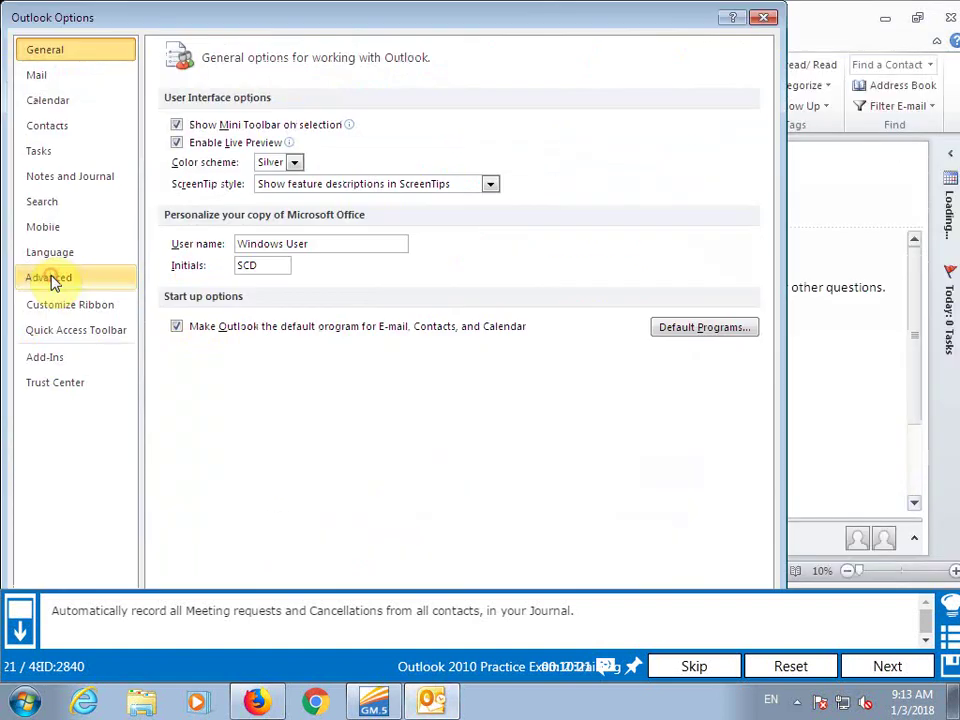
pyautogui.click(74, 178)
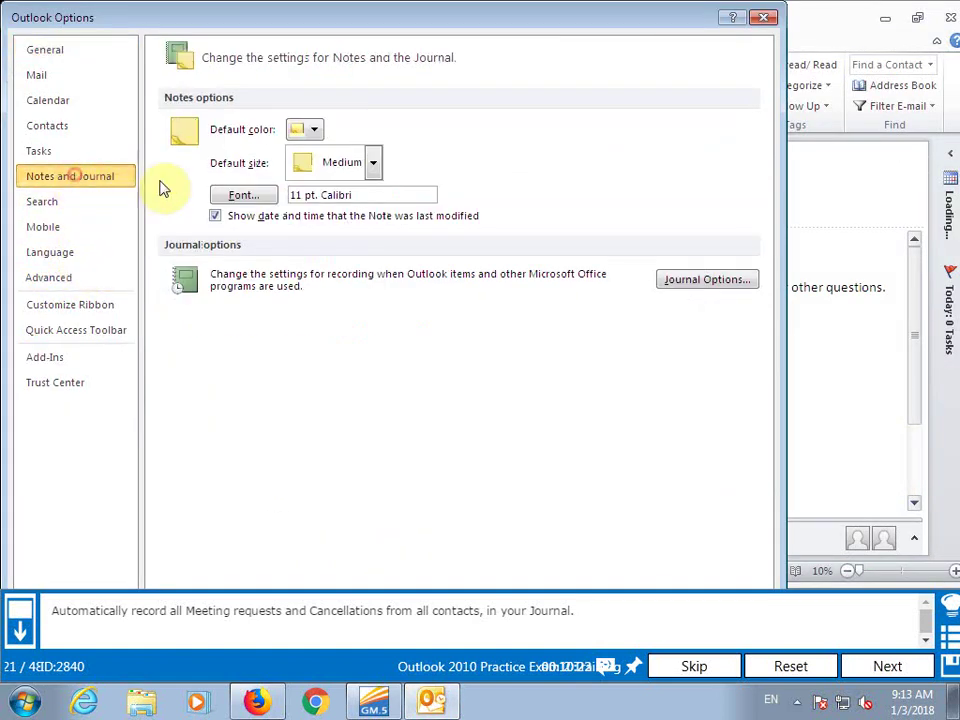
pyautogui.click(695, 281)
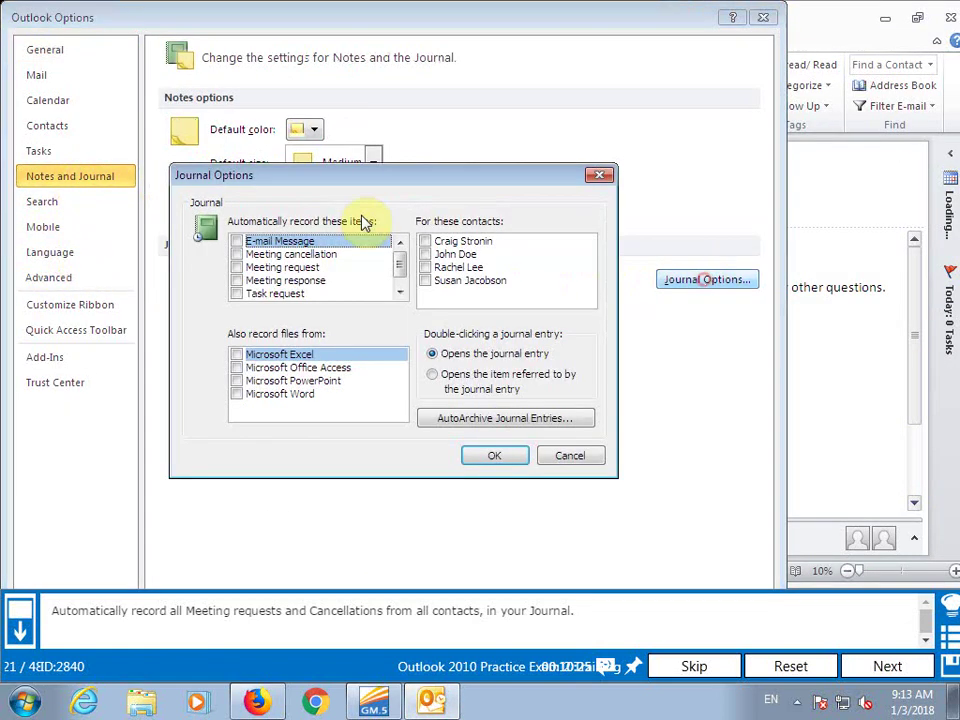
pyautogui.click(240, 268)
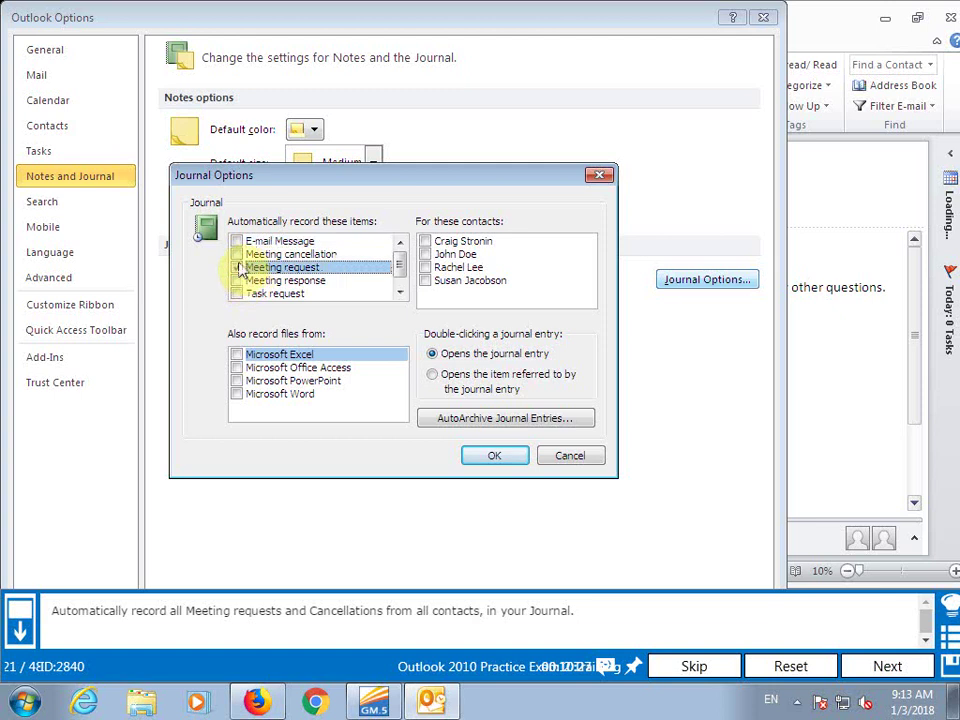
pyautogui.click(237, 254)
# Step: Apply journal recording to all four contacts, save the options, and advance to the next question
pyautogui.click(425, 241)
pyautogui.click(425, 254)
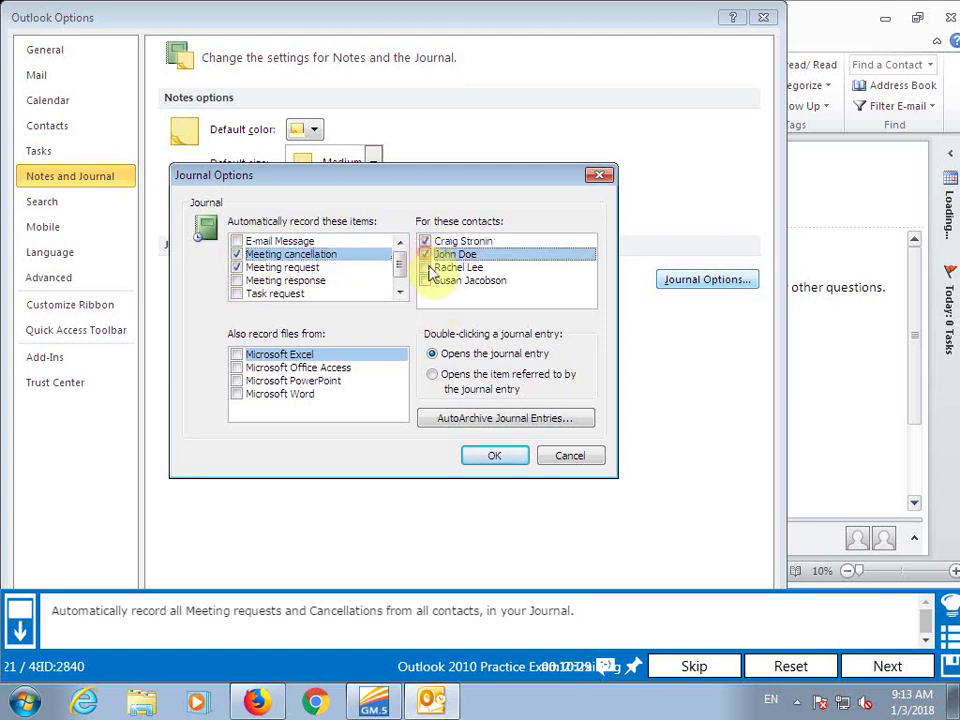
pyautogui.click(425, 267)
pyautogui.click(425, 280)
pyautogui.click(500, 457)
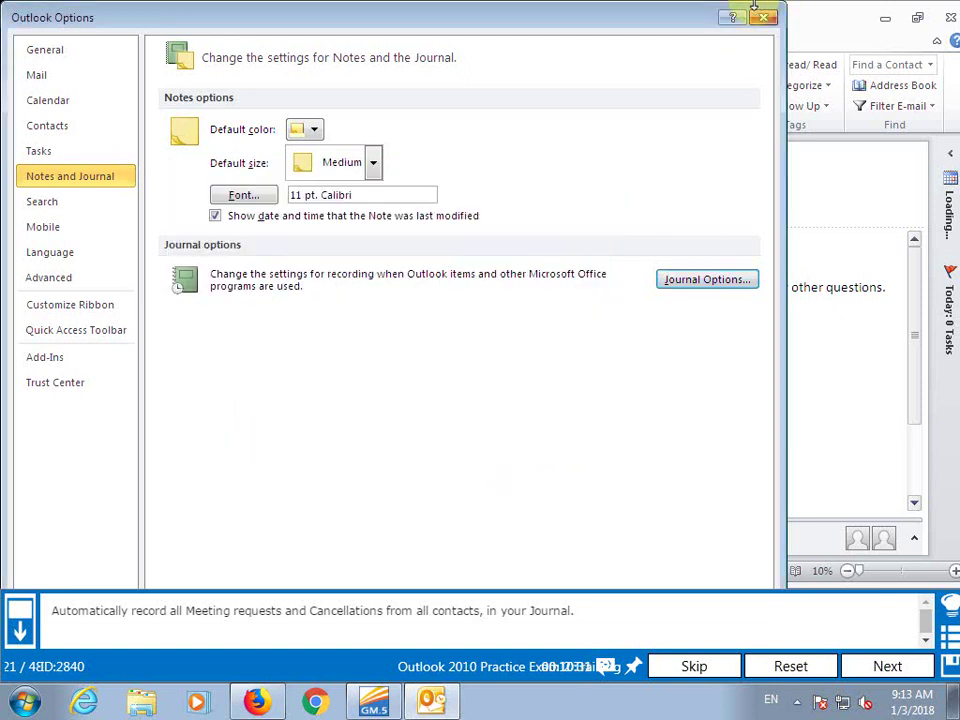
pyautogui.moveTo(658, 10); pyautogui.dragTo(650, 40)
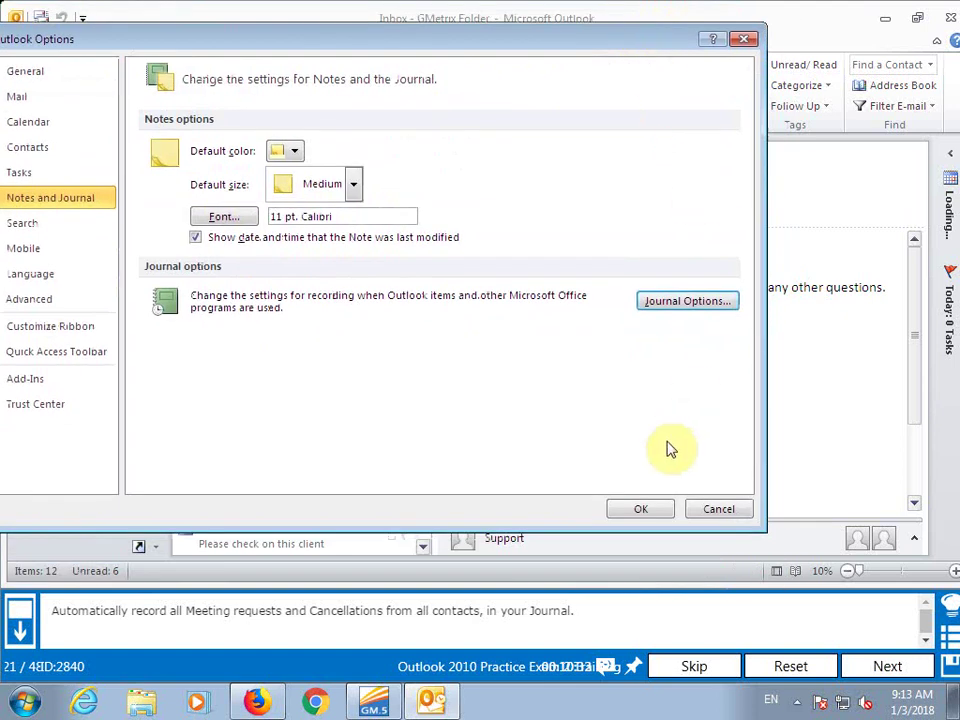
pyautogui.click(641, 508)
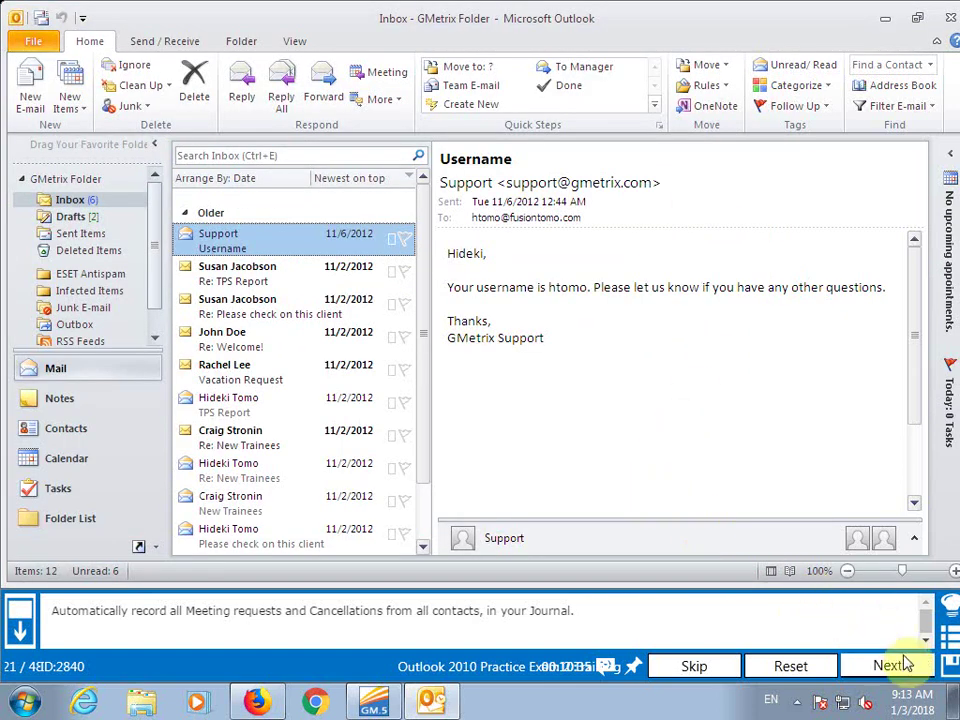
pyautogui.click(908, 666)
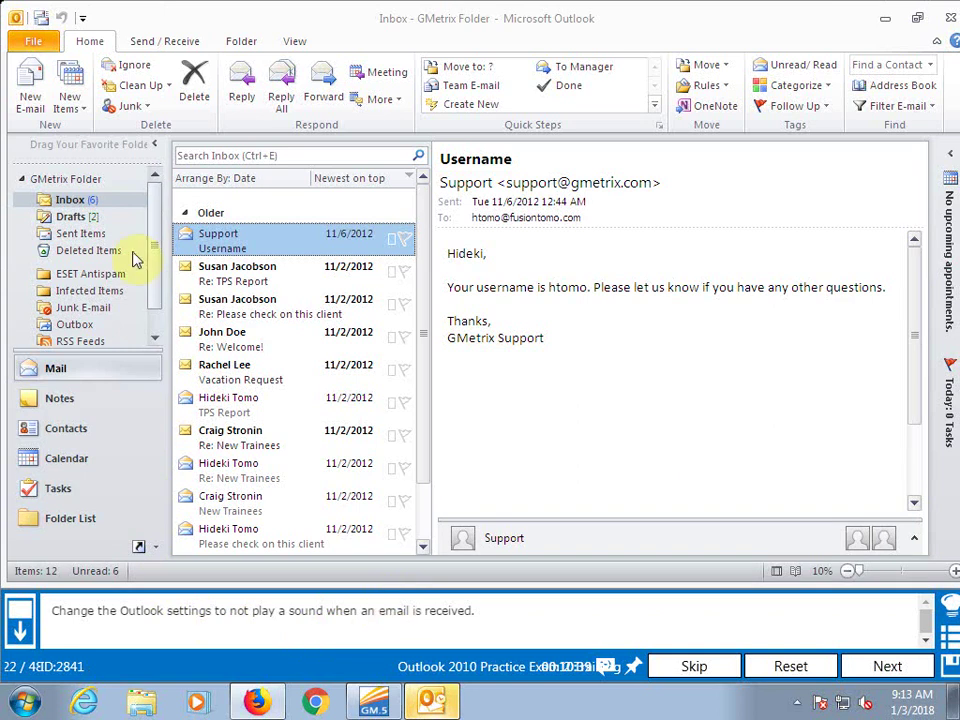
# Step: Turn off Play a sound under Message arrival in Mail options, then advance to the next question
pyautogui.click(30, 38)
pyautogui.click(94, 278)
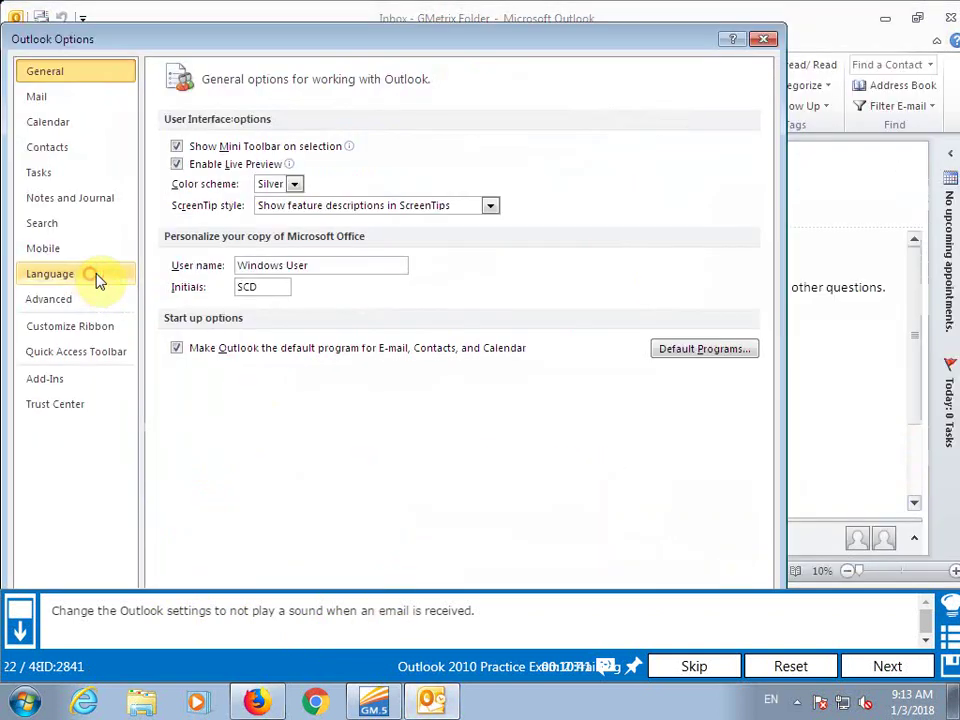
pyautogui.click(60, 96)
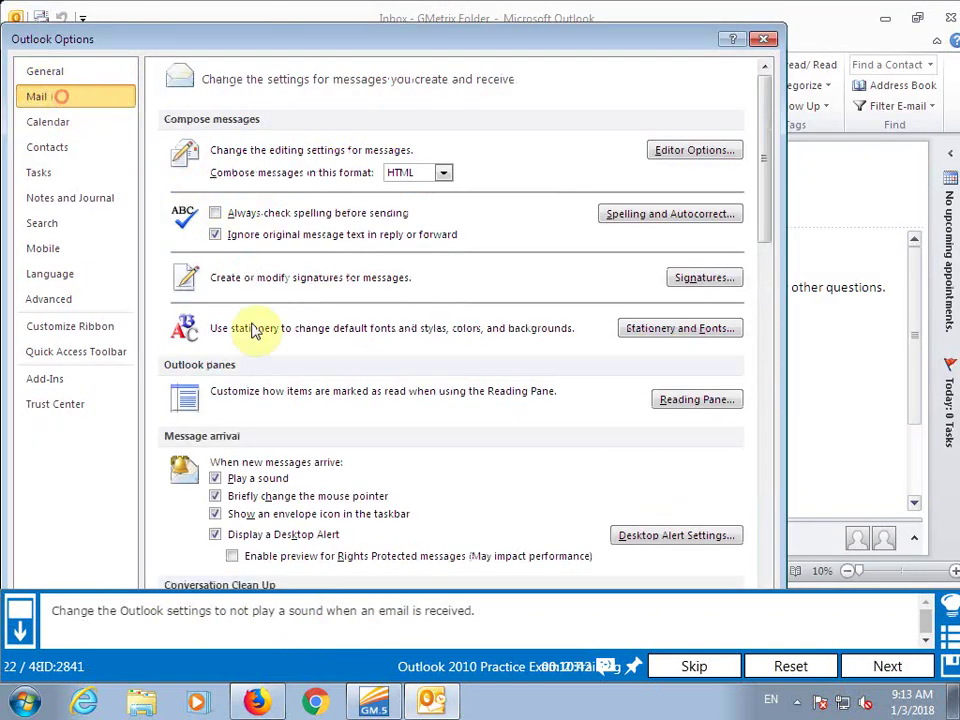
pyautogui.click(277, 480)
pyautogui.moveTo(550, 27)
pyautogui.mouseDown()
pyautogui.moveTo(568, 186)
pyautogui.moveTo(553, 58)
pyautogui.mouseUp()
pyautogui.click(650, 484)
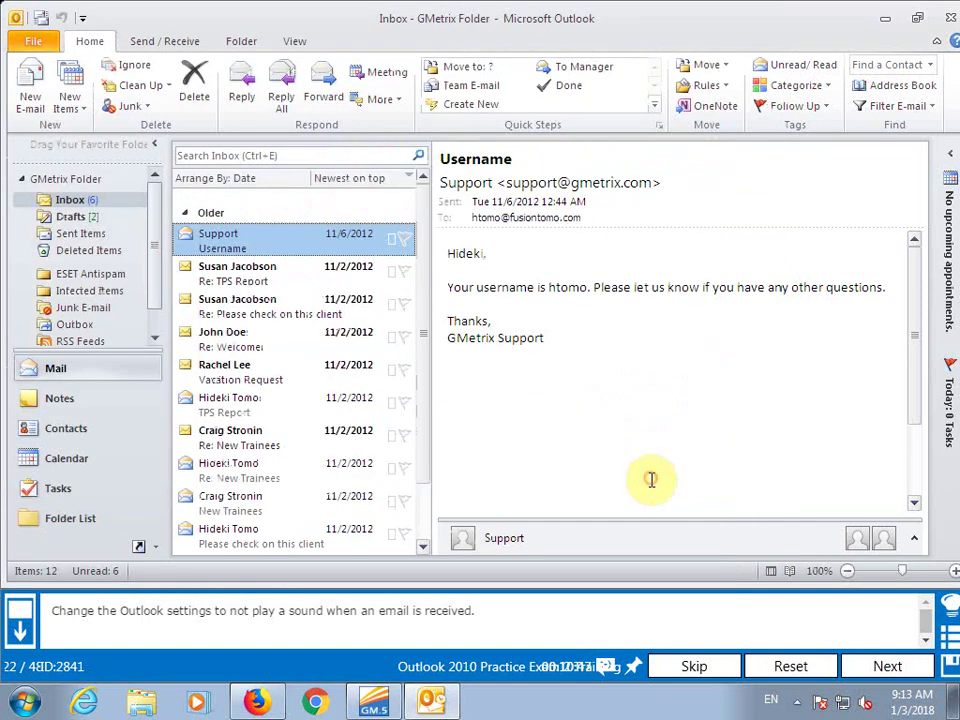
pyautogui.click(886, 665)
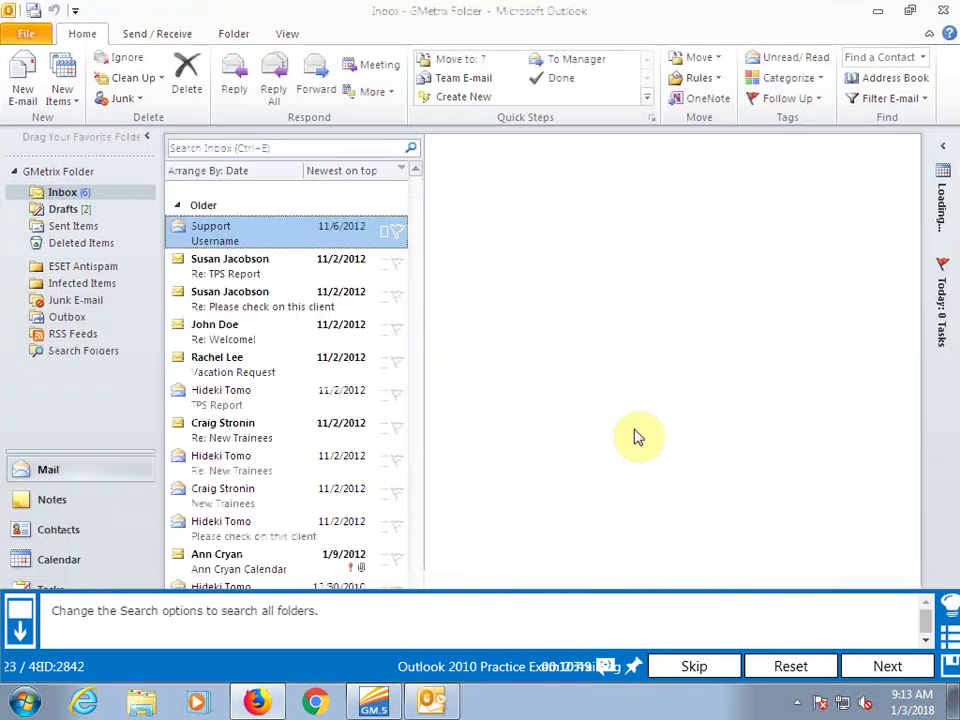
# Step: Set Search options to include results from All folders, then advance to the next question
pyautogui.click(35, 40)
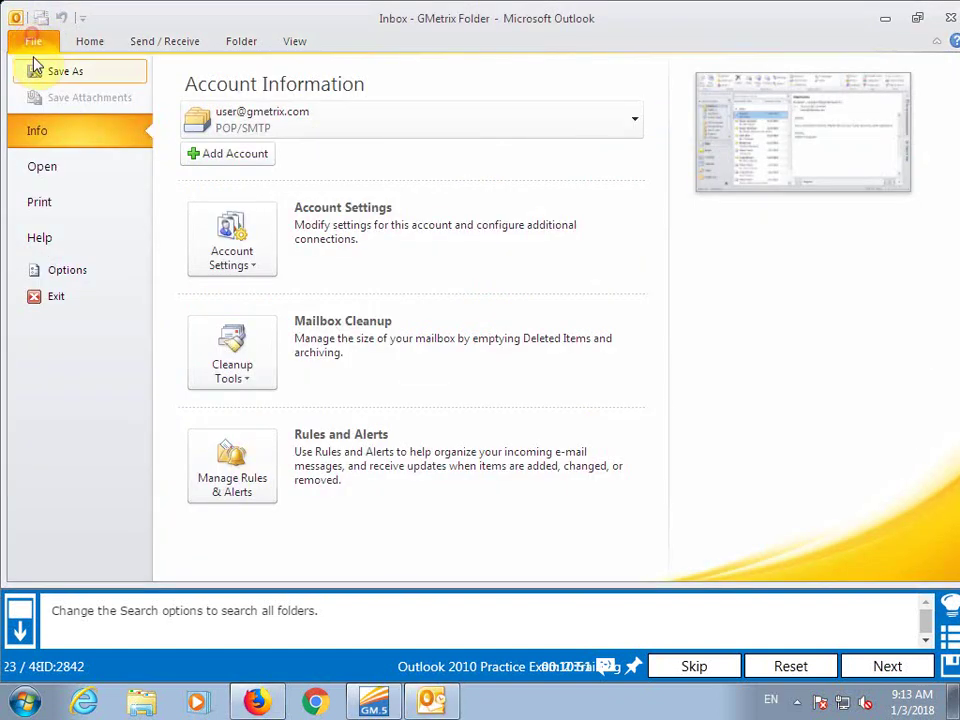
pyautogui.click(56, 271)
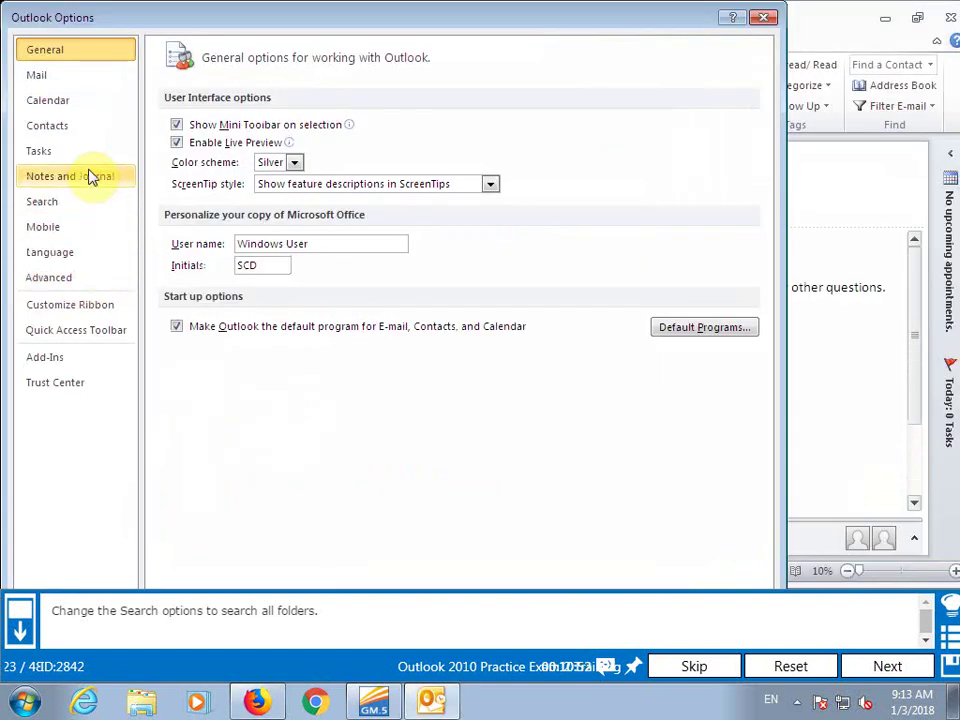
pyautogui.click(86, 200)
pyautogui.click(250, 231)
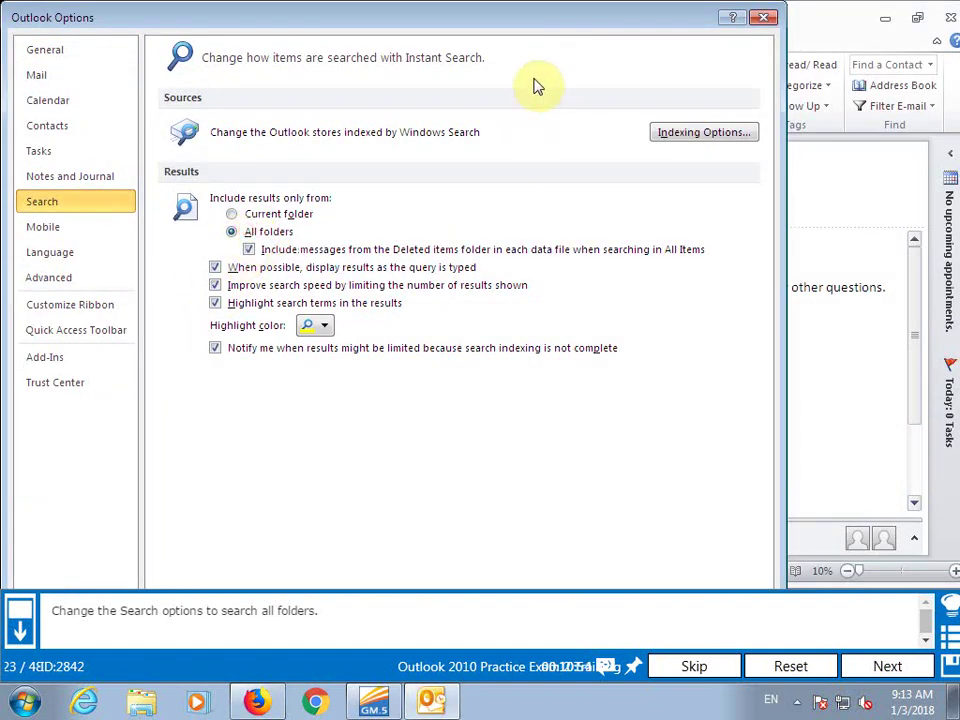
pyautogui.moveTo(555, 22); pyautogui.dragTo(536, 66)
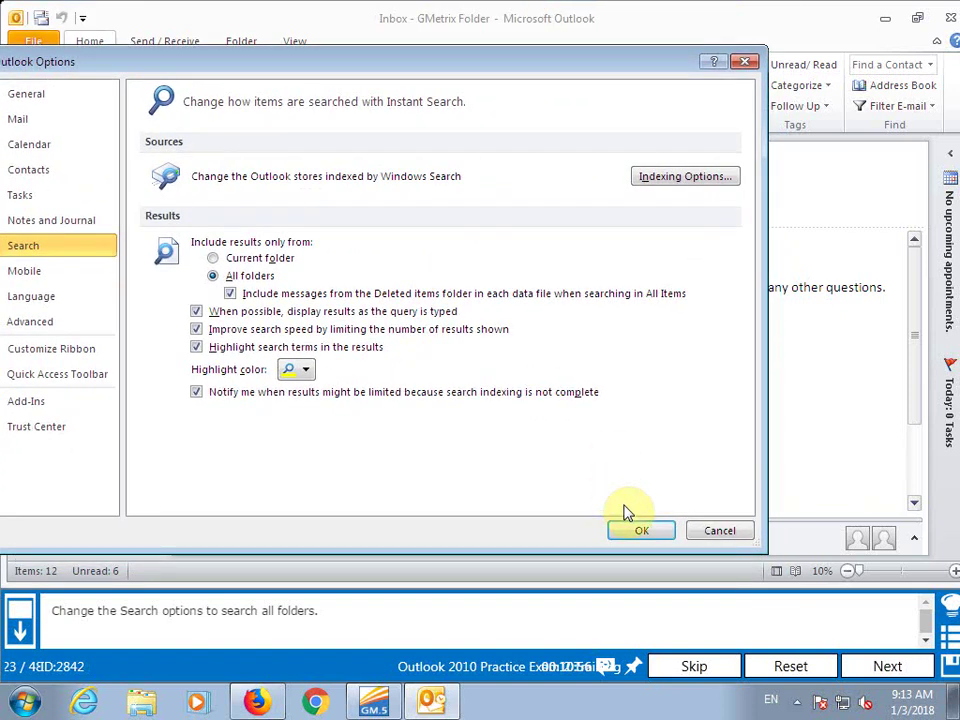
pyautogui.click(640, 529)
pyautogui.click(880, 665)
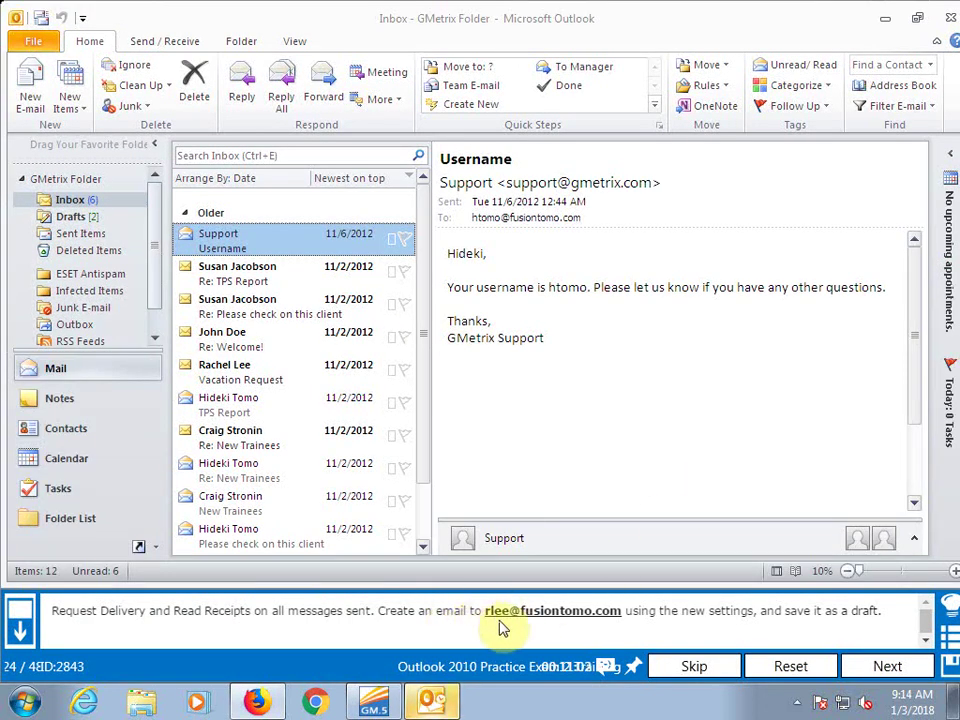
# Step: In Mail options under Tracking, turn on both delivery and read receipts for every sent message
pyautogui.click(36, 40)
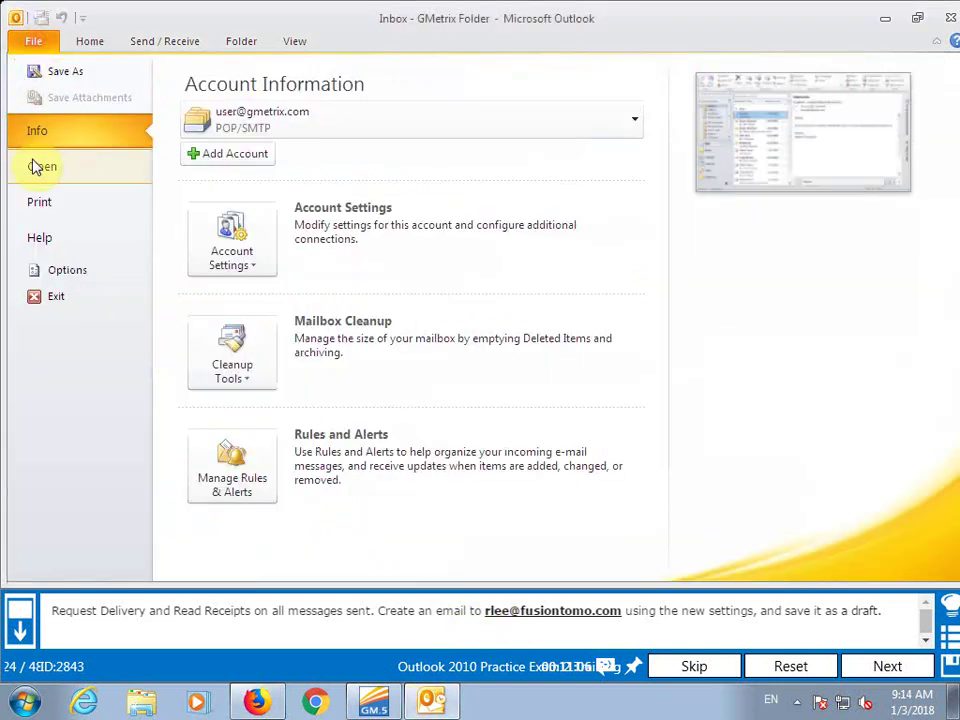
pyautogui.click(64, 272)
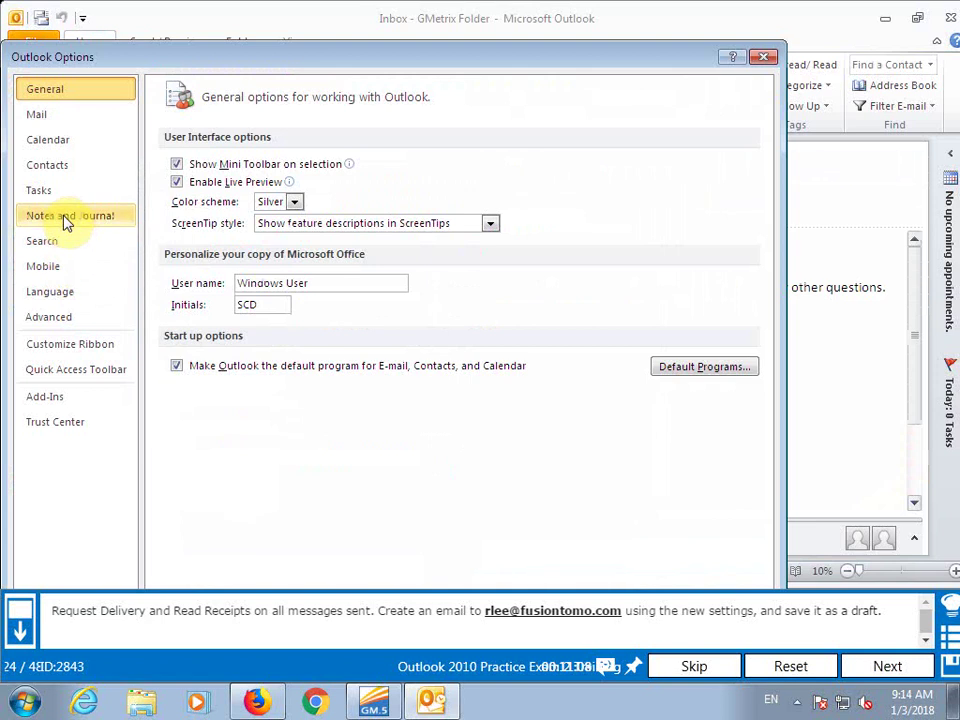
pyautogui.click(45, 115)
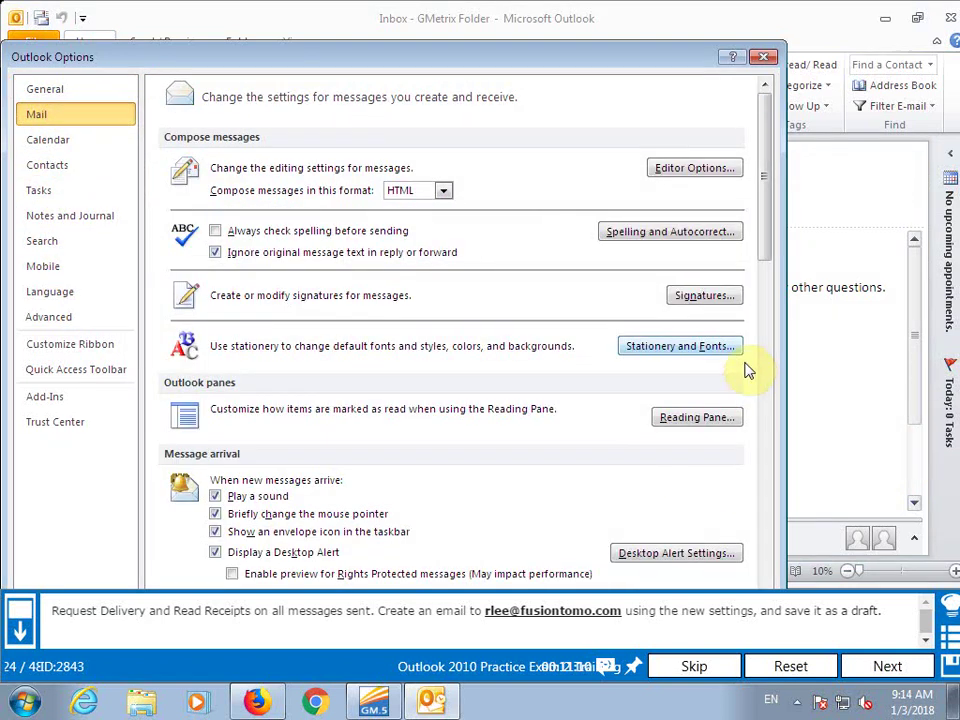
pyautogui.moveTo(762, 208); pyautogui.dragTo(788, 495)
pyautogui.click(530, 406)
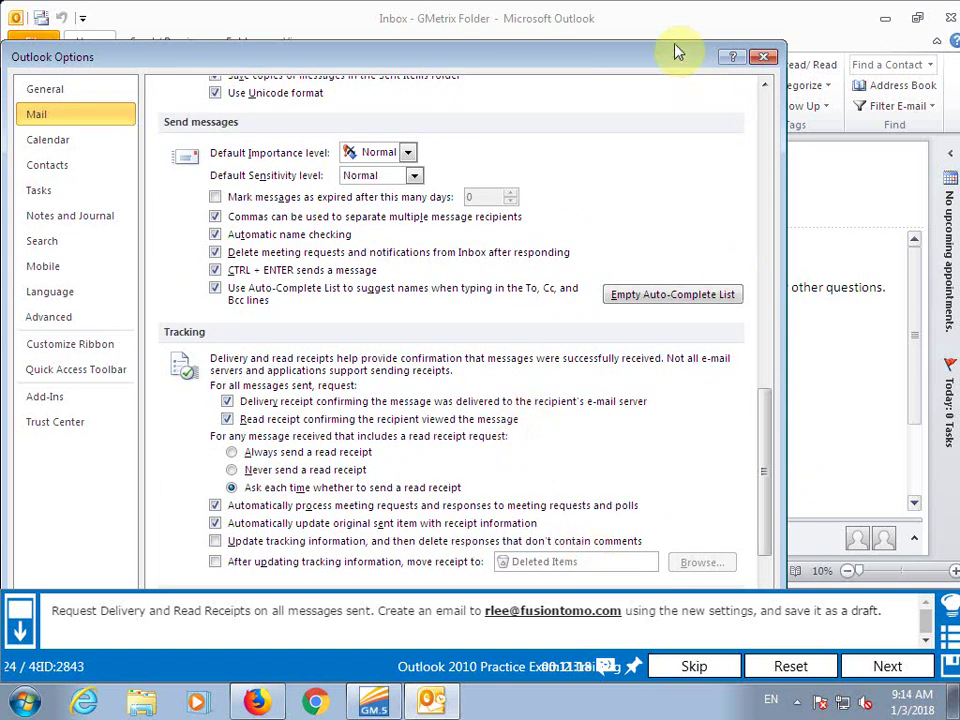
pyautogui.moveTo(671, 41)
pyautogui.mouseDown()
pyautogui.moveTo(674, 66)
pyautogui.moveTo(658, 10)
pyautogui.mouseUp()
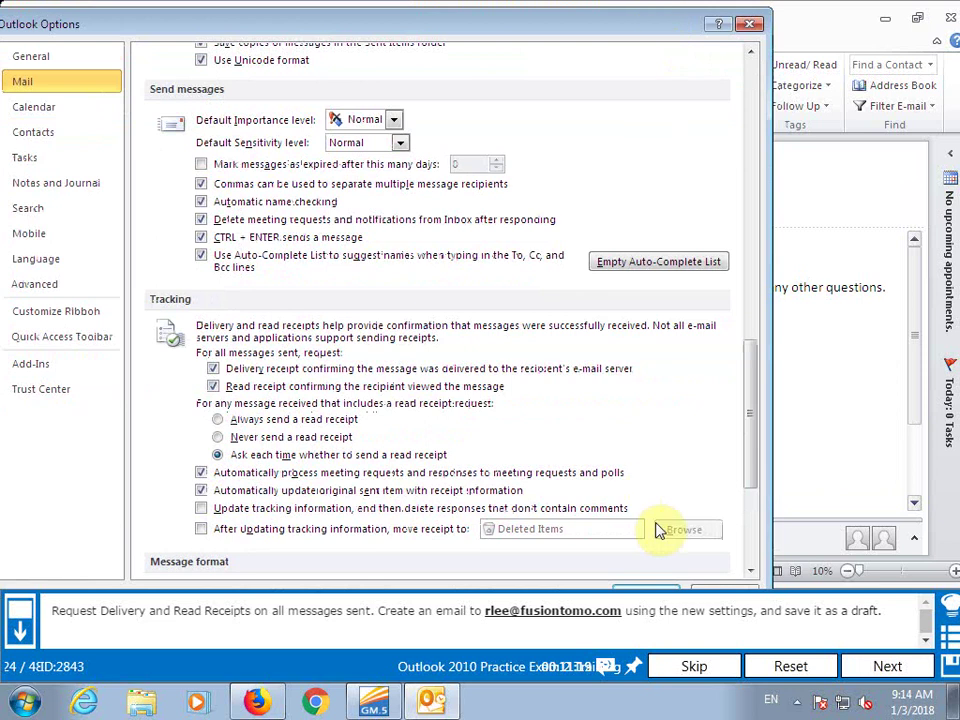
pyautogui.click(666, 590)
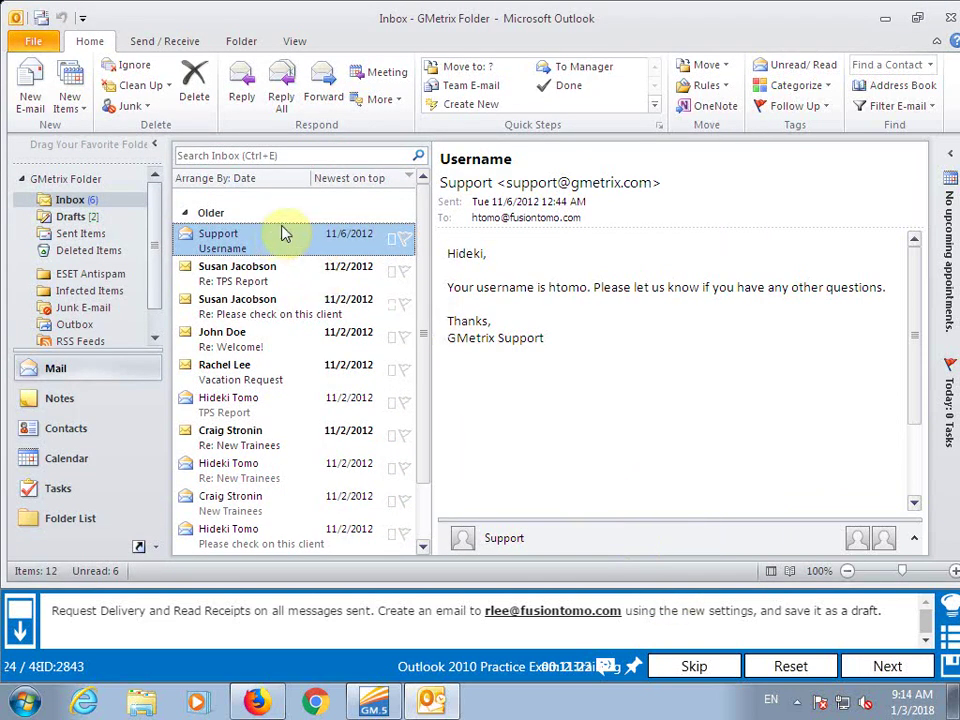
# Step: Start a new e-mail and address it to the task's contact from the address book
pyautogui.click(30, 88)
pyautogui.click(92, 149)
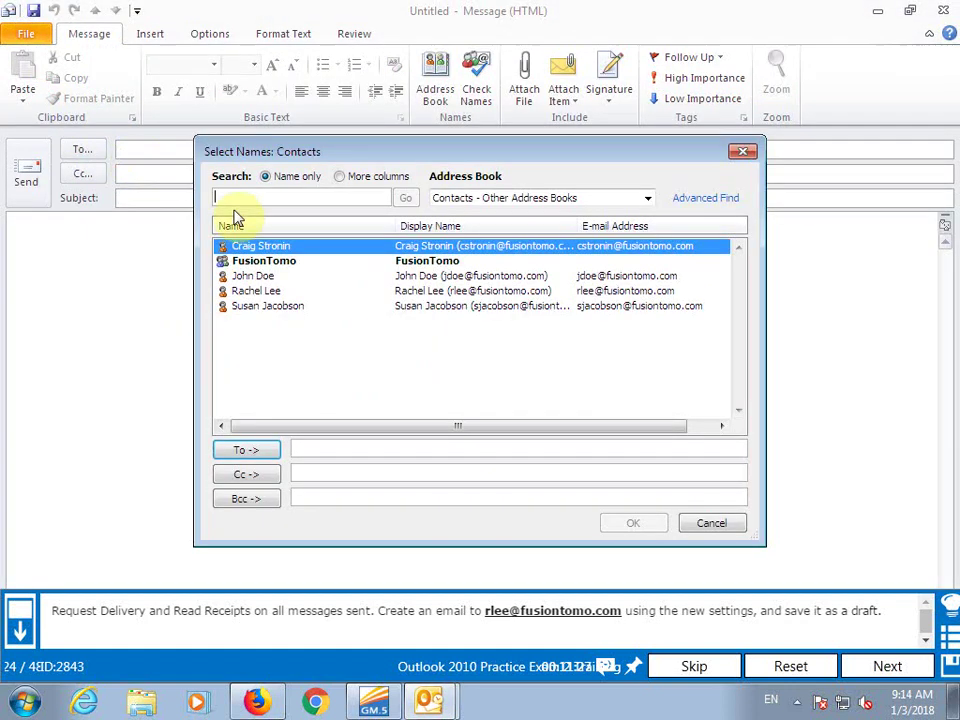
pyautogui.click(250, 291)
pyautogui.click(255, 450)
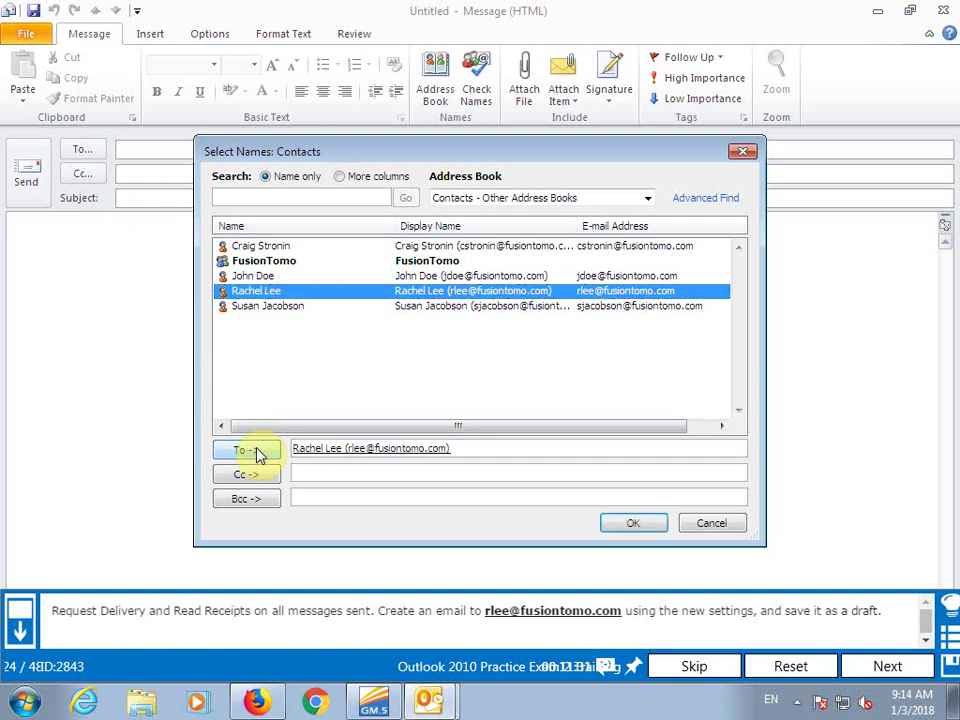
pyautogui.click(633, 524)
# Step: Close the message, saving it as a draft, and submit the task
pyautogui.click(469, 463)
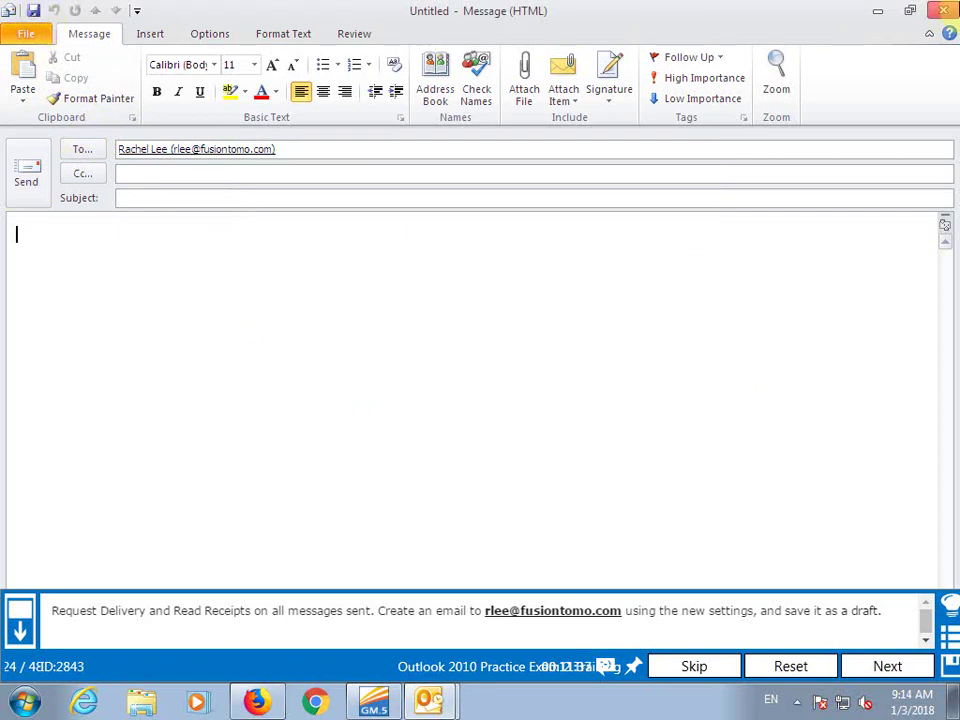
pyautogui.click(944, 10)
pyautogui.click(887, 666)
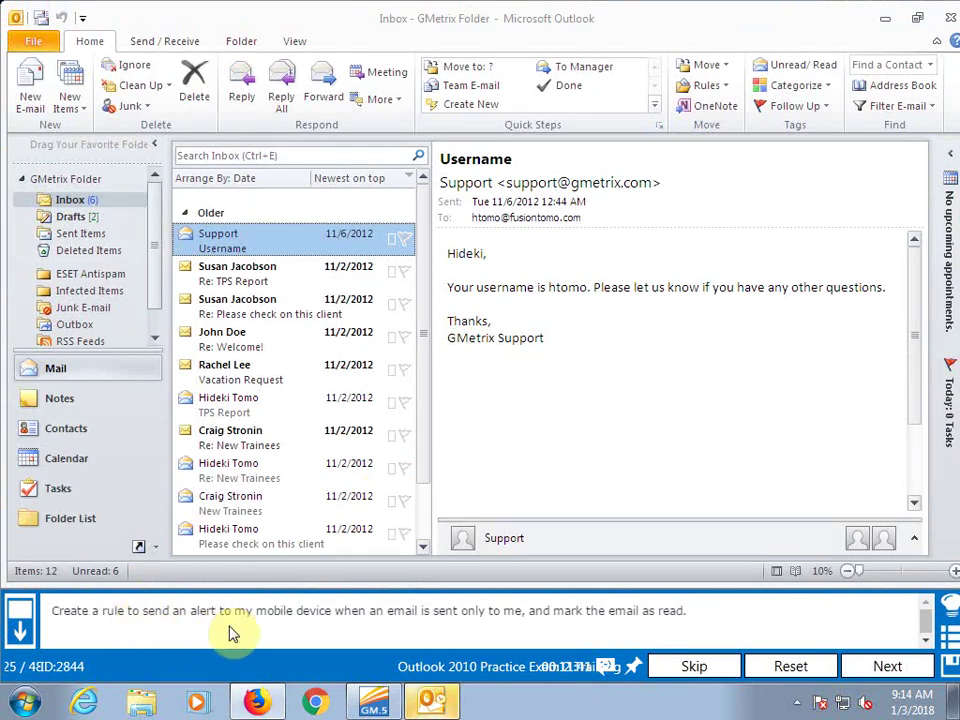
# Step: Start a new rule from the mobile-alert template, applying to messages sent only to me
pyautogui.click(722, 87)
pyautogui.click(724, 182)
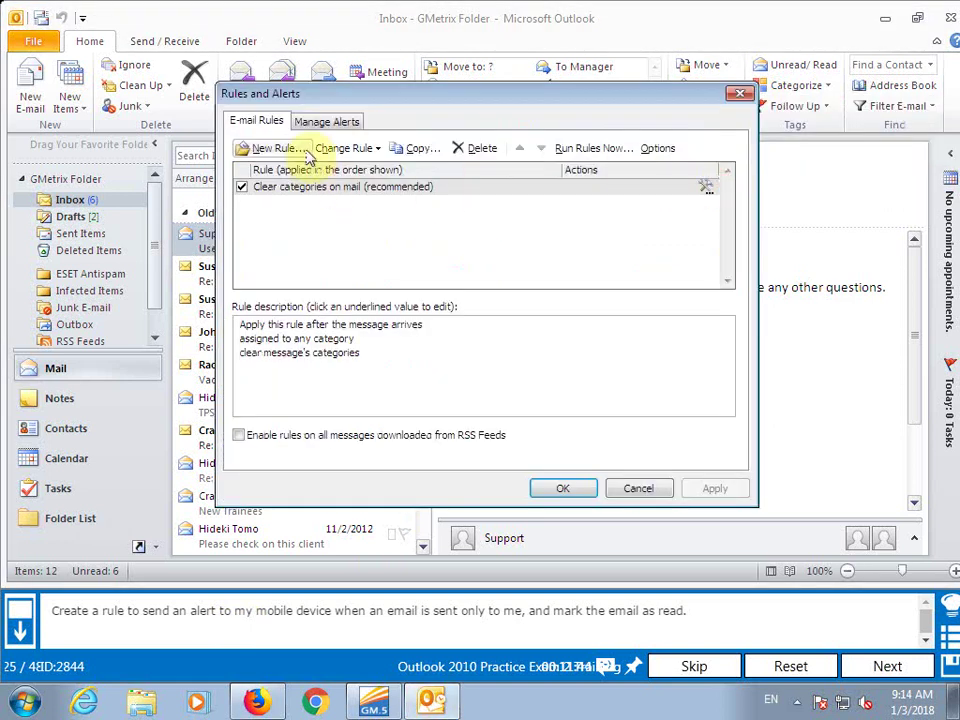
pyautogui.click(262, 148)
pyautogui.click(383, 263)
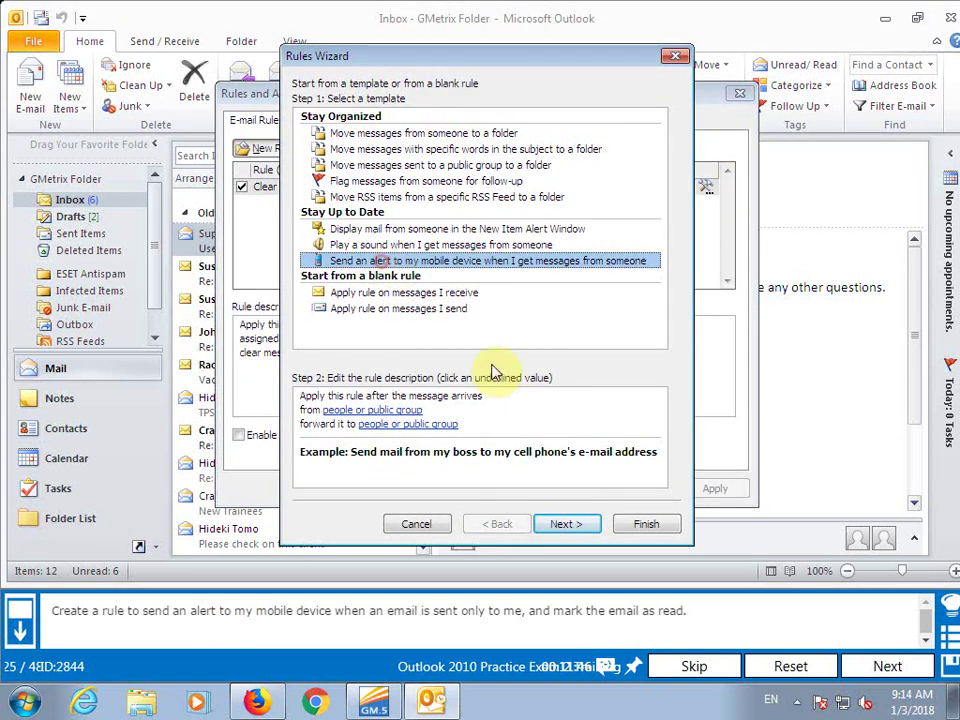
pyautogui.click(572, 524)
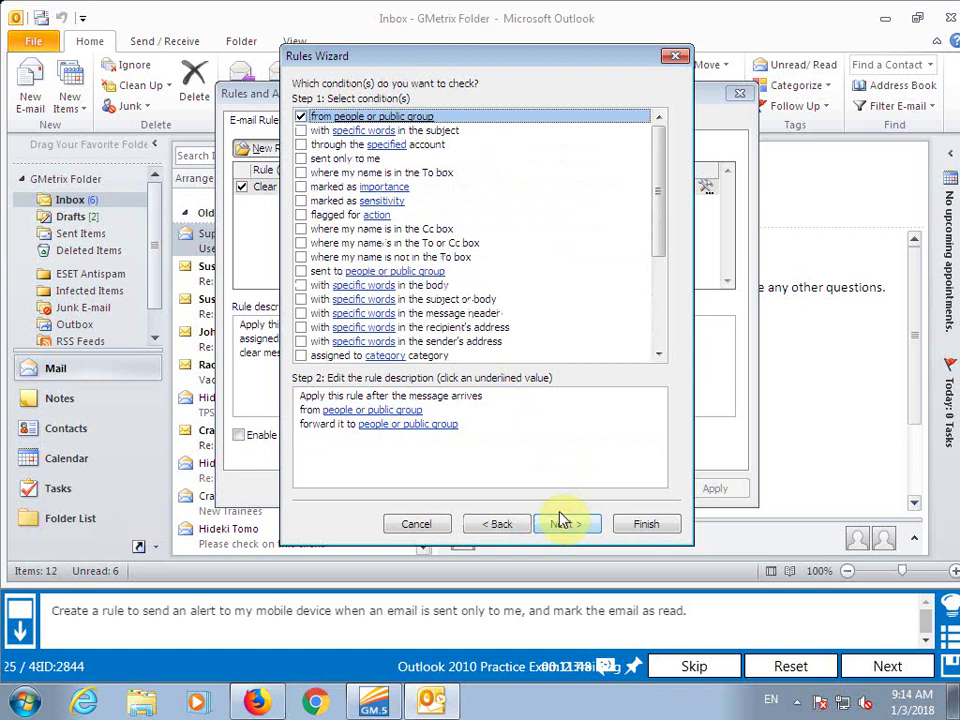
pyautogui.click(302, 159)
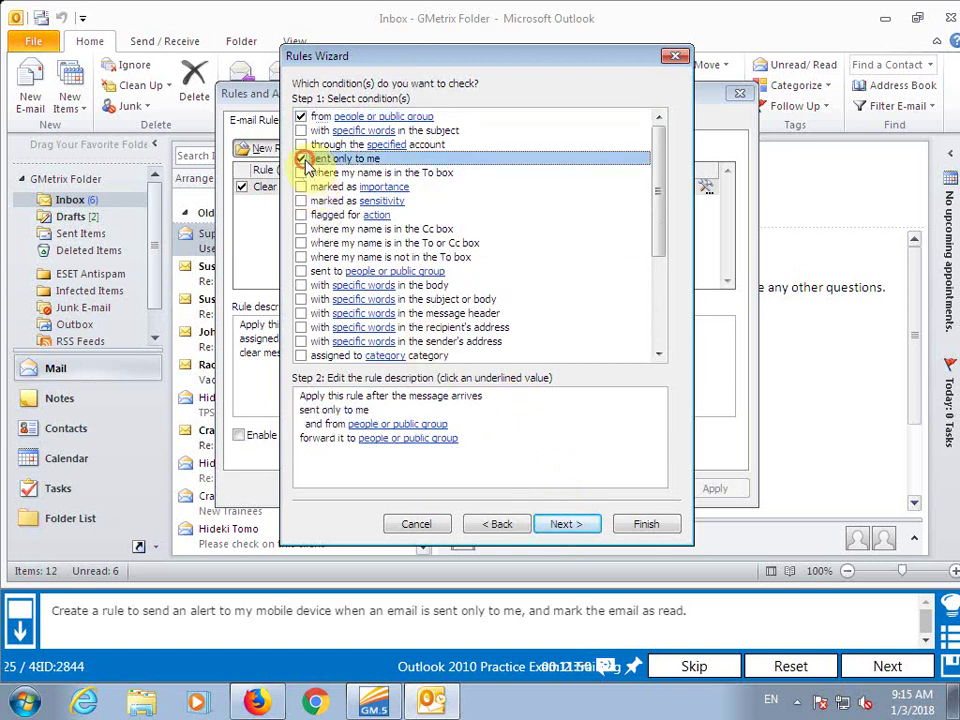
pyautogui.click(301, 116)
pyautogui.click(570, 526)
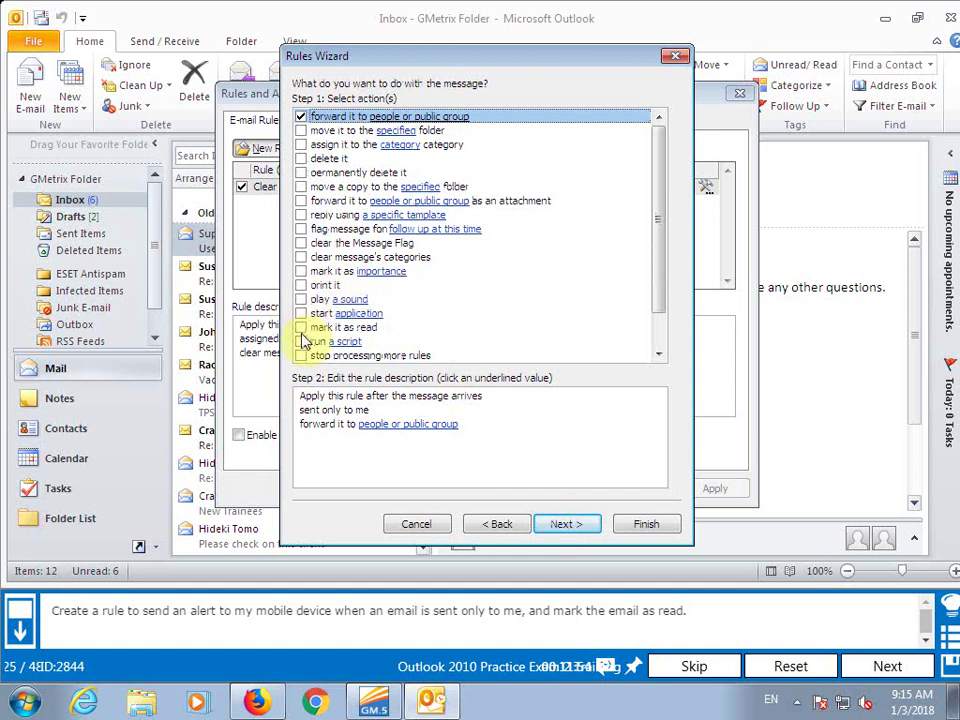
# Step: Make the rule mark matching messages as read instead of forwarding them, save it, and submit
pyautogui.click(301, 327)
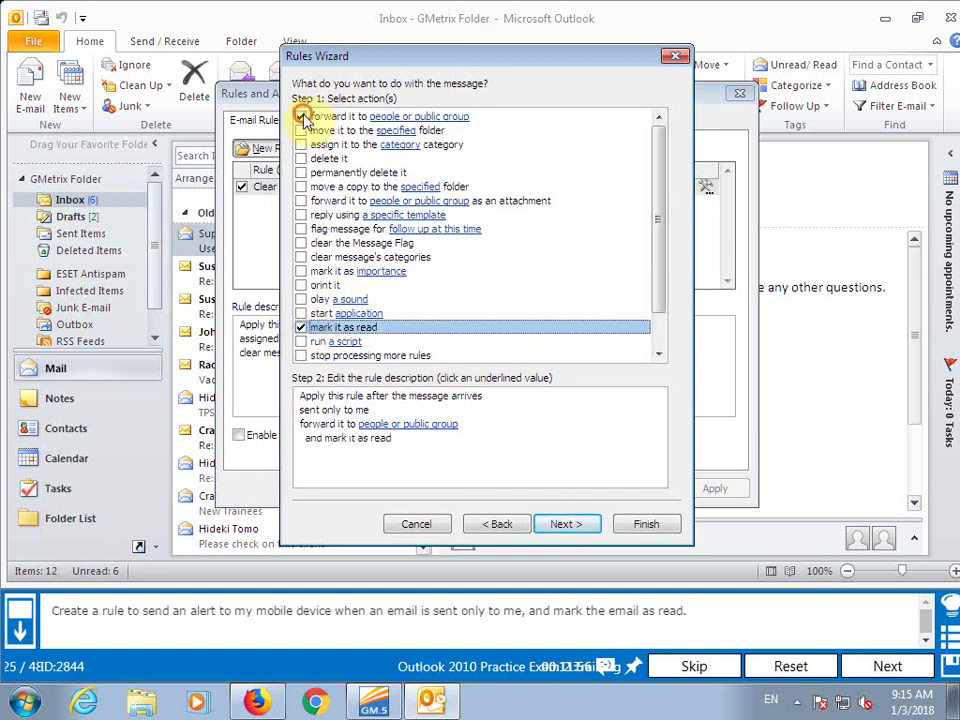
pyautogui.click(301, 116)
pyautogui.click(574, 523)
pyautogui.click(646, 524)
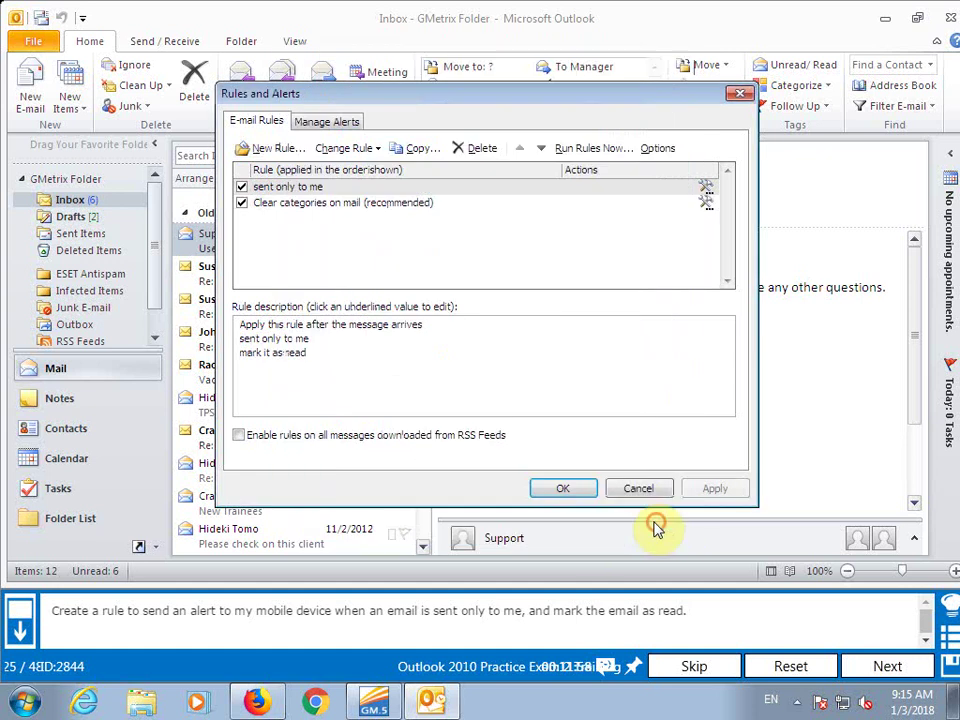
pyautogui.click(565, 489)
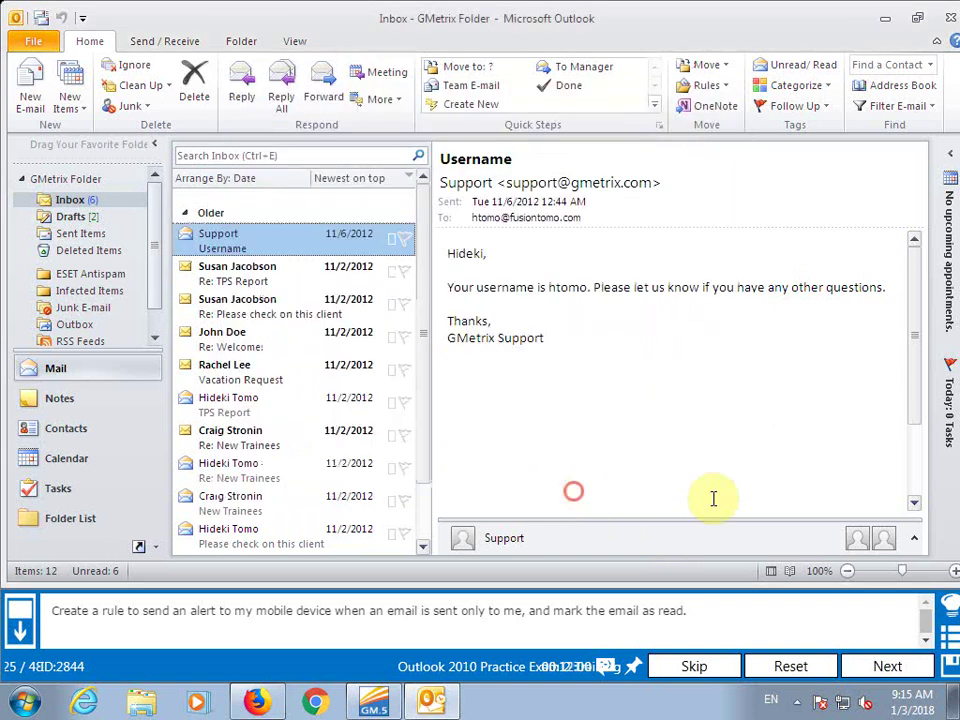
pyautogui.click(890, 666)
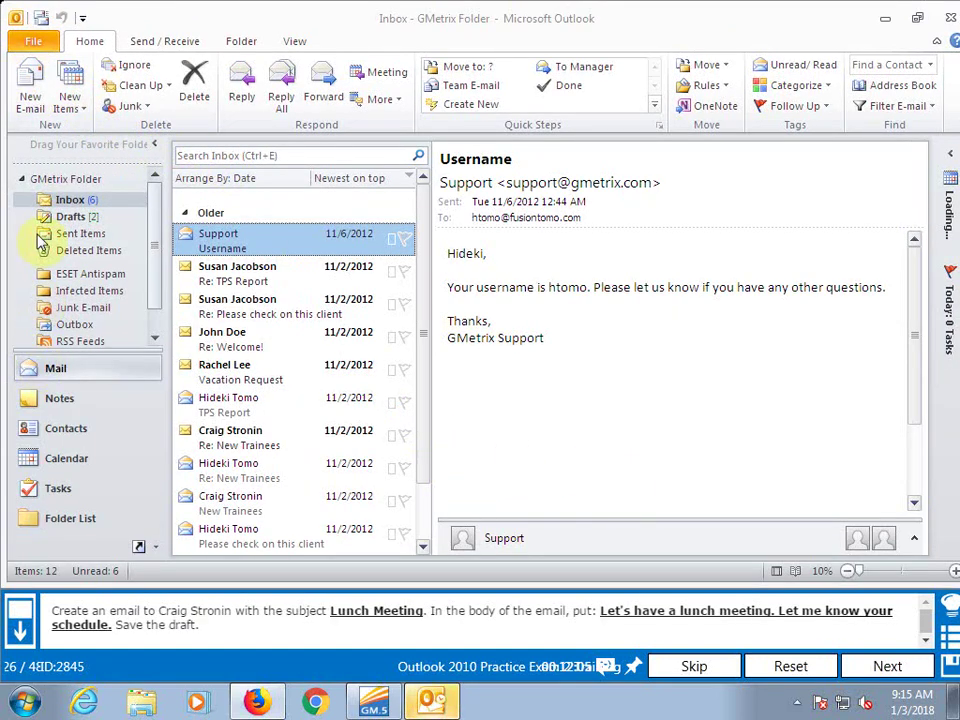
# Step: Start a new e-mail addressed to the lunch contact from the address book
pyautogui.click(37, 86)
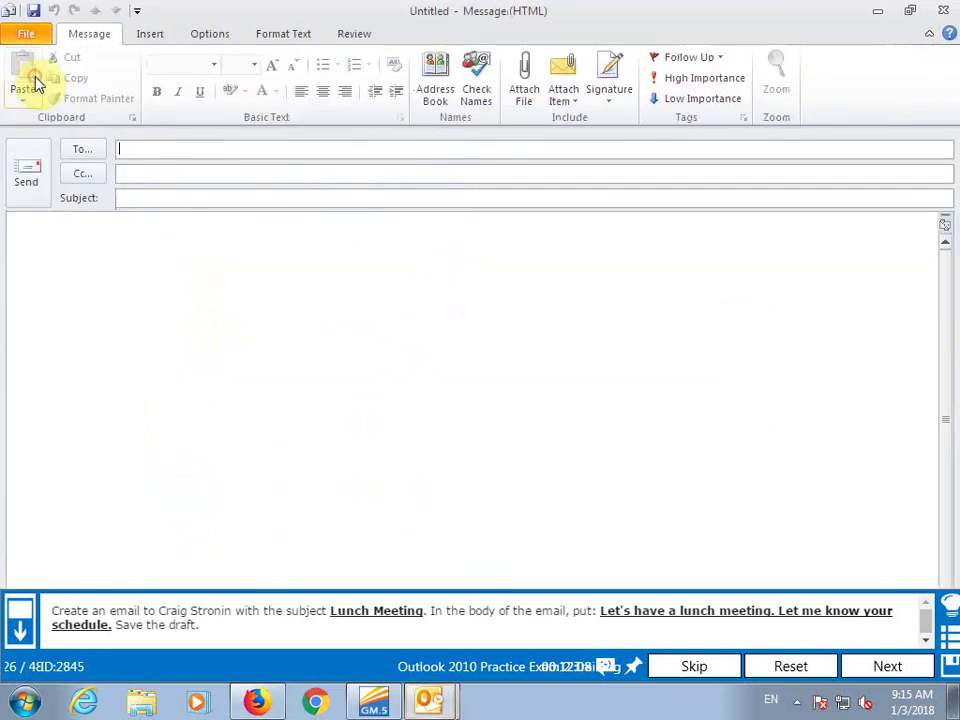
pyautogui.click(83, 152)
pyautogui.click(257, 246)
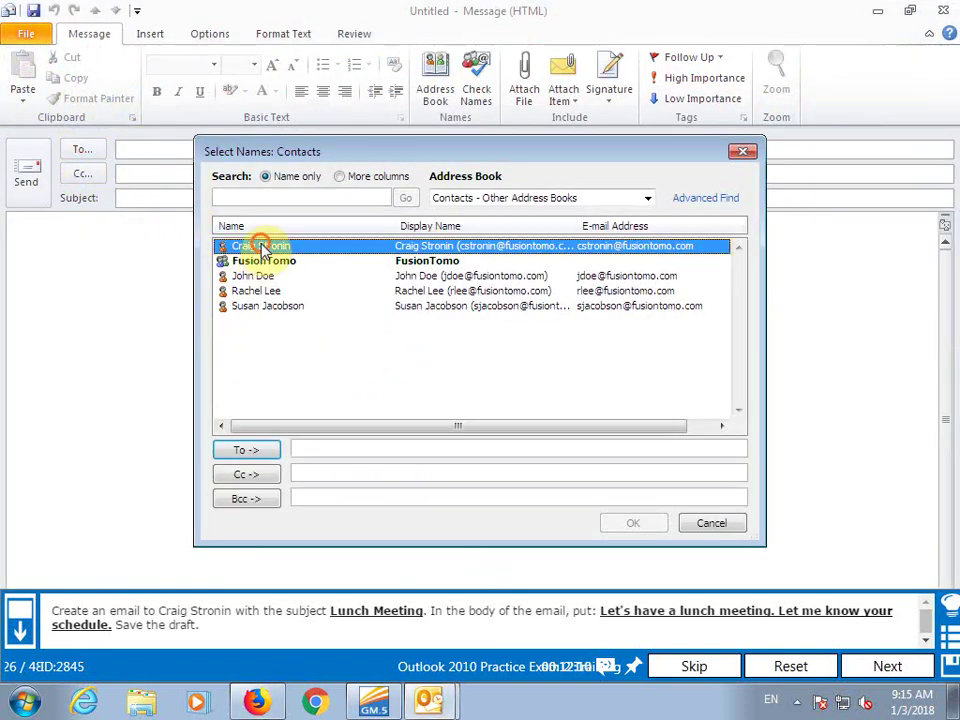
pyautogui.click(245, 452)
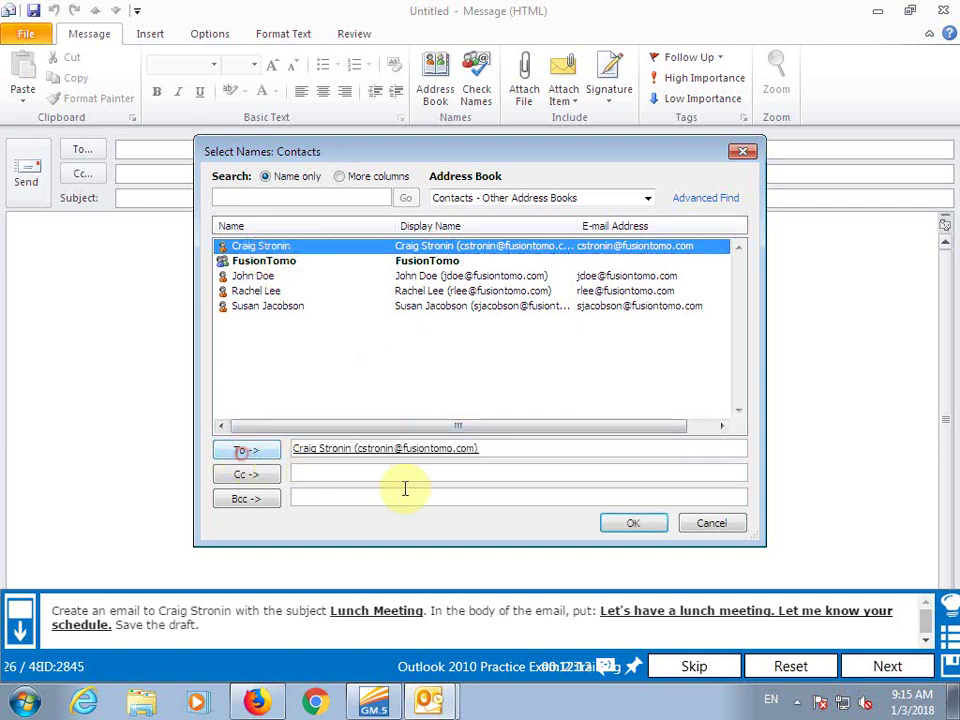
pyautogui.click(632, 525)
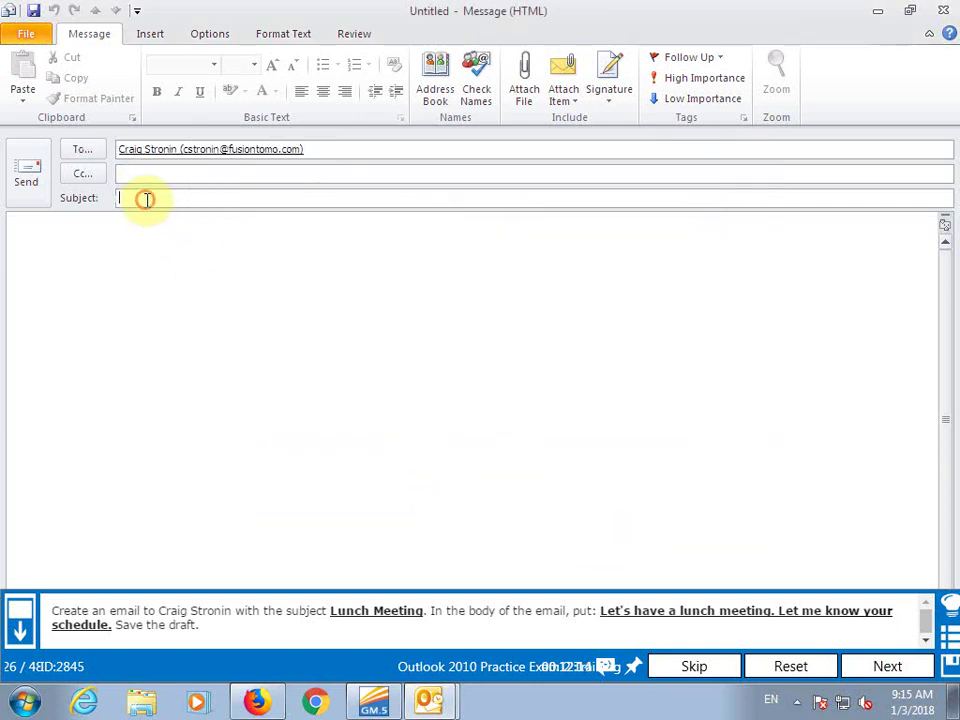
# Step: Enter subject 'Lunch Meeting' and a body asking to meet for lunch, then save the draft
pyautogui.write('Lunch Meeting')
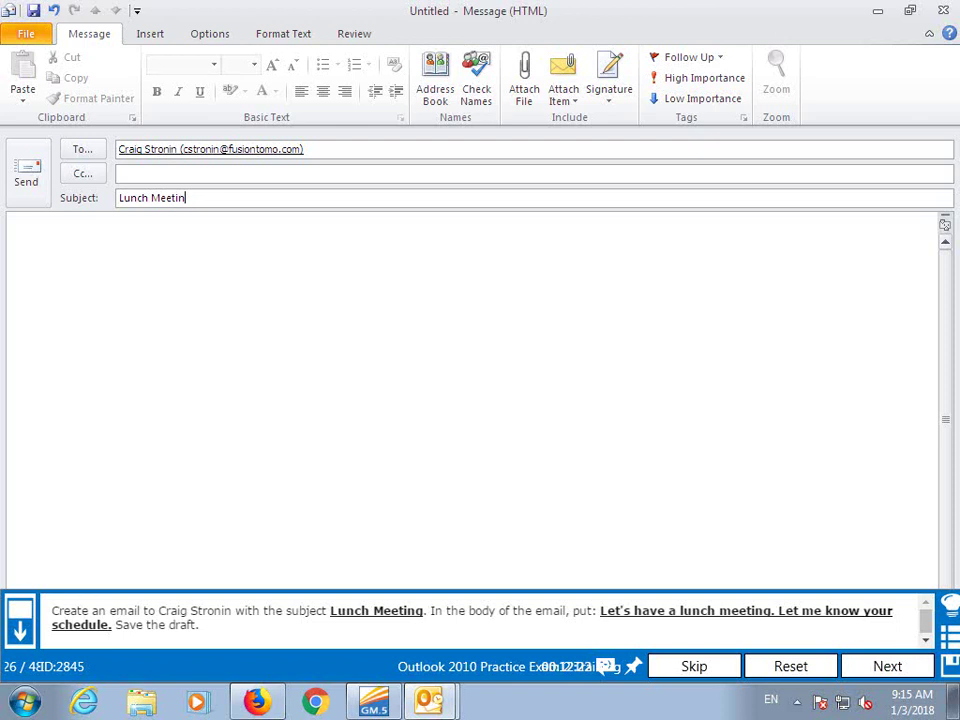
pyautogui.click(160, 254)
pyautogui.write('L')
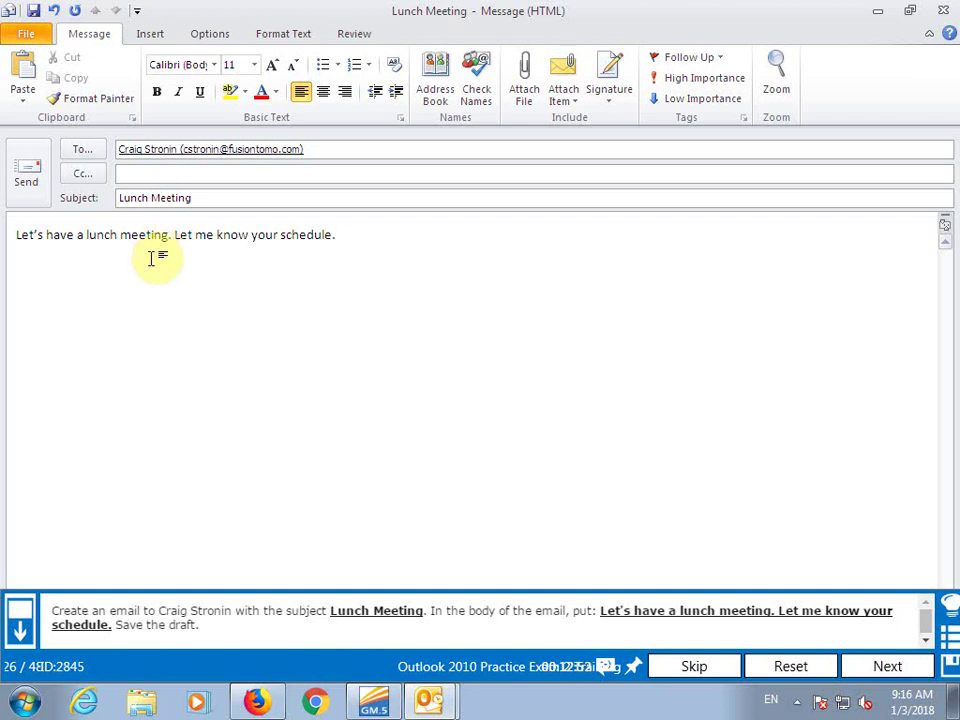
pyautogui.click(33, 9)
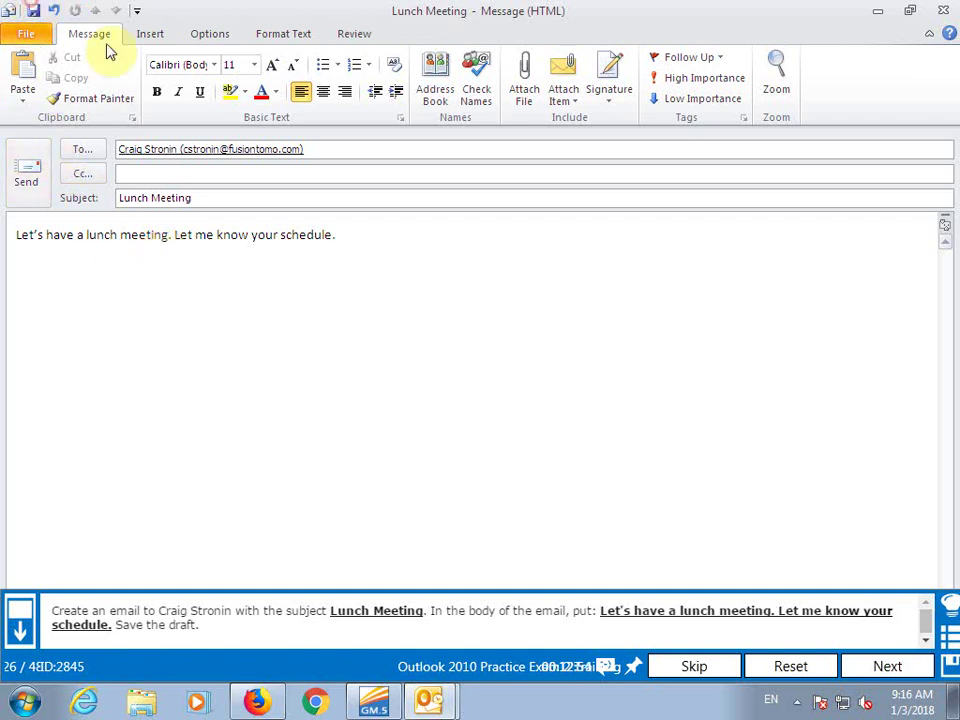
pyautogui.click(908, 668)
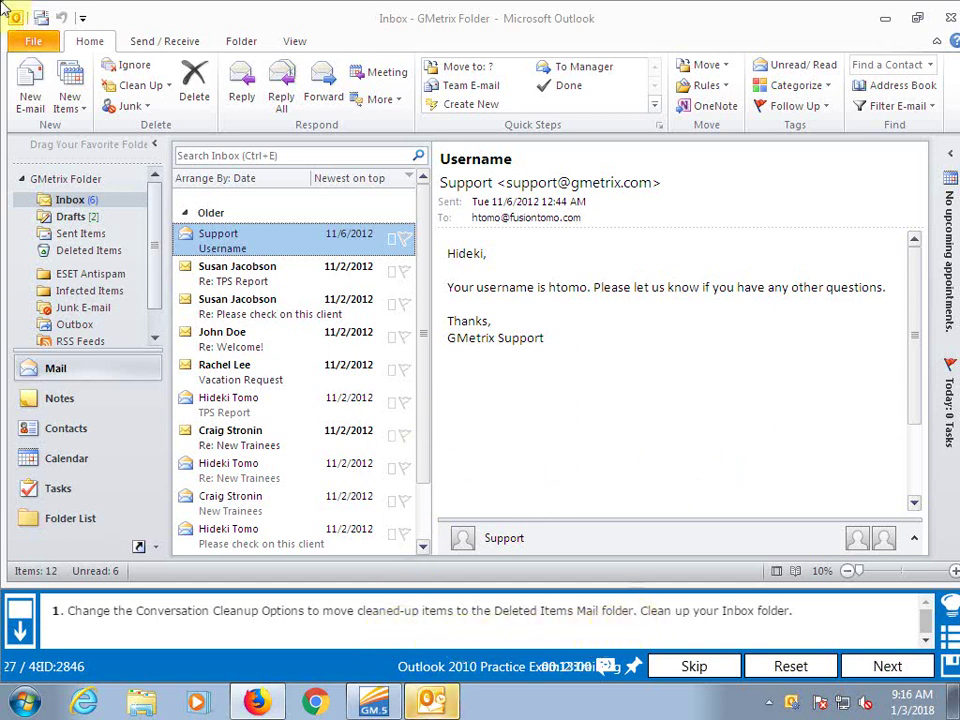
# Step: Set the Conversation Clean Up destination folder to Deleted Items in Mail options
pyautogui.click(33, 42)
pyautogui.click(84, 270)
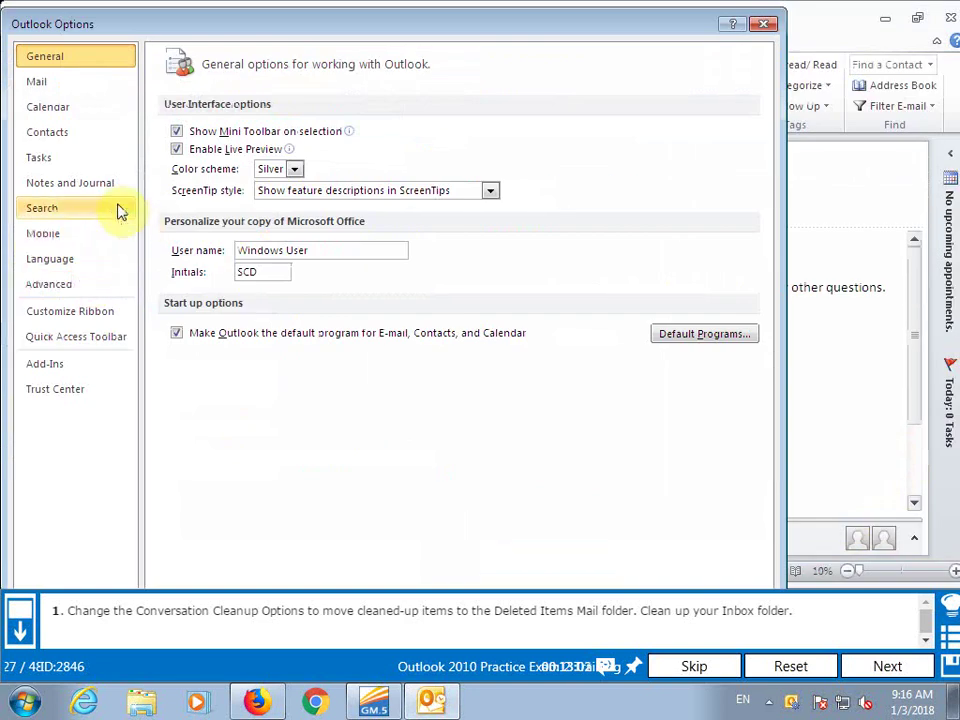
pyautogui.click(38, 84)
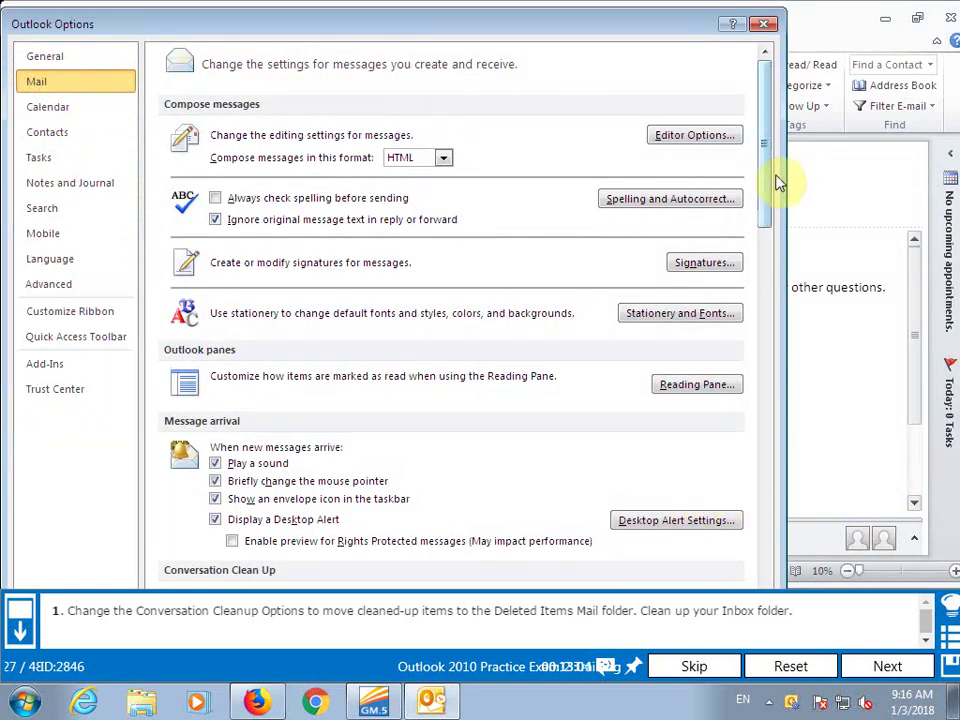
pyautogui.moveTo(765, 165); pyautogui.dragTo(757, 230)
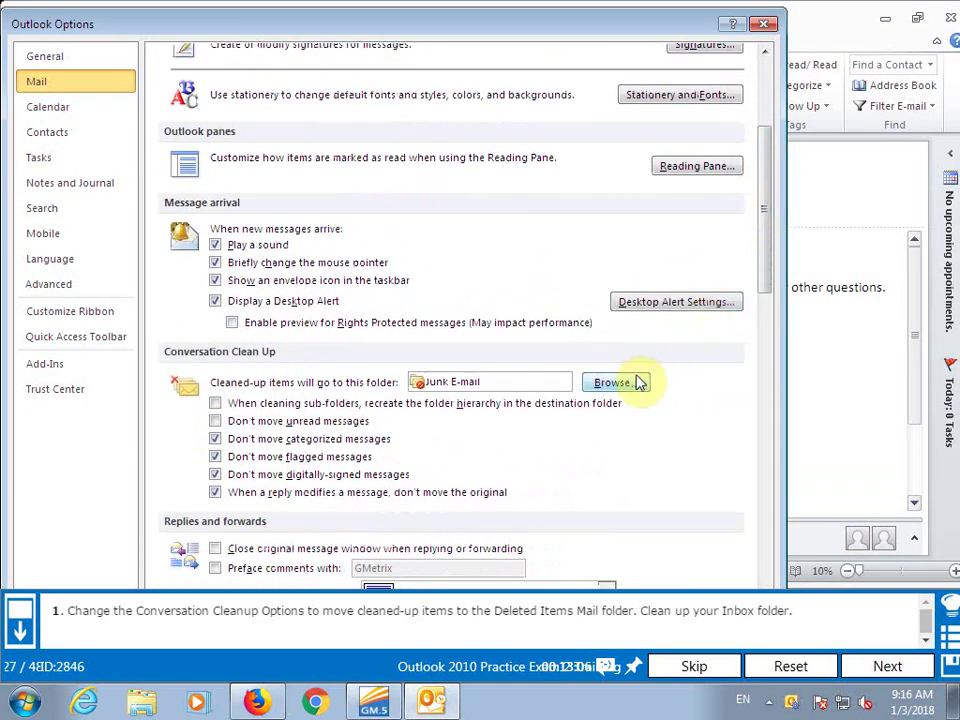
pyautogui.click(632, 381)
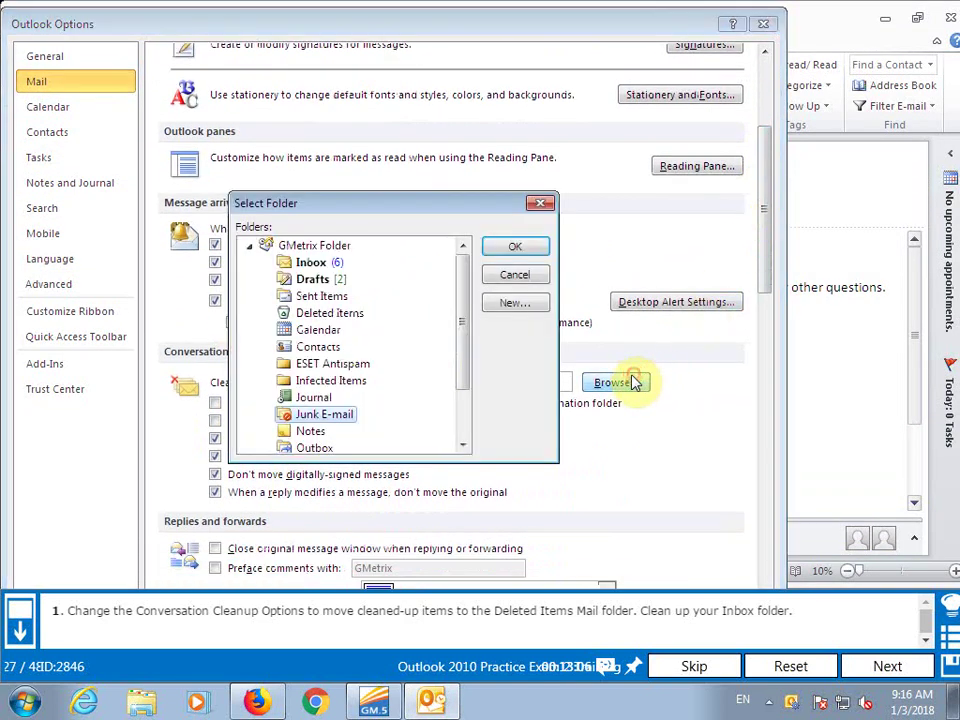
pyautogui.click(325, 313)
pyautogui.click(515, 246)
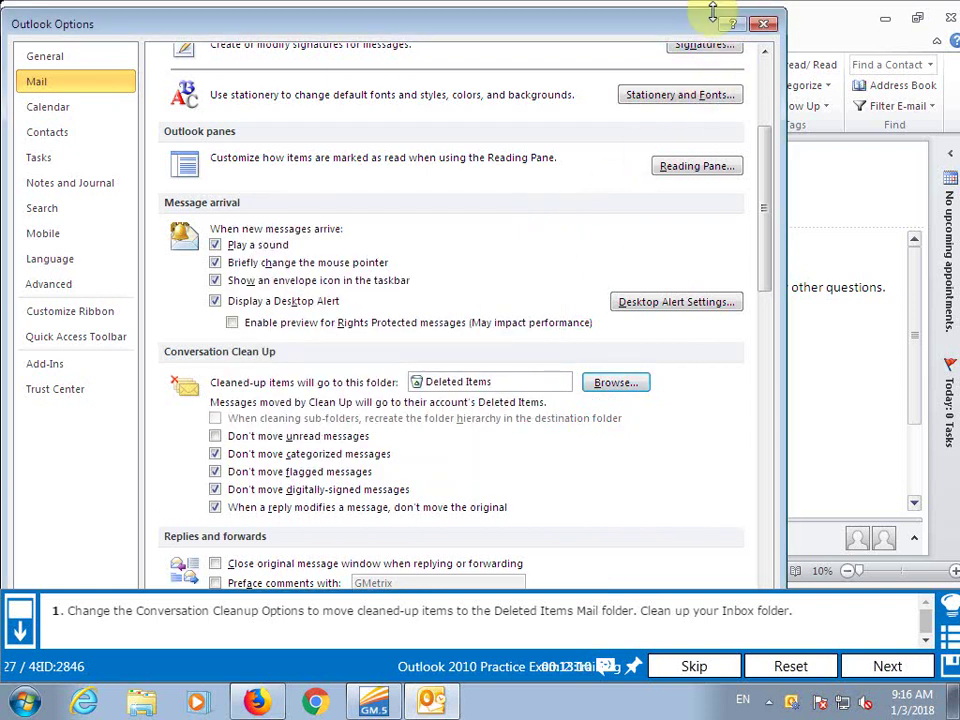
pyautogui.moveTo(690, 9); pyautogui.dragTo(674, 19)
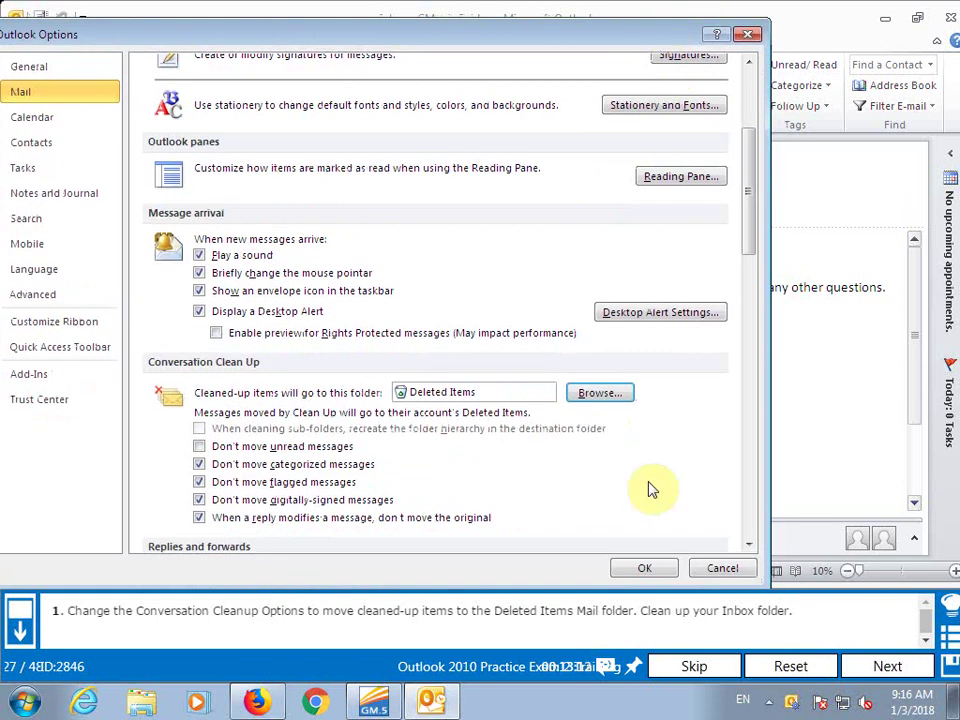
pyautogui.click(652, 568)
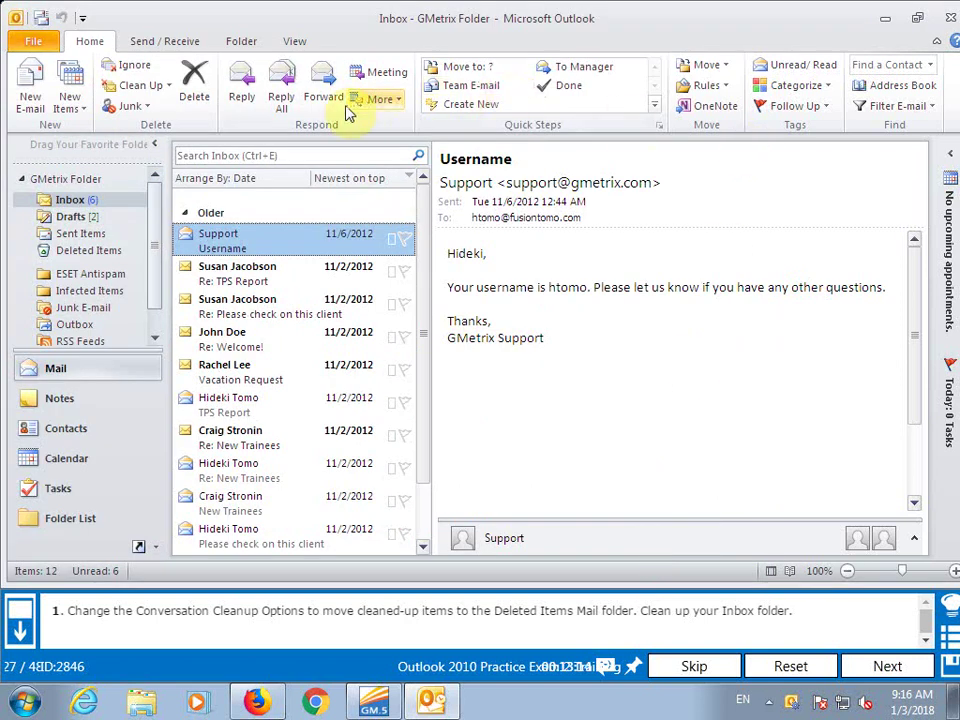
# Step: Clean up the Inbox folder and advance to the next task
pyautogui.click(138, 85)
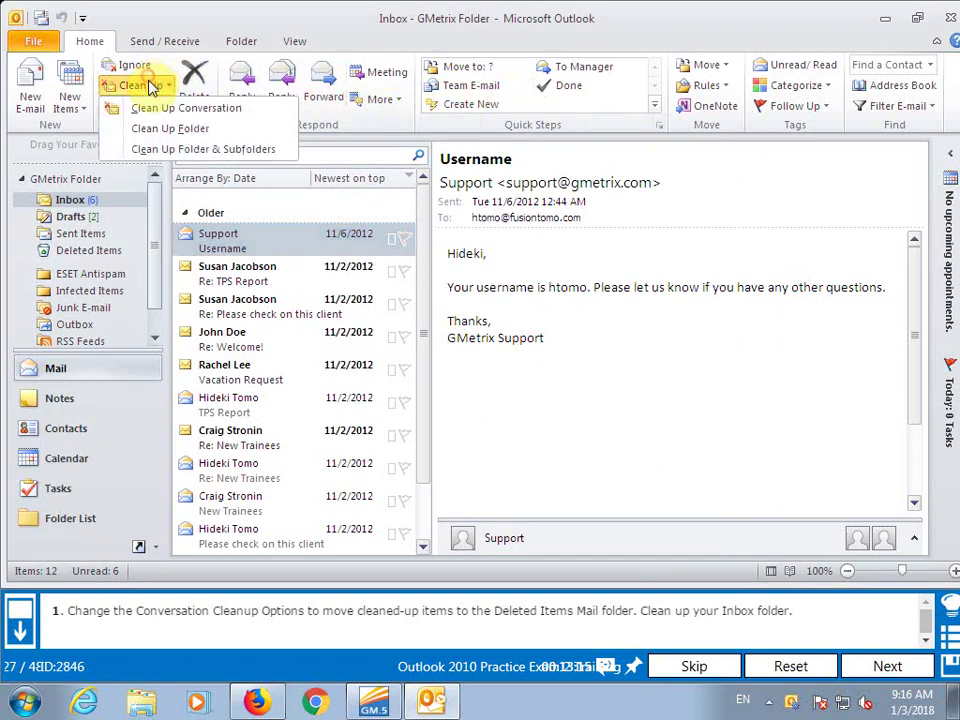
pyautogui.click(175, 130)
pyautogui.click(470, 341)
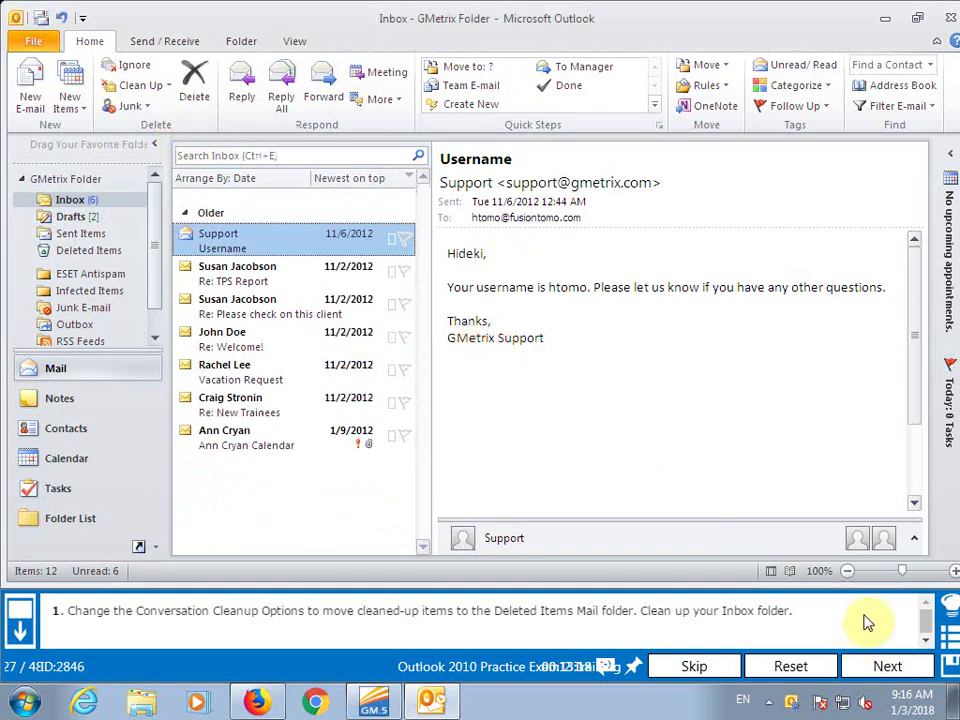
pyautogui.click(886, 666)
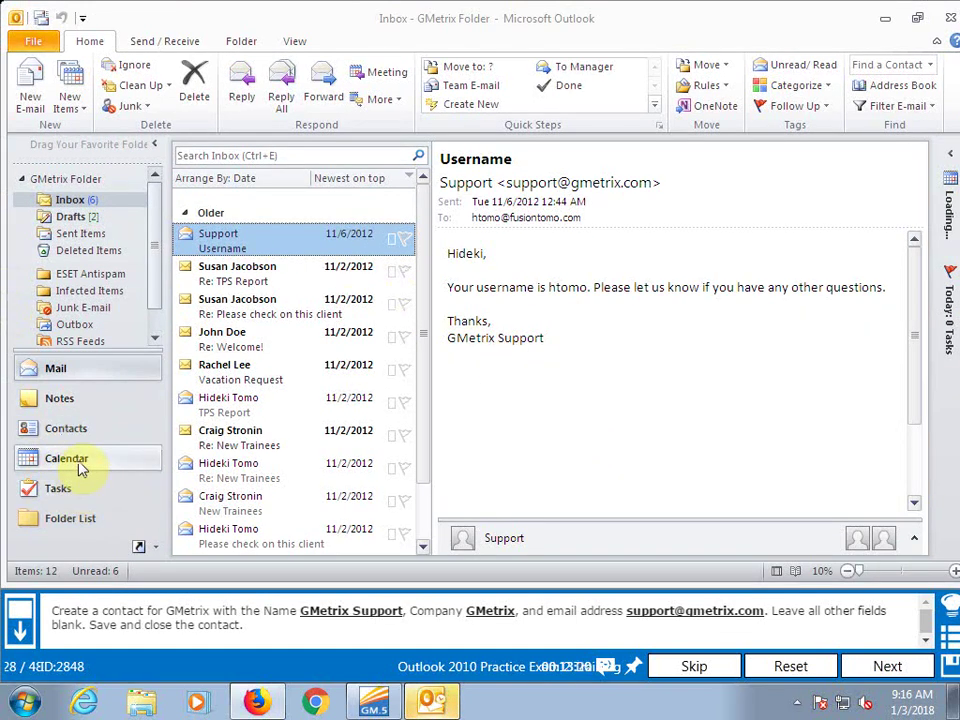
# Step: Save a new contact 'GMetrix Support' with company 'GMetrix', then close Outlook
pyautogui.click(85, 438)
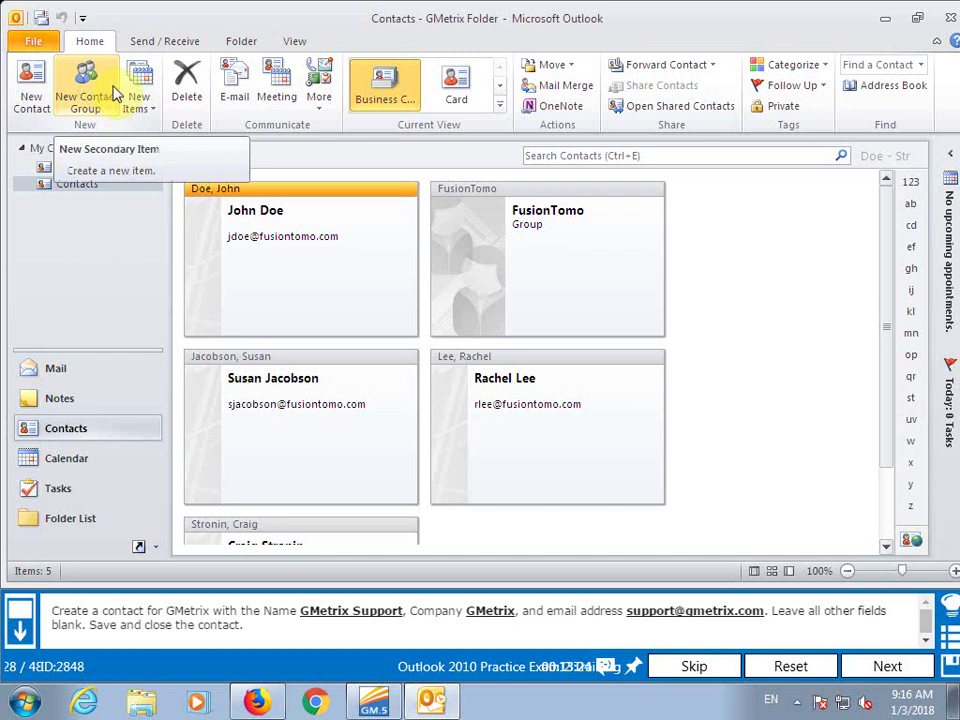
pyautogui.click(36, 88)
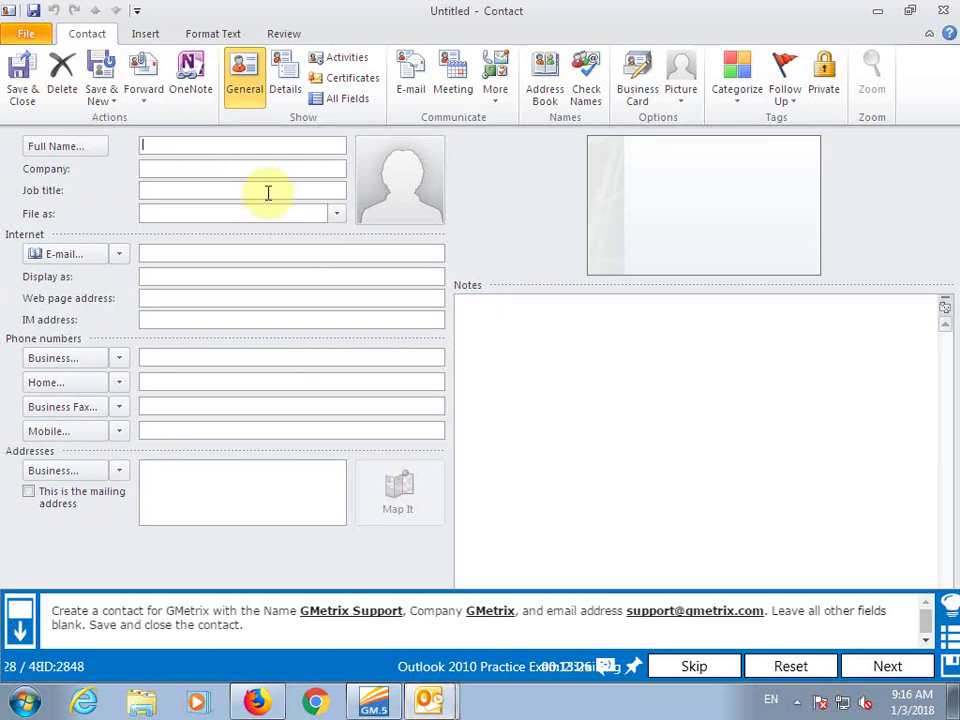
pyautogui.write('GMetrix Support')
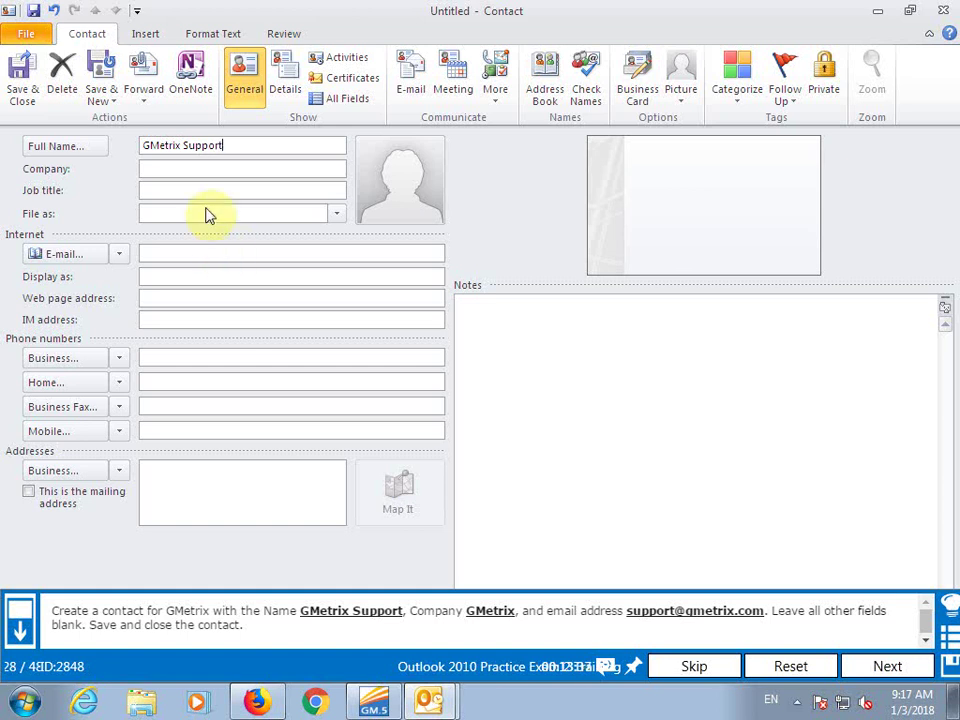
pyautogui.click(196, 171)
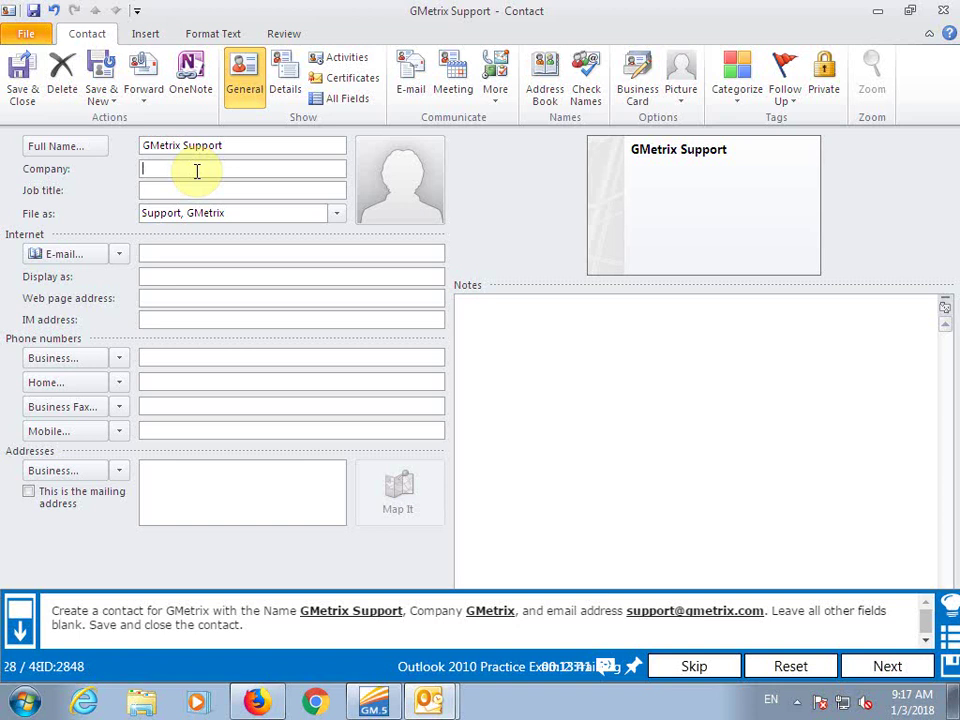
pyautogui.write('GMetrix')
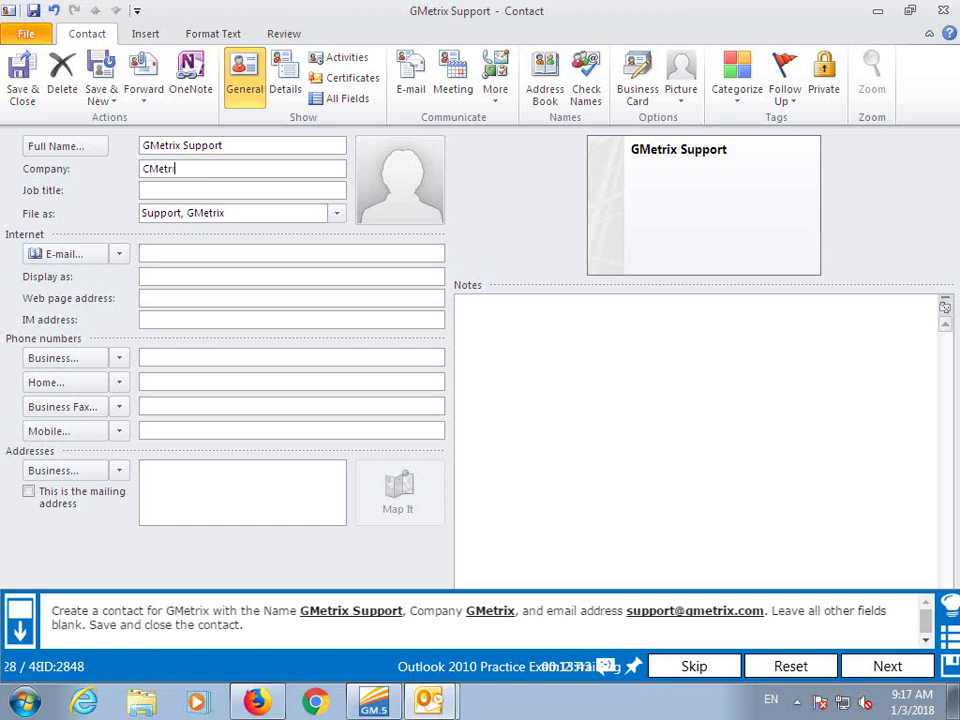
pyautogui.click(146, 168)
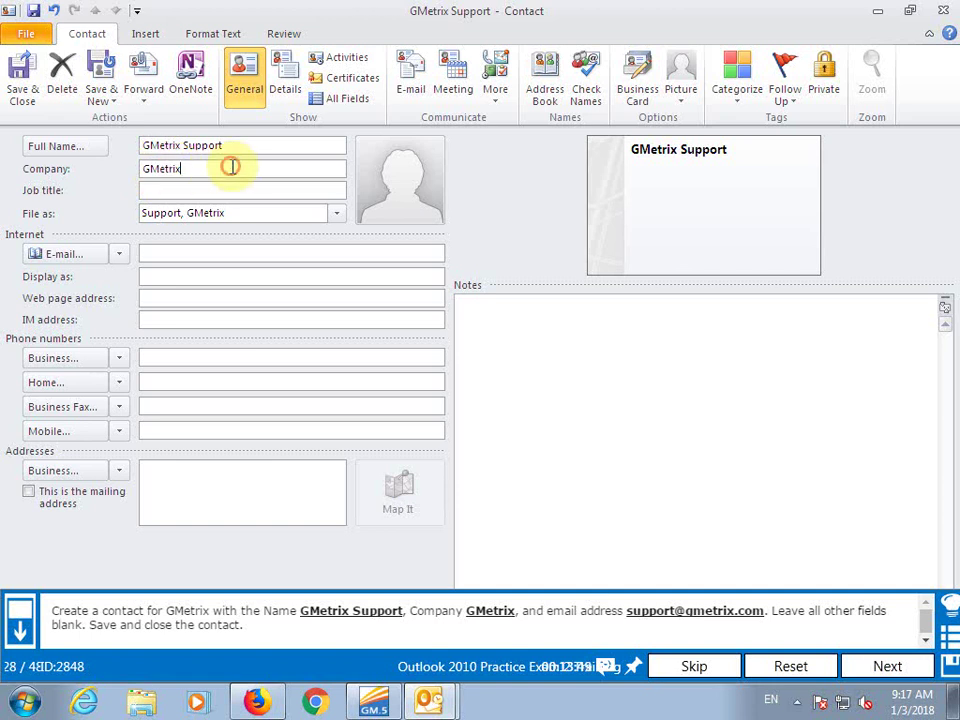
pyautogui.click(22, 80)
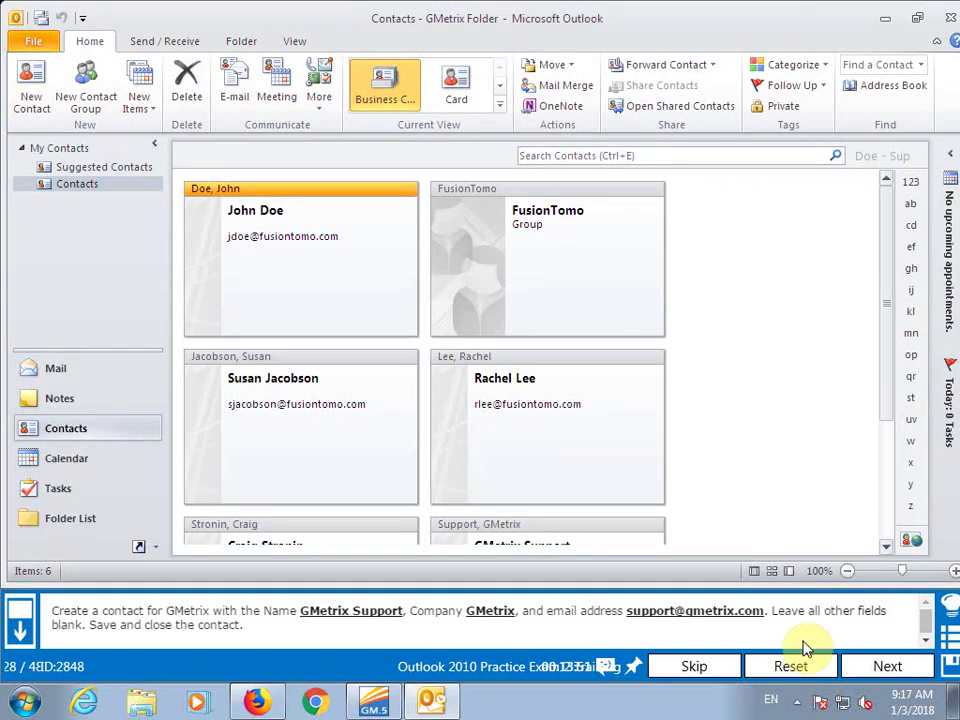
pyautogui.click(805, 648)
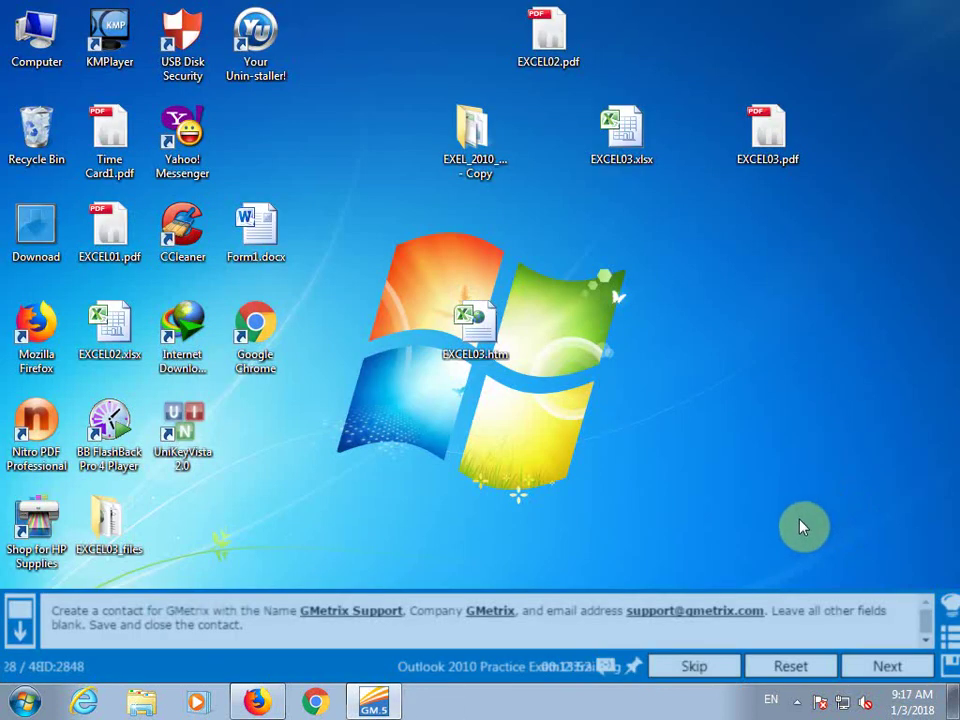
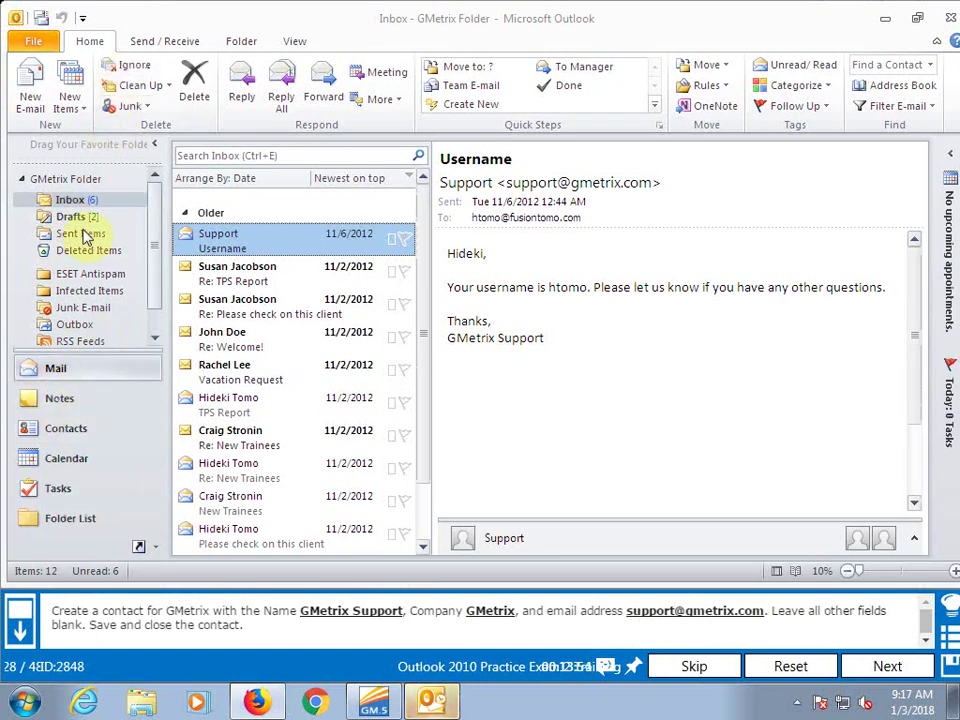
# Step: Create and save a contact 'GMetrix Support' with company GMetrix and the GMetrix support e-mail address
pyautogui.click(76, 432)
pyautogui.click(40, 100)
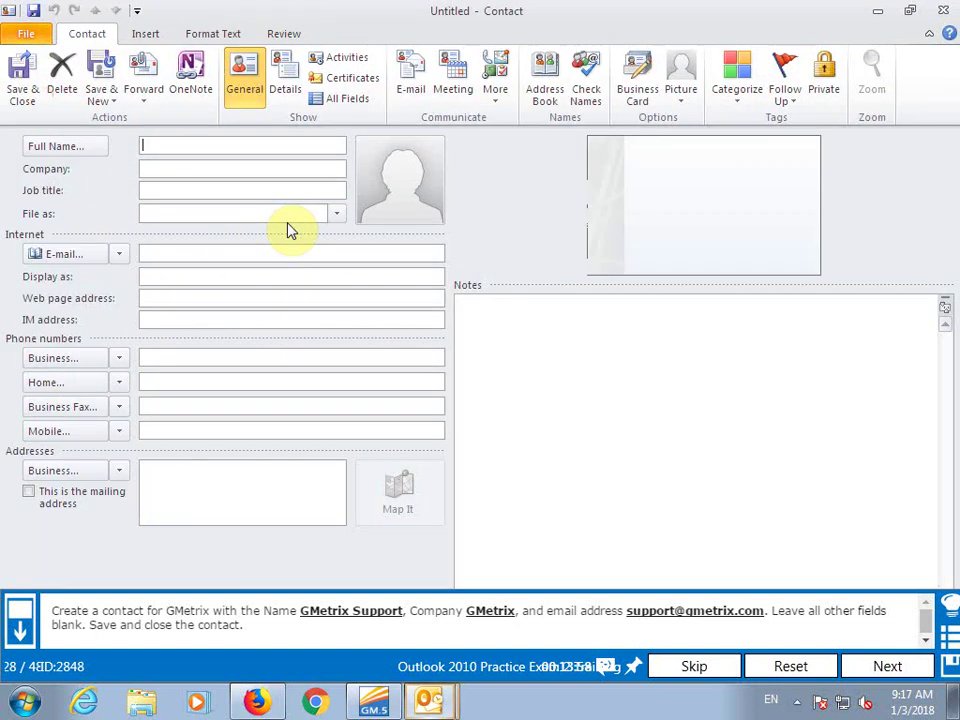
pyautogui.write('GMetrix Support')
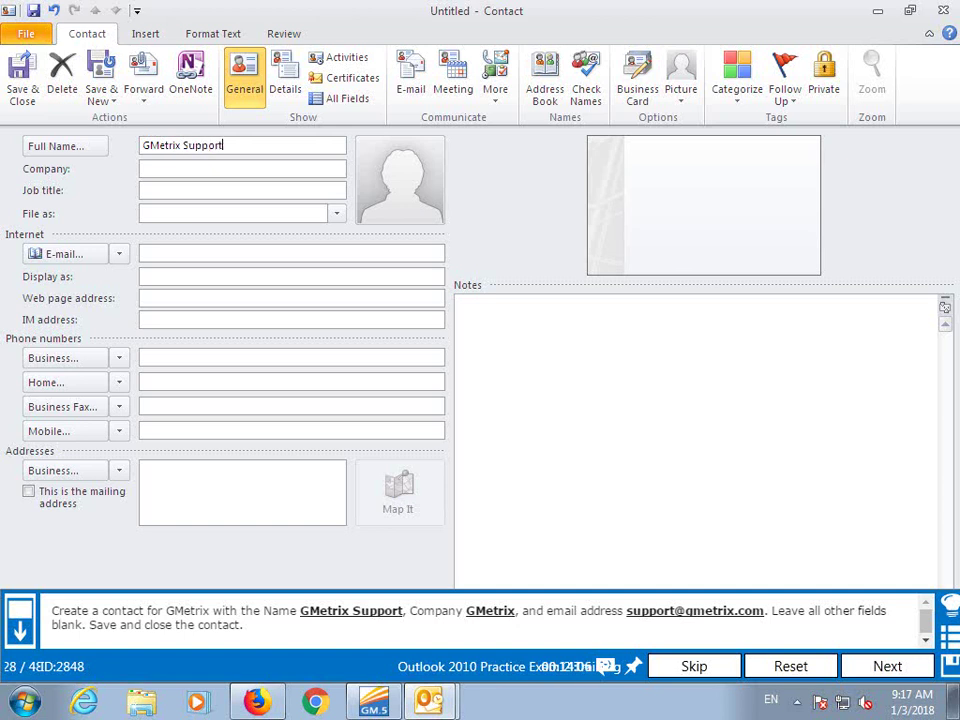
pyautogui.click(164, 168)
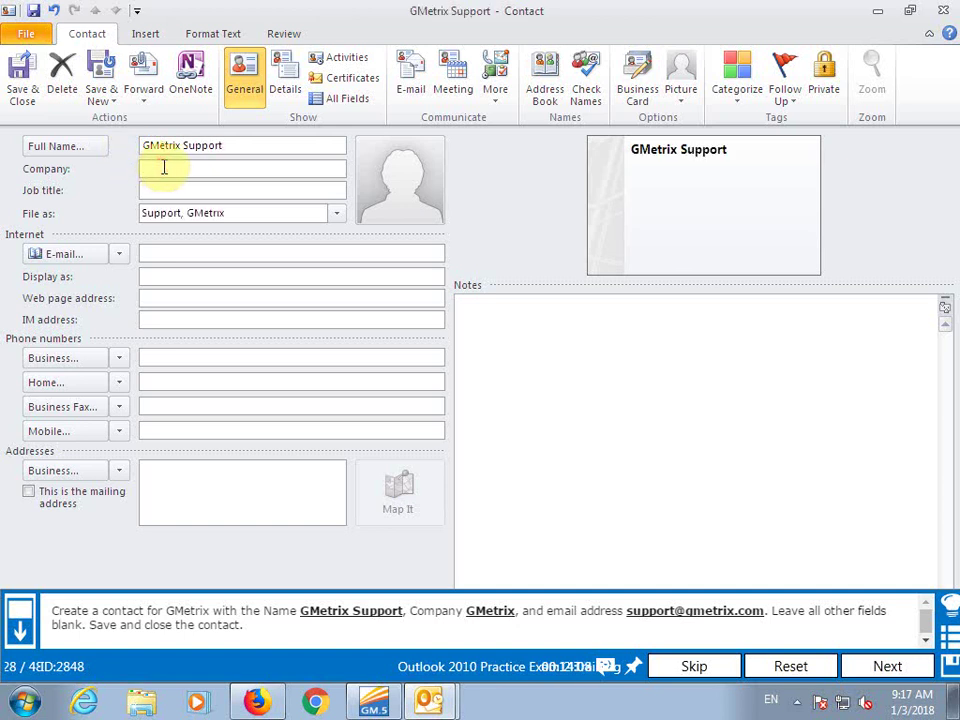
pyautogui.write('GMetri')
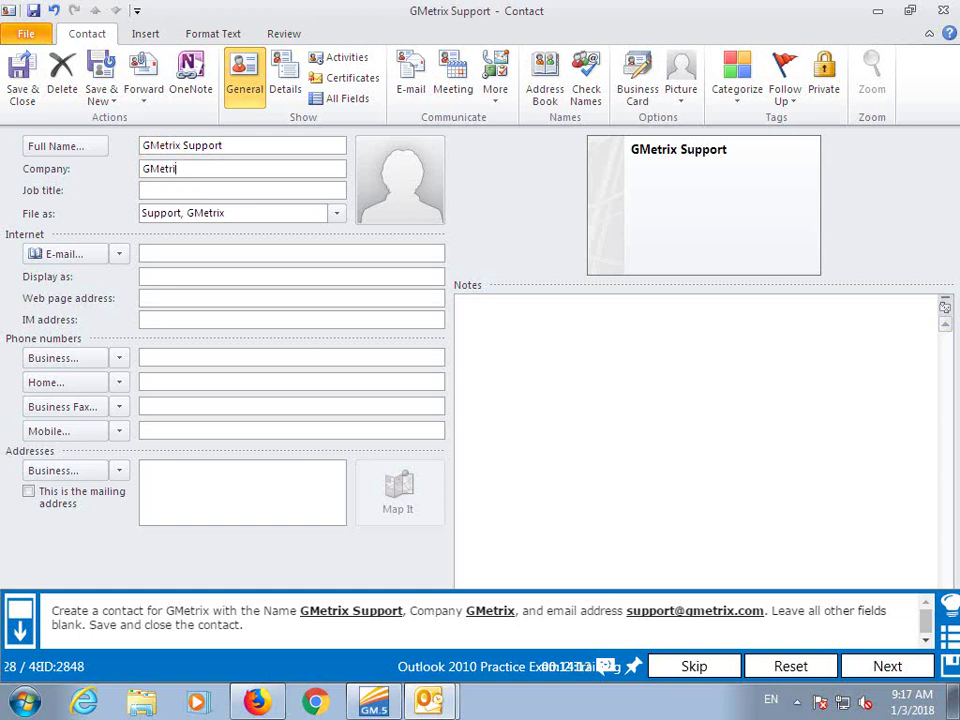
pyautogui.write('x')
pyautogui.click(176, 251)
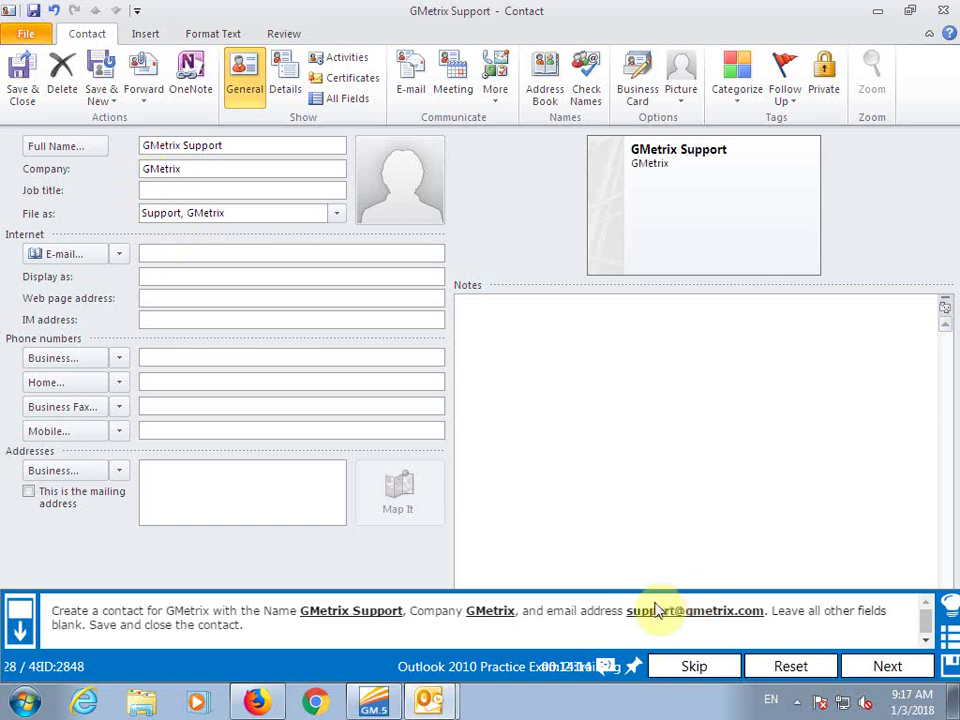
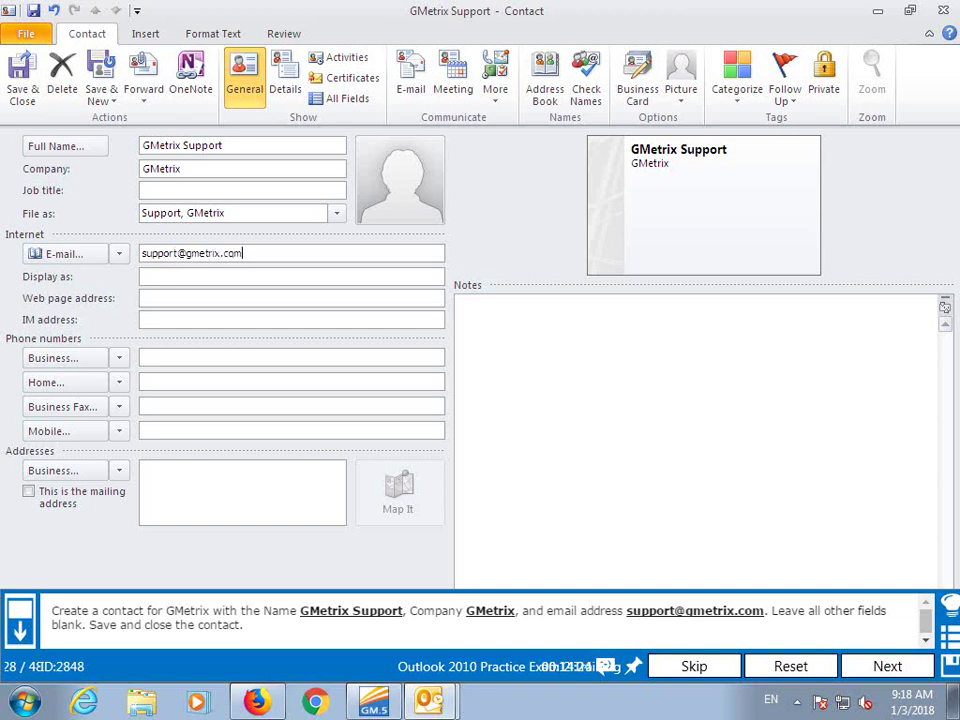
pyautogui.click(22, 80)
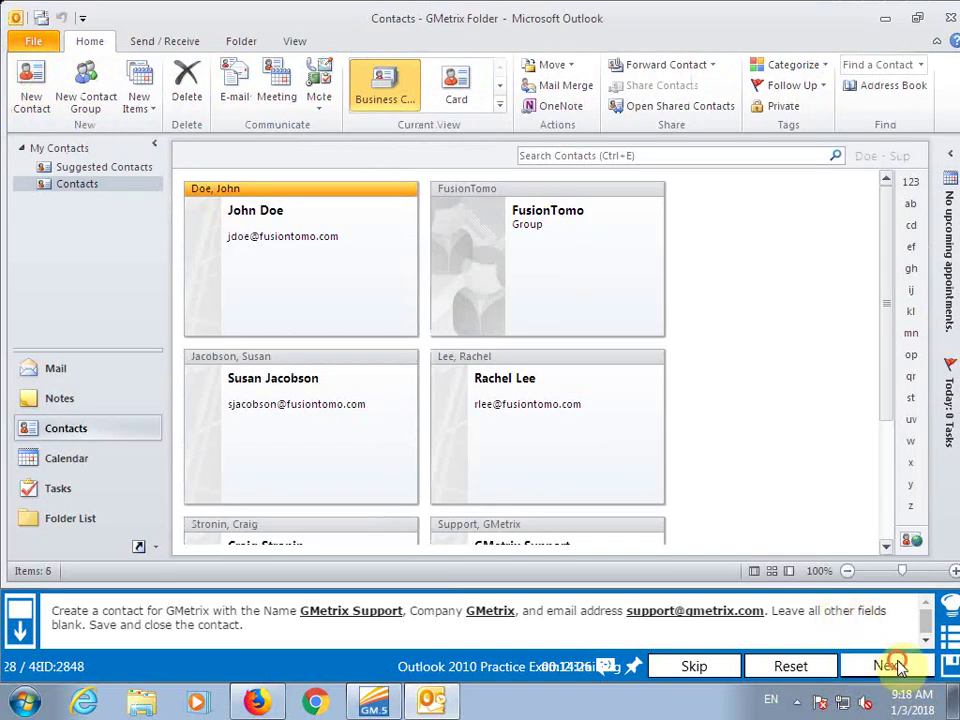
# Step: Save a new note reading 'Need new training videos' and advance to the next task
pyautogui.click(897, 666)
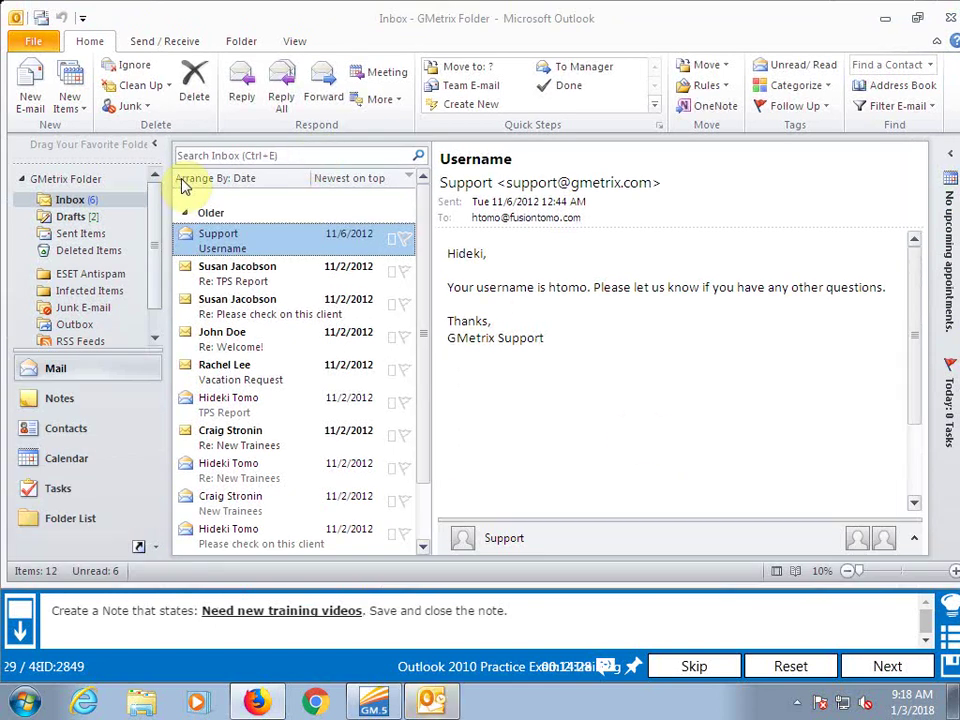
pyautogui.click(75, 398)
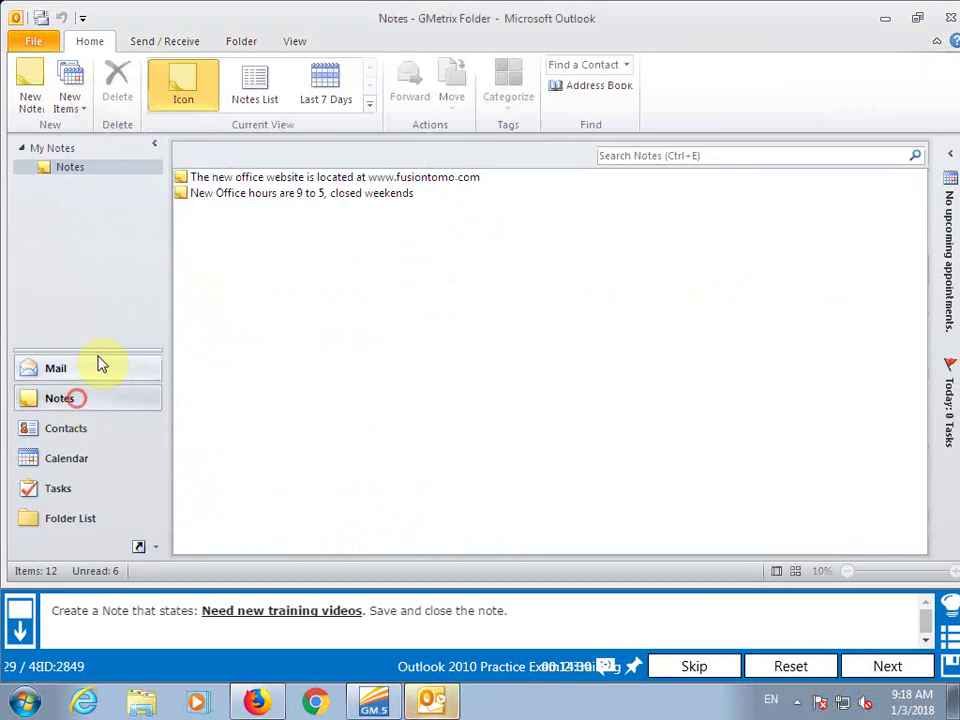
pyautogui.click(32, 80)
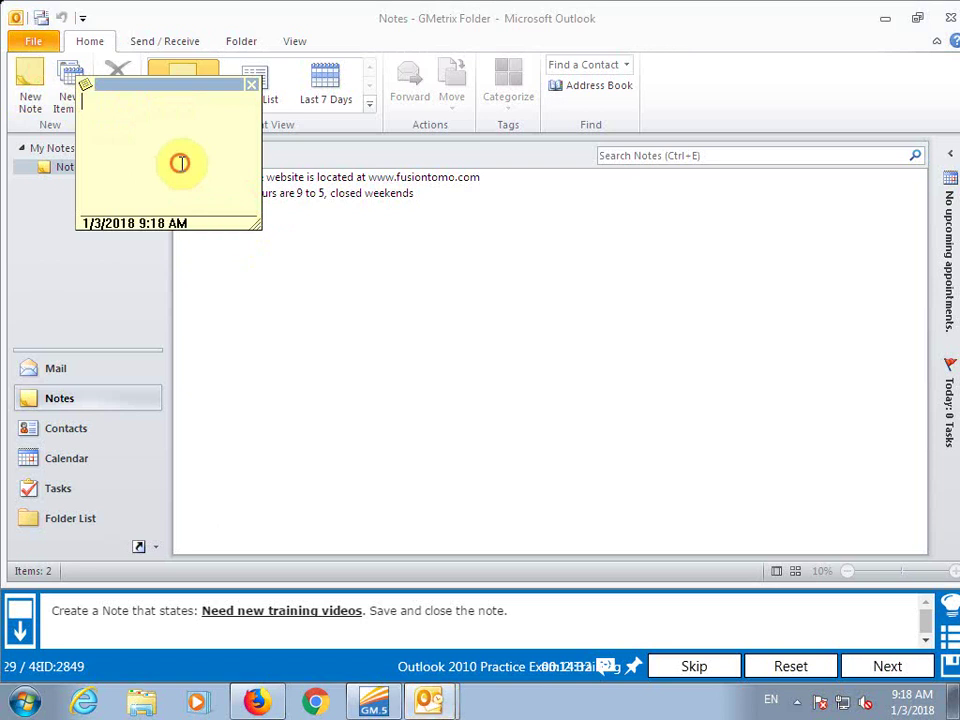
pyautogui.write('Need new training videos')
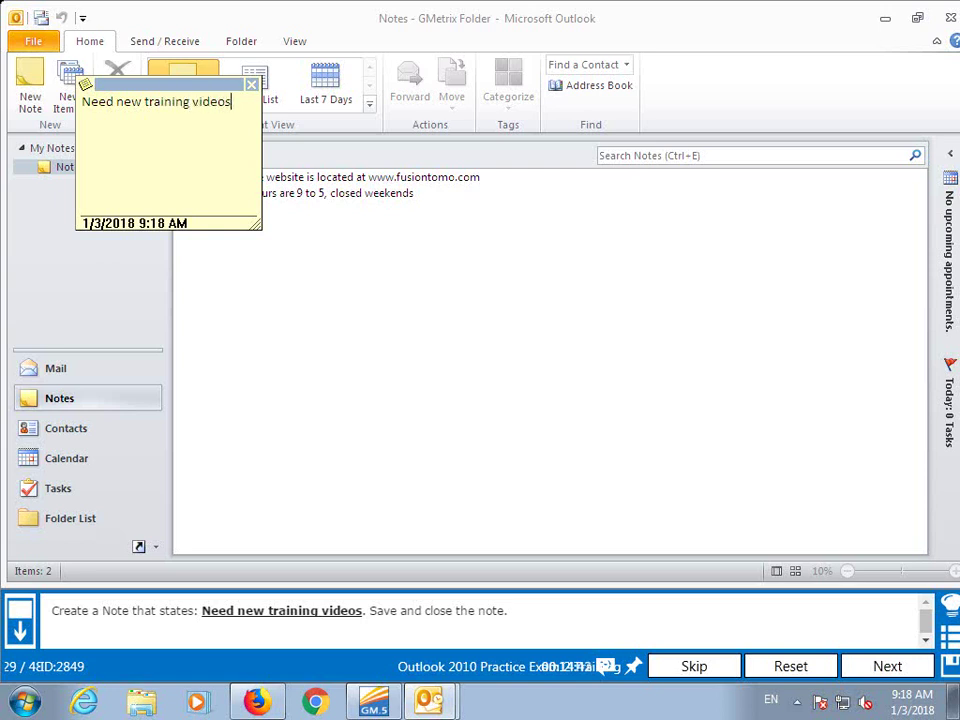
pyautogui.click(88, 88)
pyautogui.click(150, 303)
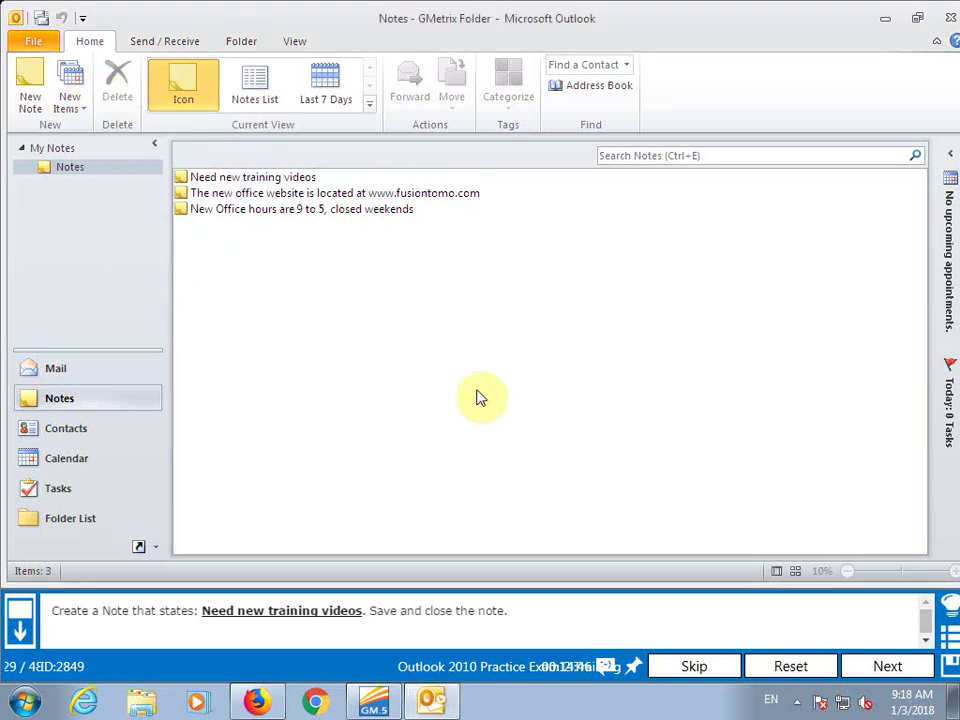
pyautogui.click(887, 666)
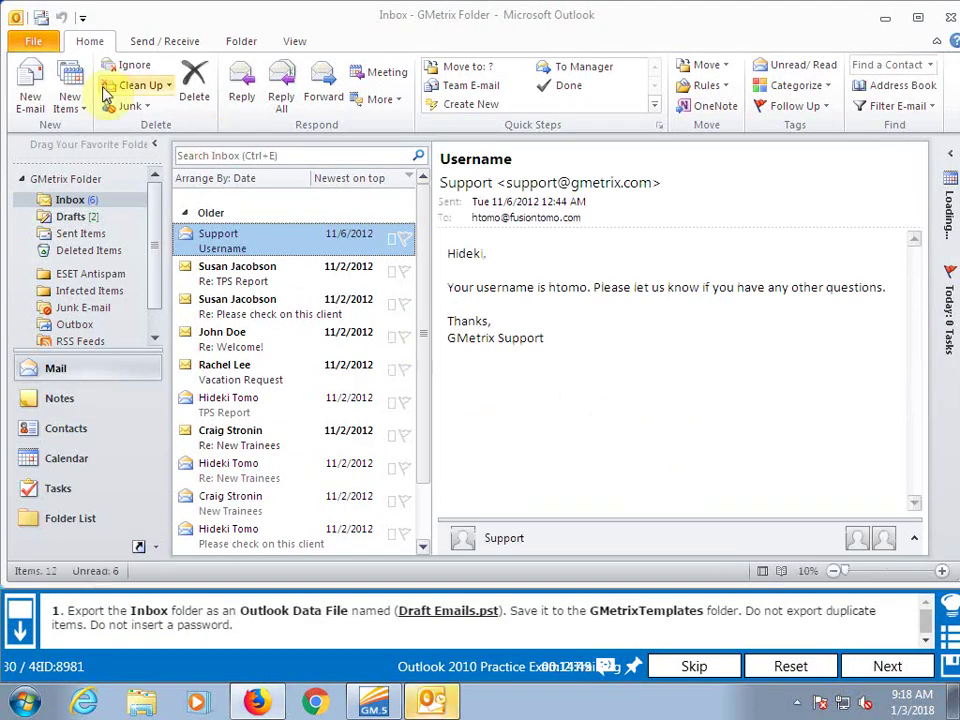
# Step: Launch the Import and Export wizard from the File backstage's Open page
pyautogui.click(33, 41)
pyautogui.click(88, 270)
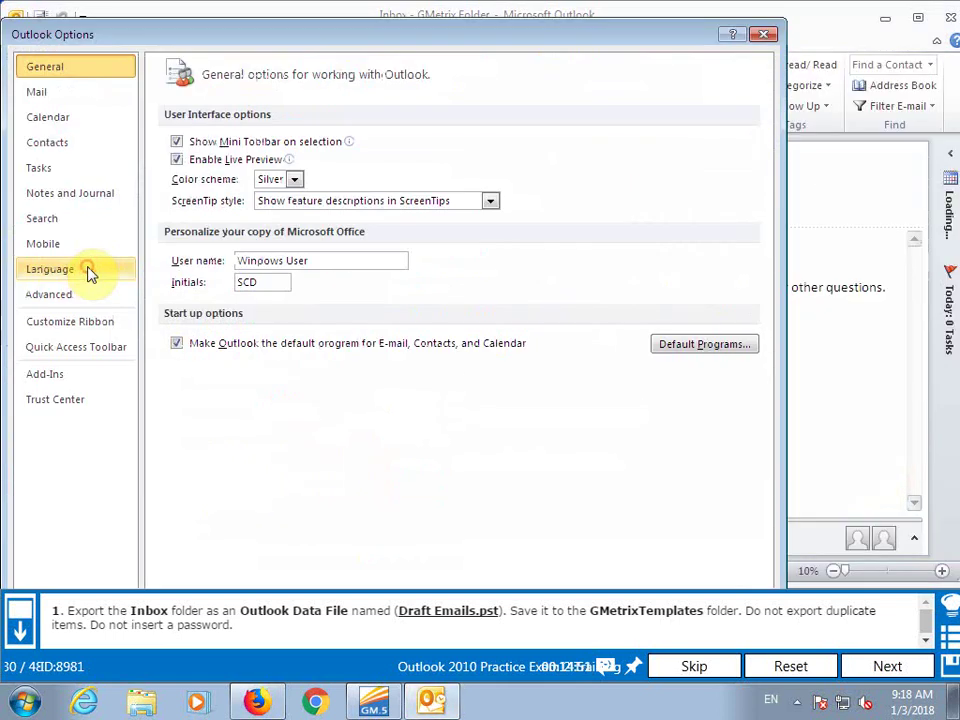
pyautogui.click(758, 37)
pyautogui.click(33, 41)
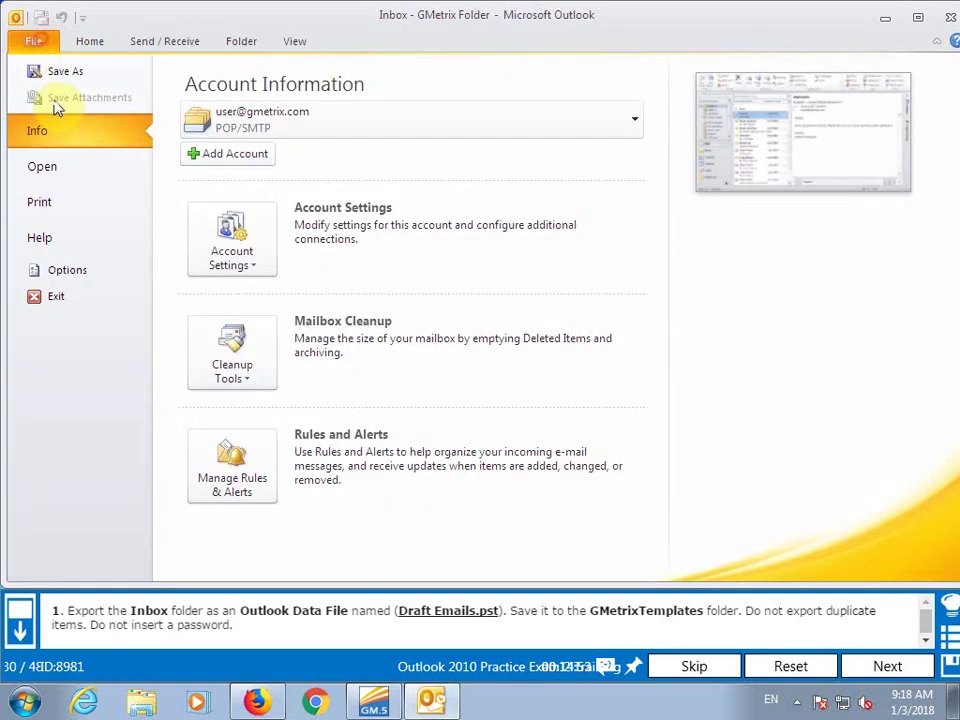
pyautogui.click(45, 168)
pyautogui.click(225, 248)
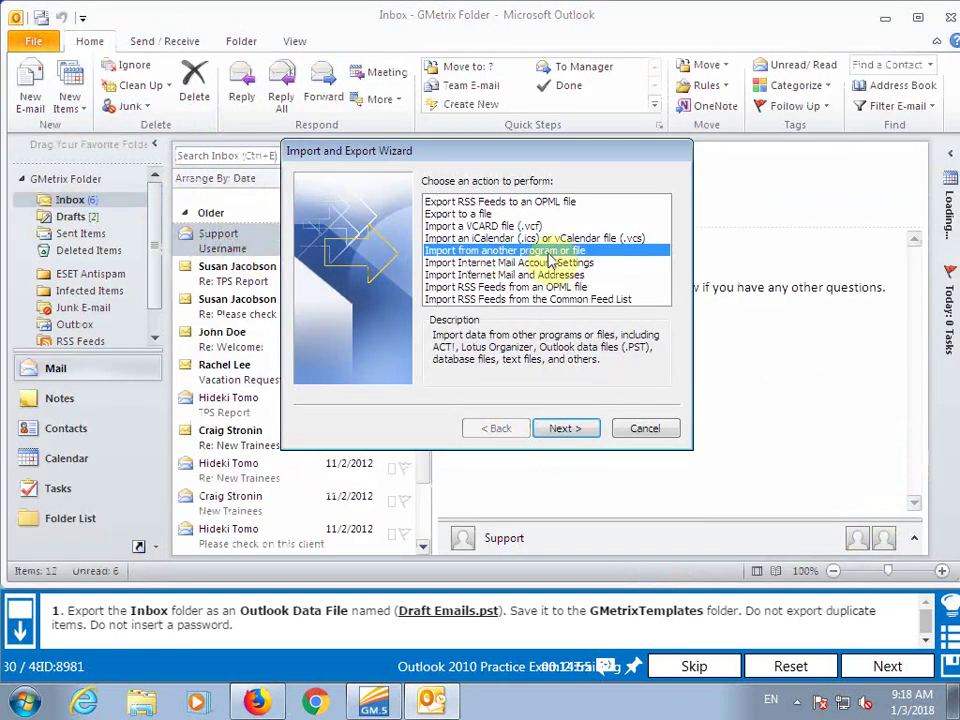
# Step: Export the Inbox to an Outlook Data File (.pst), excluding duplicate items
pyautogui.click(457, 214)
pyautogui.click(577, 428)
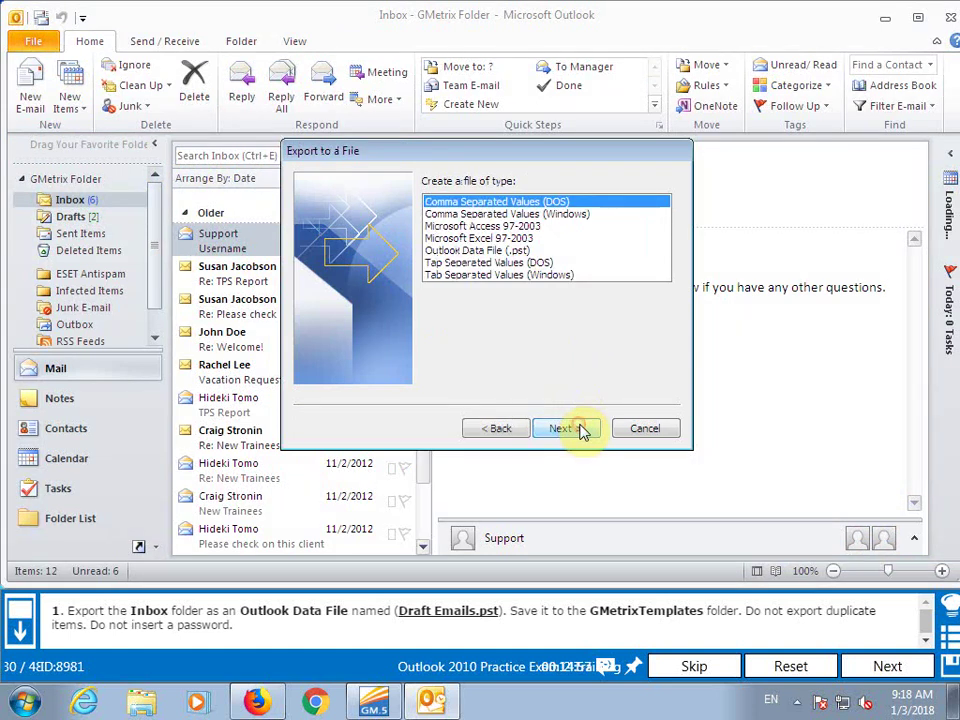
pyautogui.click(485, 250)
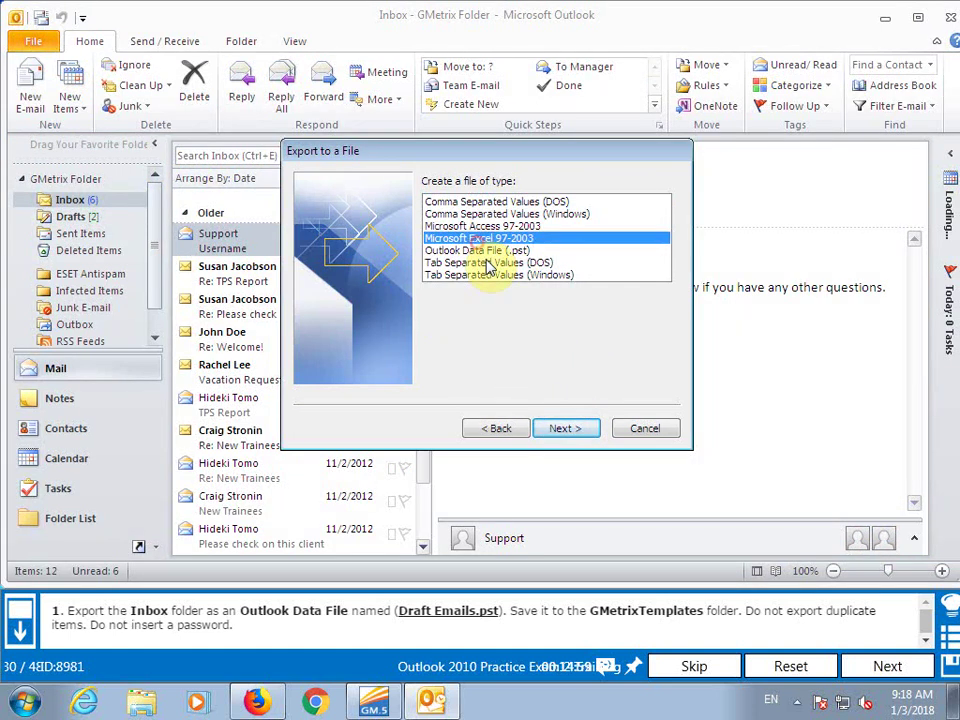
pyautogui.click(578, 438)
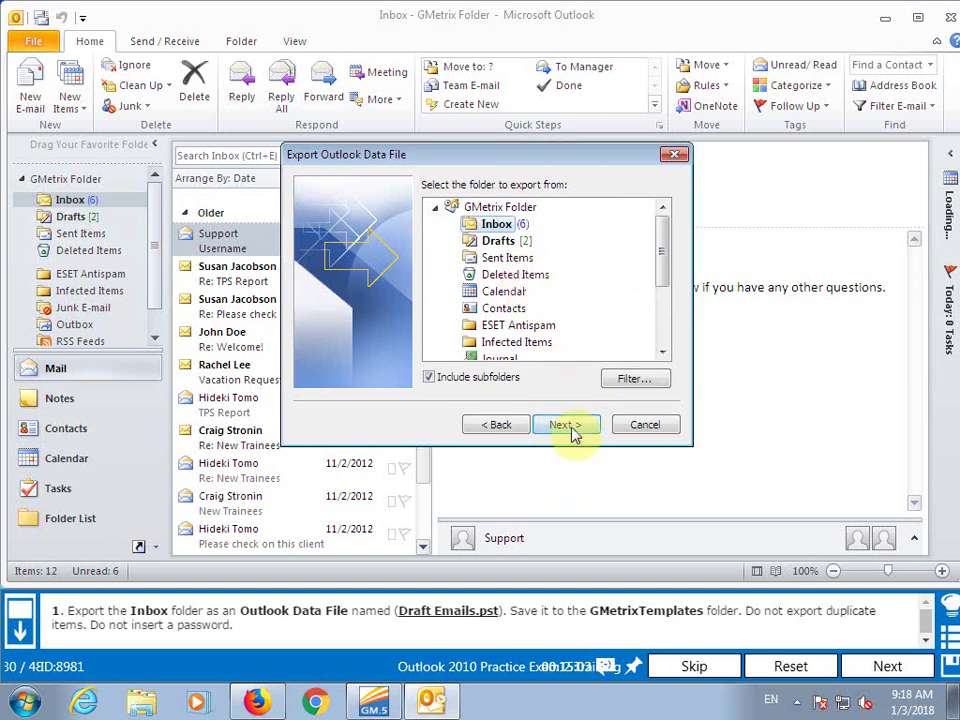
pyautogui.click(570, 427)
pyautogui.click(502, 284)
# Step: Save the export file as Draft Emails.pst in the GMetrixTemplates folder
pyautogui.click(648, 206)
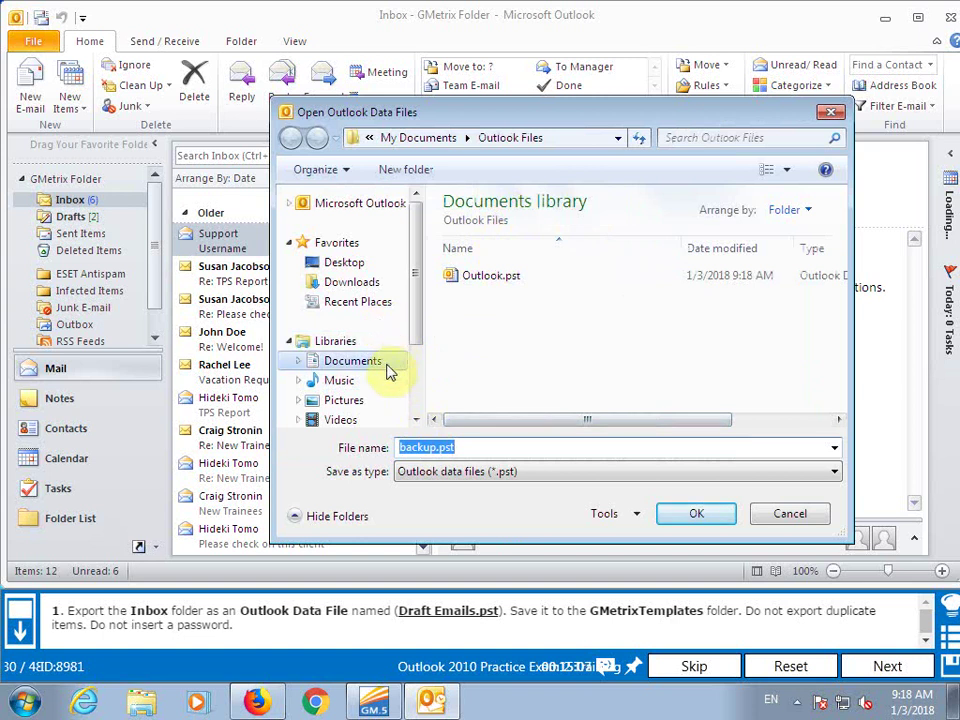
pyautogui.click(352, 361)
pyautogui.doubleClick(501, 236)
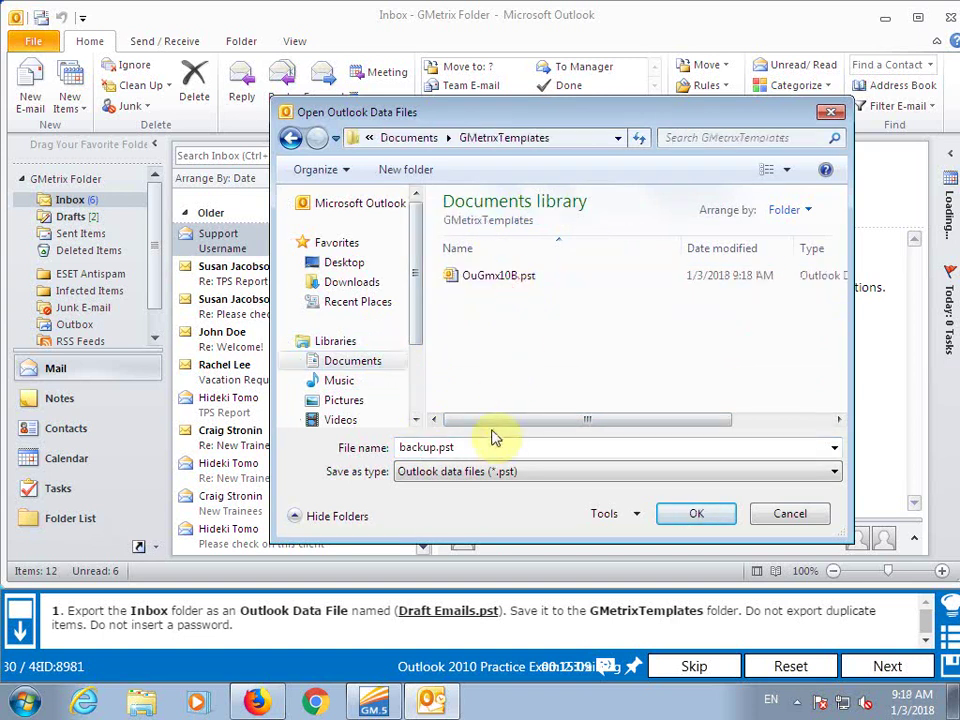
pyautogui.doubleClick(490, 441)
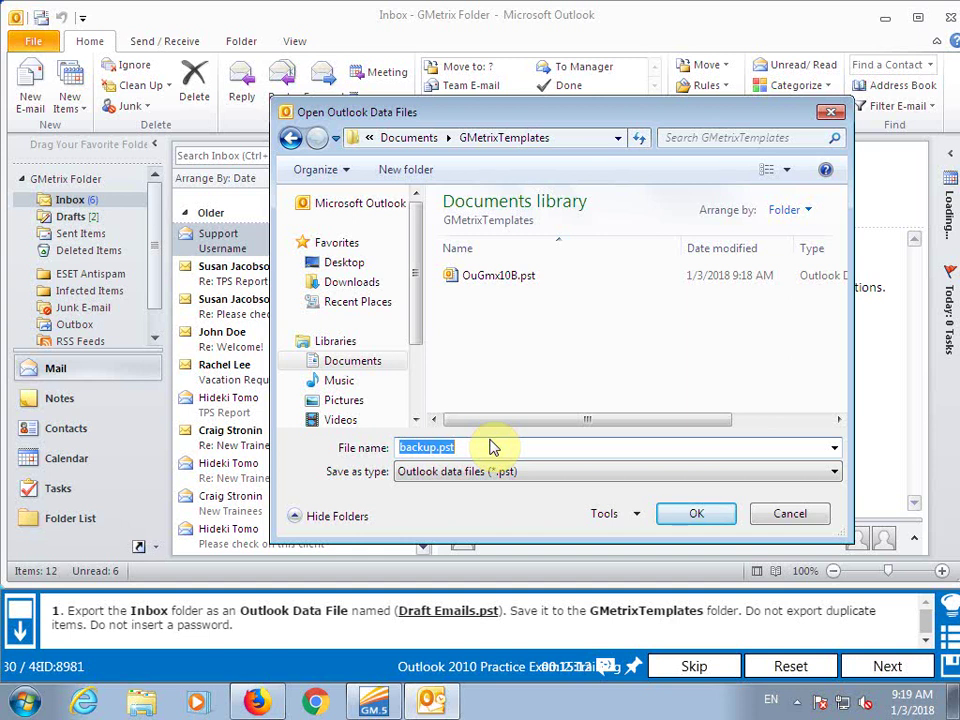
pyautogui.write('Draft Emails')
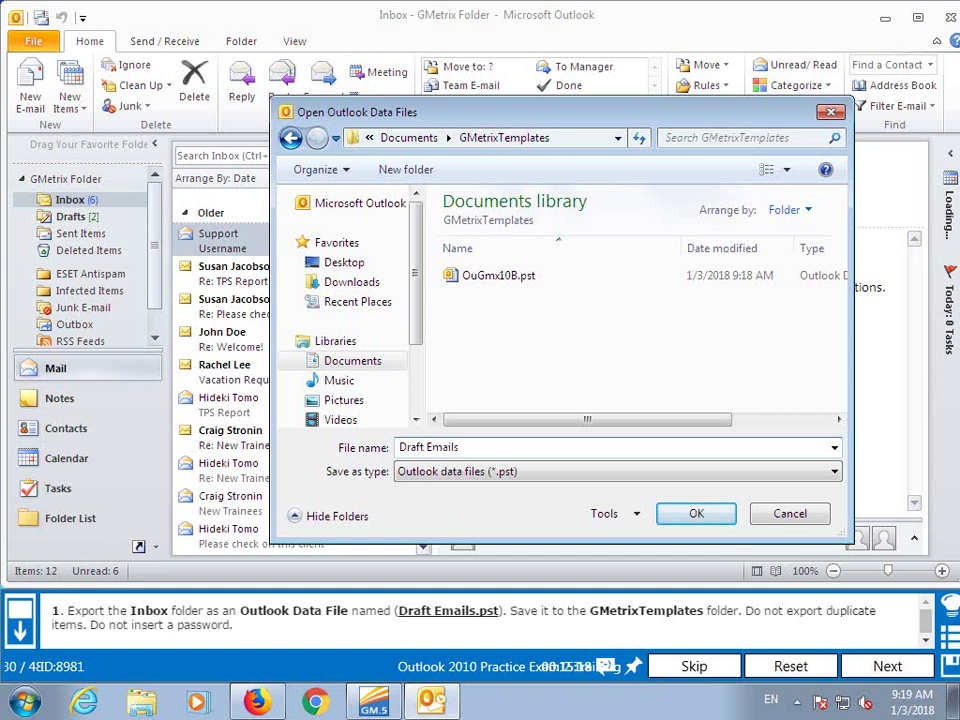
pyautogui.click(700, 514)
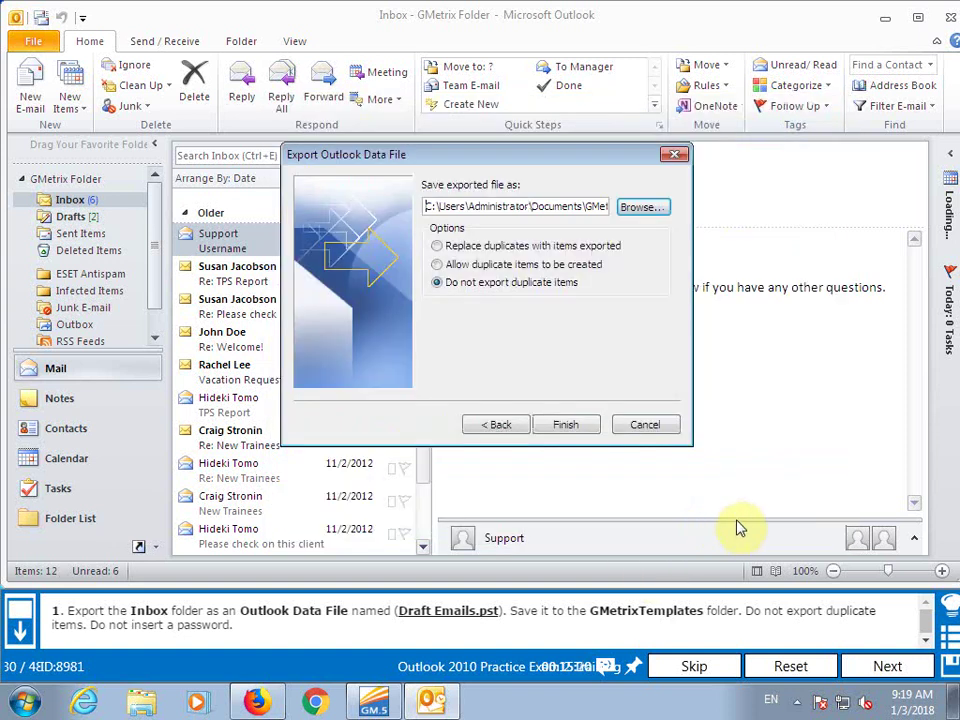
# Step: Finish the export without a password and advance to the next task
pyautogui.click(581, 427)
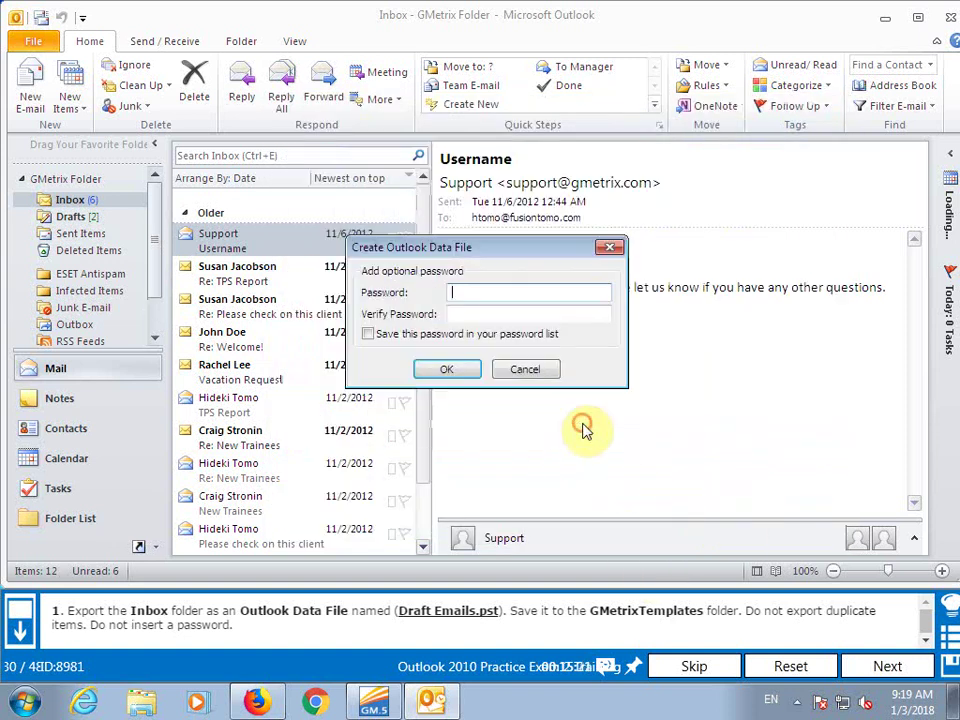
pyautogui.click(446, 370)
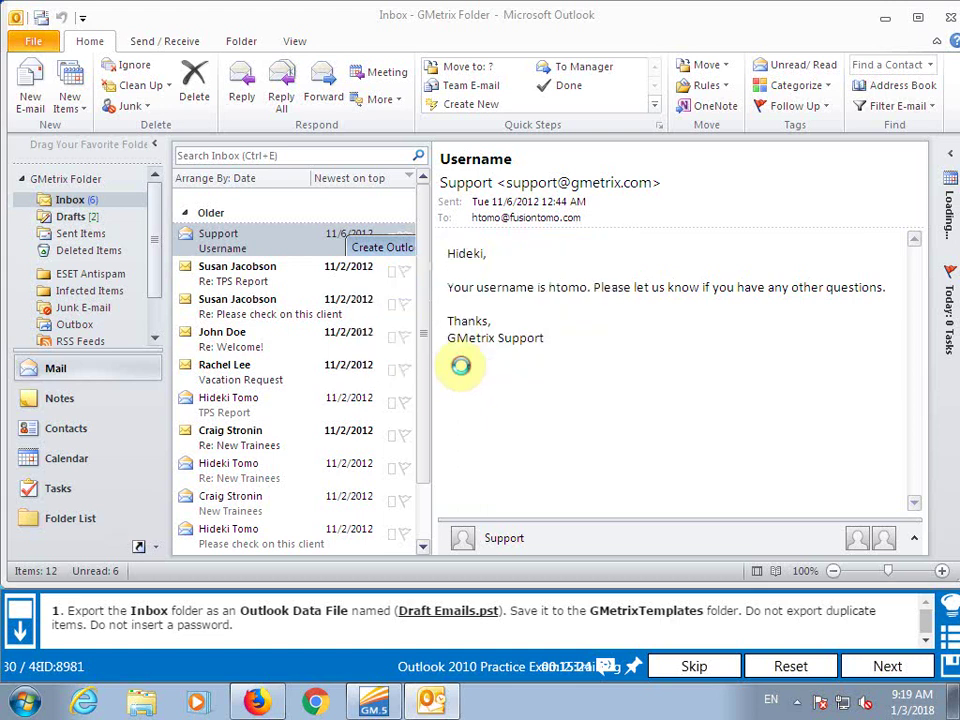
pyautogui.click(887, 666)
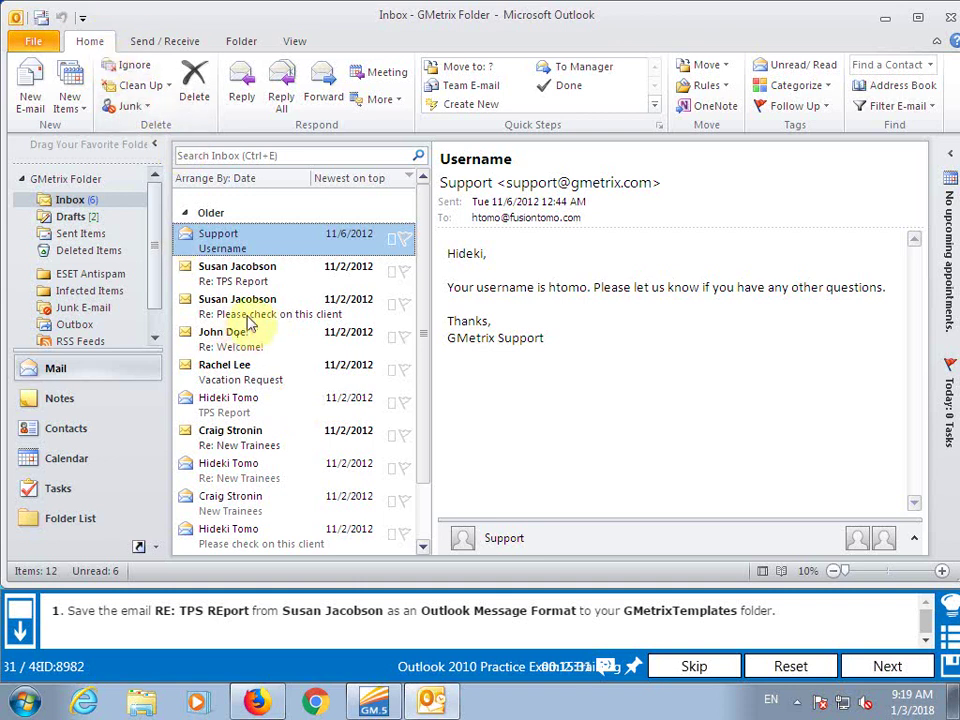
# Step: Save the Re: TPS Report email as an Outlook message file in GMetrixTemplates
pyautogui.click(250, 280)
pyautogui.doubleClick(252, 287)
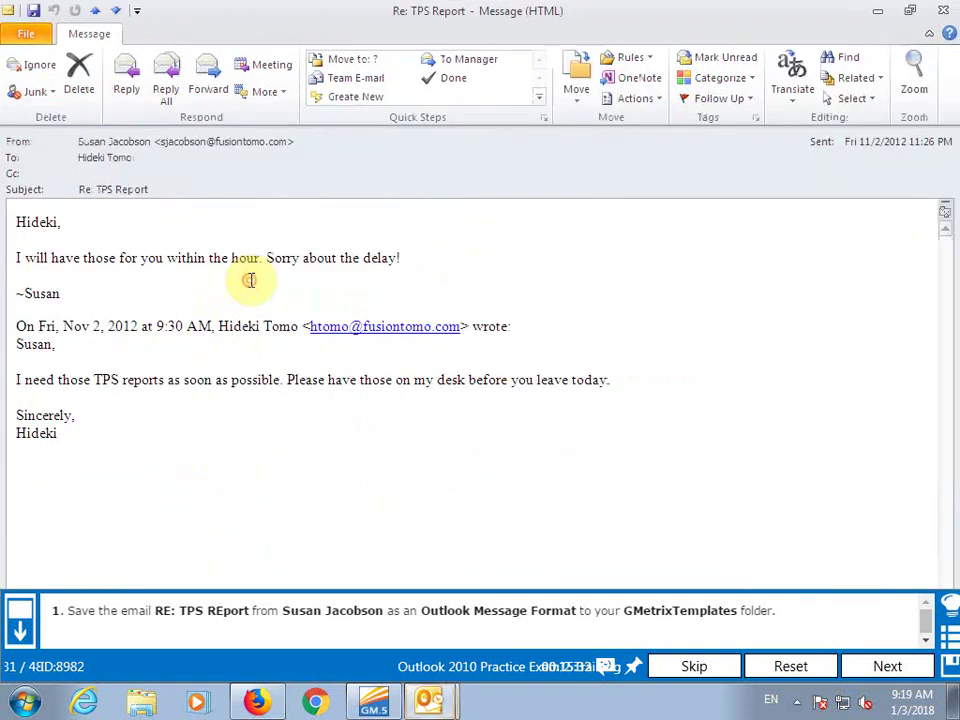
pyautogui.click(26, 34)
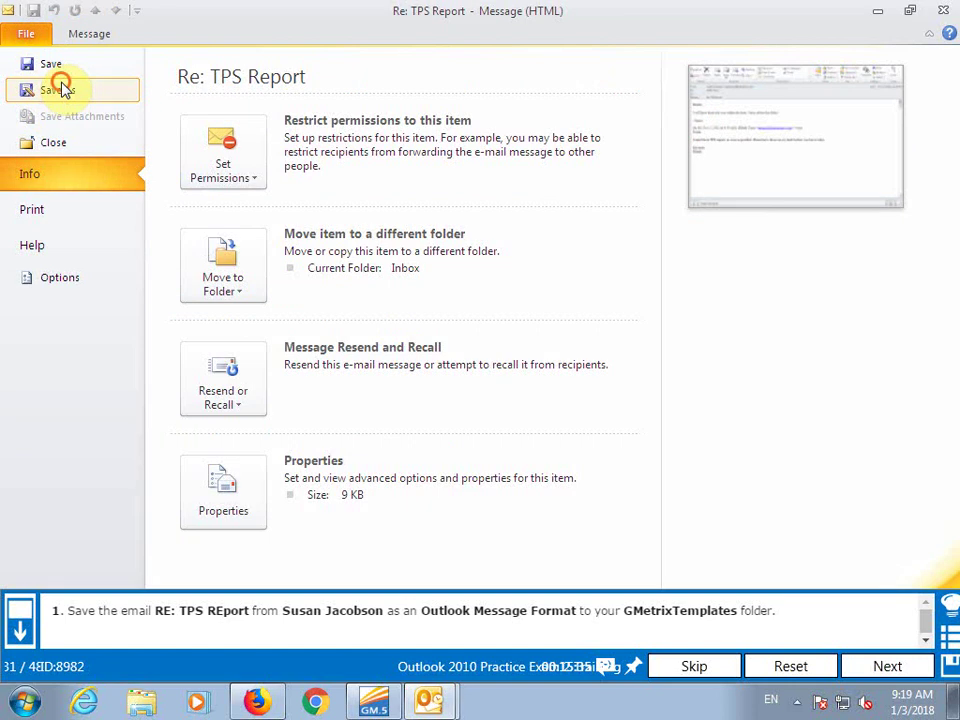
pyautogui.click(30, 88)
pyautogui.doubleClick(259, 203)
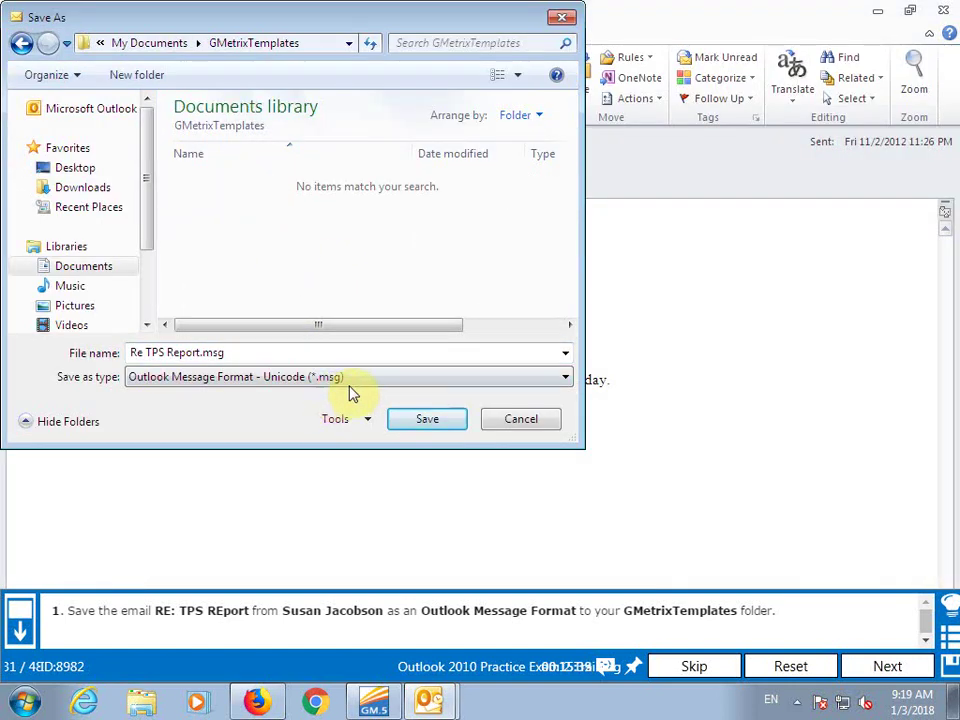
pyautogui.click(443, 421)
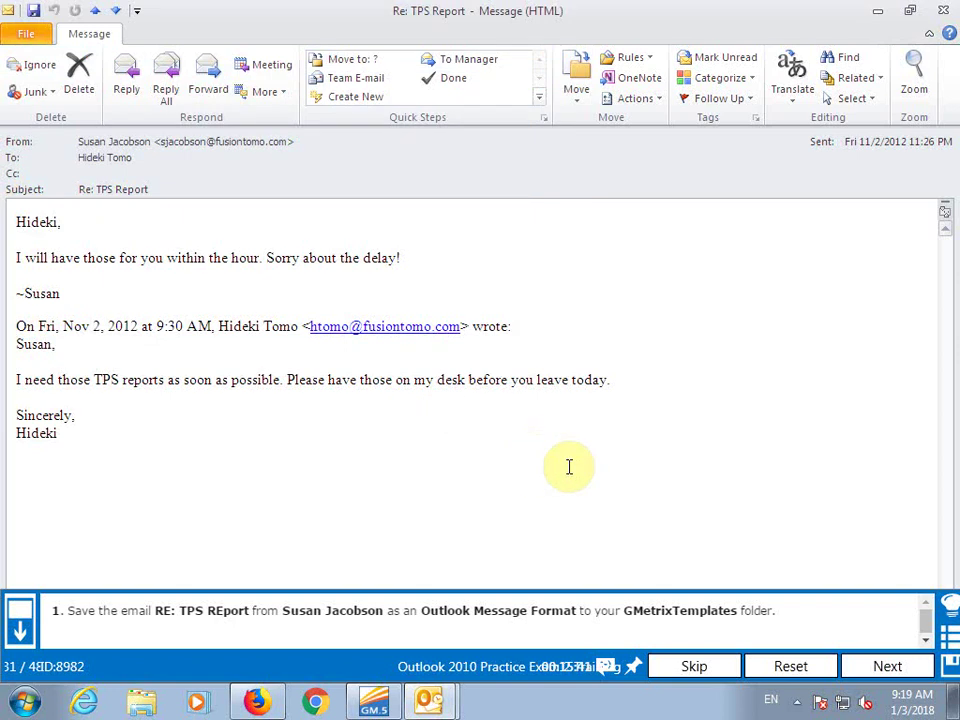
# Step: Advance past the exam's error message and skip to the following task
pyautogui.click(893, 666)
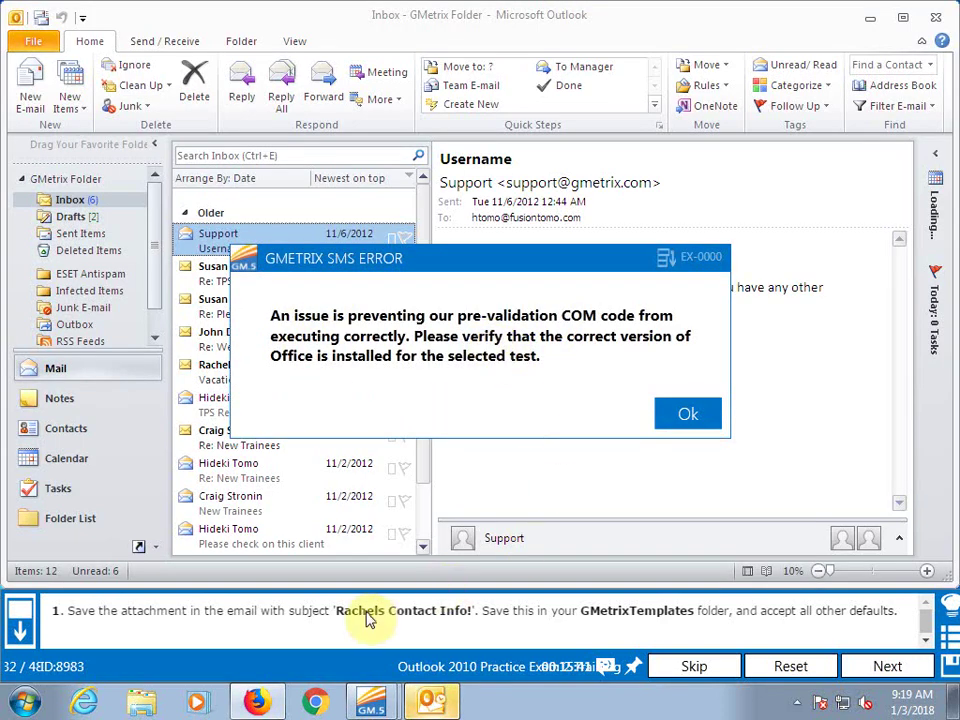
pyautogui.click(686, 420)
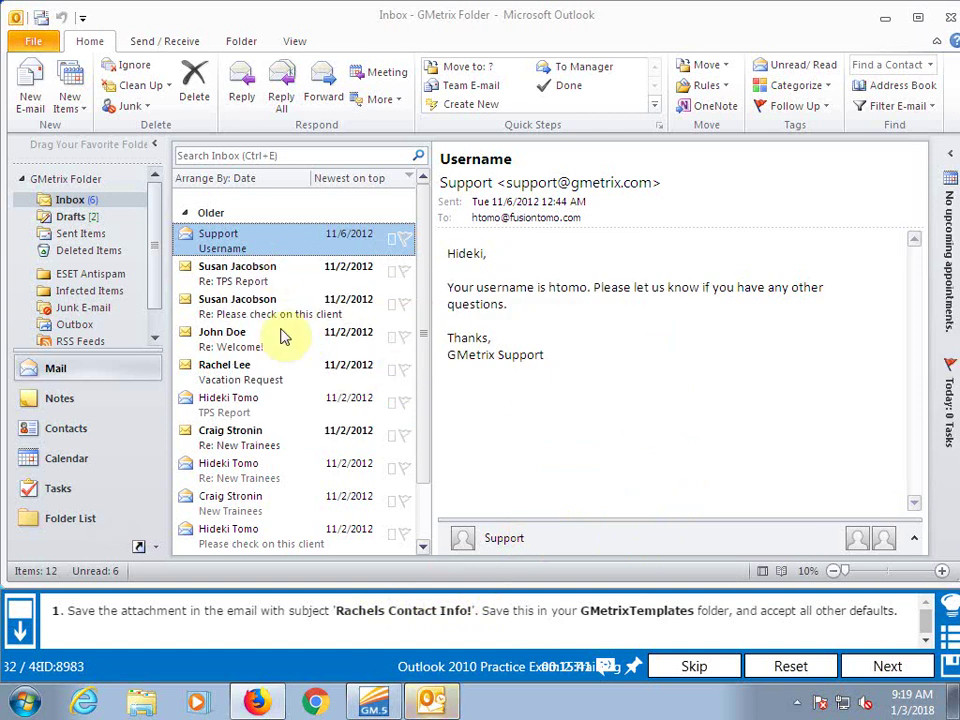
pyautogui.click(915, 666)
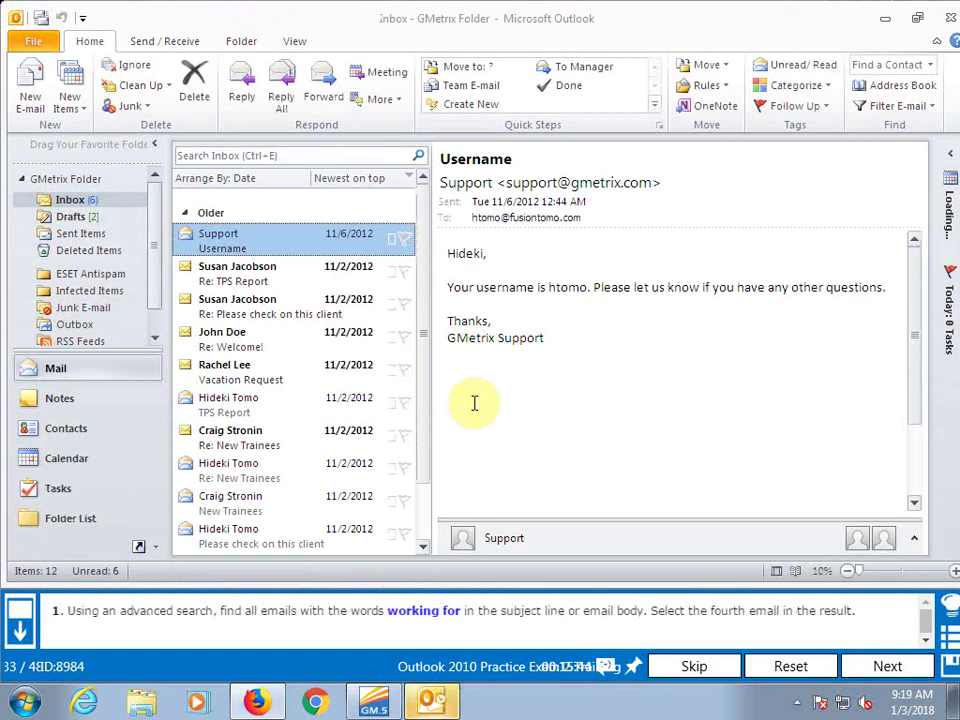
# Step: Search all Outlook items for 'working for' in the body, pick the fourth result, then advance
pyautogui.click(353, 160)
pyautogui.click(505, 108)
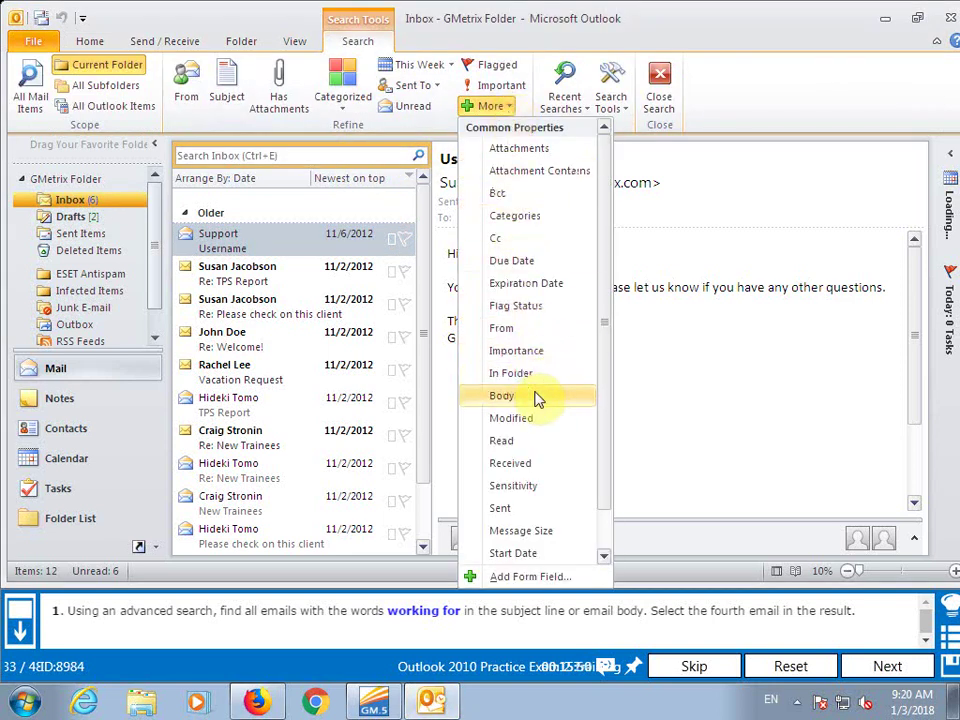
pyautogui.click(502, 396)
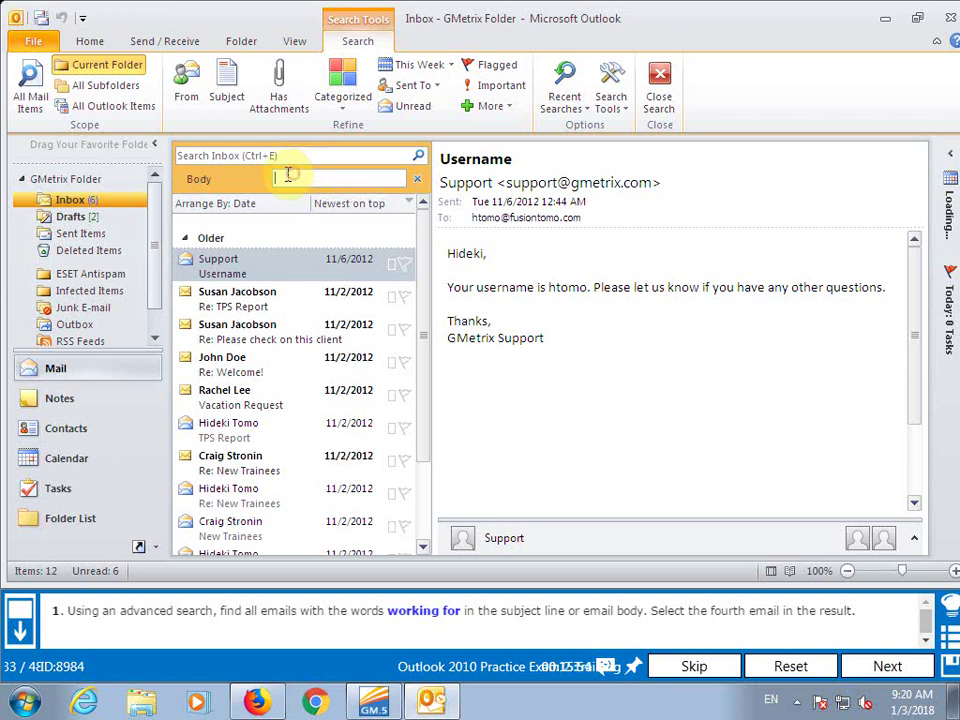
pyautogui.click(85, 105)
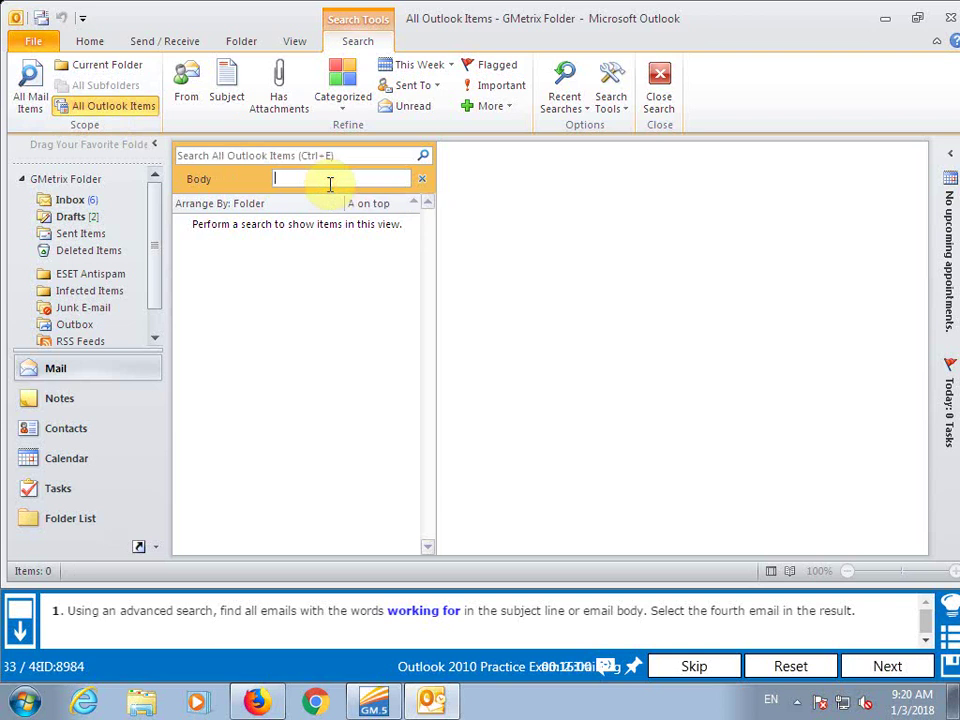
pyautogui.click(330, 180)
pyautogui.write('wor')
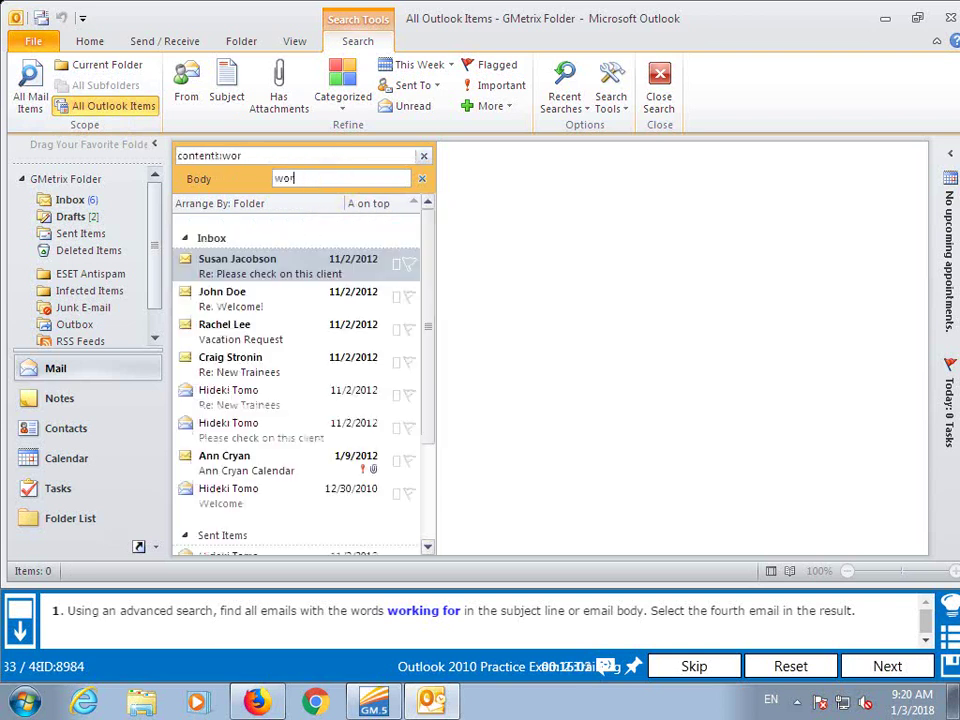
pyautogui.write('king for')
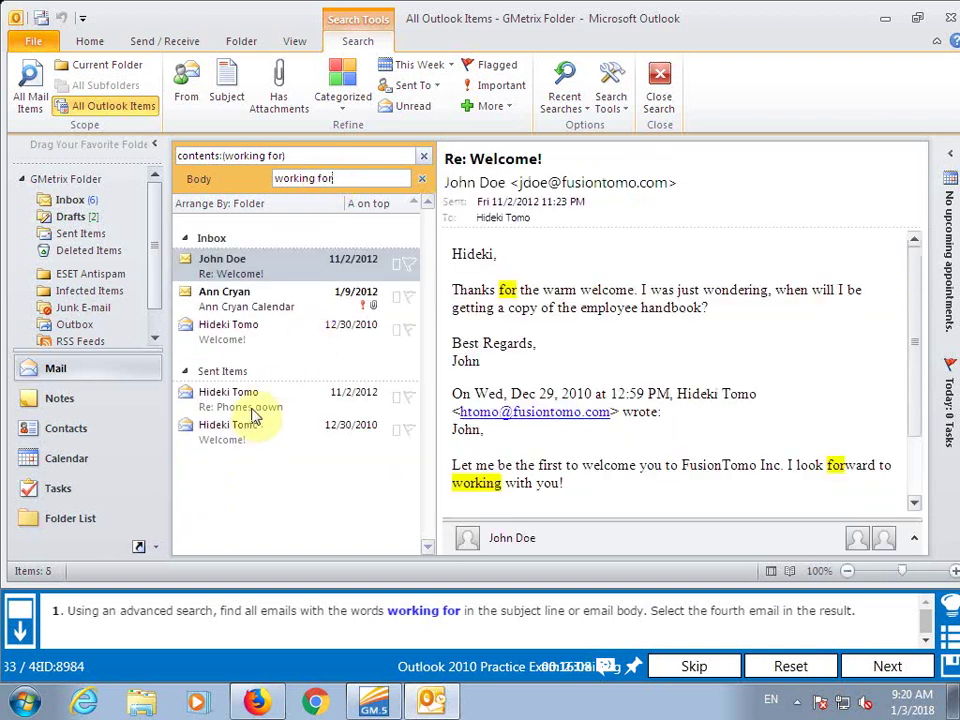
pyautogui.click(254, 410)
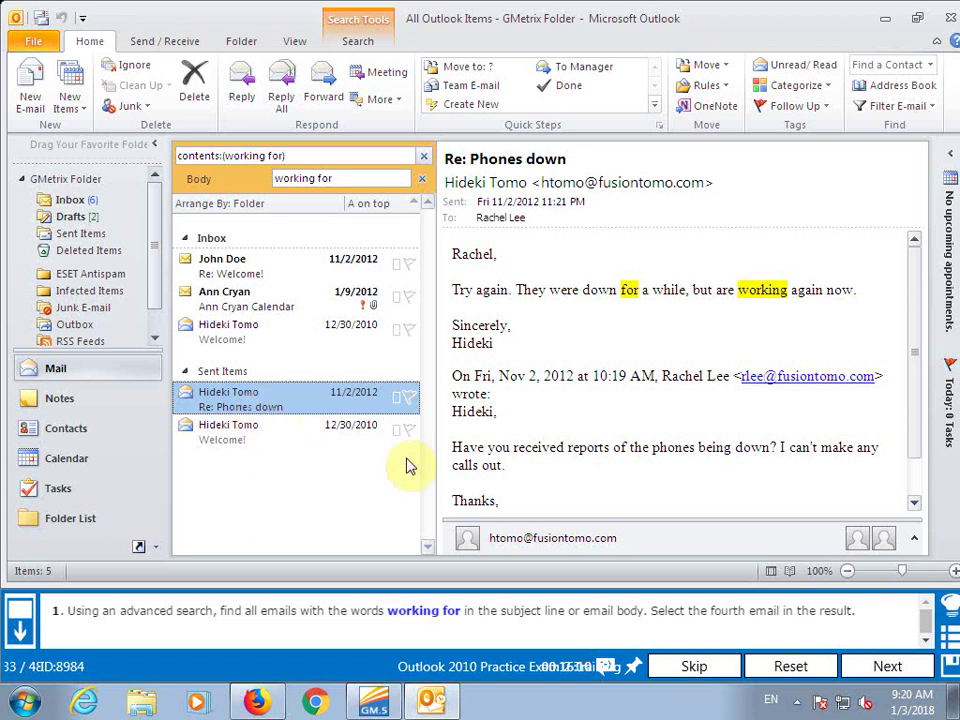
pyautogui.click(868, 668)
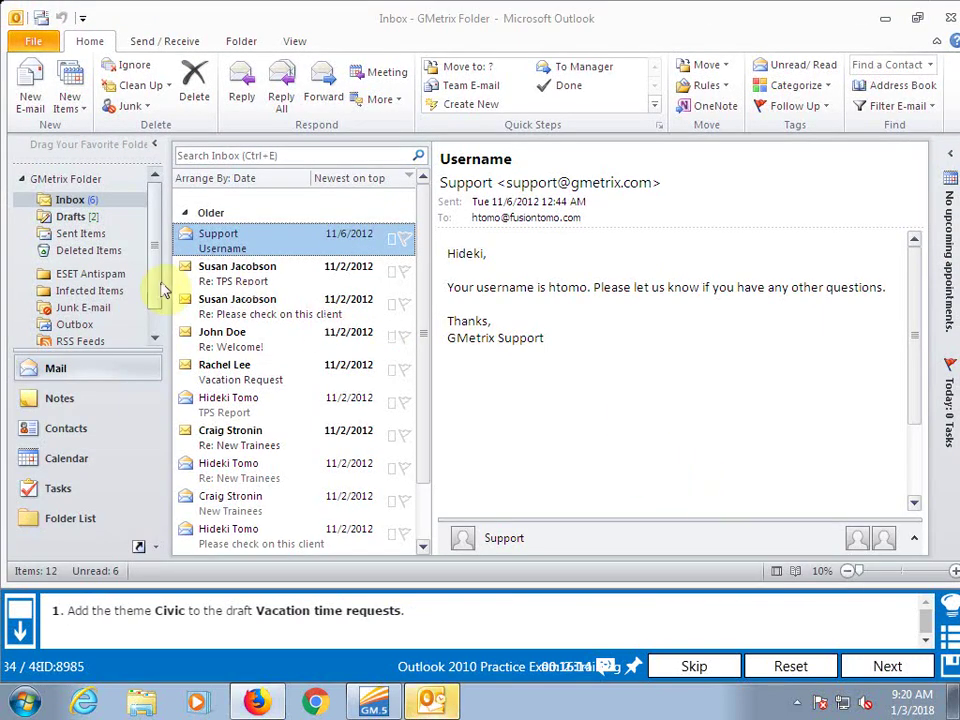
# Step: Apply the Civic theme to the Vacation time requests draft and advance to the next task
pyautogui.click(98, 216)
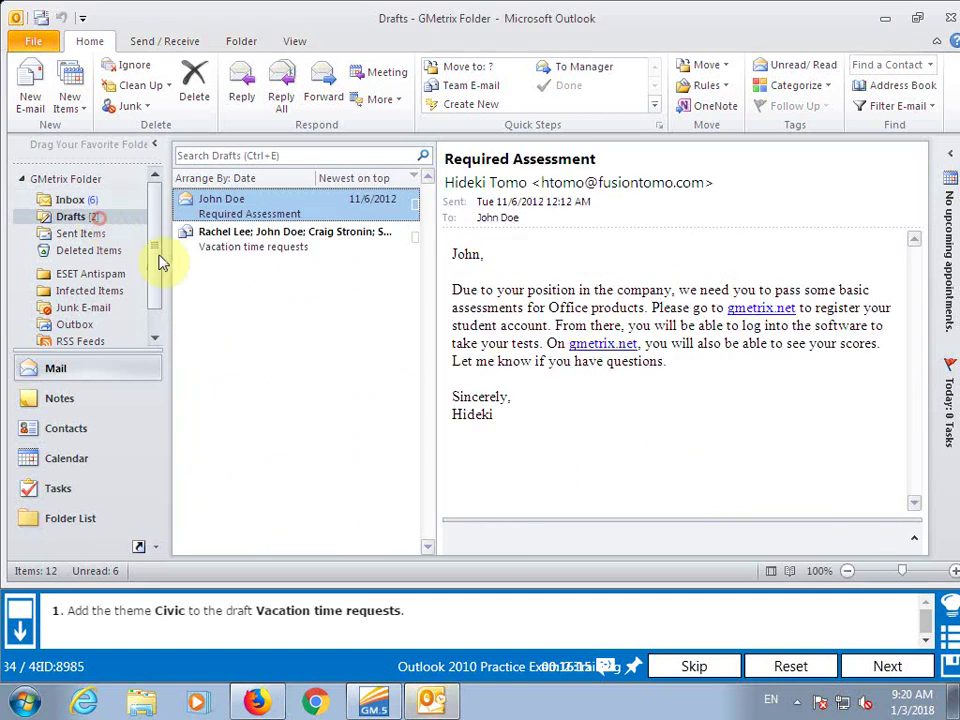
pyautogui.click(274, 252)
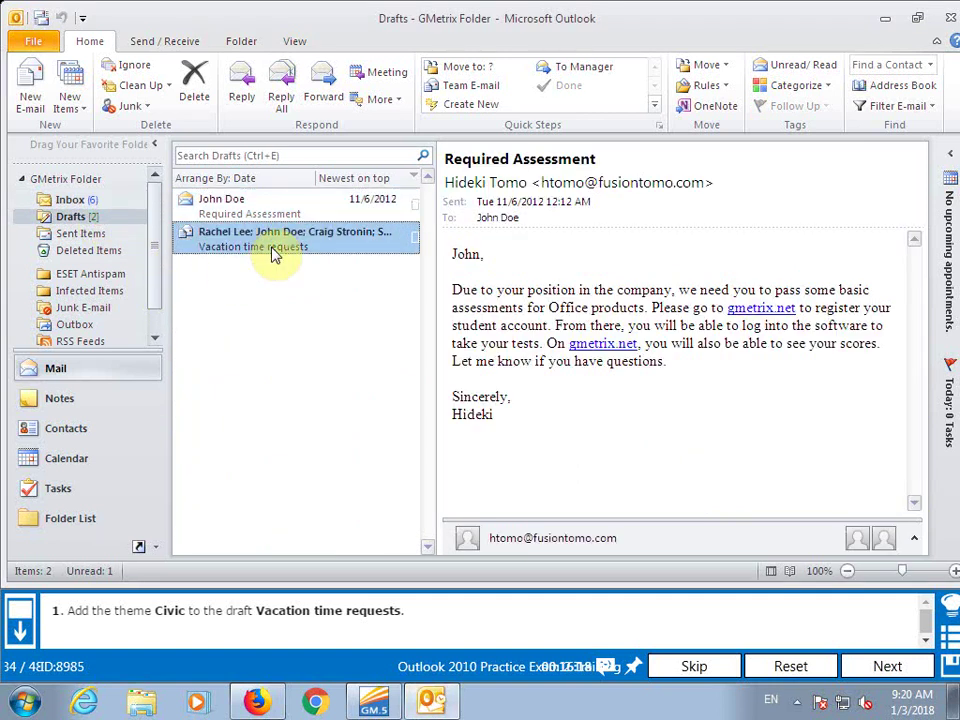
pyautogui.doubleClick(274, 252)
pyautogui.click(210, 38)
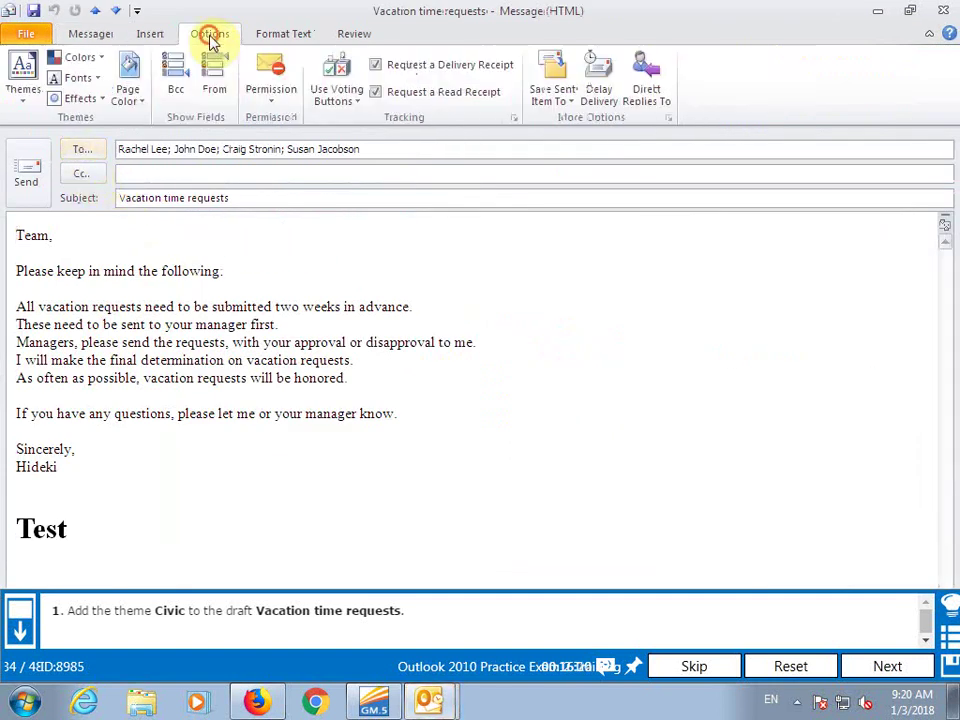
pyautogui.click(18, 100)
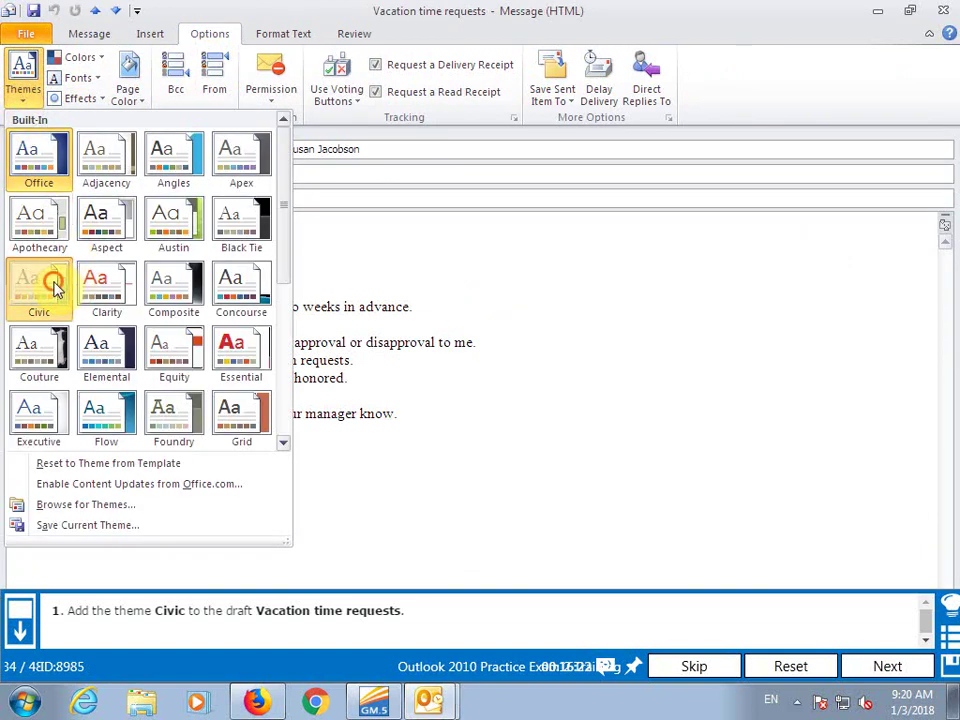
pyautogui.click(55, 288)
pyautogui.click(880, 666)
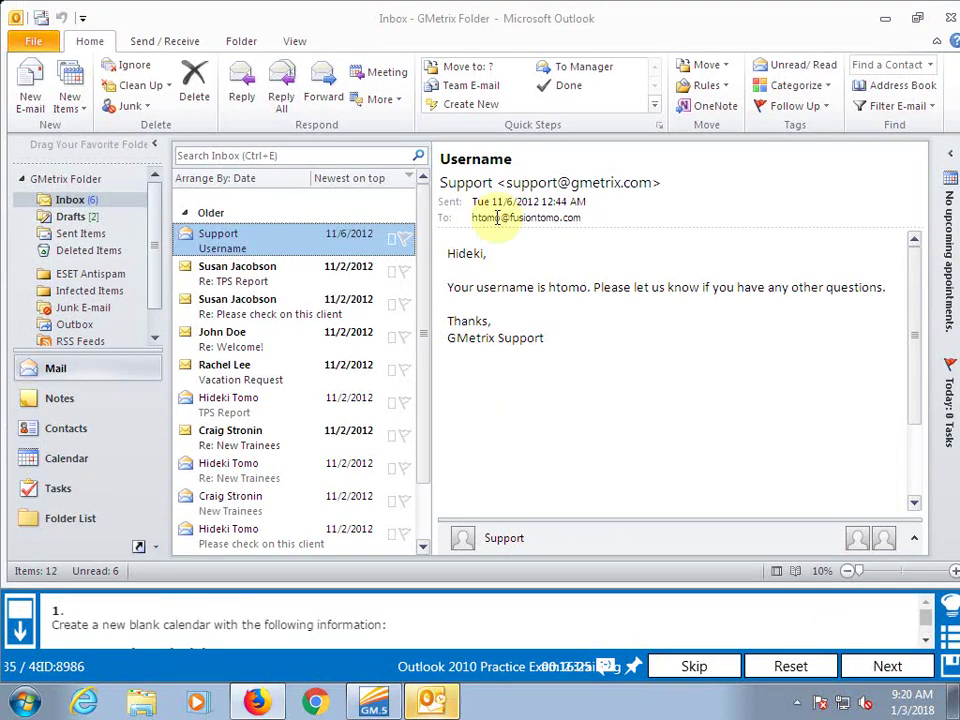
# Step: Start a new blank calendar named Vacation Schedules
pyautogui.click(90, 459)
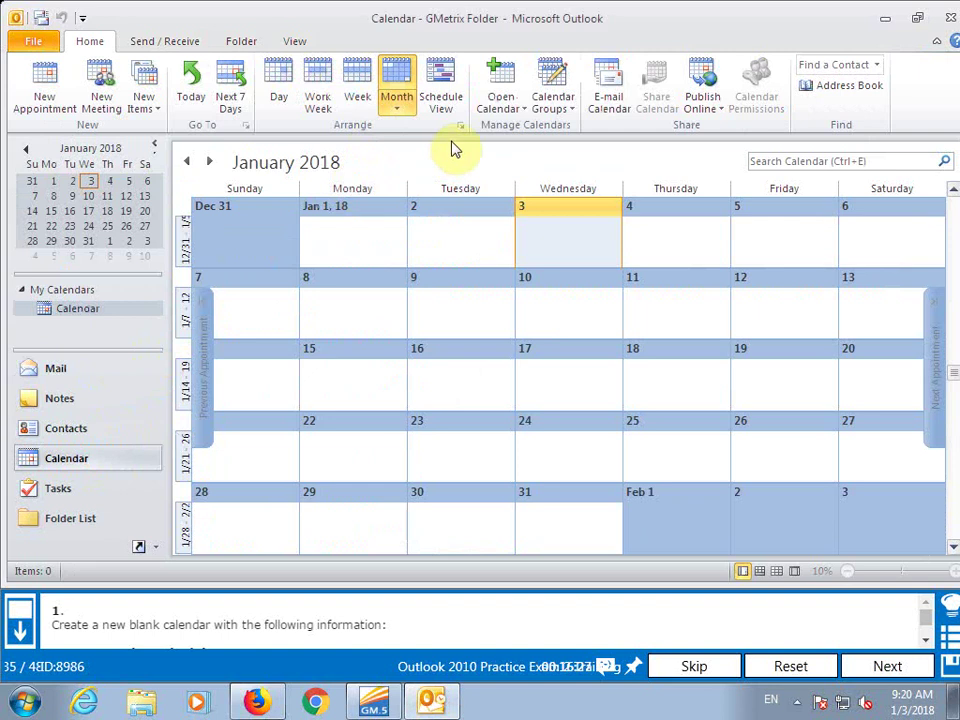
pyautogui.click(512, 105)
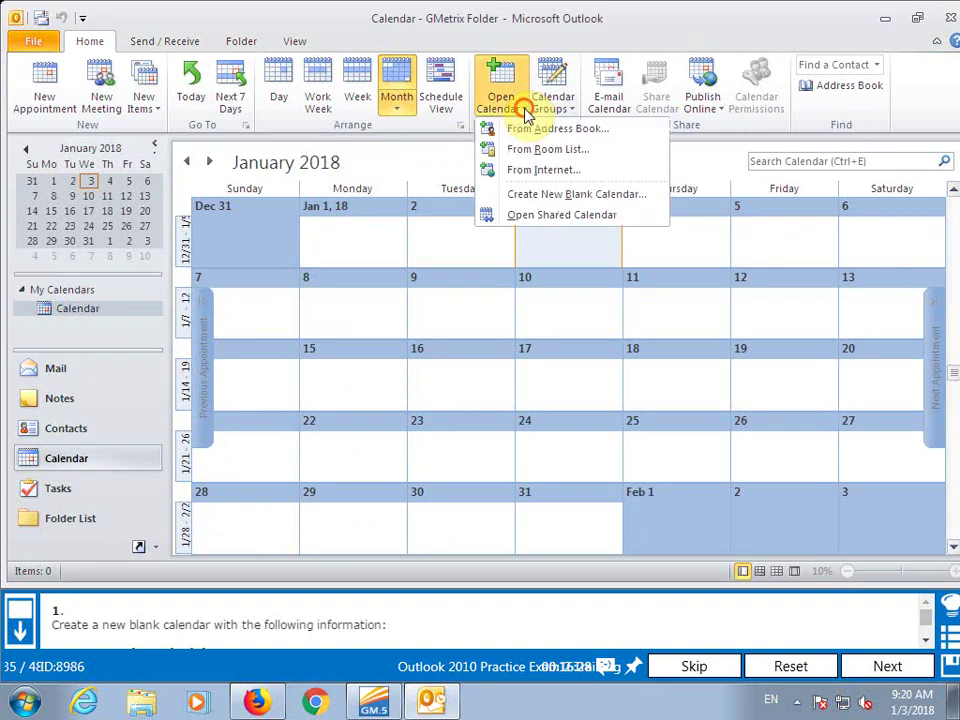
pyautogui.click(578, 195)
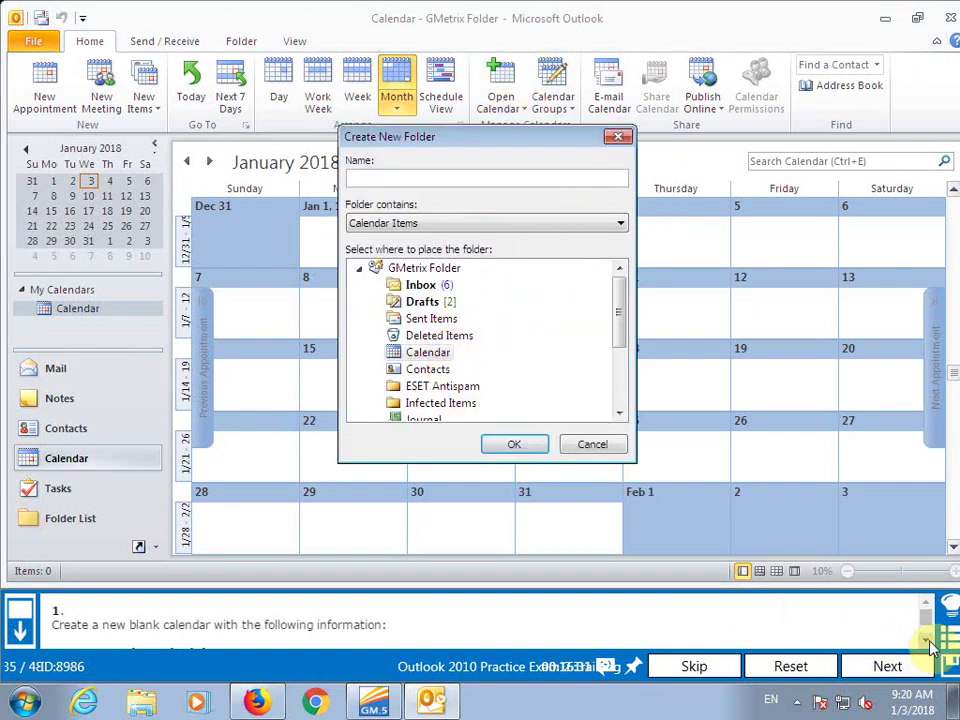
pyautogui.click(930, 648)
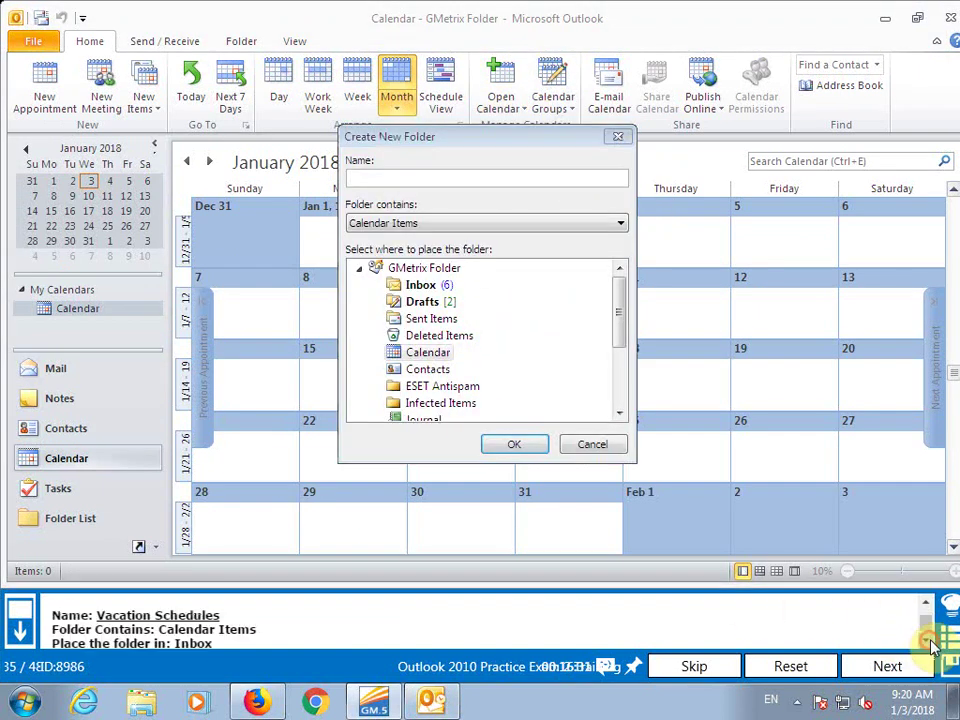
pyautogui.click(373, 179)
pyautogui.write('Vacation Schedules')
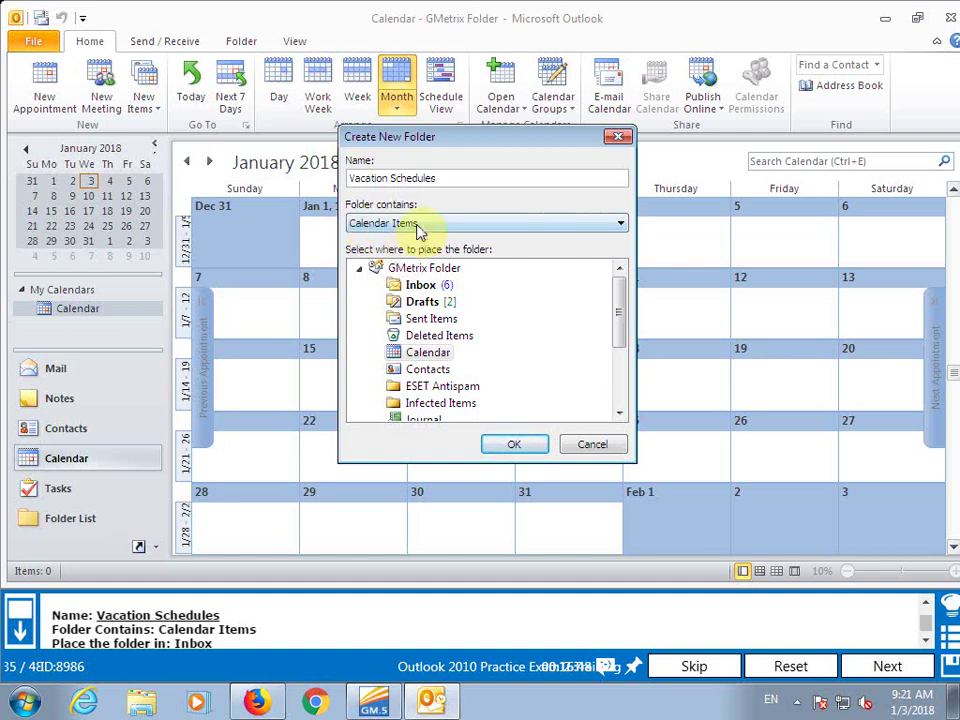
# Step: Make the folder hold Calendar Items inside the Inbox, create it, and advance
pyautogui.click(418, 223)
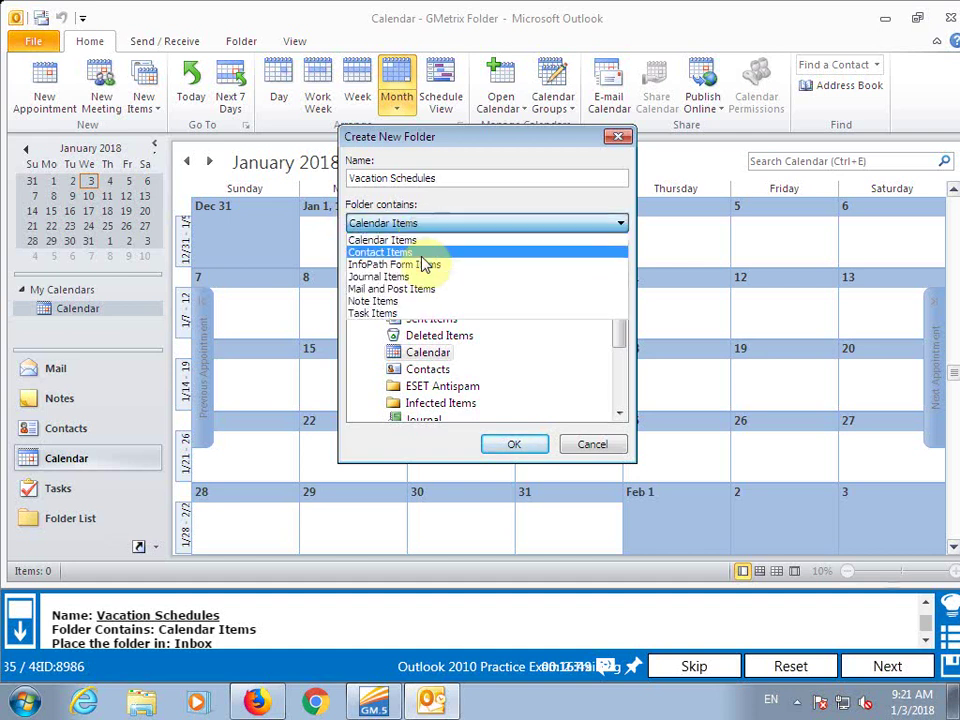
pyautogui.click(425, 241)
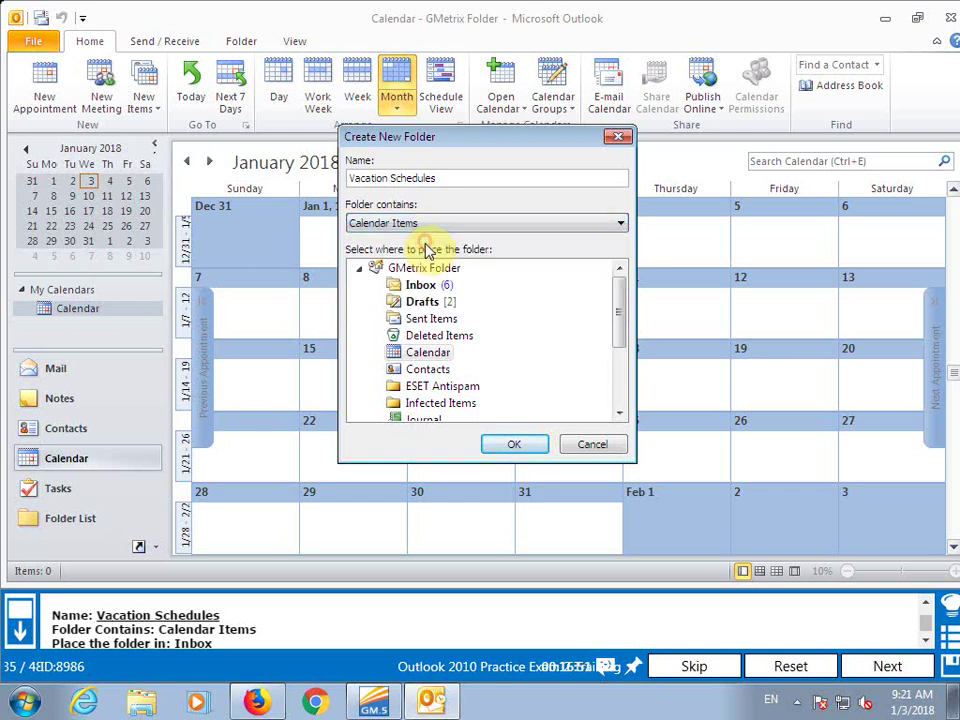
pyautogui.click(421, 285)
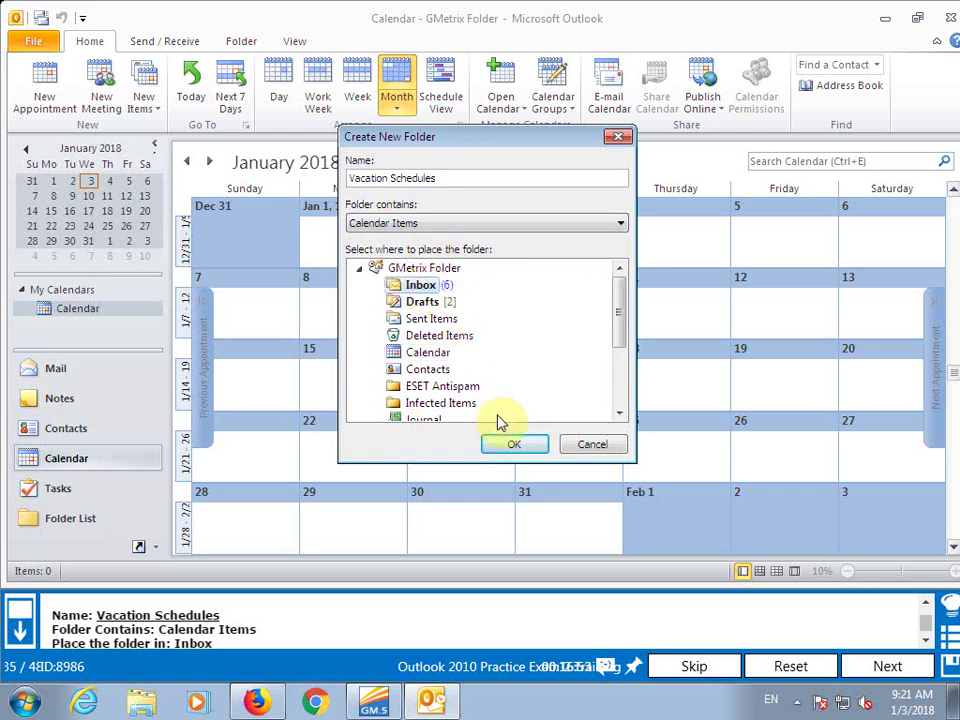
pyautogui.click(929, 650)
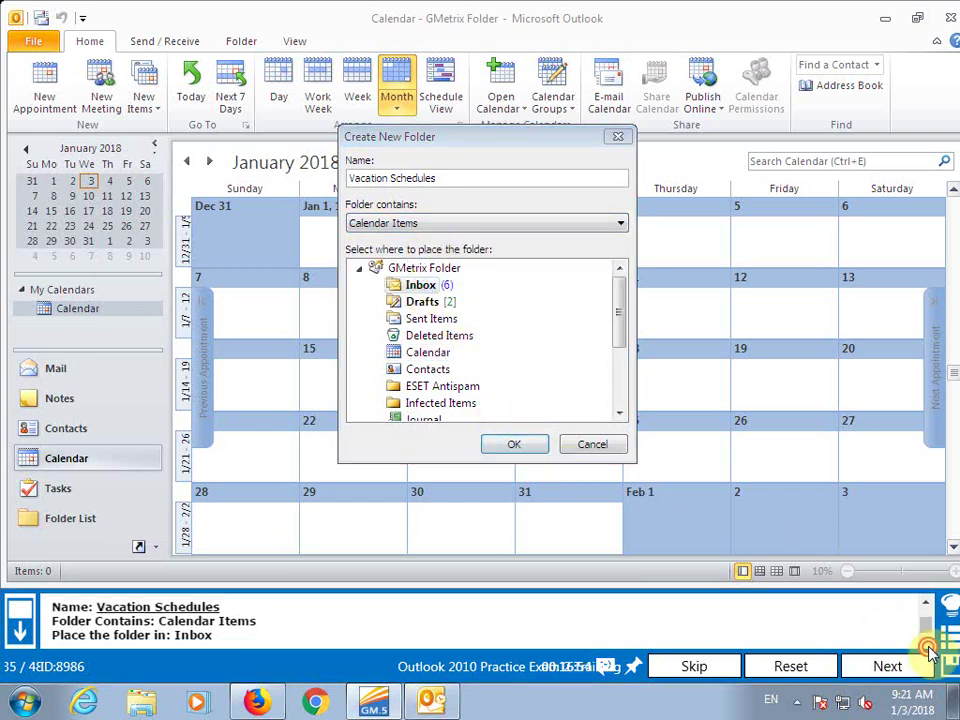
pyautogui.click(393, 285)
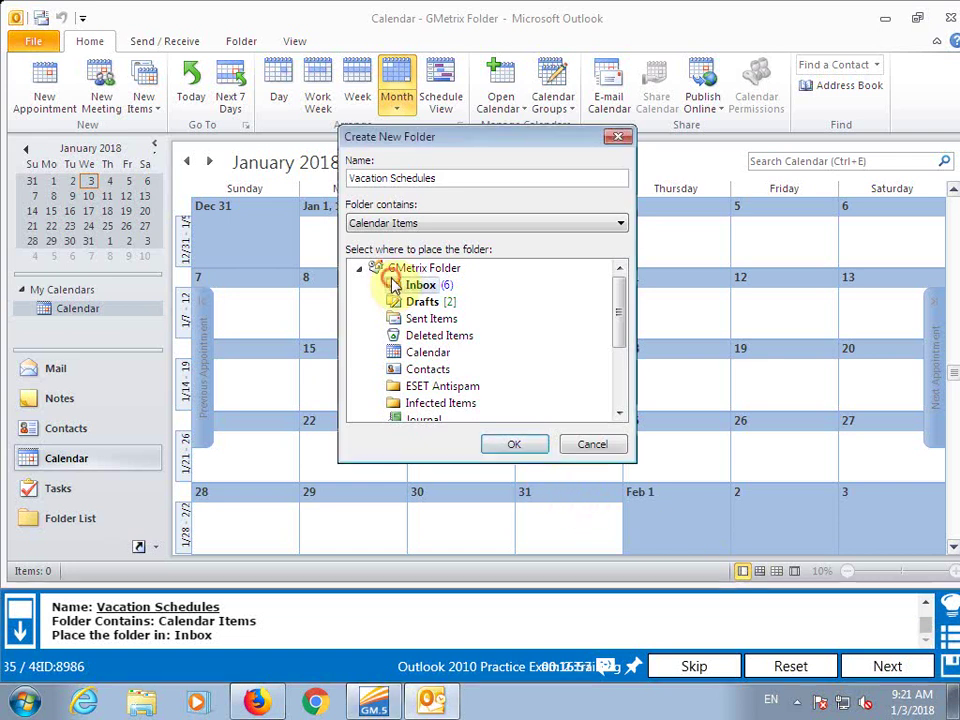
pyautogui.click(522, 442)
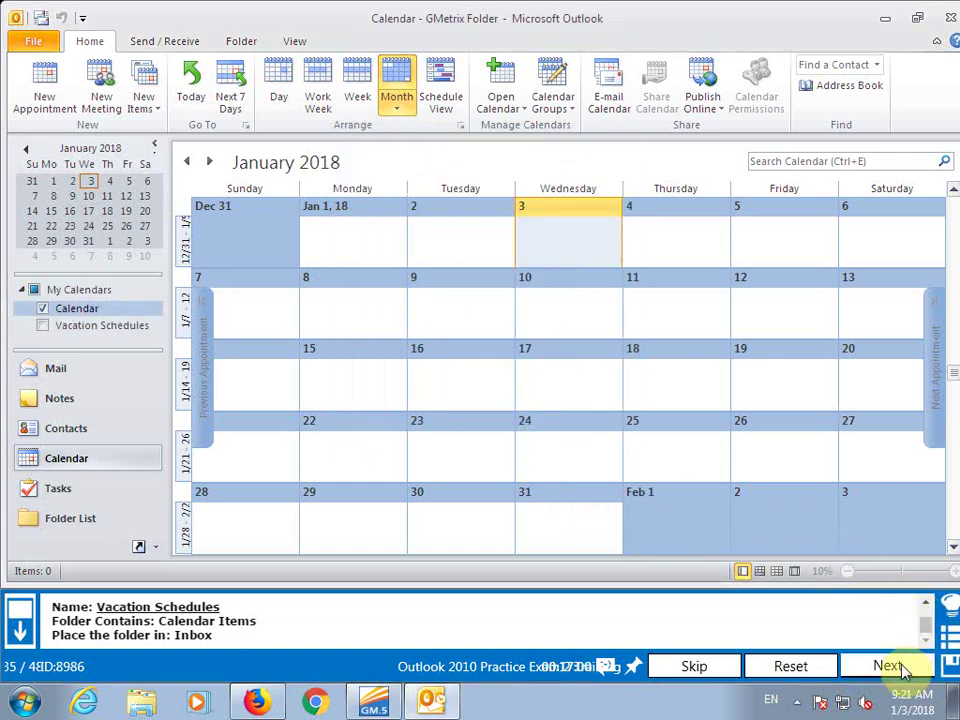
pyautogui.click(903, 670)
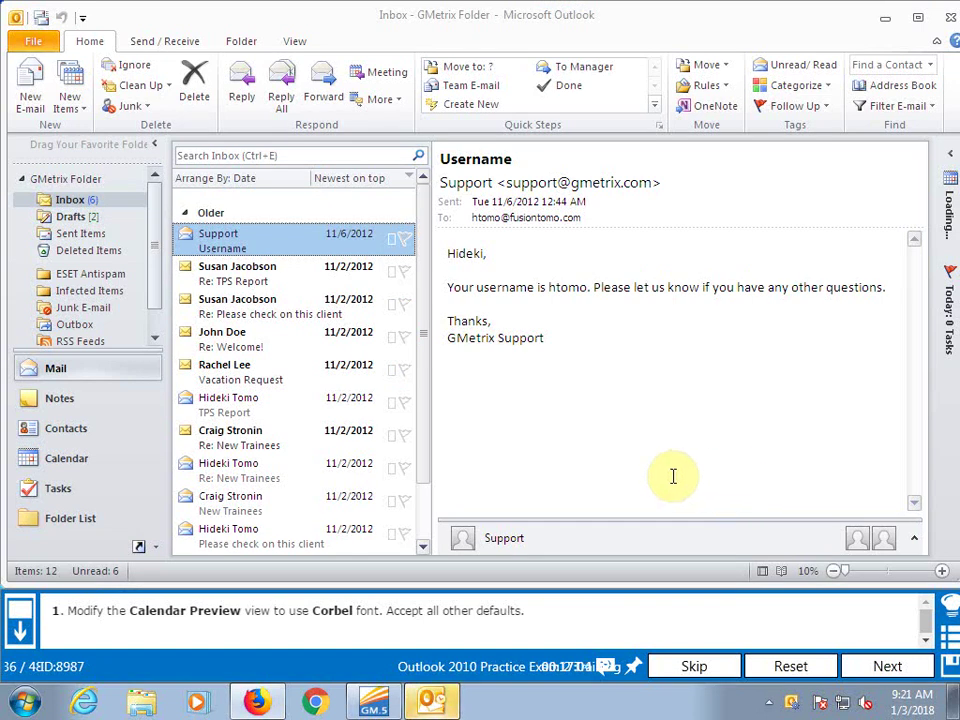
# Step: Switch the calendar to the Preview view
pyautogui.click(60, 462)
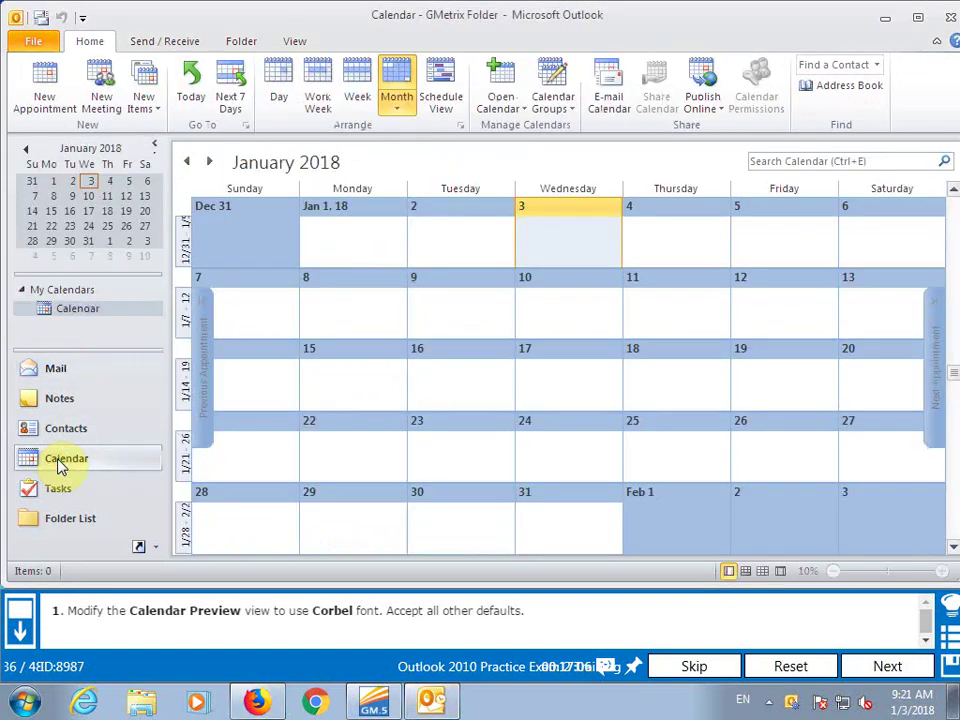
pyautogui.click(293, 48)
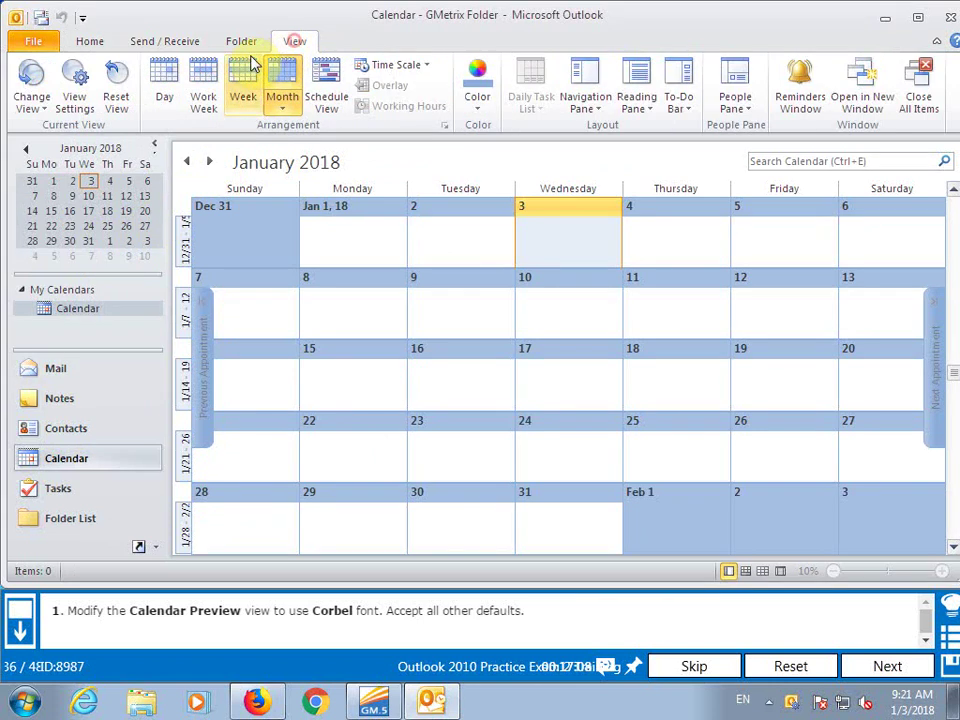
pyautogui.click(31, 98)
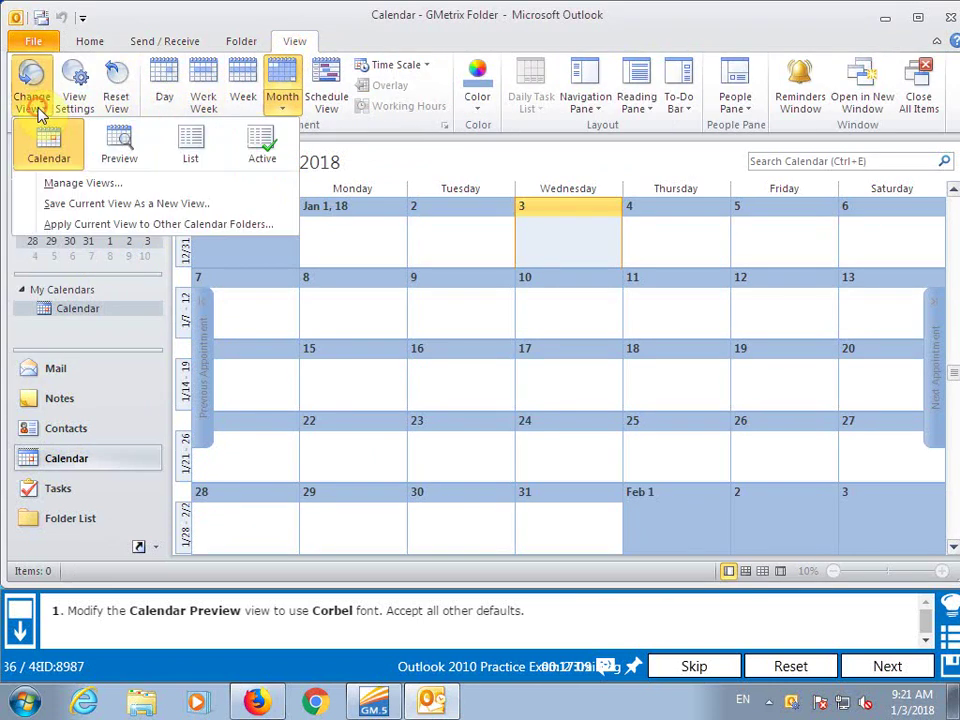
pyautogui.click(150, 155)
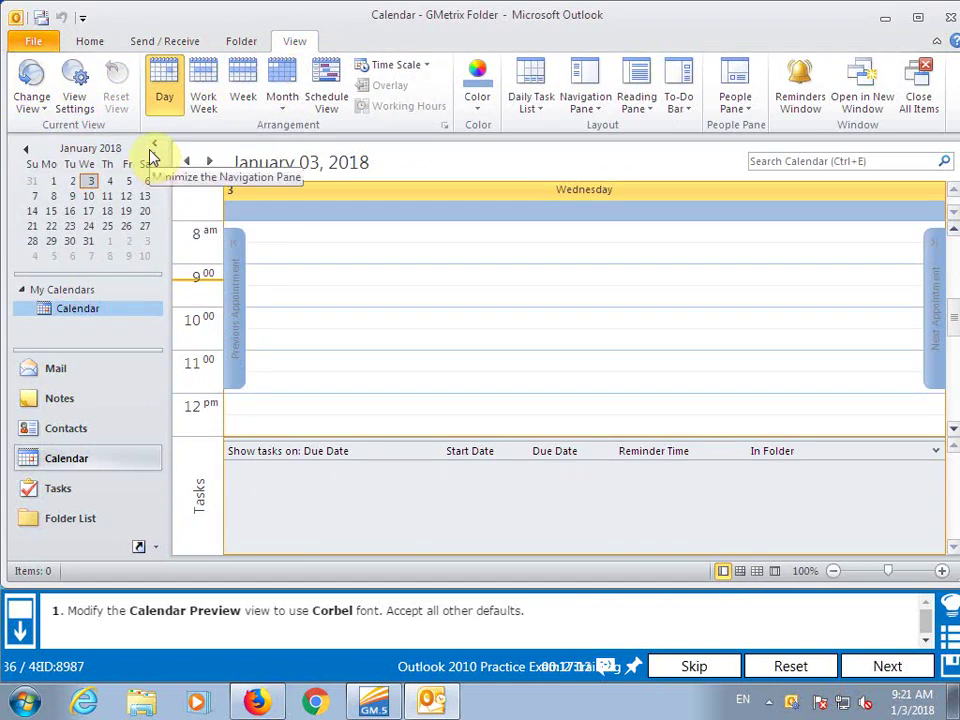
# Step: Set the Preview view's time font to 16 pt Corbel and advance to the next task
pyautogui.click(75, 88)
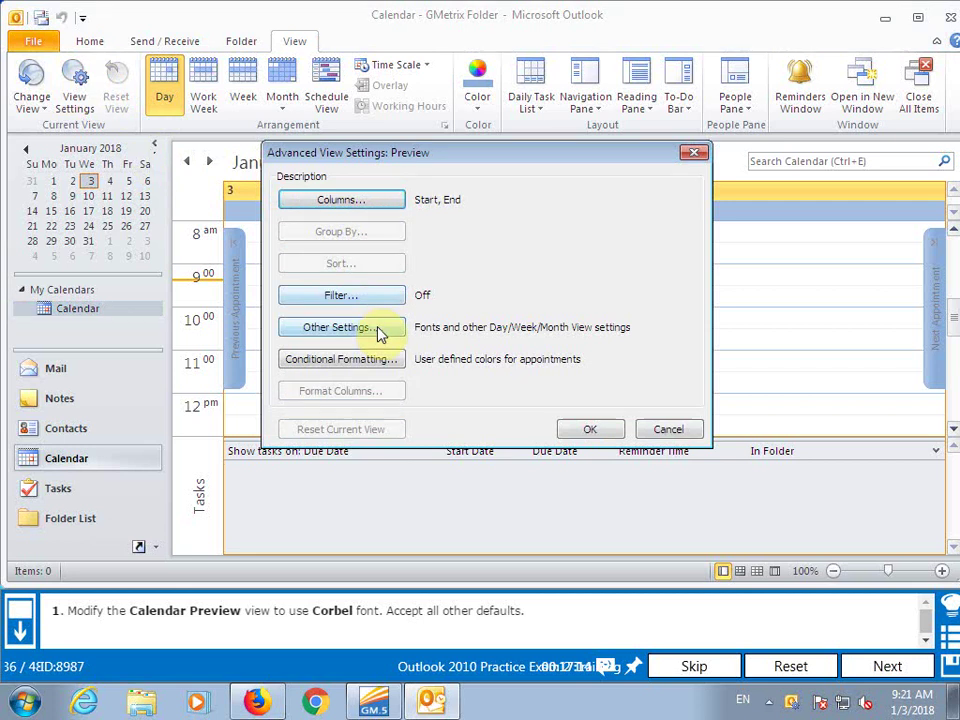
pyautogui.click(380, 330)
pyautogui.click(318, 242)
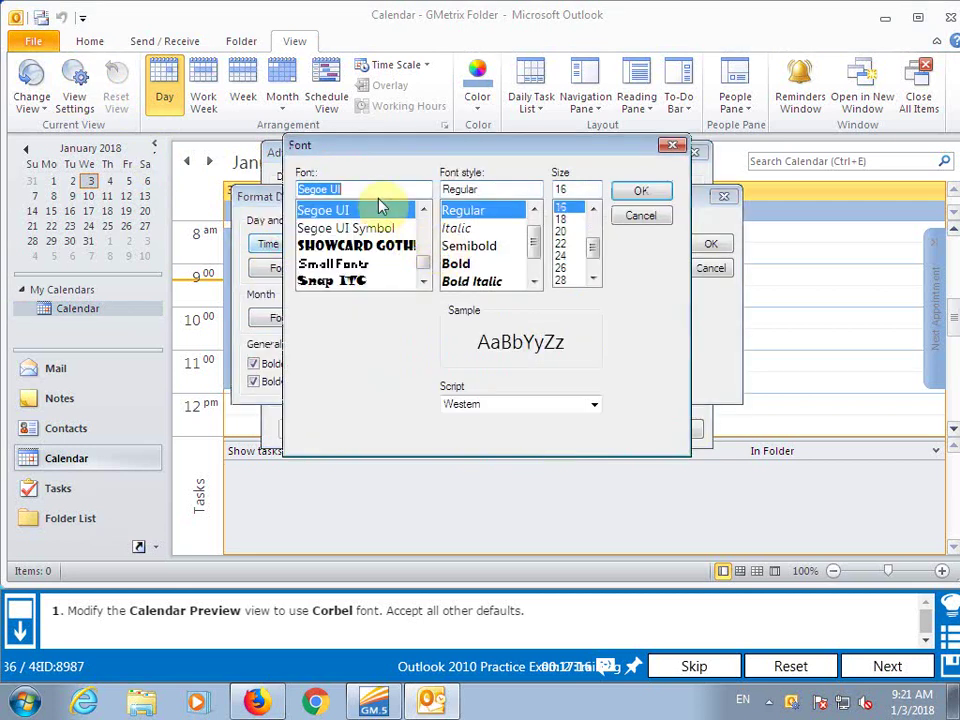
pyautogui.click(352, 190)
pyautogui.moveTo(352, 190); pyautogui.dragTo(301, 188)
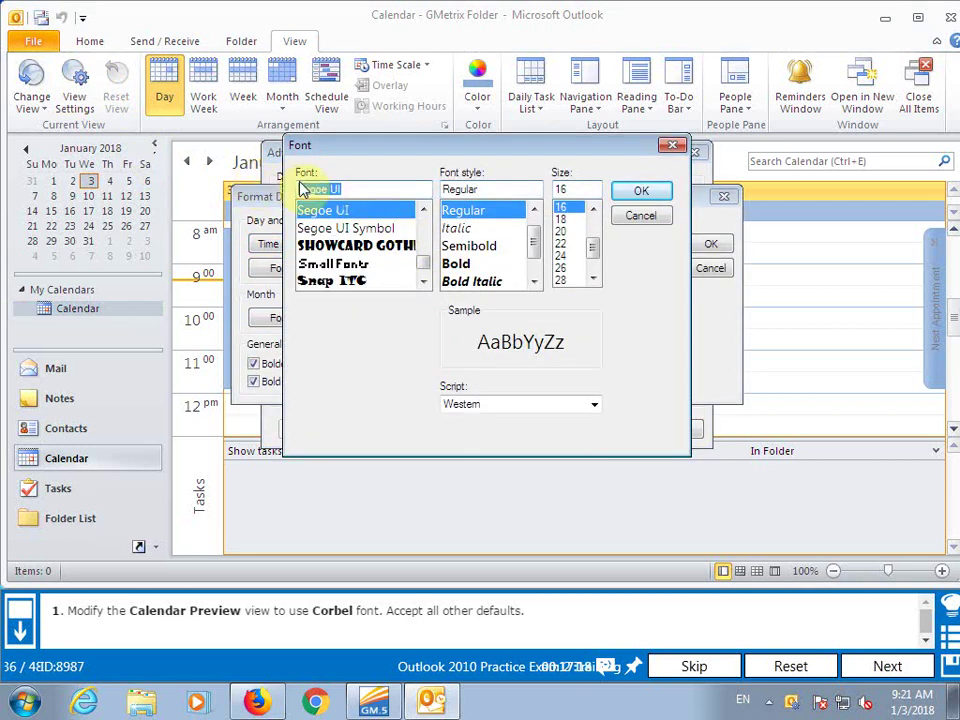
pyautogui.write('cor')
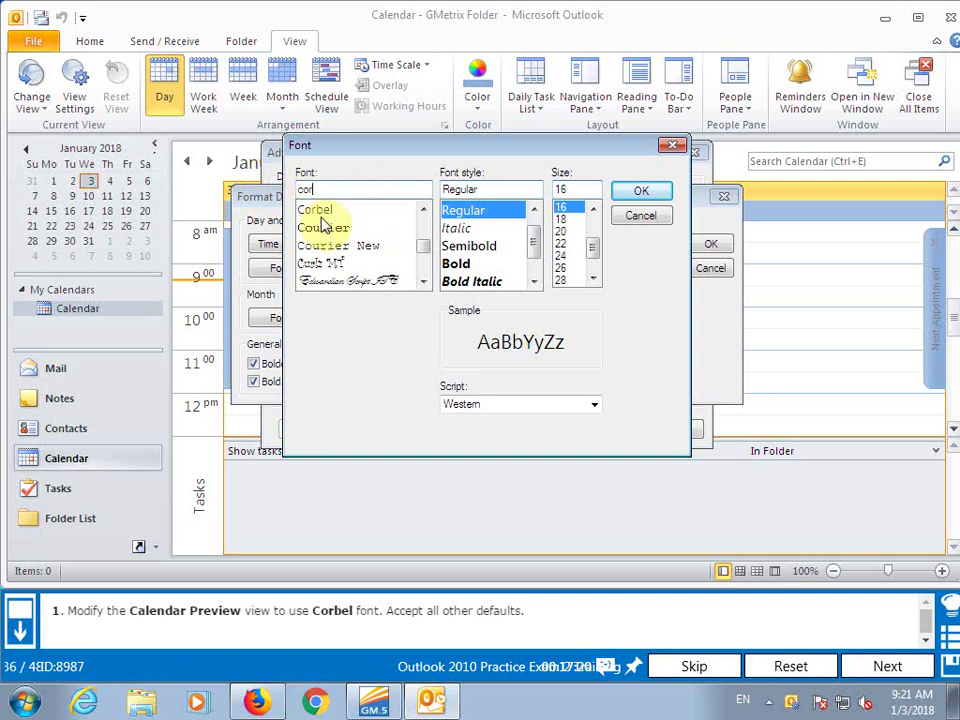
pyautogui.click(318, 210)
pyautogui.click(640, 191)
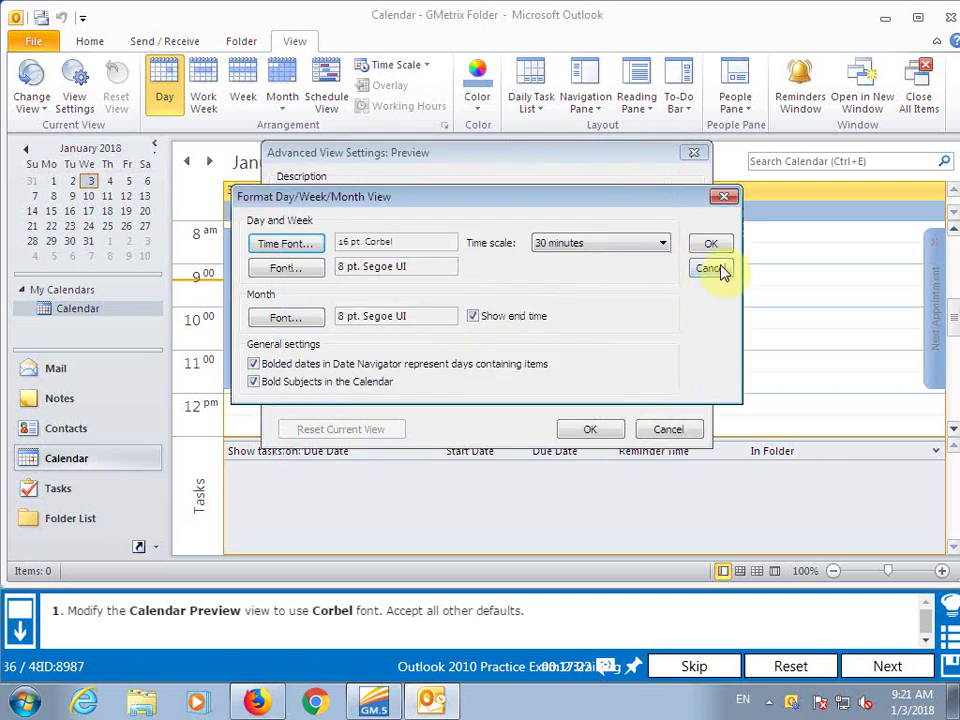
pyautogui.click(712, 269)
pyautogui.click(606, 428)
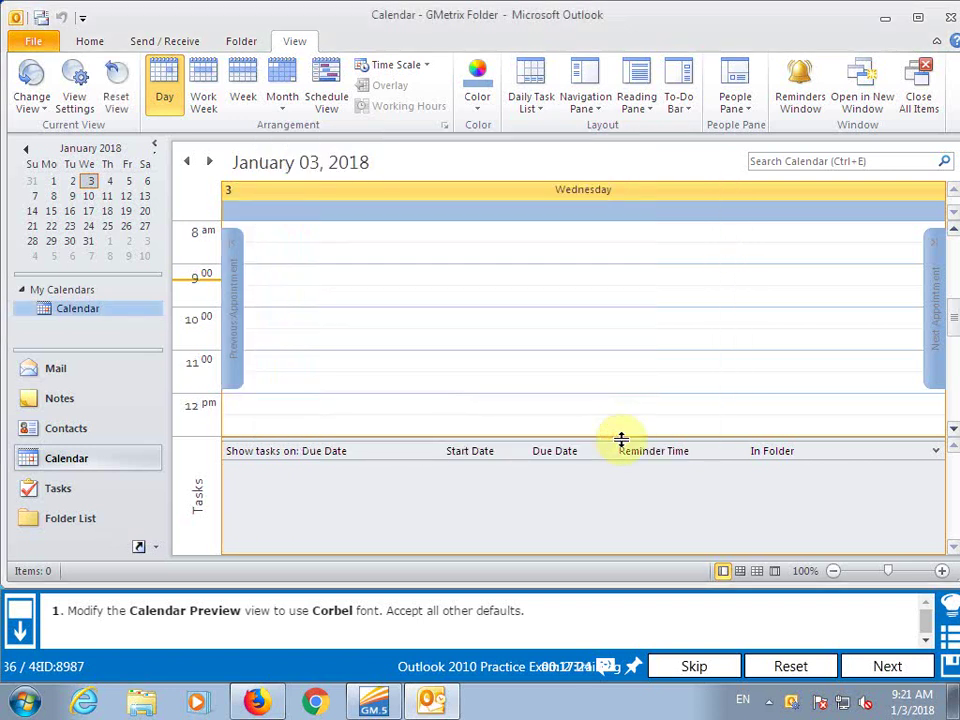
pyautogui.click(901, 667)
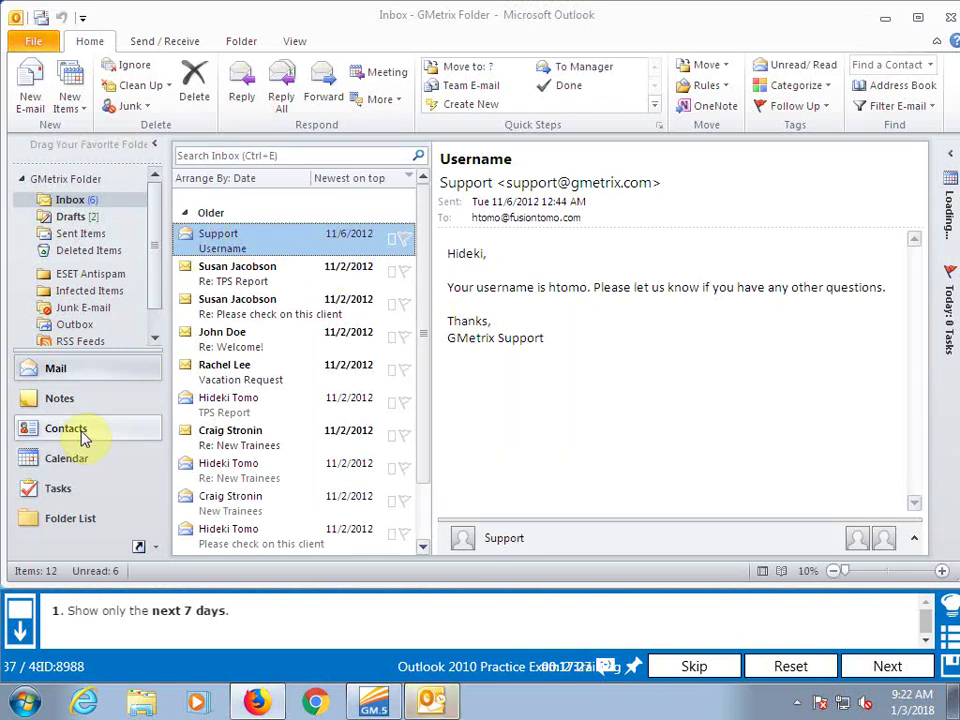
# Step: Show the calendar's Next 7 Days (3–9 January 2018) and advance to the next task
pyautogui.click(80, 462)
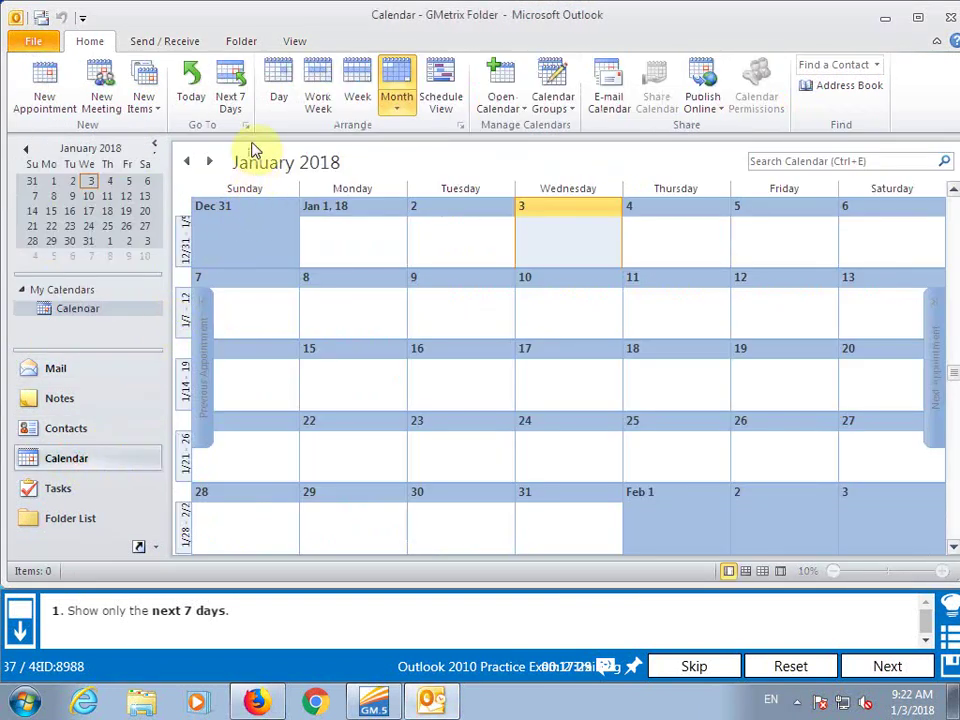
pyautogui.click(238, 92)
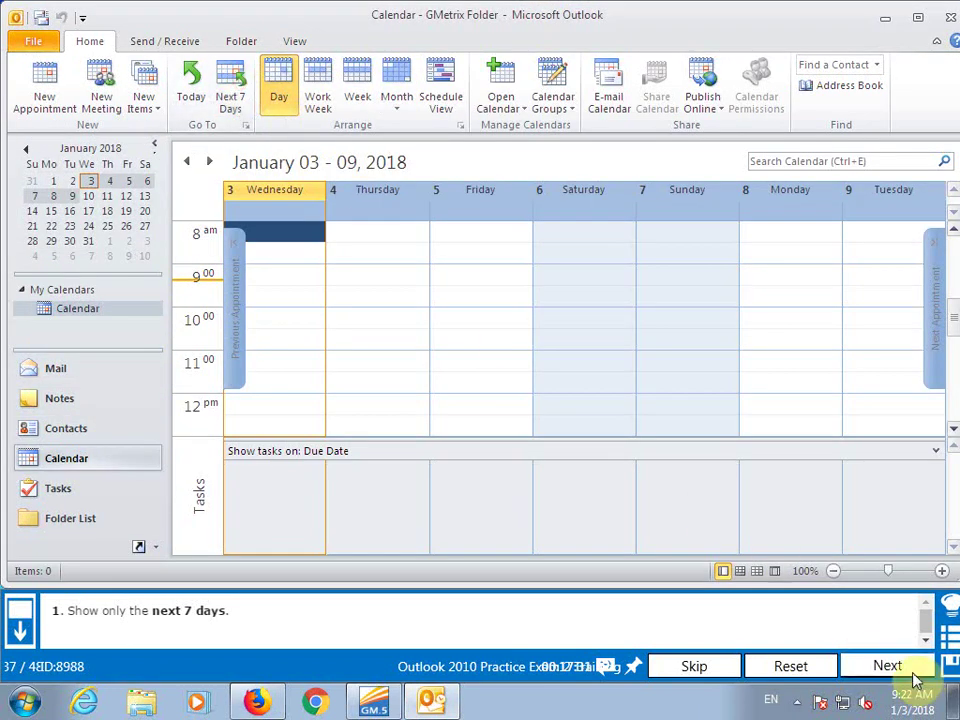
pyautogui.click(890, 665)
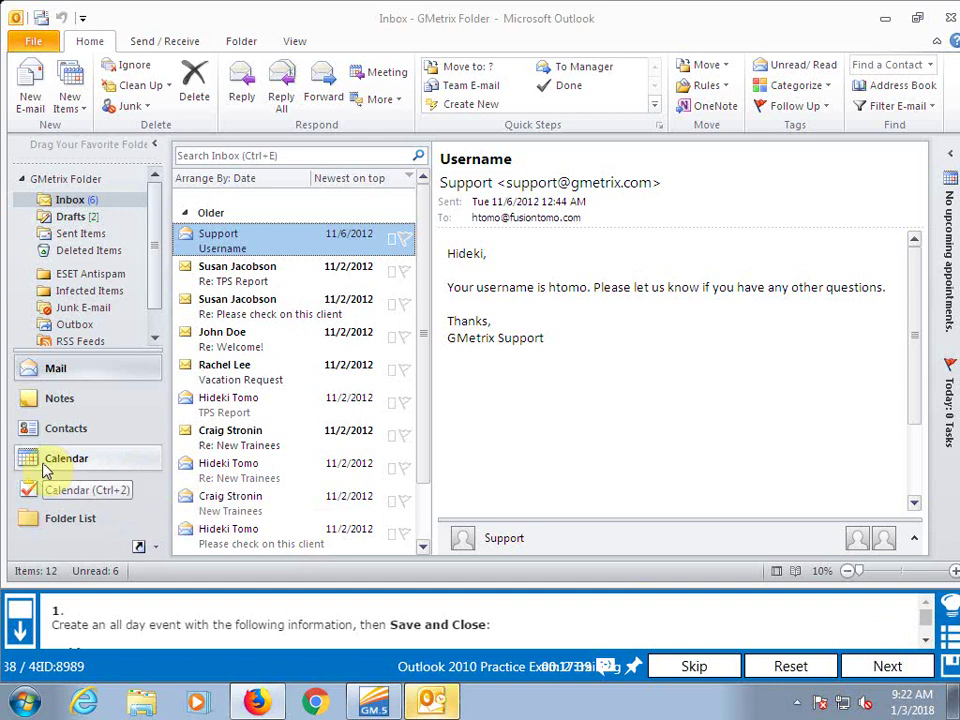
# Step: Start a new all-day event 'Day Retreat' located at the Convention Center
pyautogui.click(81, 461)
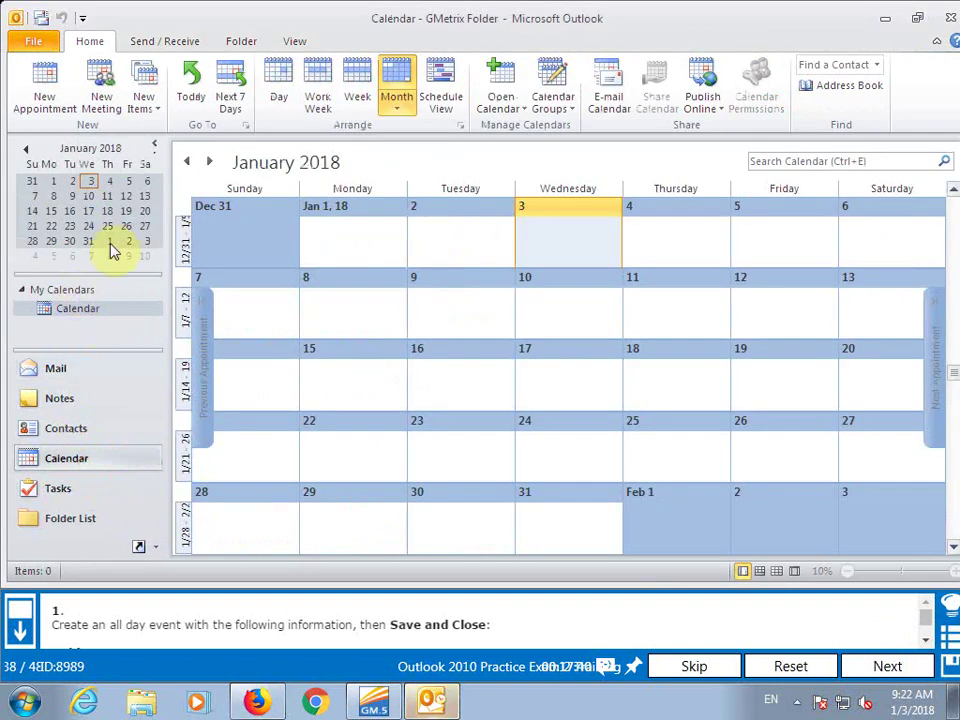
pyautogui.click(157, 108)
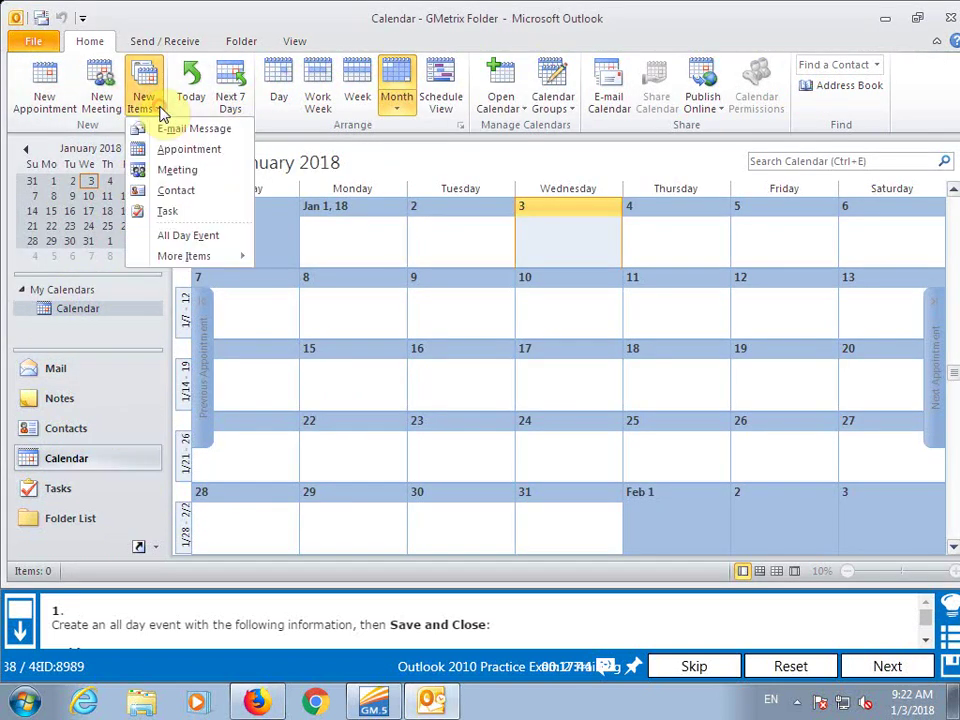
pyautogui.click(195, 235)
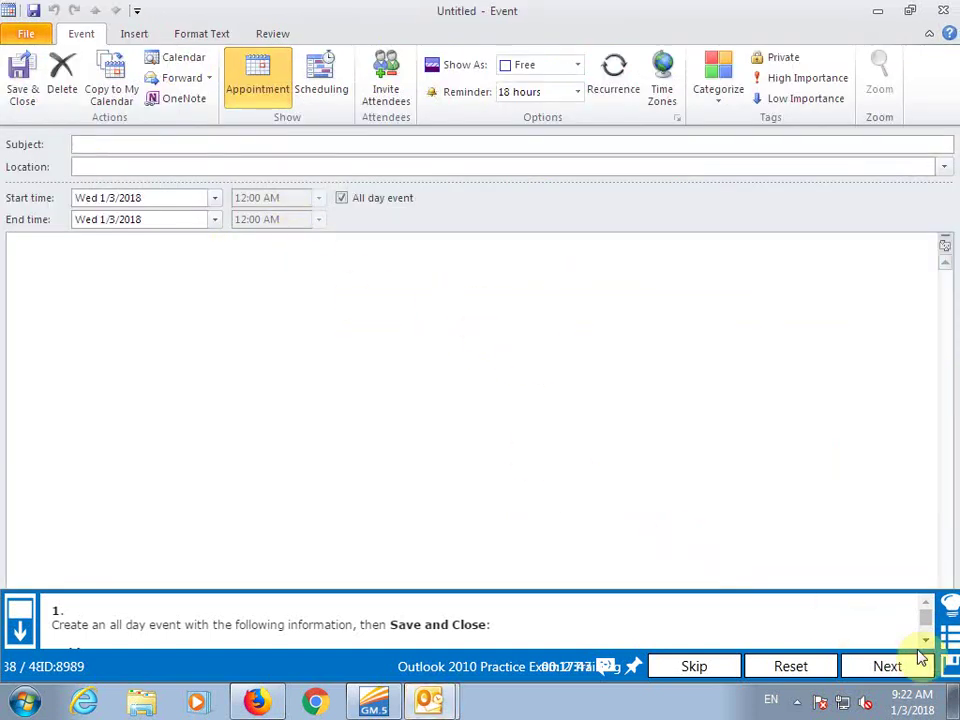
pyautogui.click(926, 641)
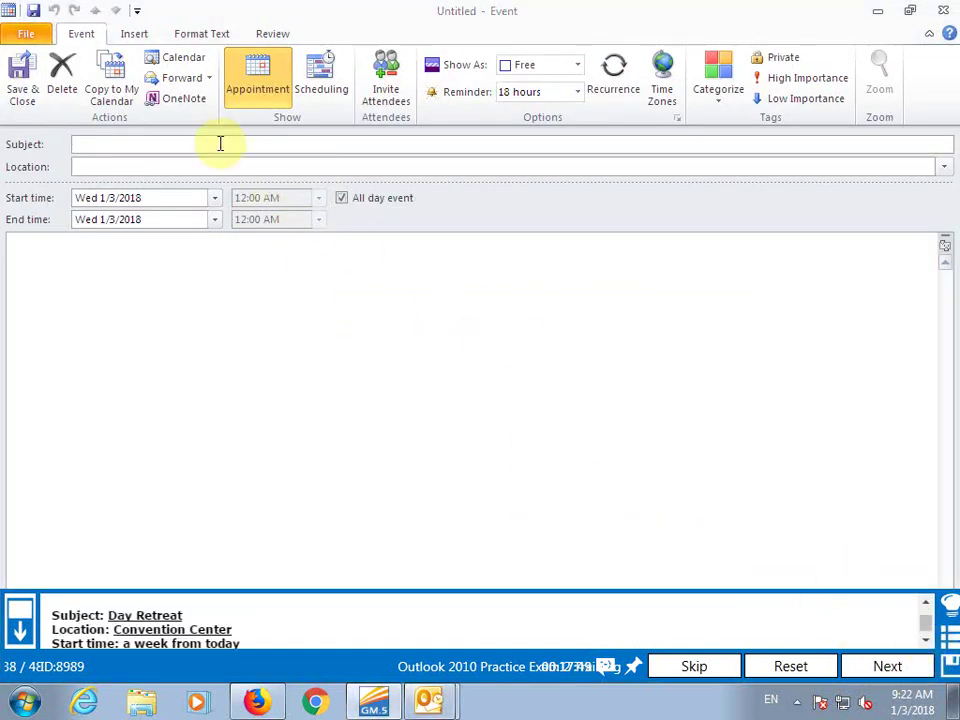
pyautogui.click(219, 143)
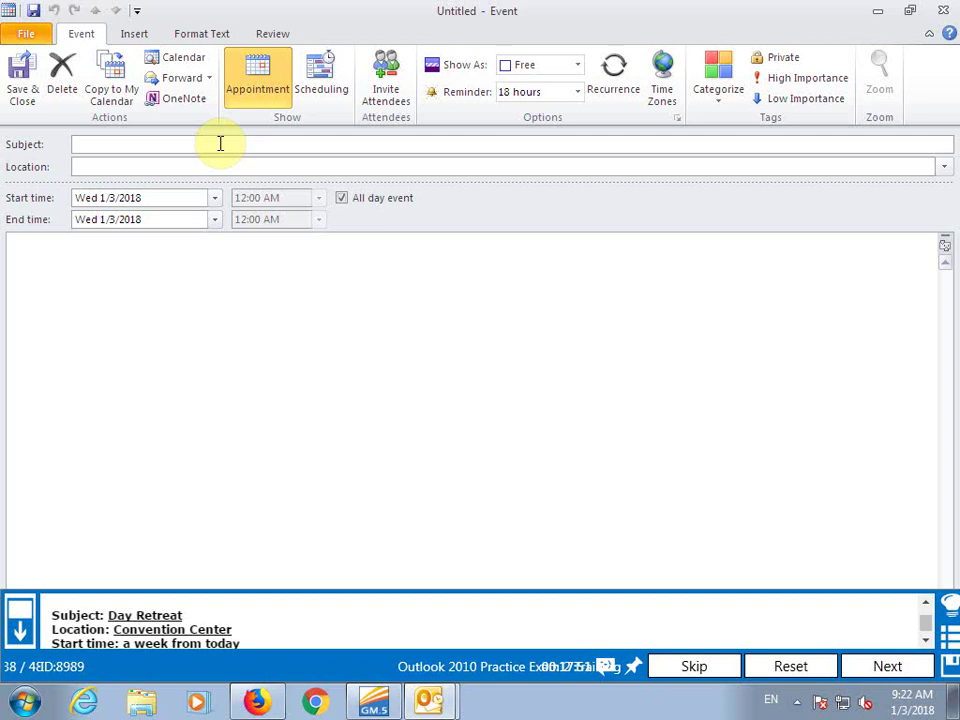
pyautogui.write('Day Retreat')
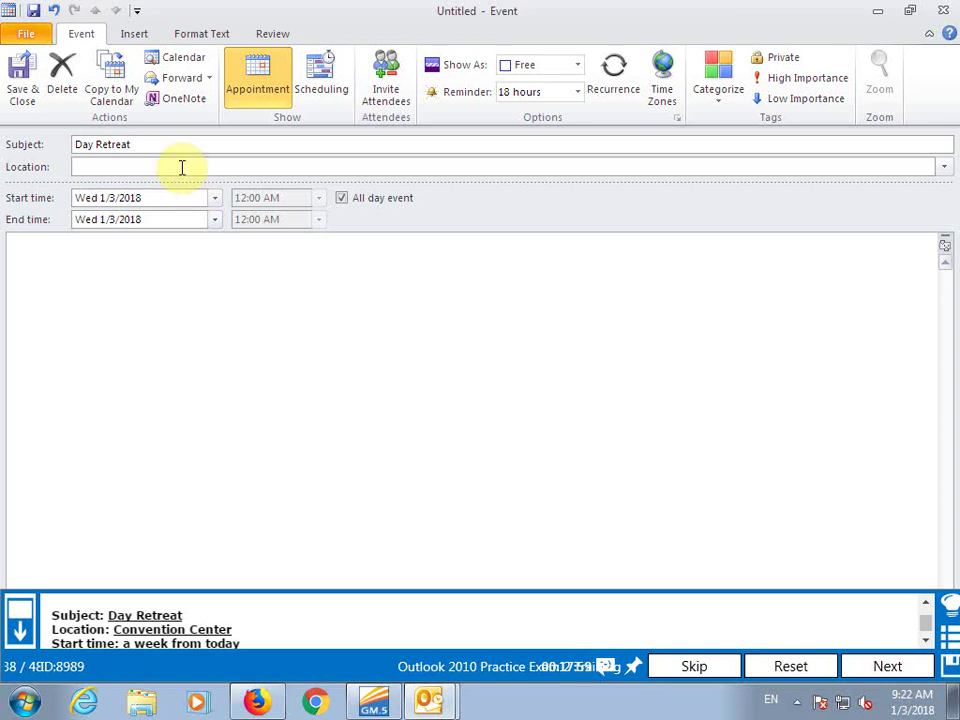
pyautogui.click(183, 166)
pyautogui.write('Convention Center')
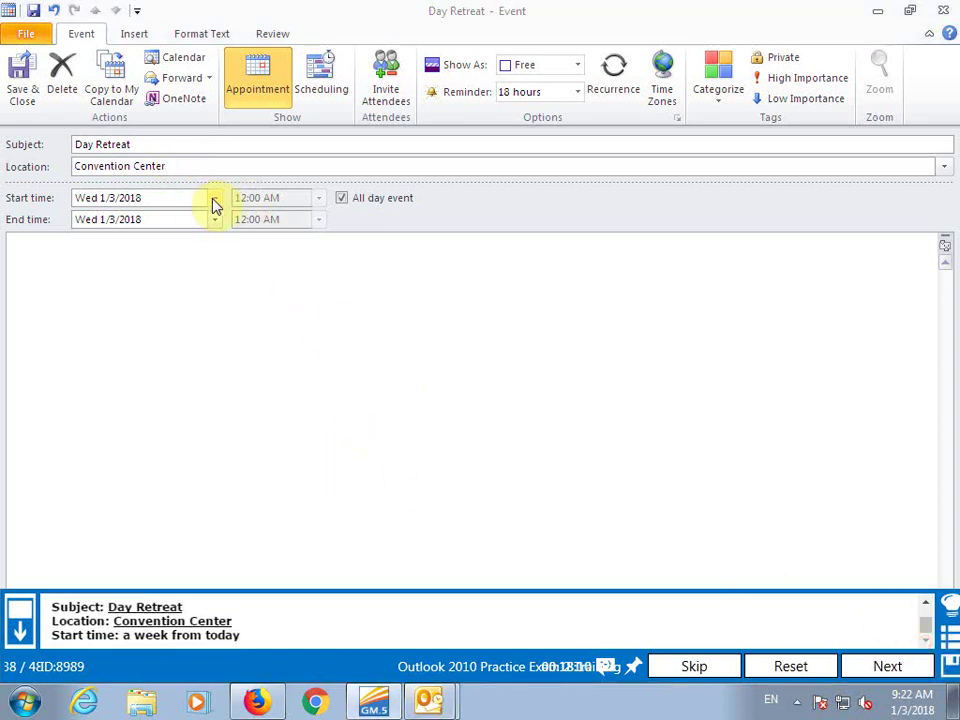
# Step: Date the event January 10, 2018, save it, and advance to the next task
pyautogui.click(214, 199)
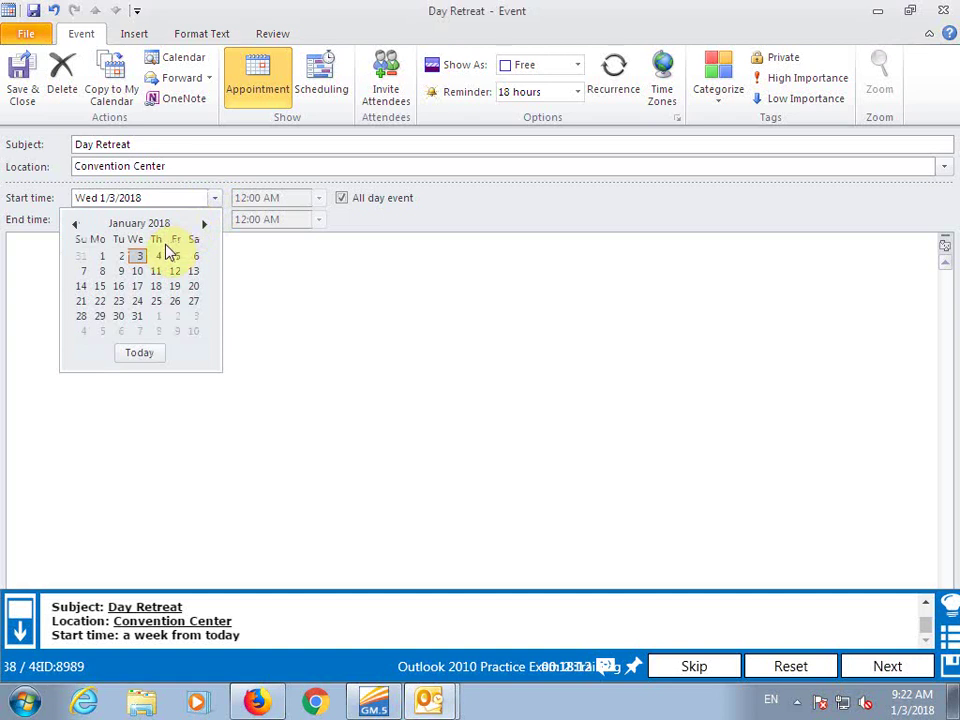
pyautogui.click(137, 271)
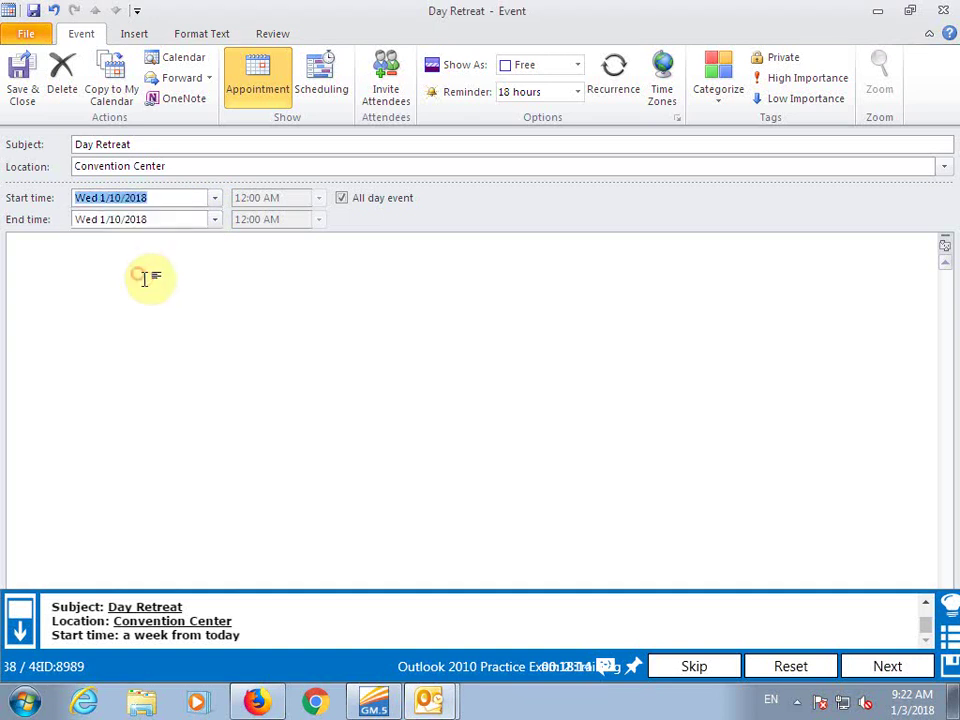
pyautogui.click(20, 80)
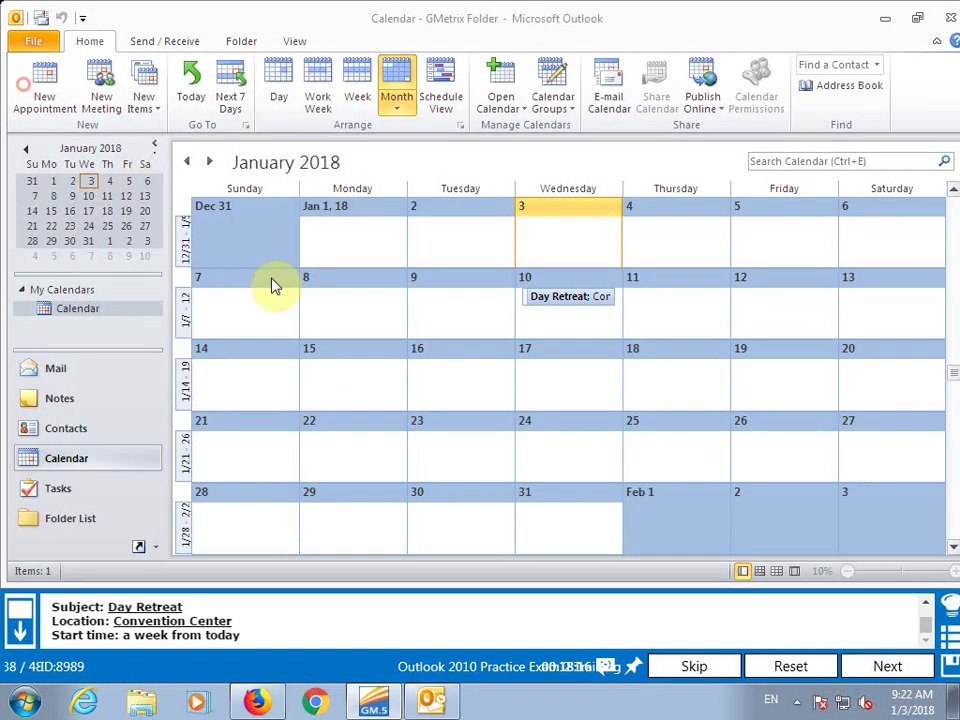
pyautogui.click(887, 666)
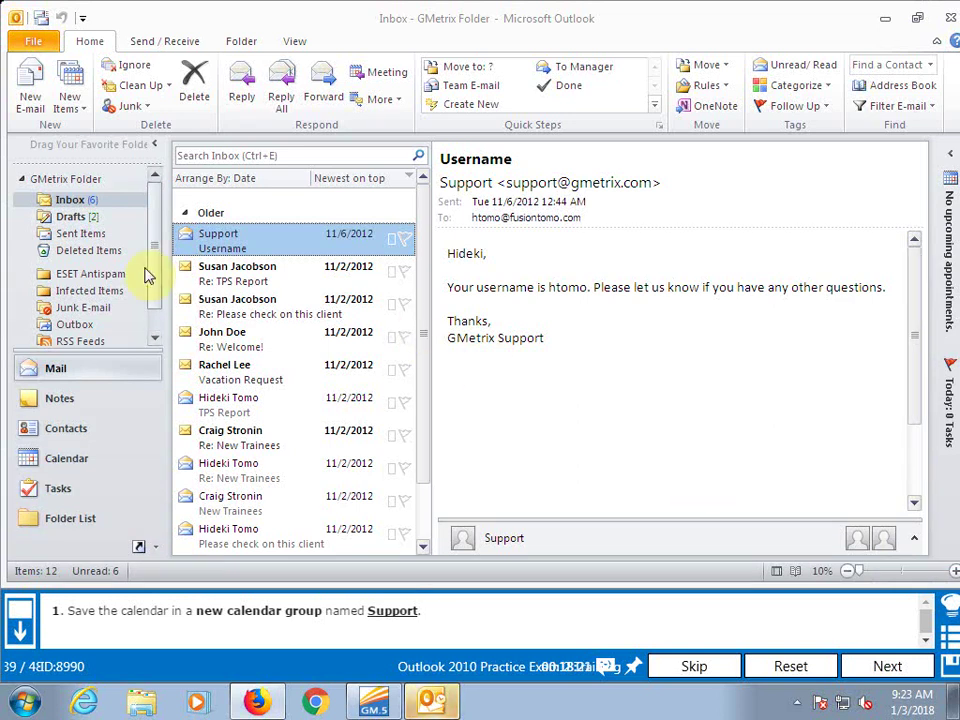
# Step: Save the displayed calendar as a new calendar group named Support, then advance to the next task
pyautogui.click(90, 457)
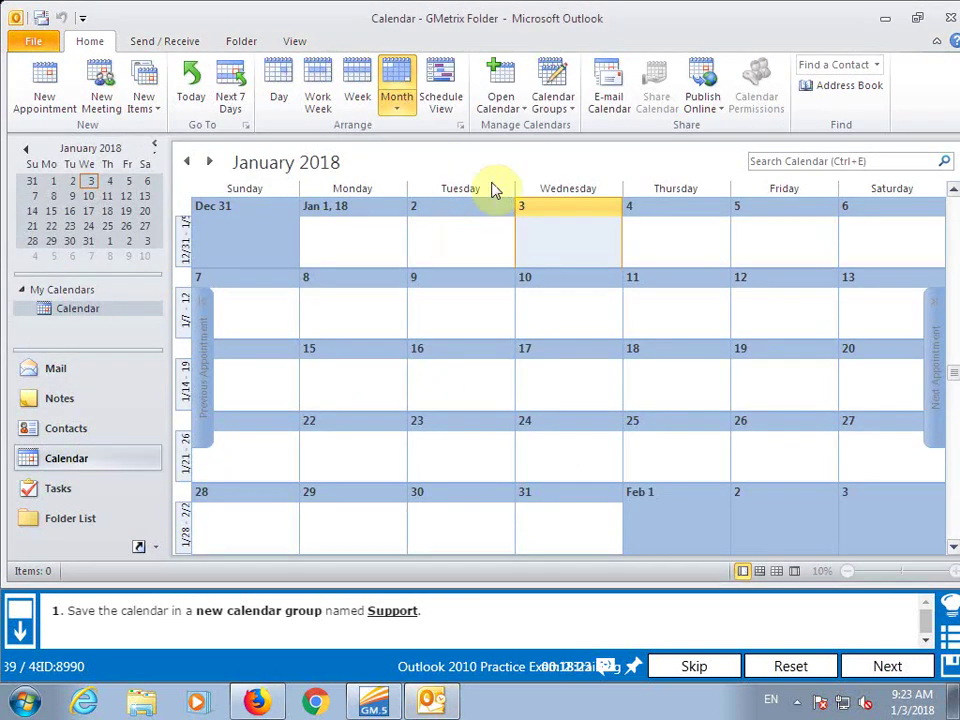
pyautogui.click(555, 105)
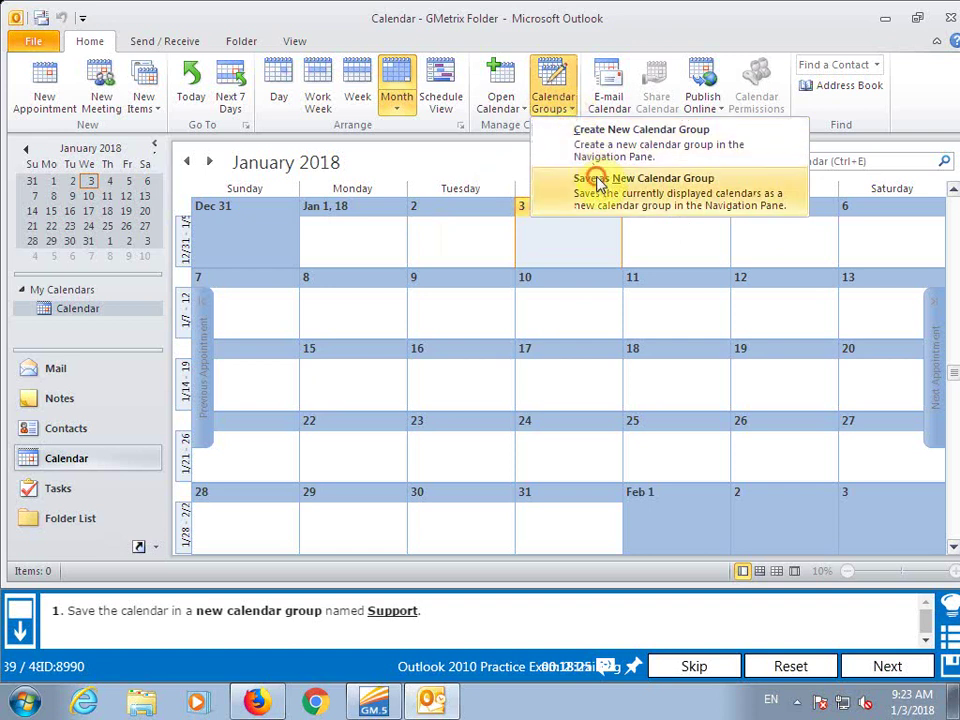
pyautogui.click(594, 236)
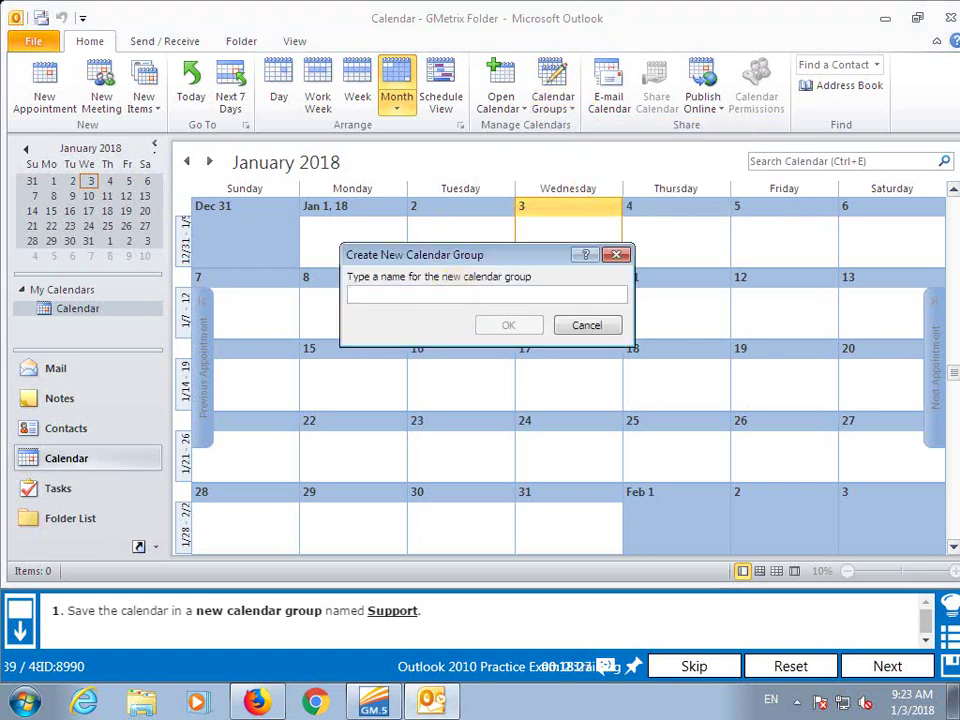
pyautogui.write('Support')
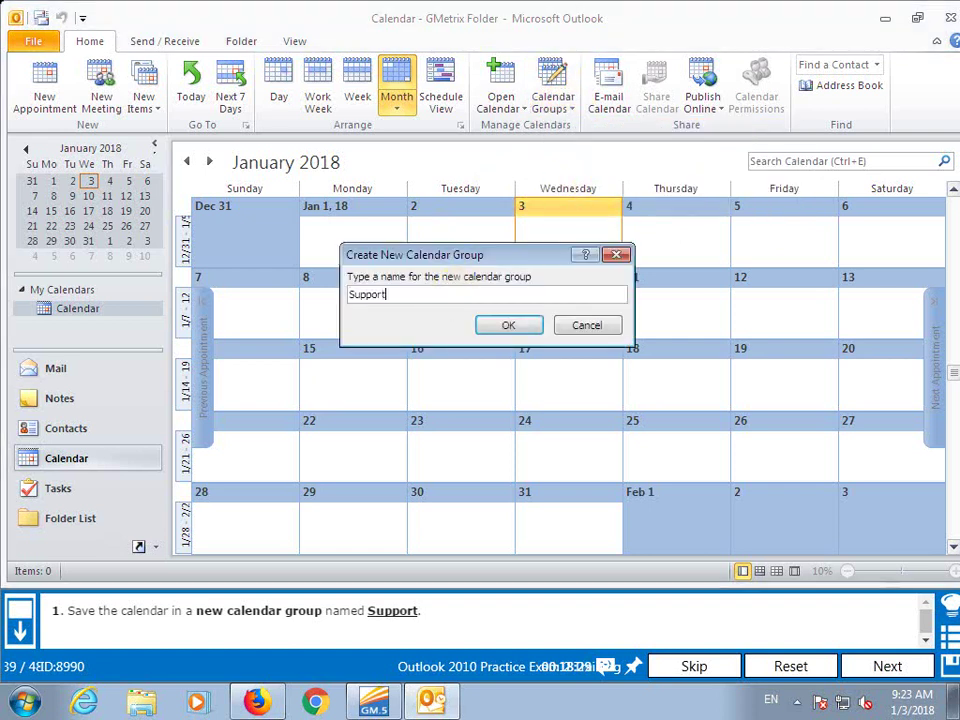
pyautogui.click(515, 325)
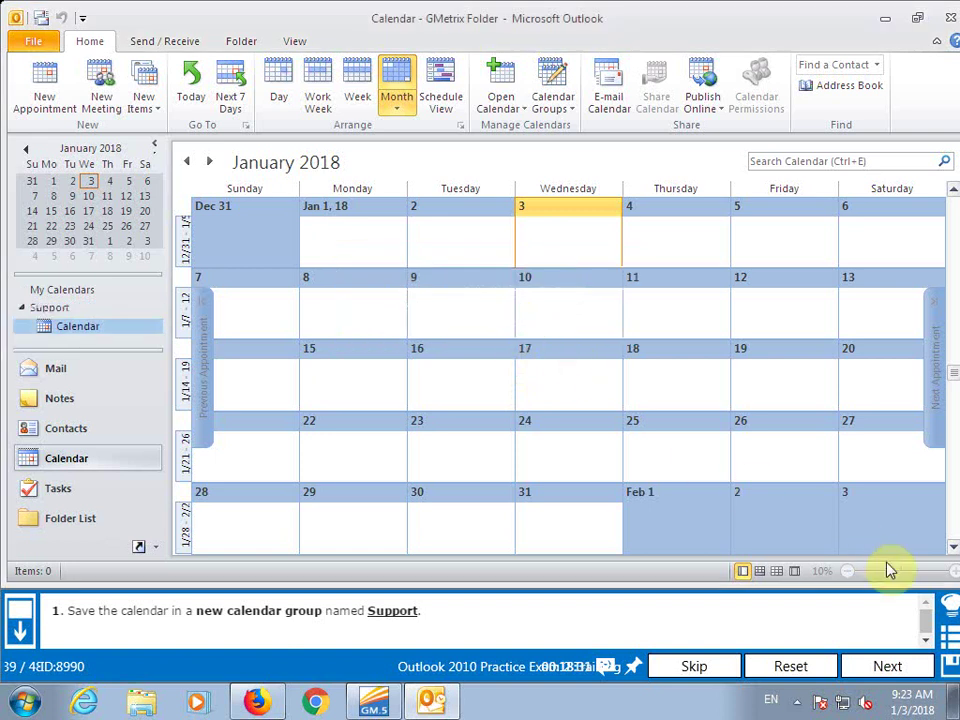
pyautogui.click(910, 668)
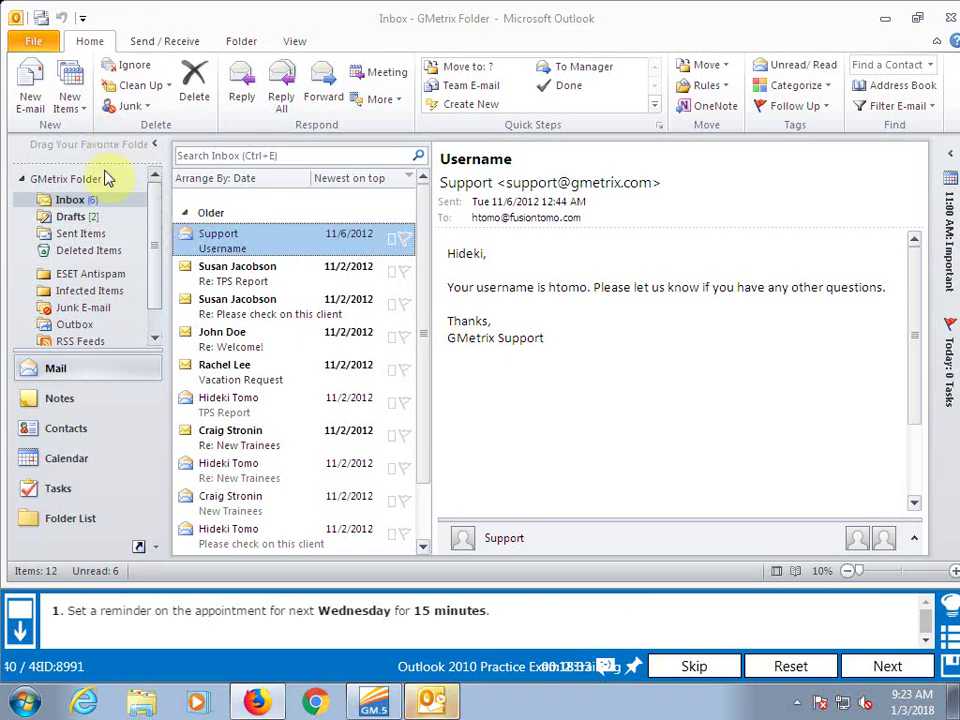
# Step: Give the January 3 Important appointment a 15-minute reminder, then advance to the next task
pyautogui.click(77, 466)
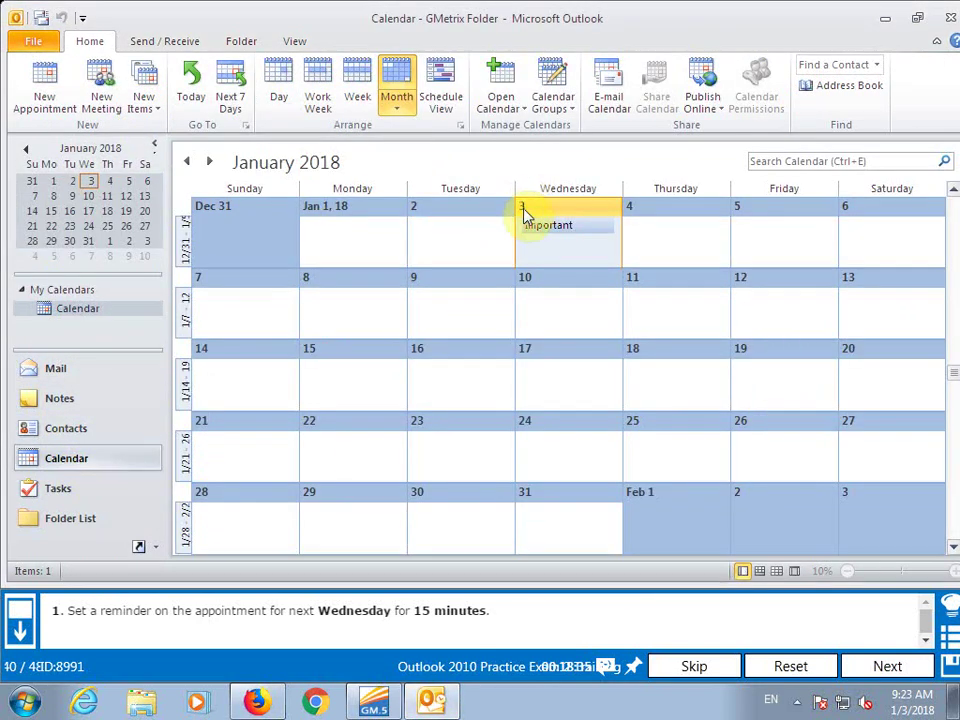
pyautogui.click(573, 230)
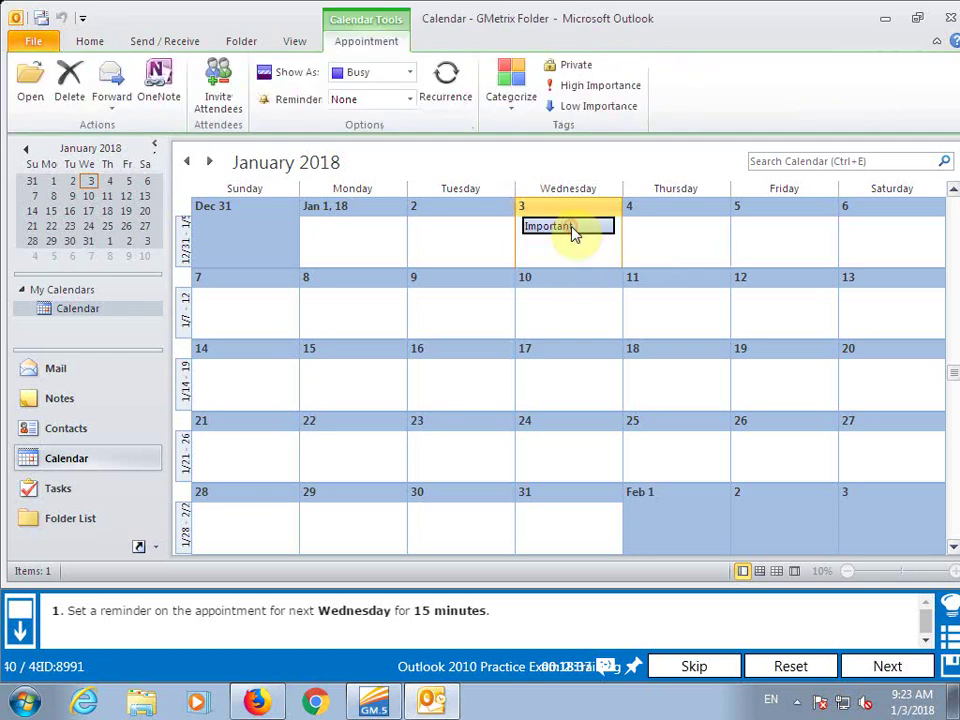
pyautogui.click(411, 100)
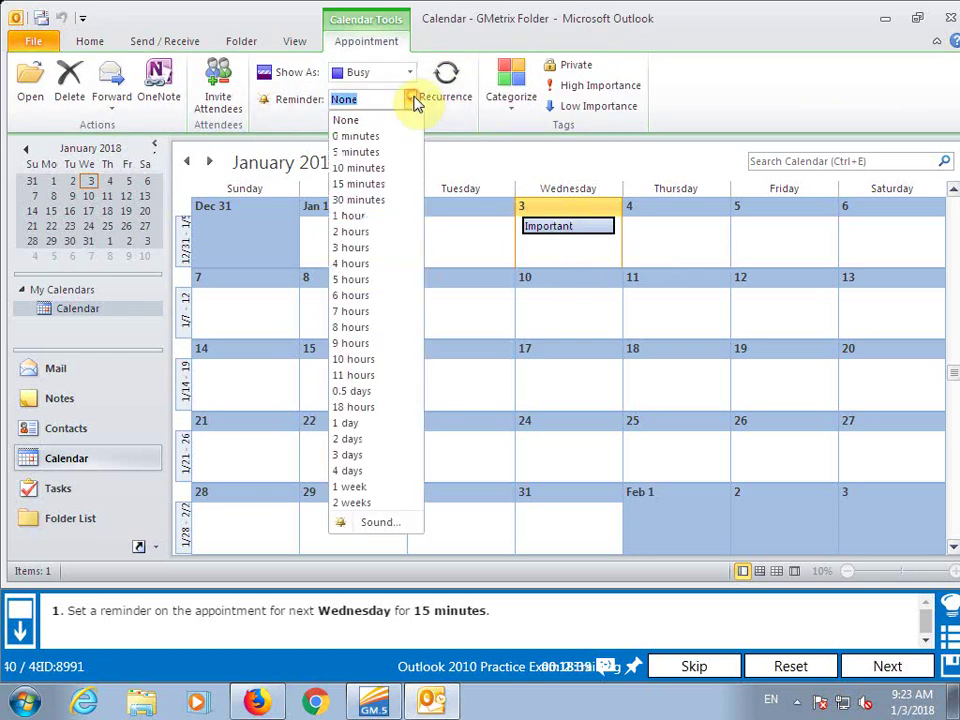
pyautogui.click(372, 184)
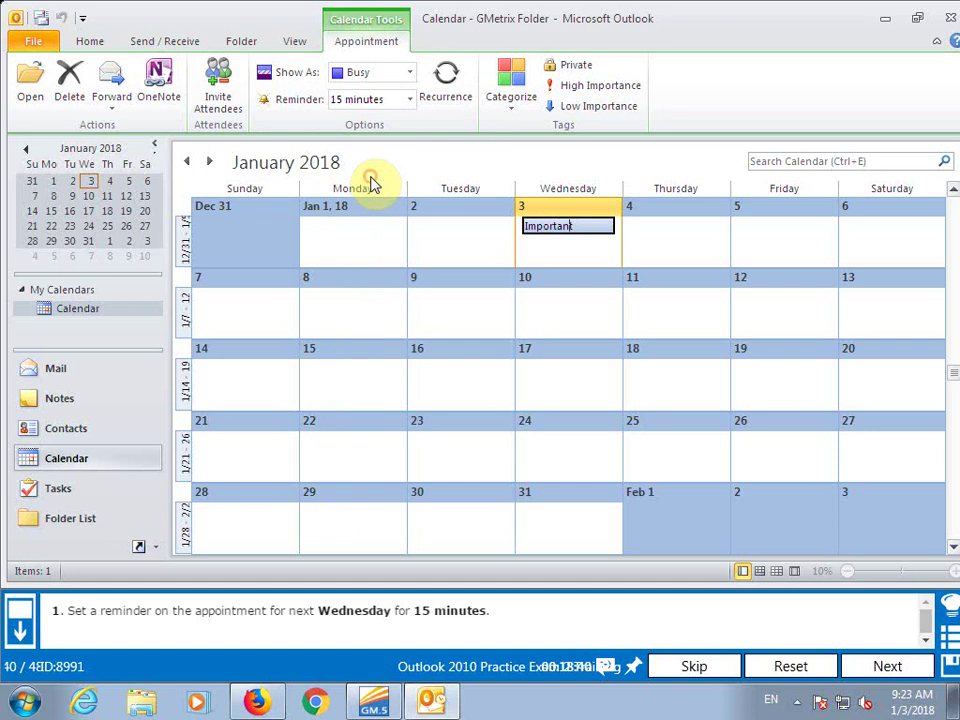
pyautogui.click(784, 532)
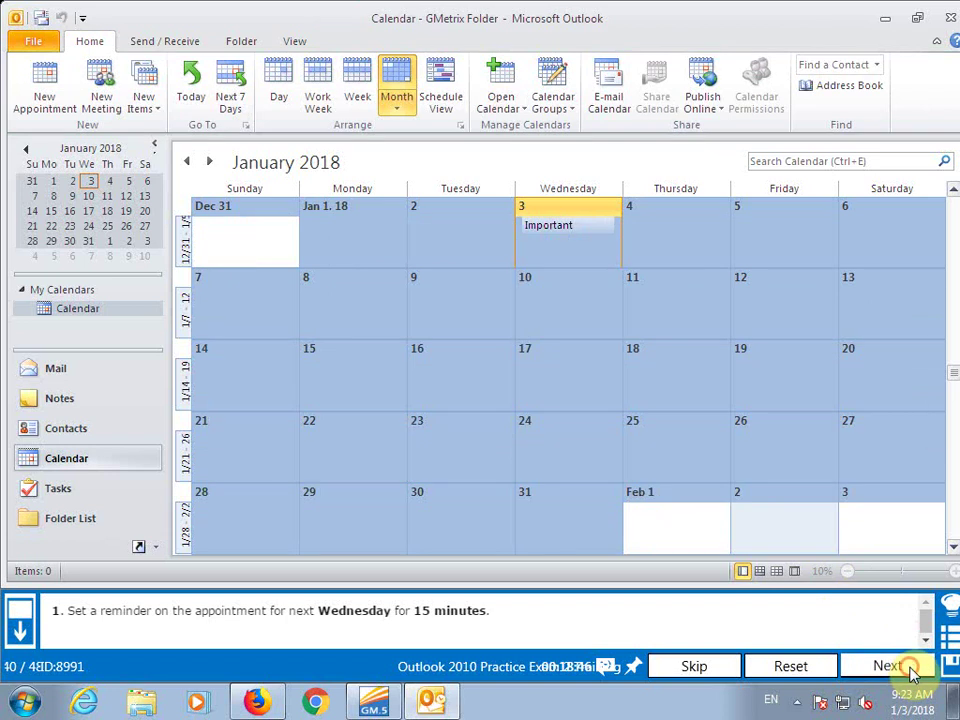
pyautogui.click(905, 671)
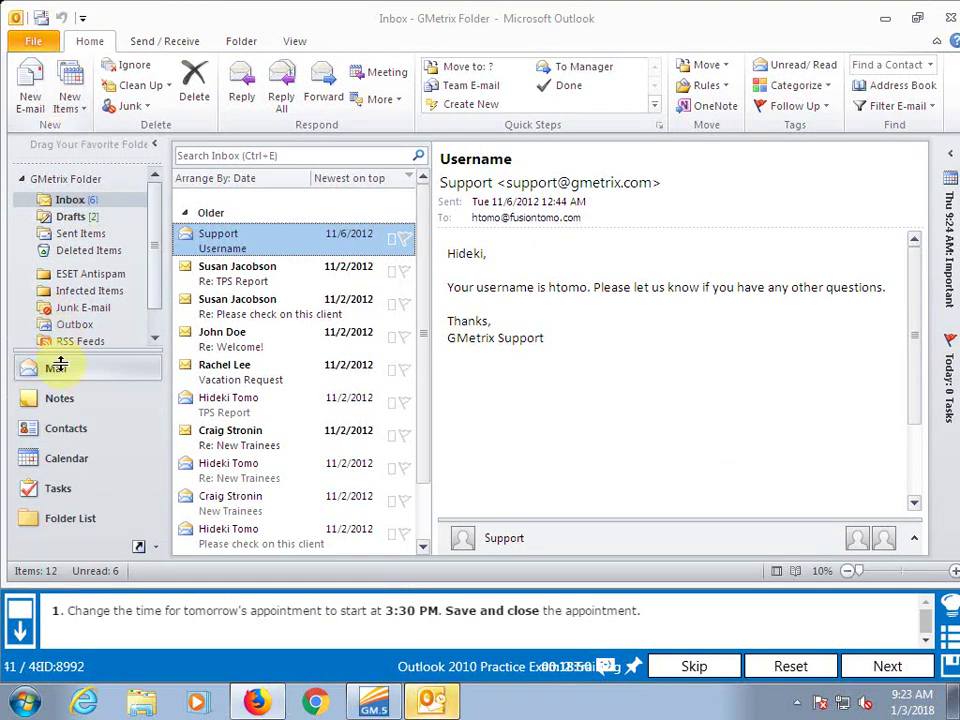
# Step: Move the January 4 Important appointment to 3:30–4:30 PM, save it, and advance
pyautogui.click(83, 459)
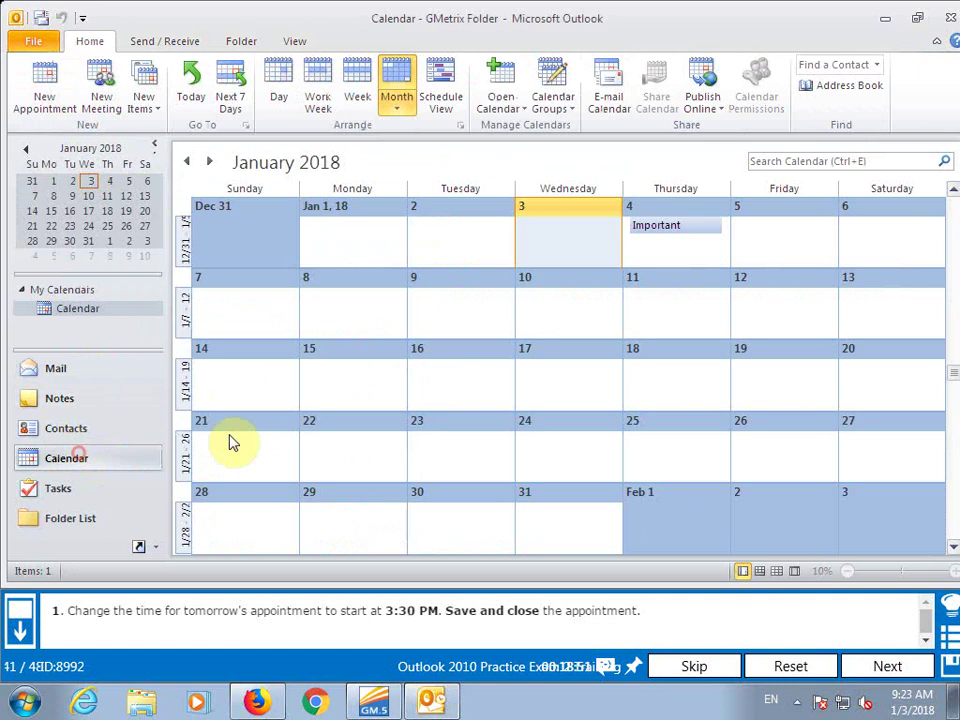
pyautogui.click(677, 229)
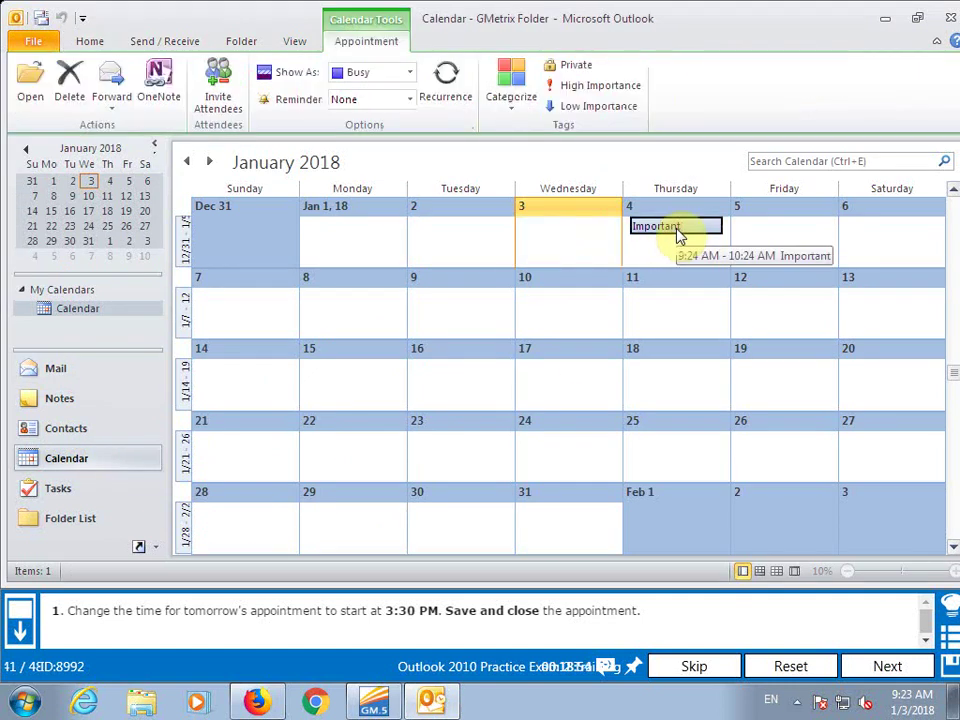
pyautogui.doubleClick(678, 232)
pyautogui.click(318, 199)
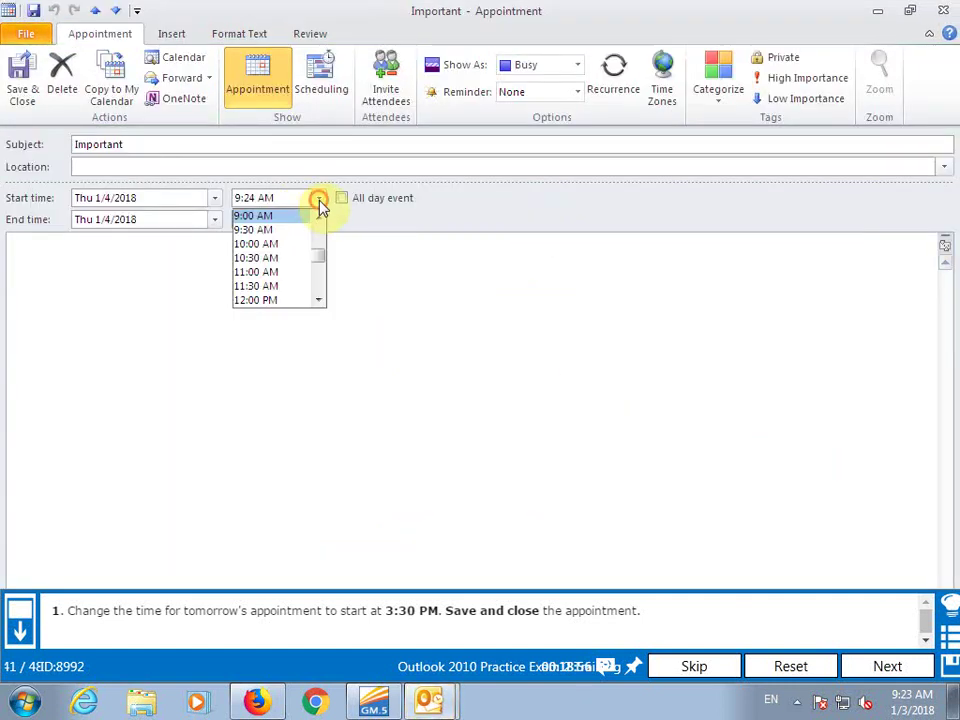
pyautogui.click(316, 285)
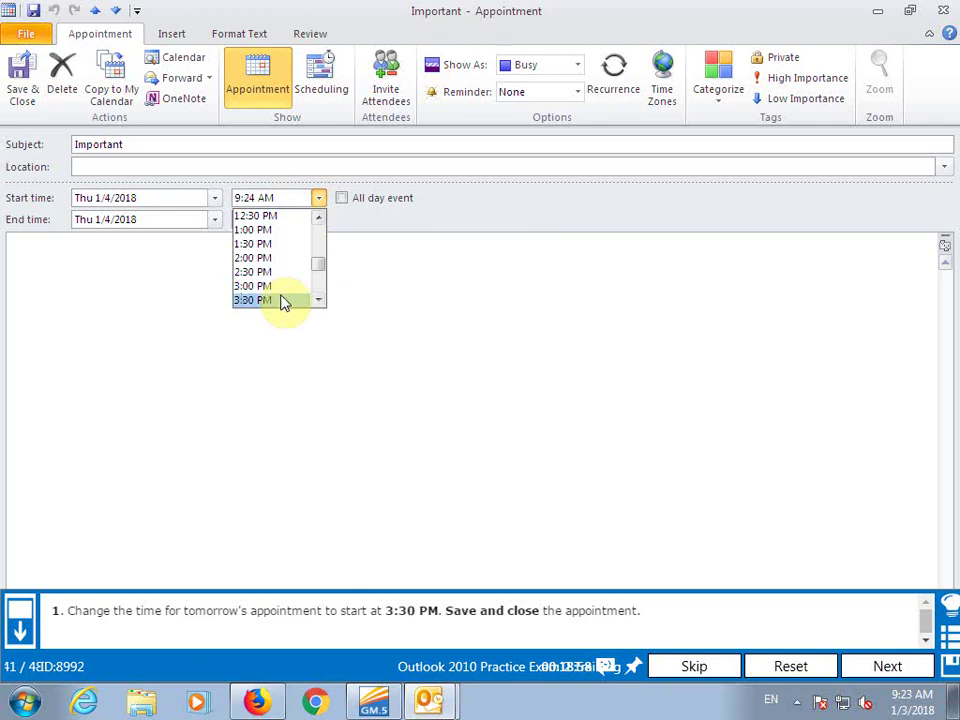
pyautogui.click(280, 300)
pyautogui.click(305, 302)
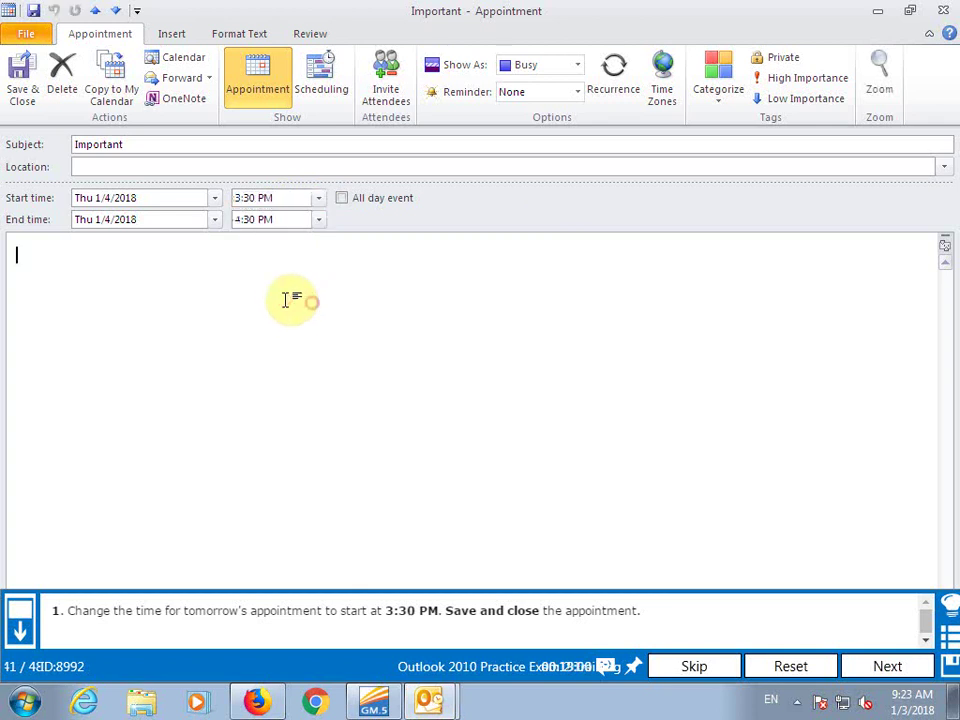
pyautogui.click(22, 86)
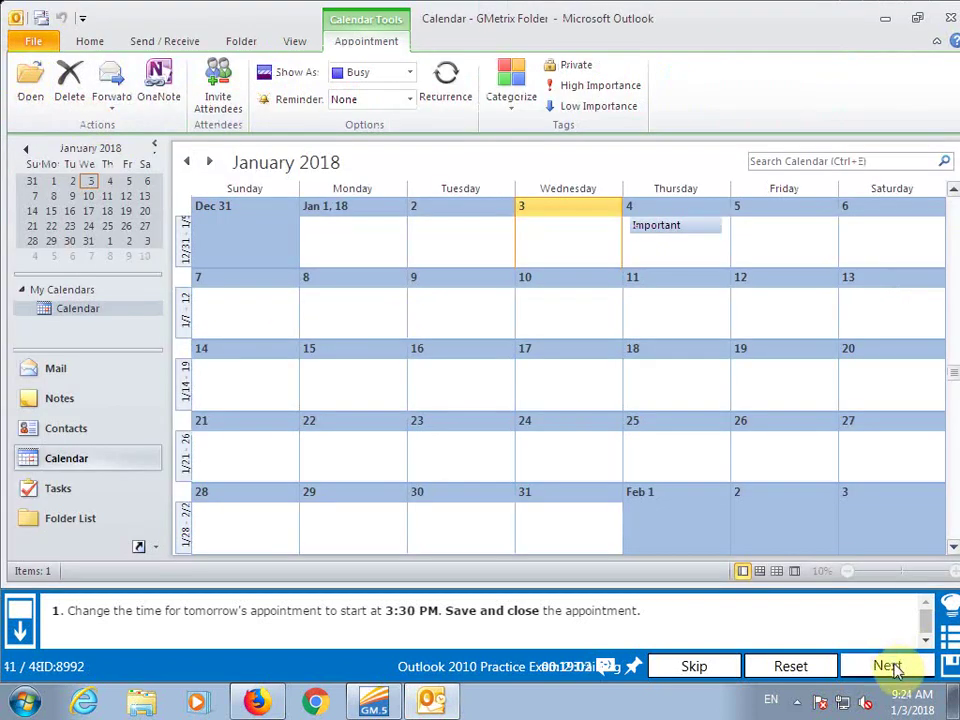
pyautogui.click(887, 666)
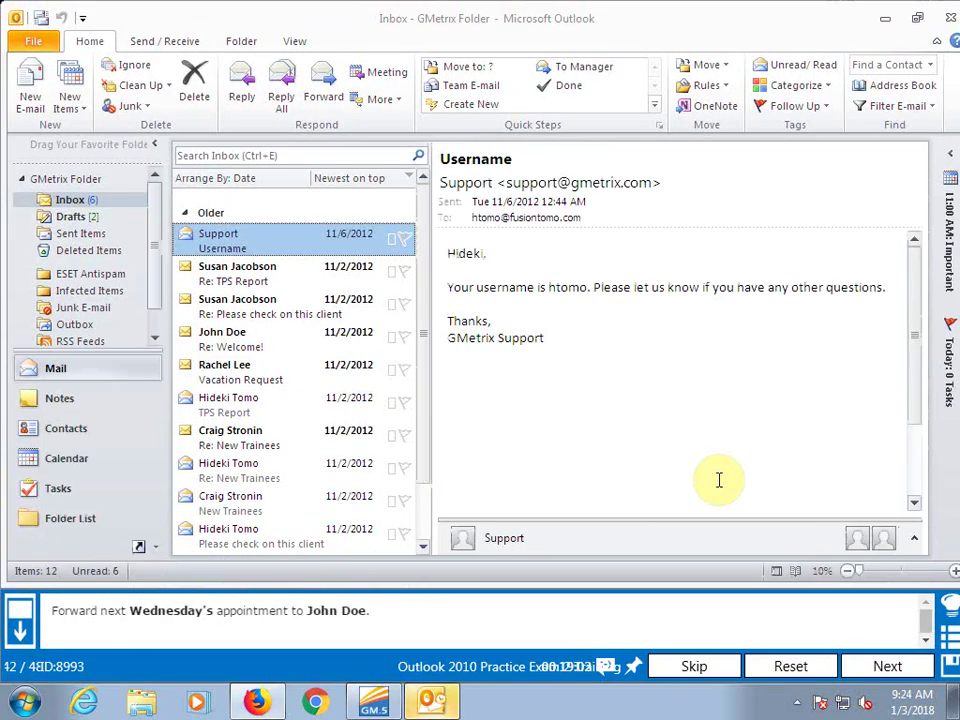
# Step: Forward the January 3 Important appointment to the requested contact, send it, and advance
pyautogui.click(78, 463)
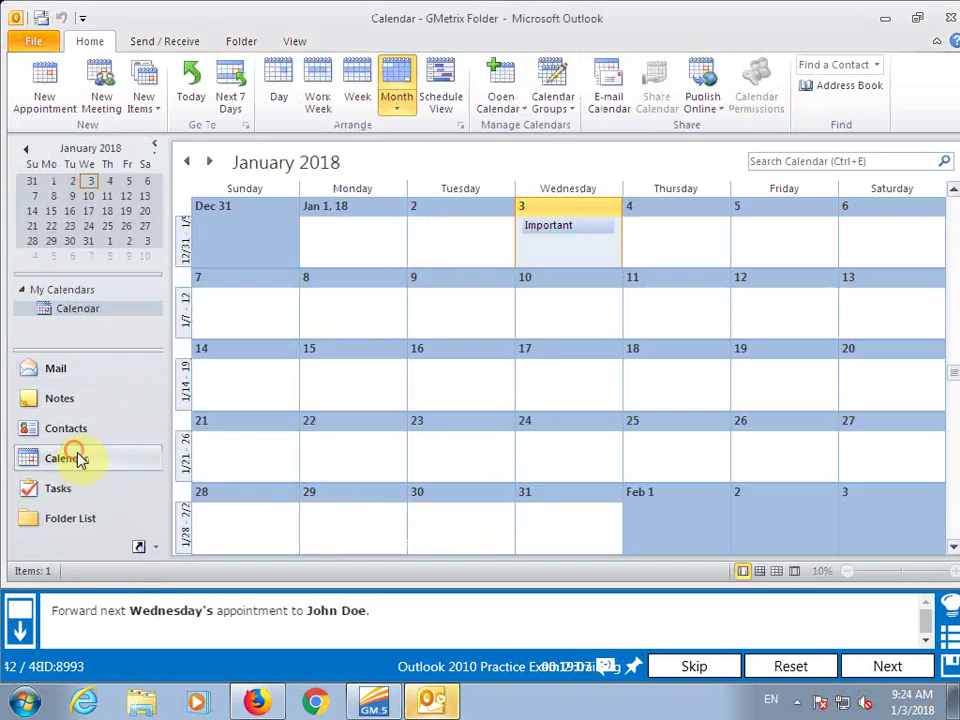
pyautogui.click(587, 229)
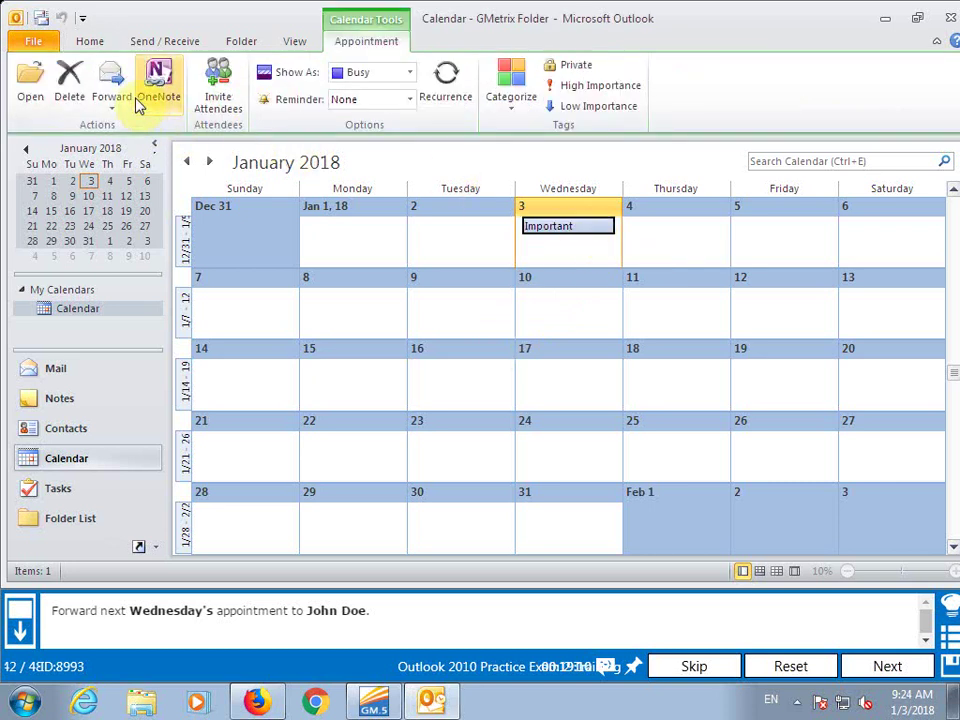
pyautogui.click(110, 82)
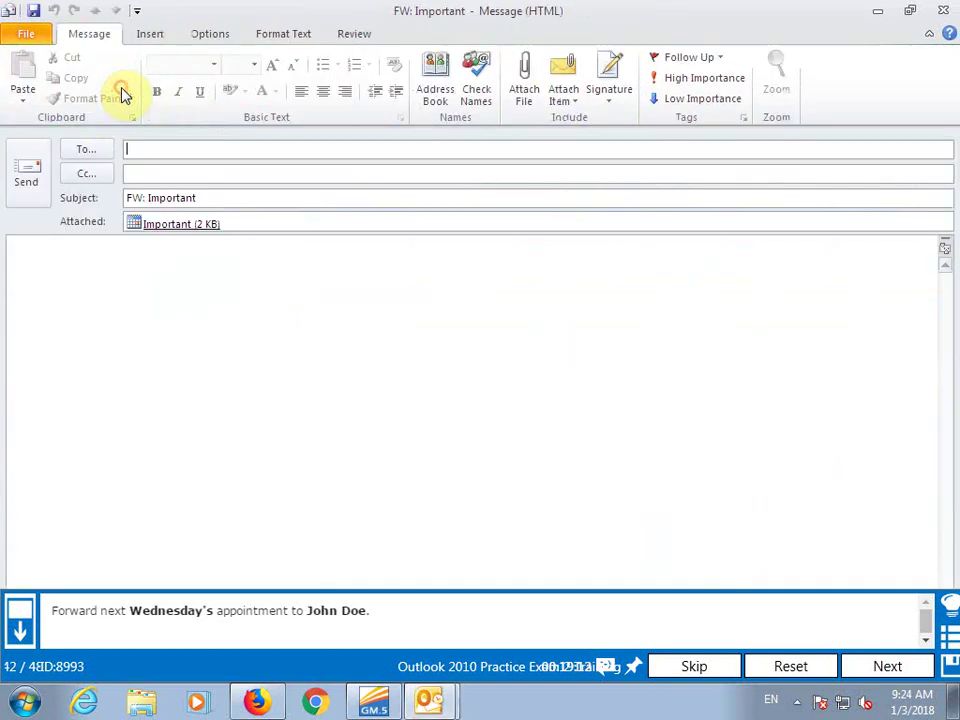
pyautogui.click(104, 156)
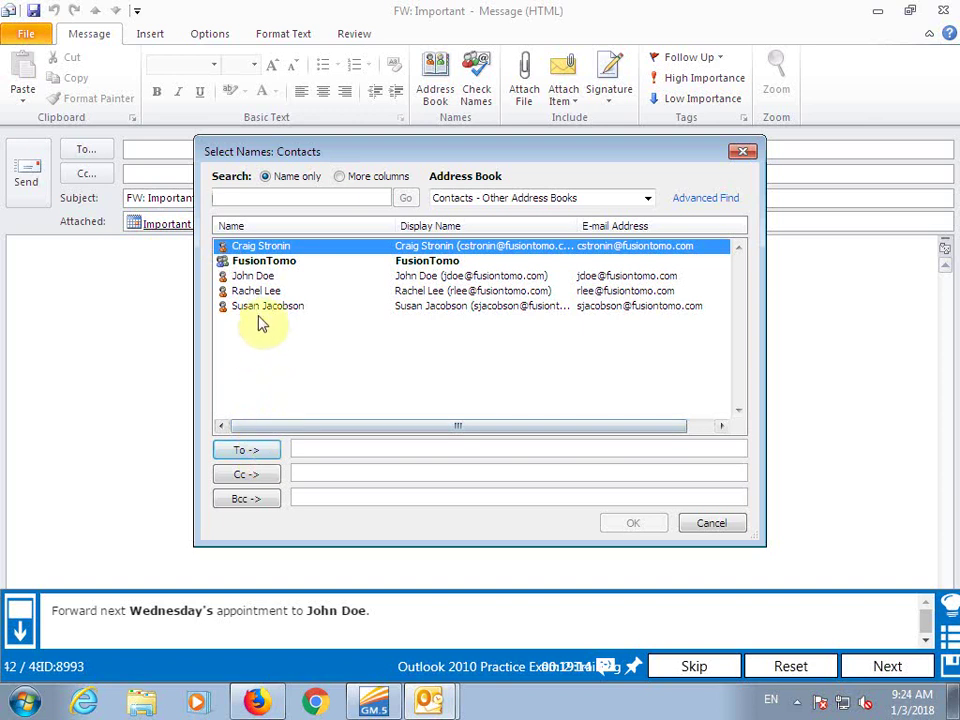
pyautogui.click(256, 277)
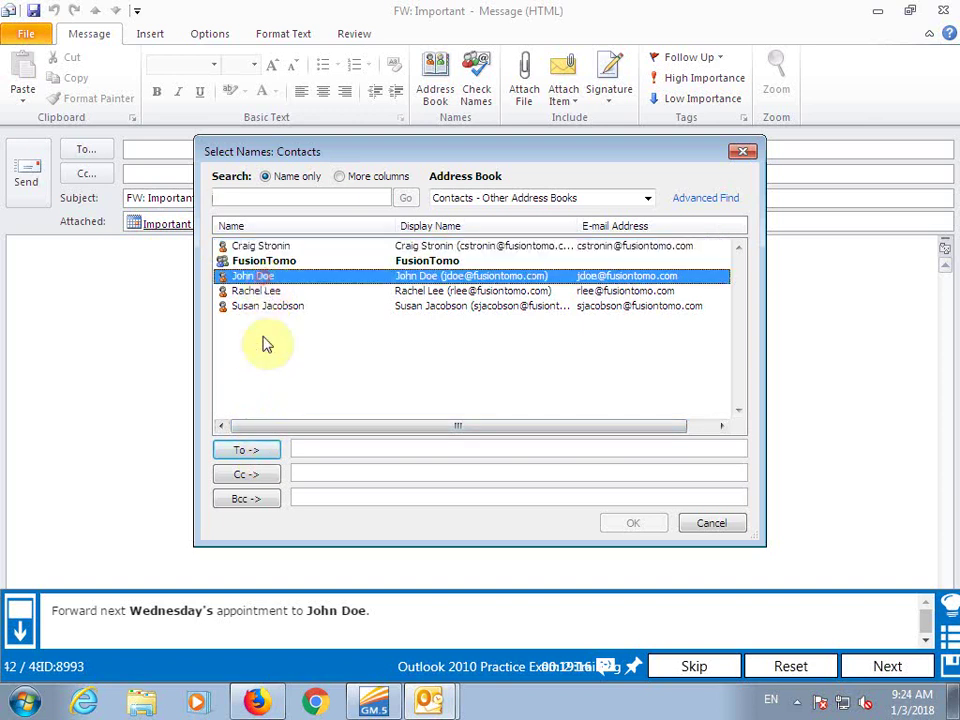
pyautogui.click(250, 452)
pyautogui.click(651, 523)
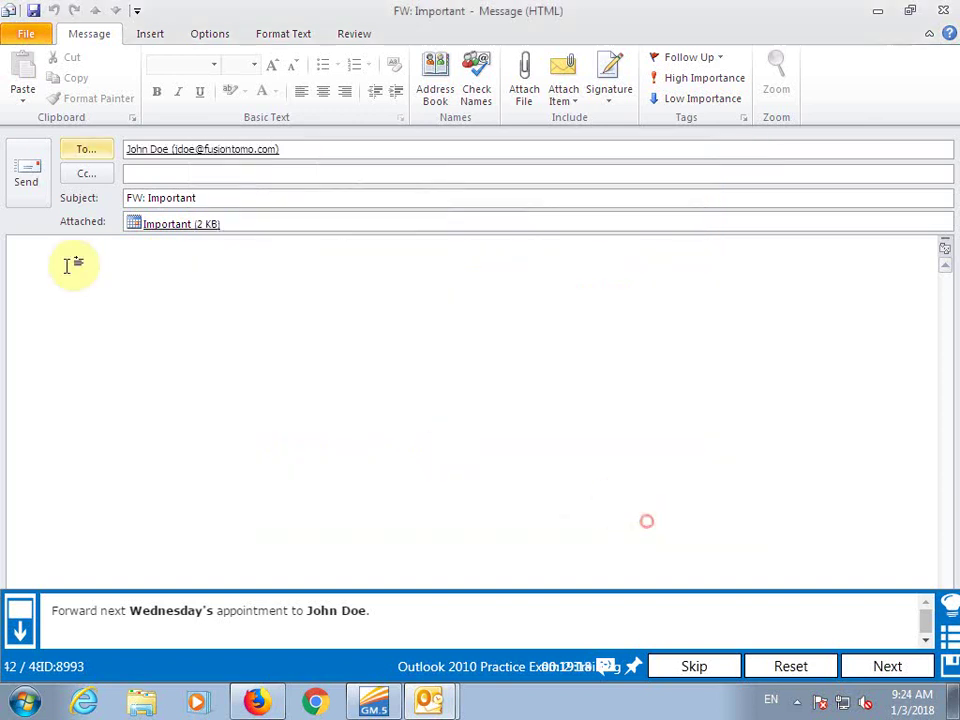
pyautogui.click(28, 162)
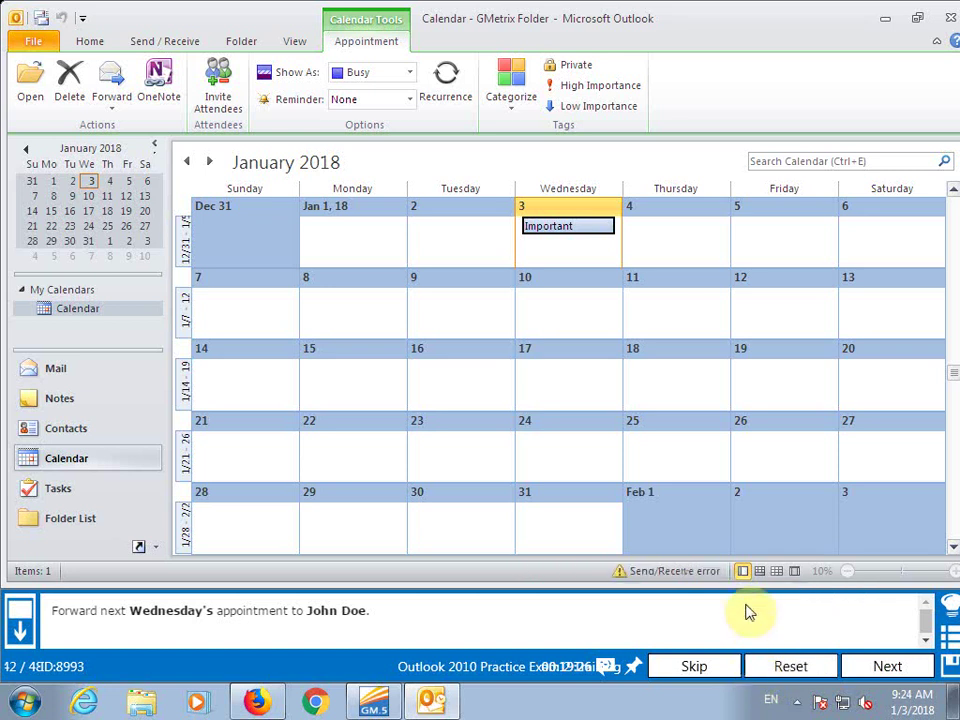
pyautogui.click(877, 662)
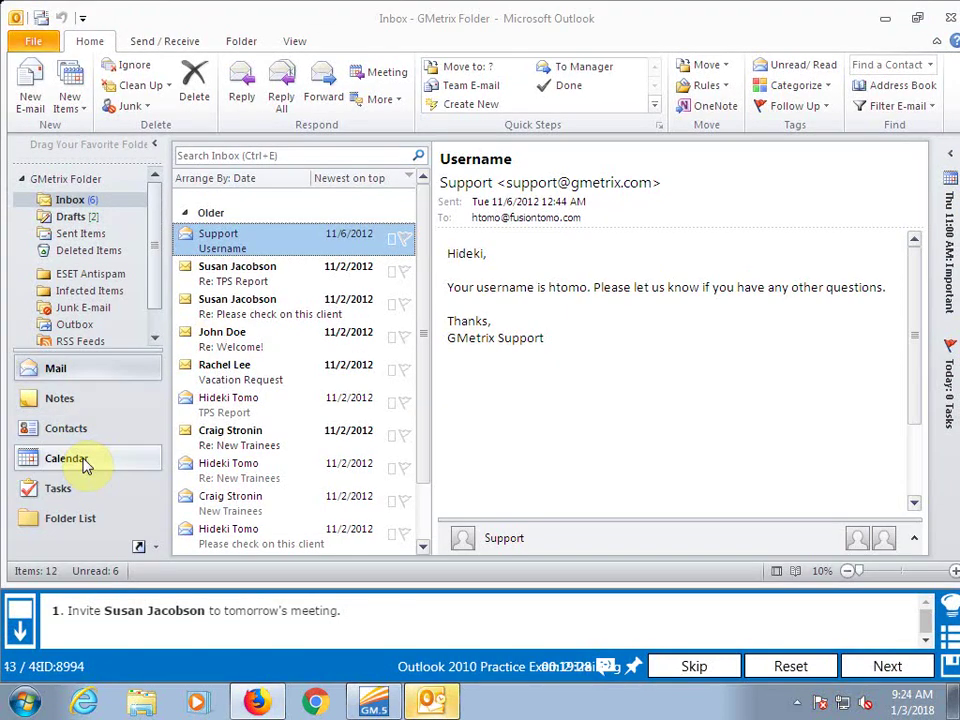
# Step: Invite the requested contact to the January 4 Important meeting, send the invitation, and advance
pyautogui.click(86, 458)
pyautogui.click(671, 226)
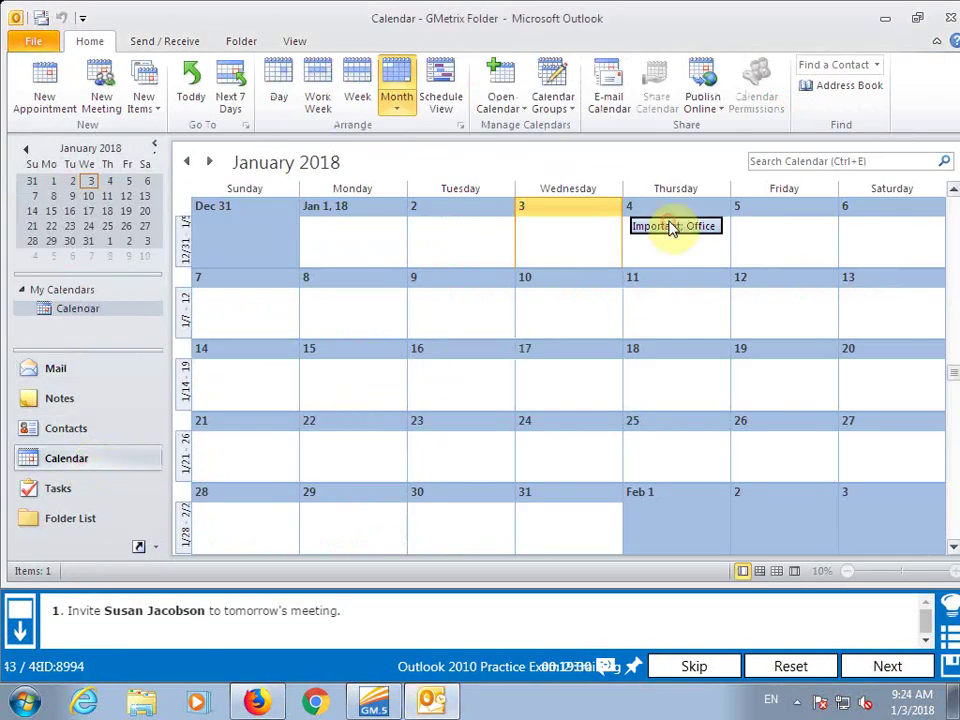
pyautogui.click(218, 85)
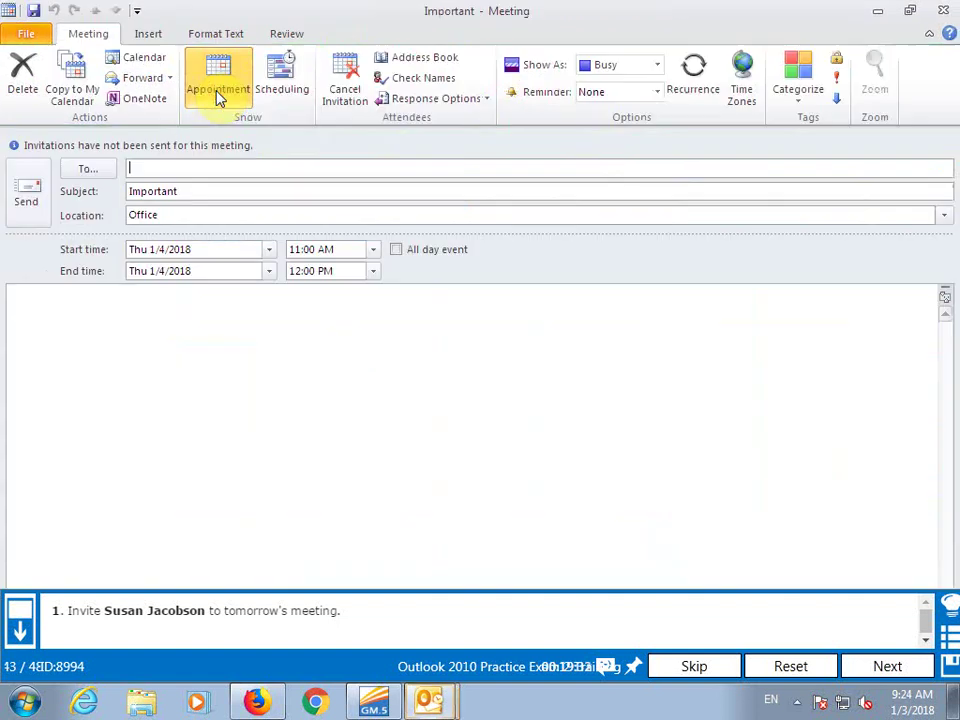
pyautogui.click(95, 171)
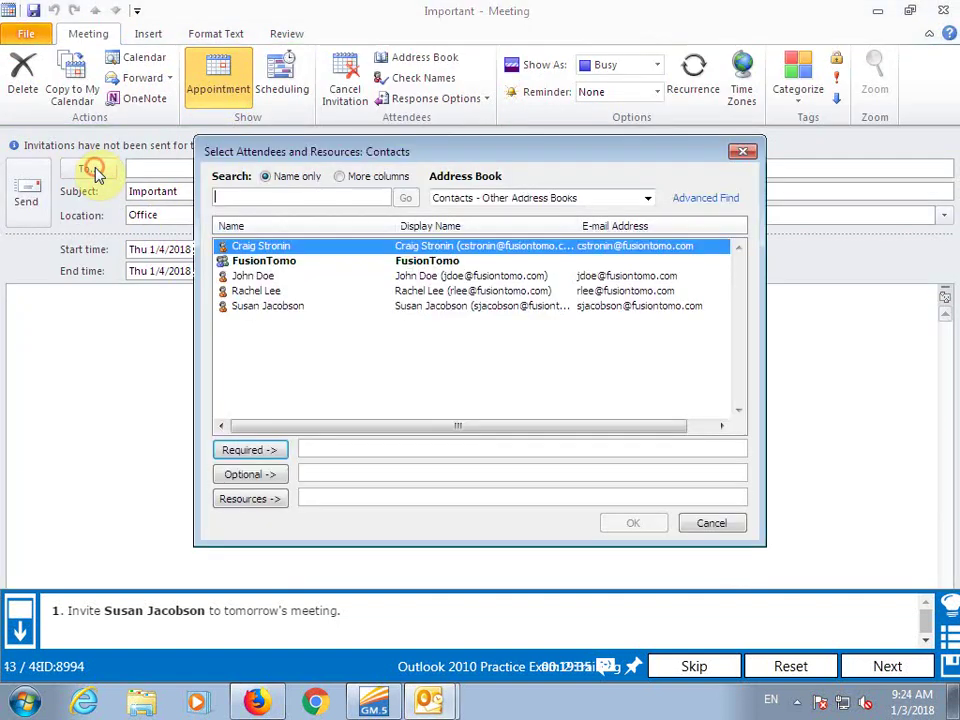
pyautogui.doubleClick(268, 306)
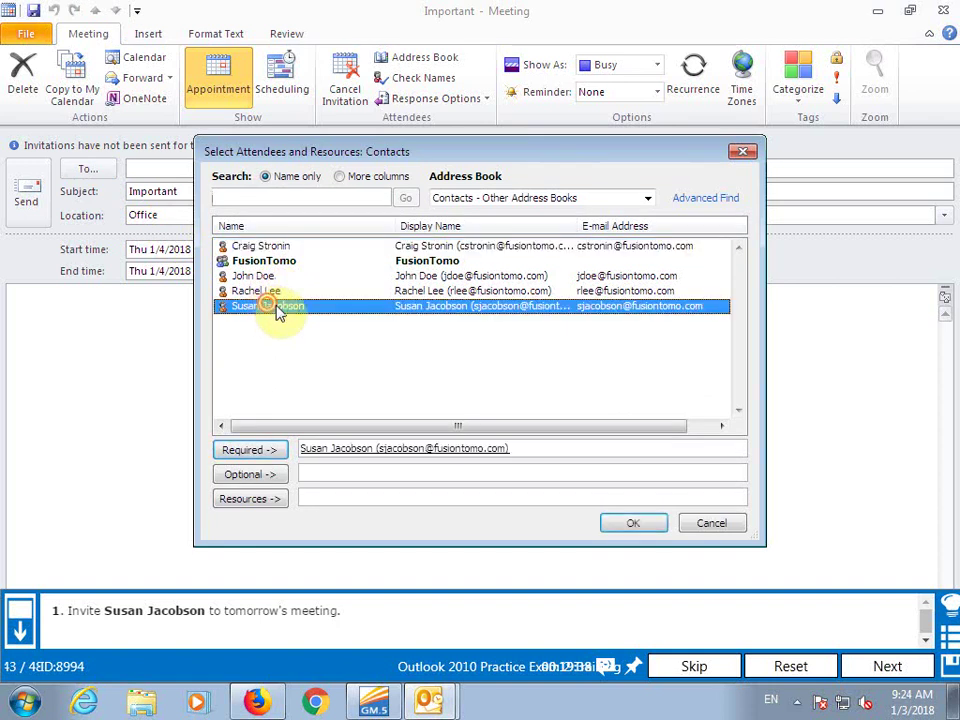
pyautogui.click(628, 524)
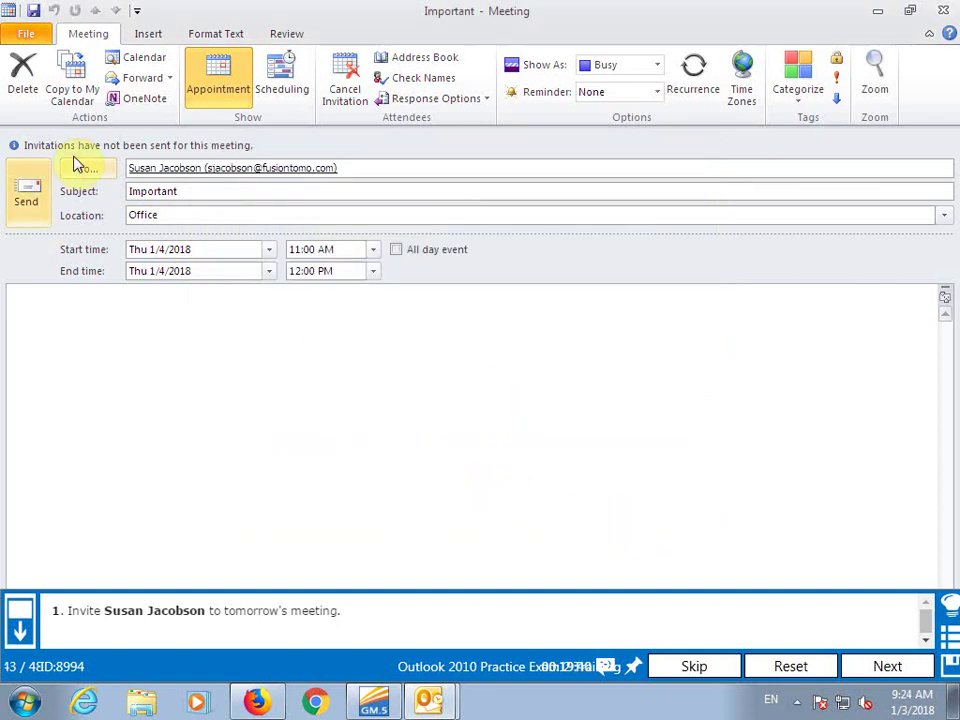
pyautogui.click(28, 192)
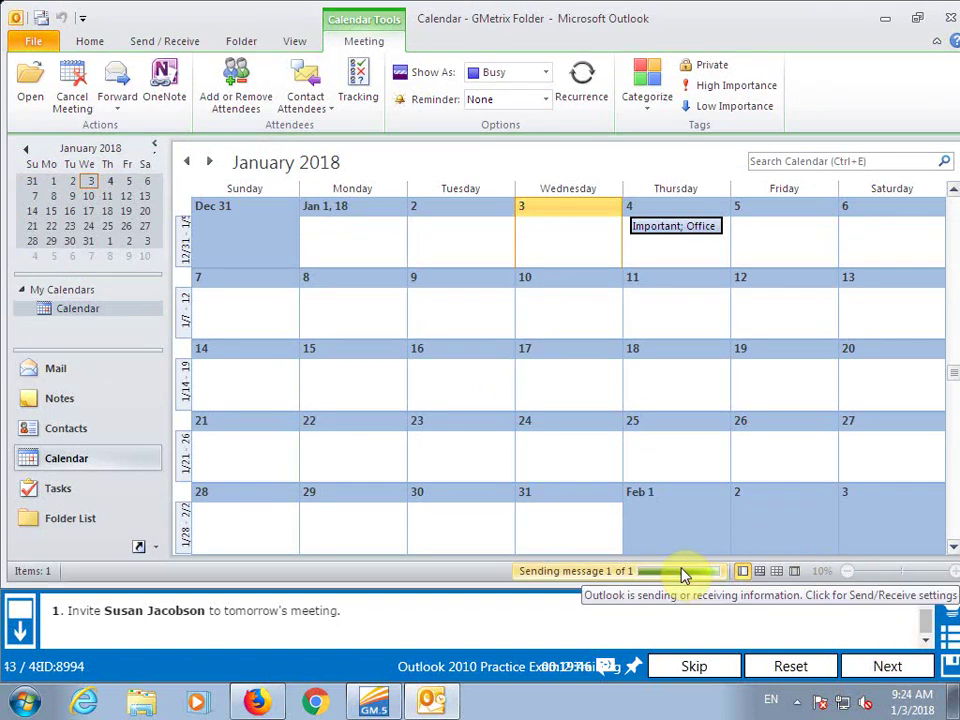
pyautogui.click(895, 667)
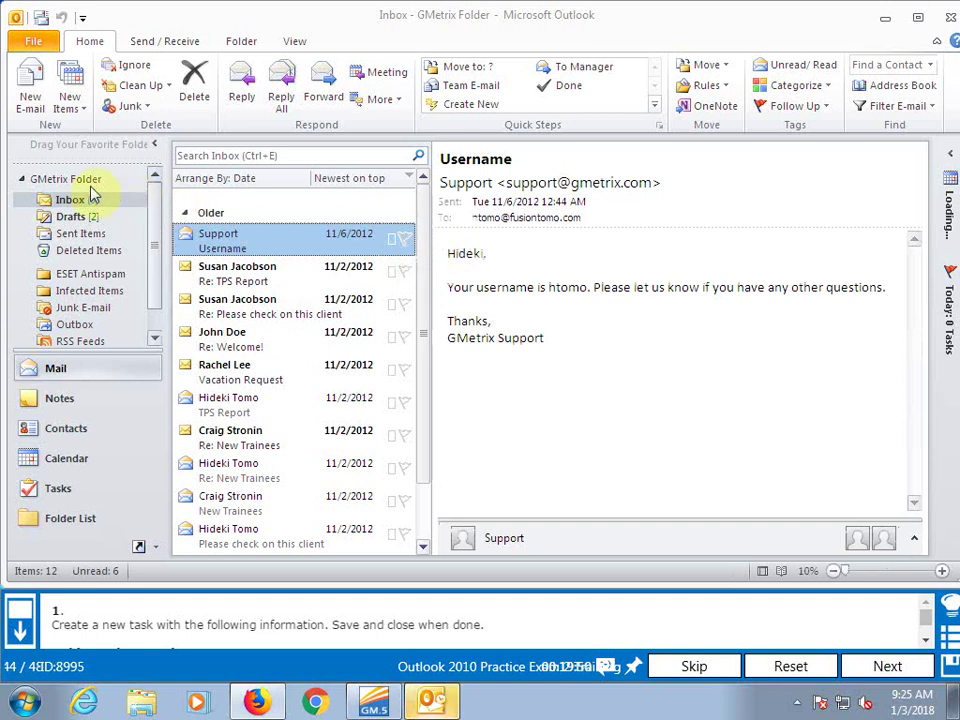
# Step: Start a new task in the To-Do List with the subject 'Clean Desk'
pyautogui.click(92, 494)
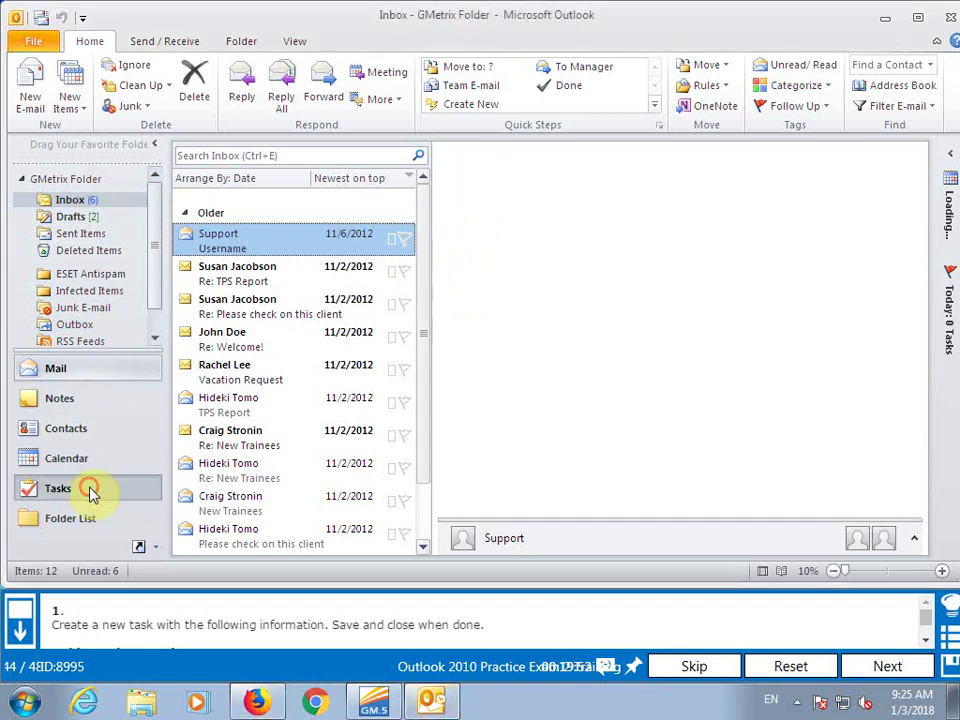
pyautogui.click(112, 100)
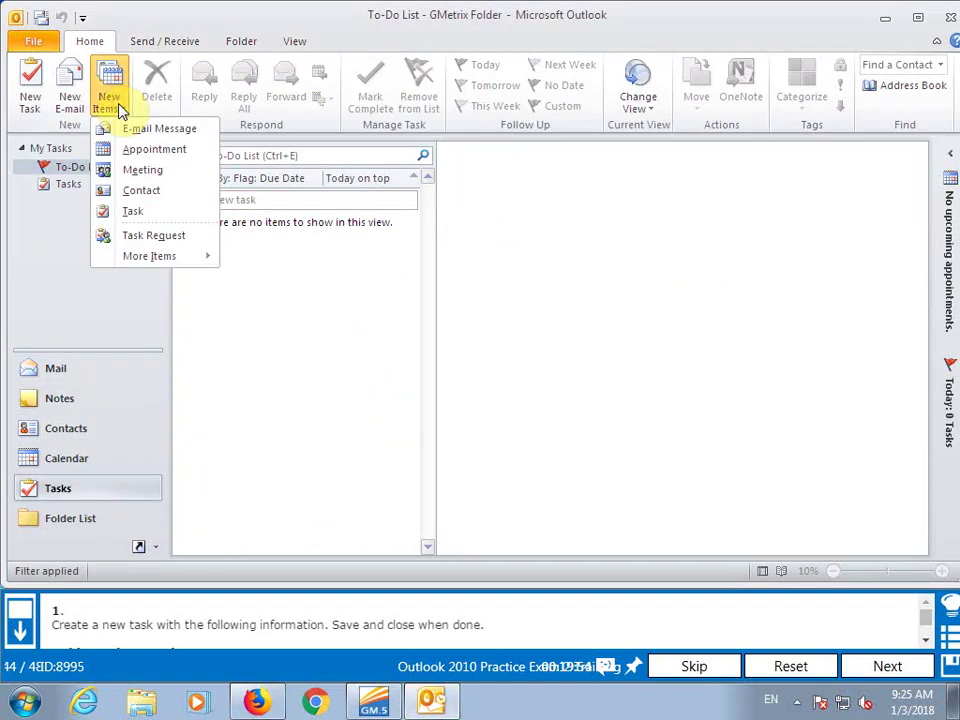
pyautogui.click(131, 213)
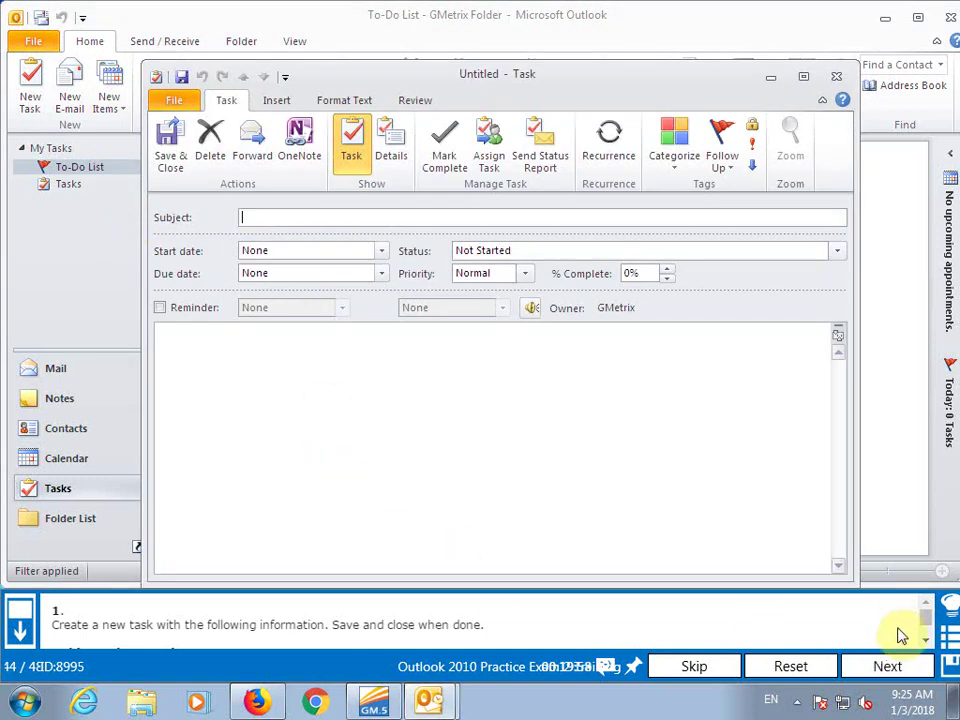
pyautogui.click(924, 638)
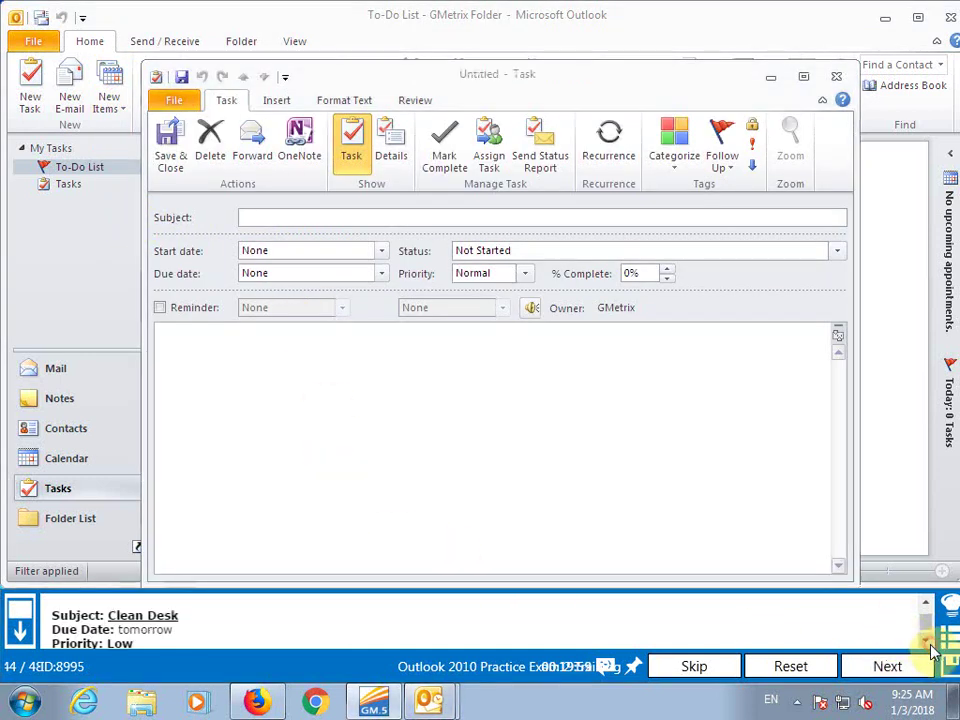
pyautogui.click(292, 216)
pyautogui.write('Clean Desk')
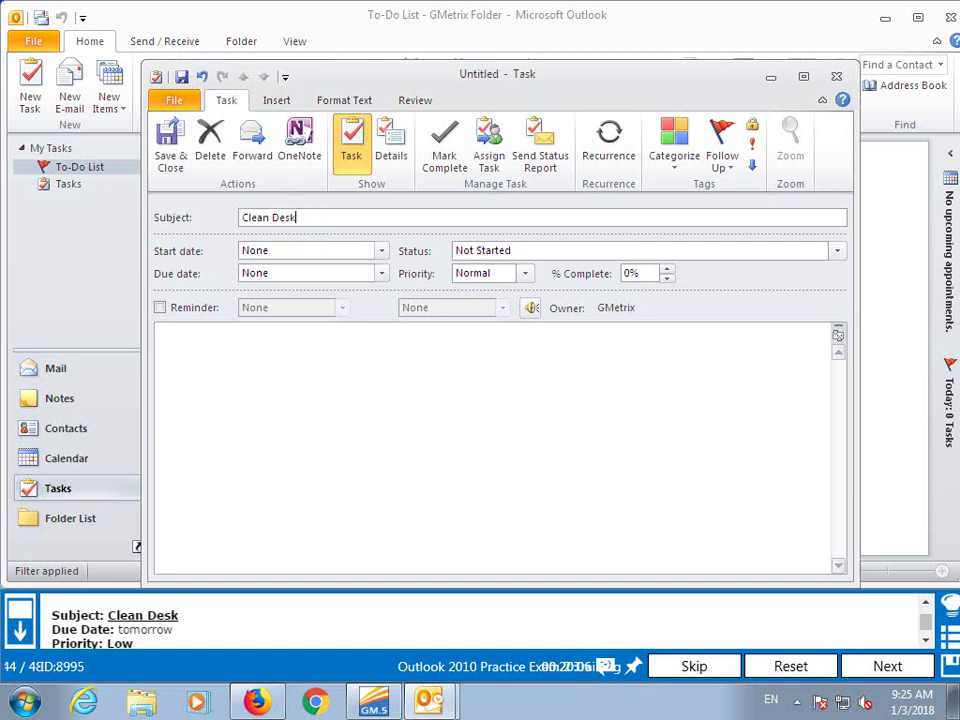
# Step: Set the task's due date to tomorrow, 1/4/2018, and its priority to Low
pyautogui.click(380, 274)
pyautogui.click(326, 333)
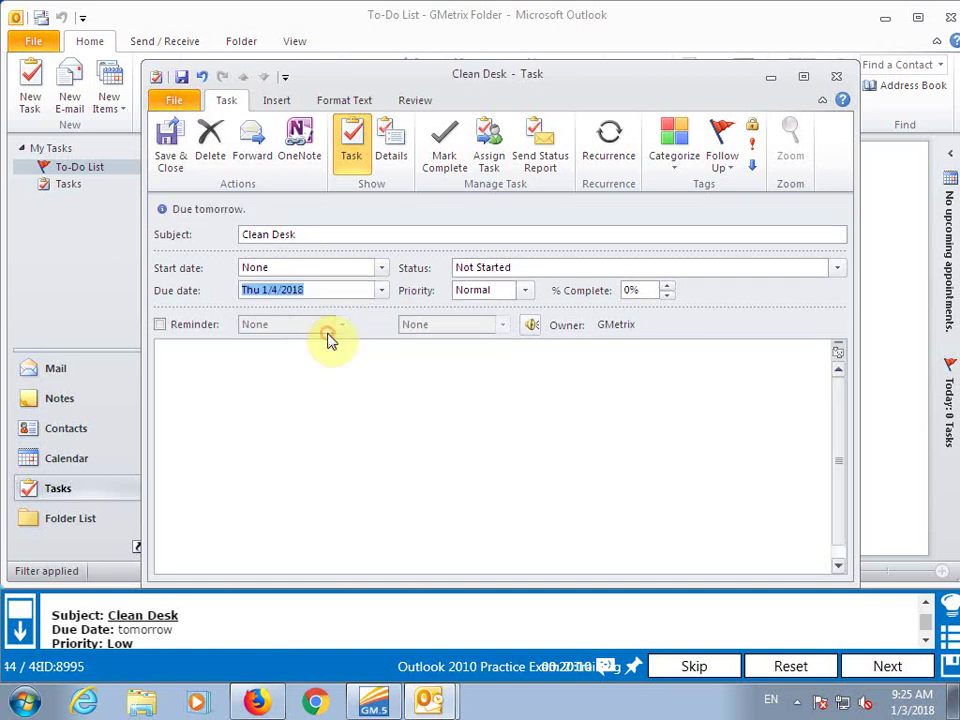
pyautogui.click(524, 290)
pyautogui.click(499, 310)
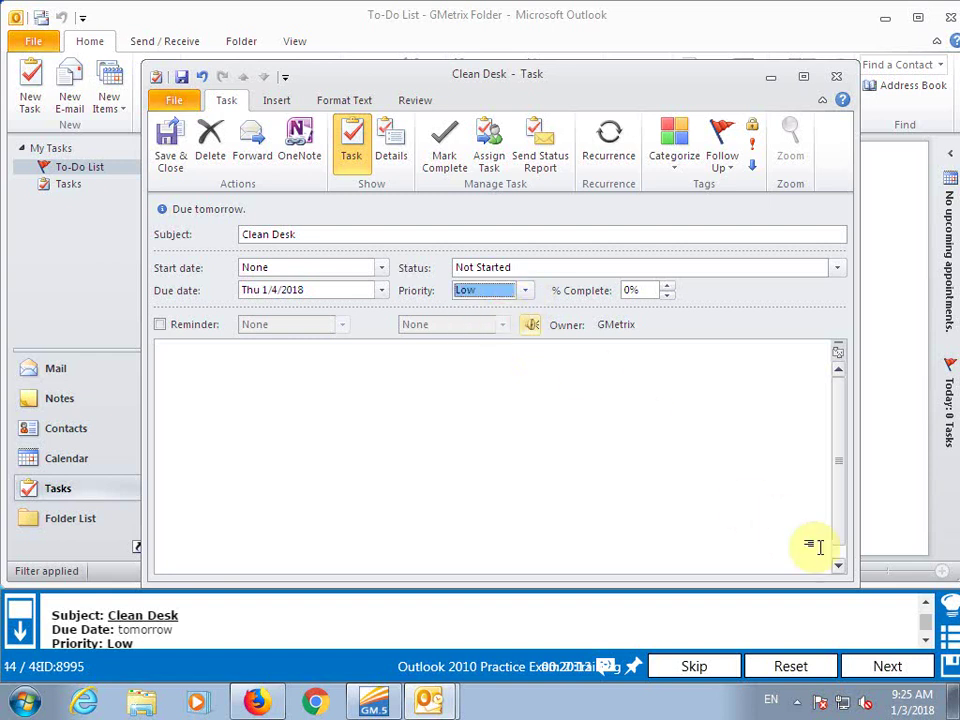
pyautogui.click(926, 640)
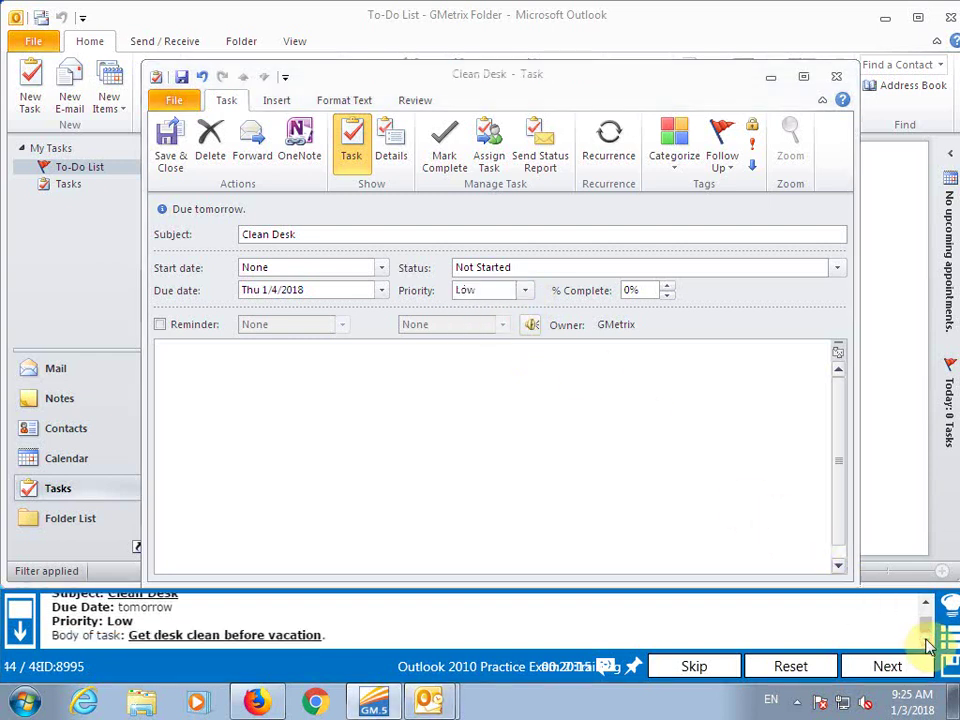
# Step: Write 'Get desk clean before vacation' in the task body and save the task
pyautogui.click(485, 457)
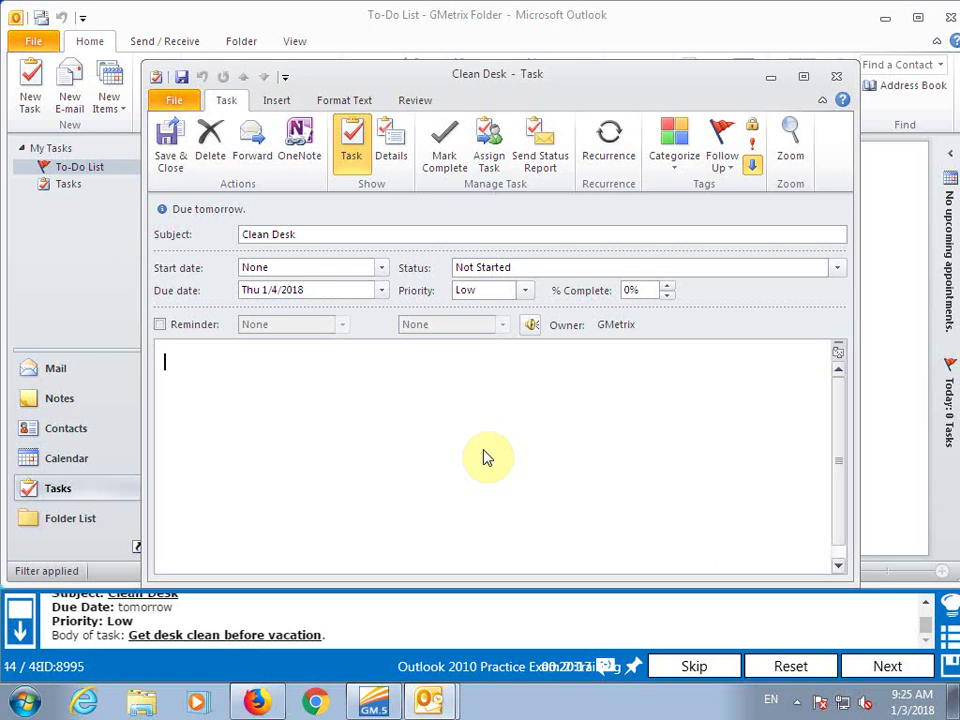
pyautogui.write('Get desk clean before vacation')
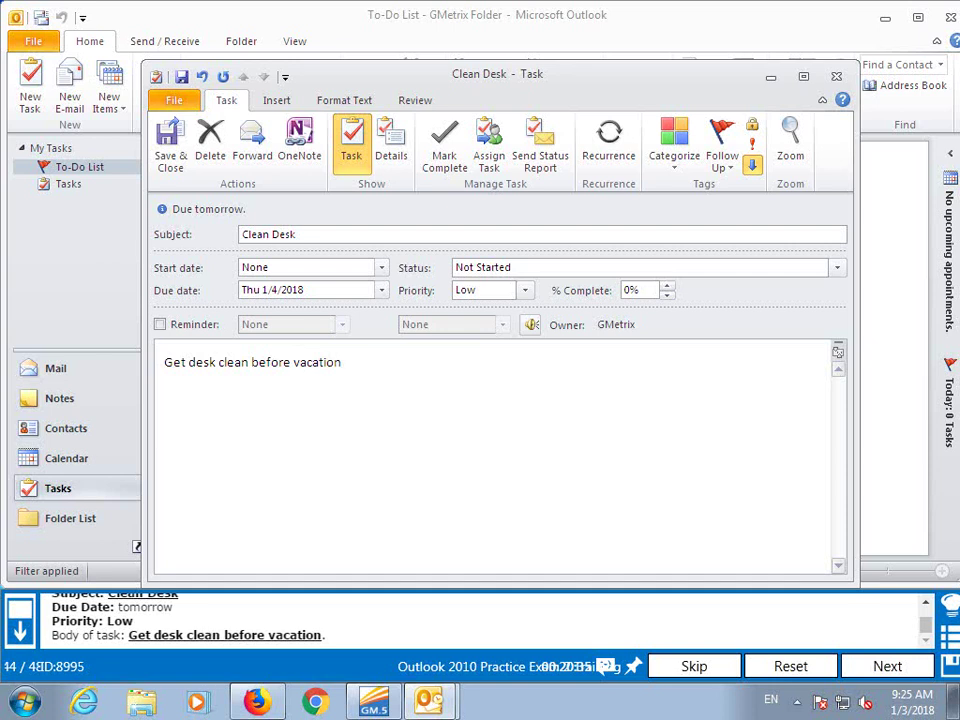
pyautogui.click(549, 403)
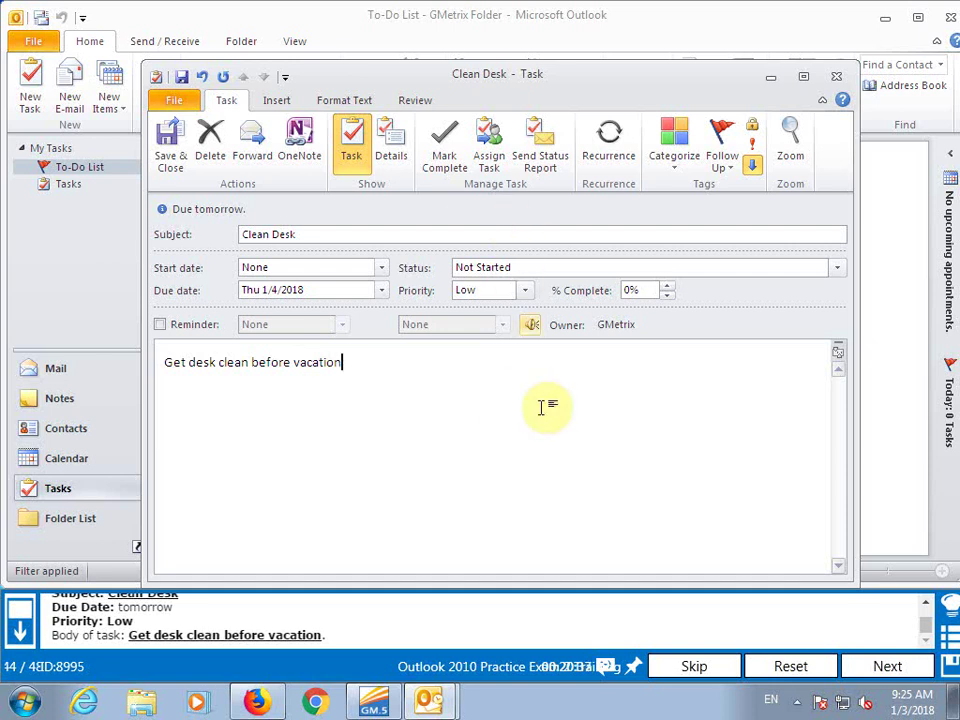
pyautogui.click(928, 605)
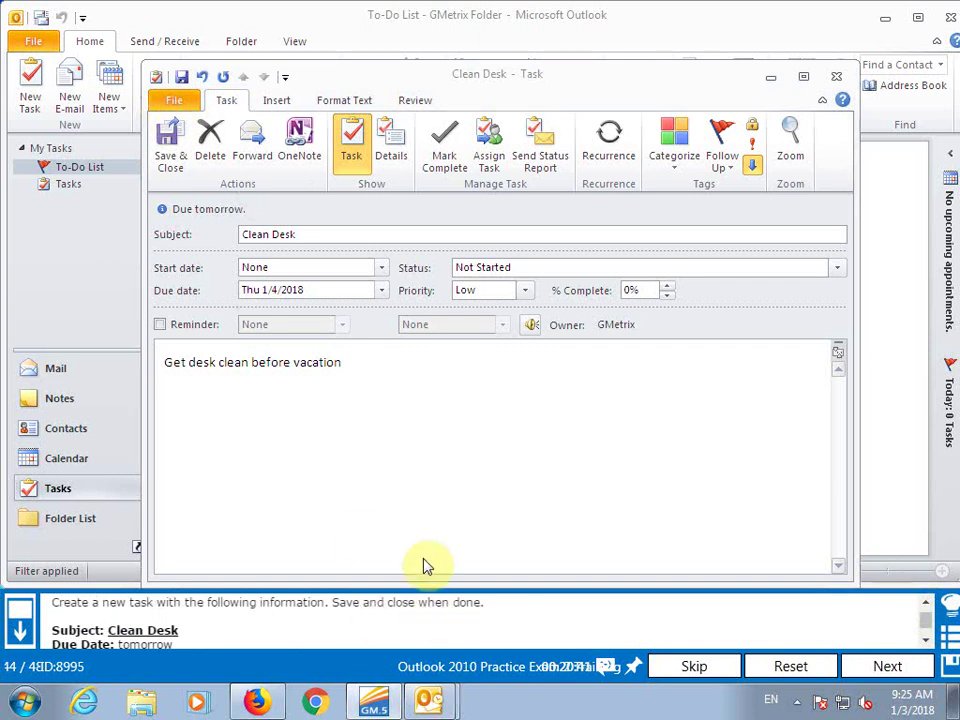
pyautogui.click(170, 140)
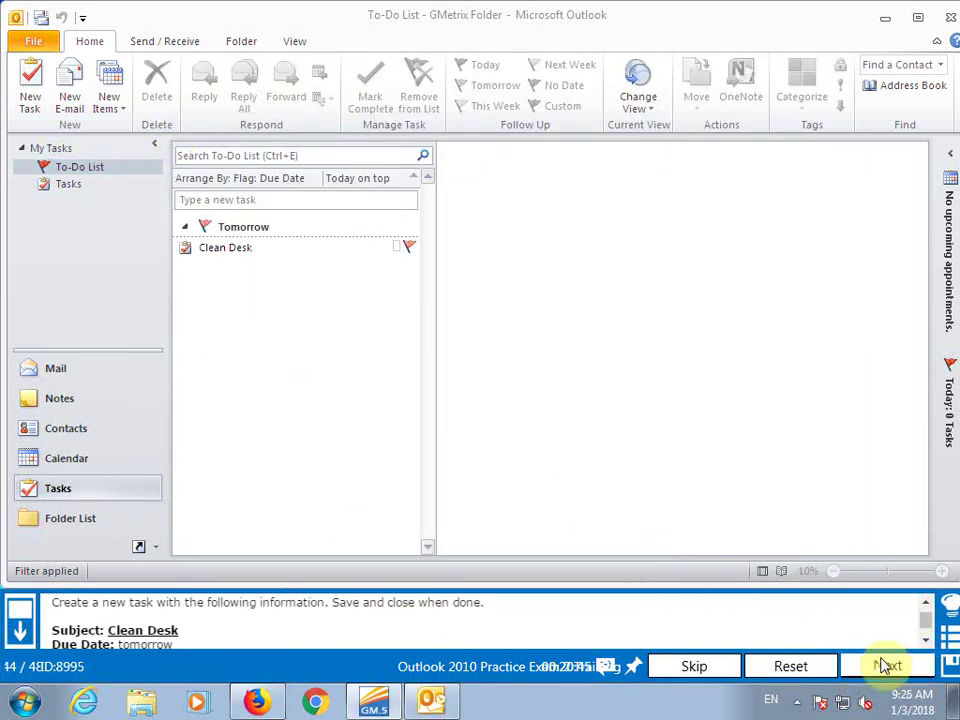
# Step: Add the note 'Marketing Team Supervisor' to the contact's card, save it, and advance
pyautogui.click(880, 668)
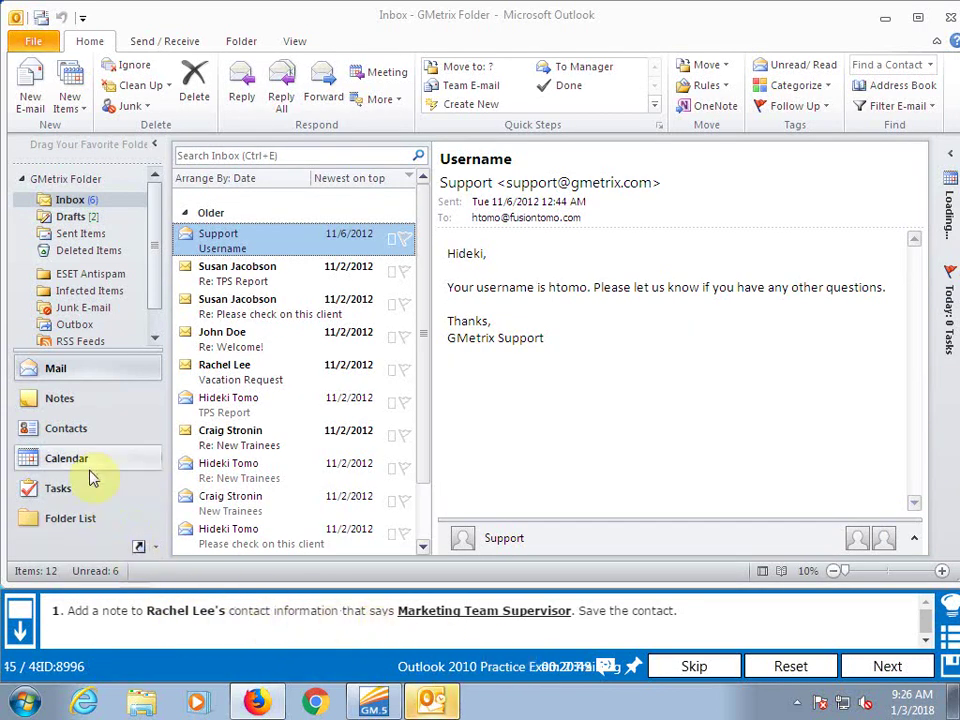
pyautogui.click(84, 430)
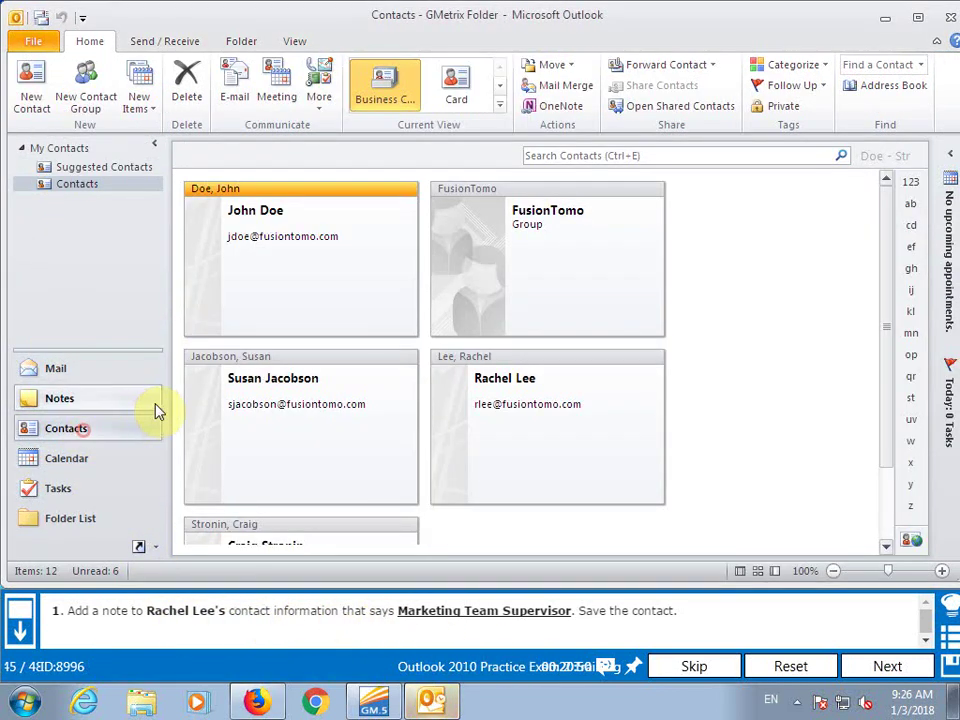
pyautogui.doubleClick(533, 405)
pyautogui.click(549, 360)
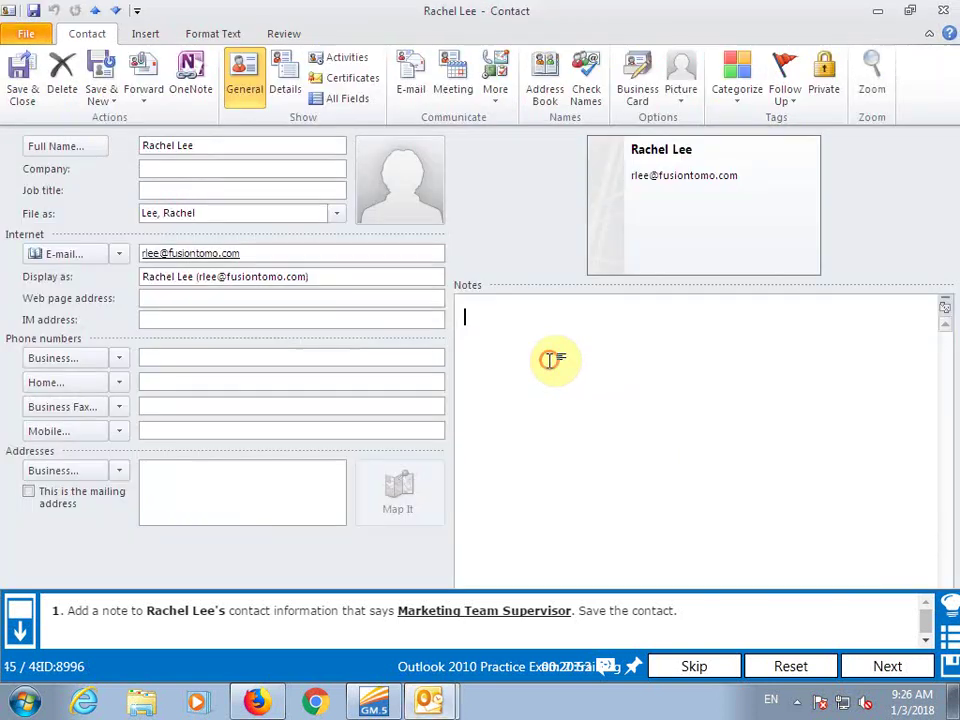
pyautogui.write('Marketing Team Supervisor')
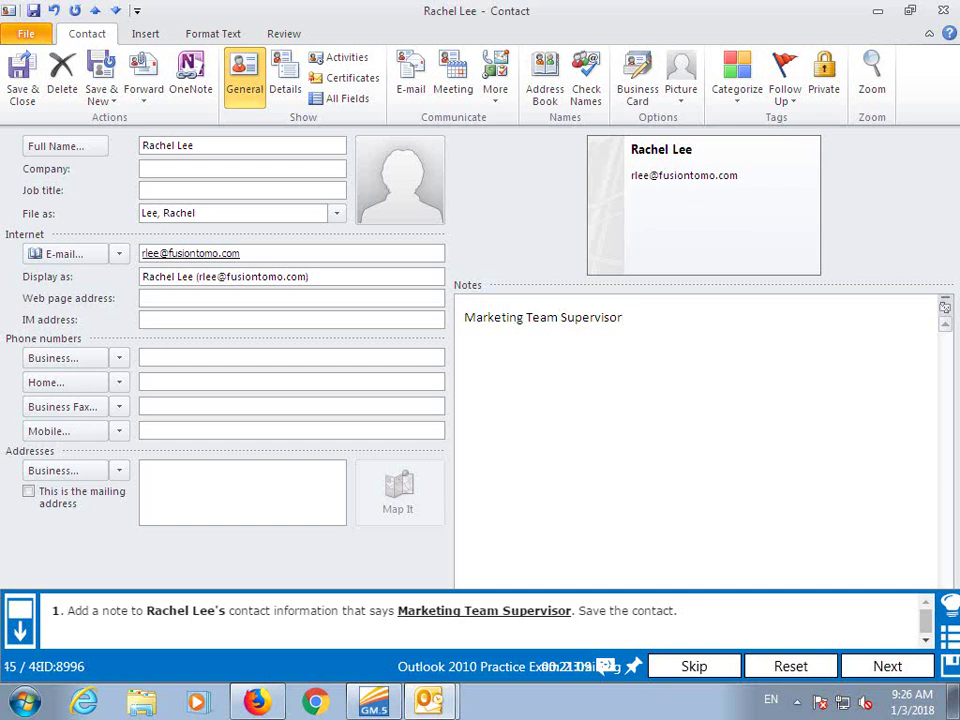
pyautogui.click(662, 443)
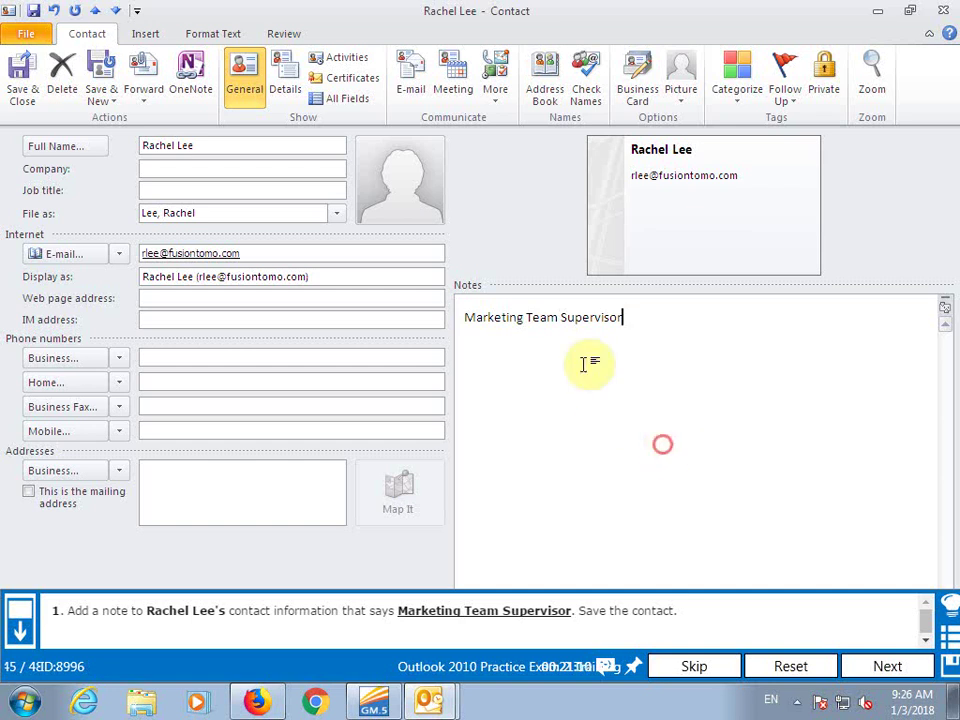
pyautogui.click(24, 88)
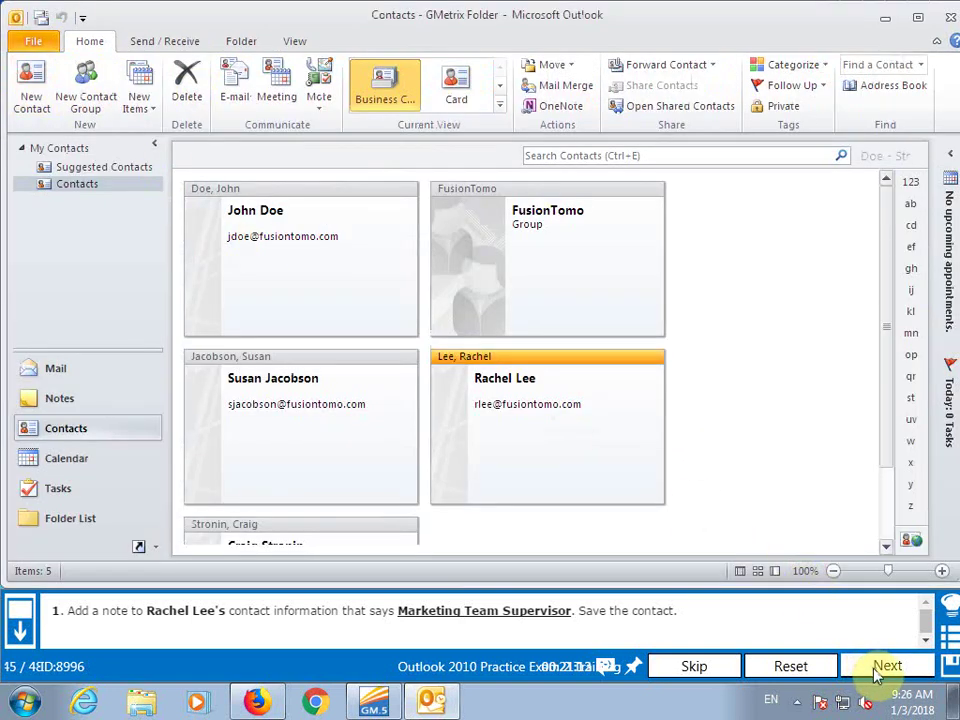
pyautogui.click(880, 666)
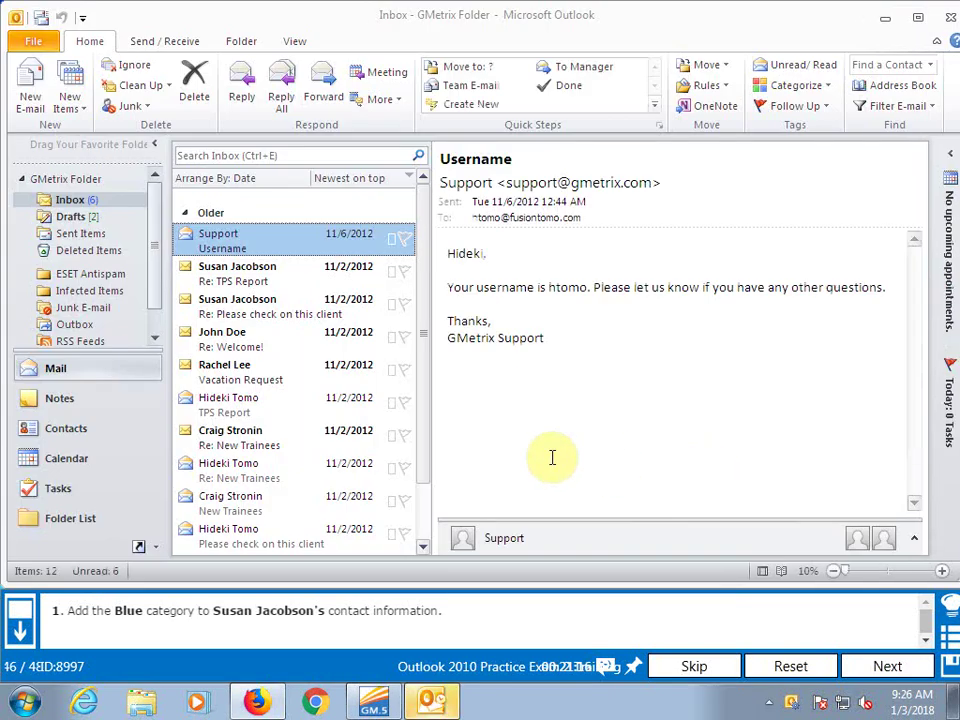
# Step: Assign the Blue Category to the contact, keeping its default name, and advance
pyautogui.click(107, 428)
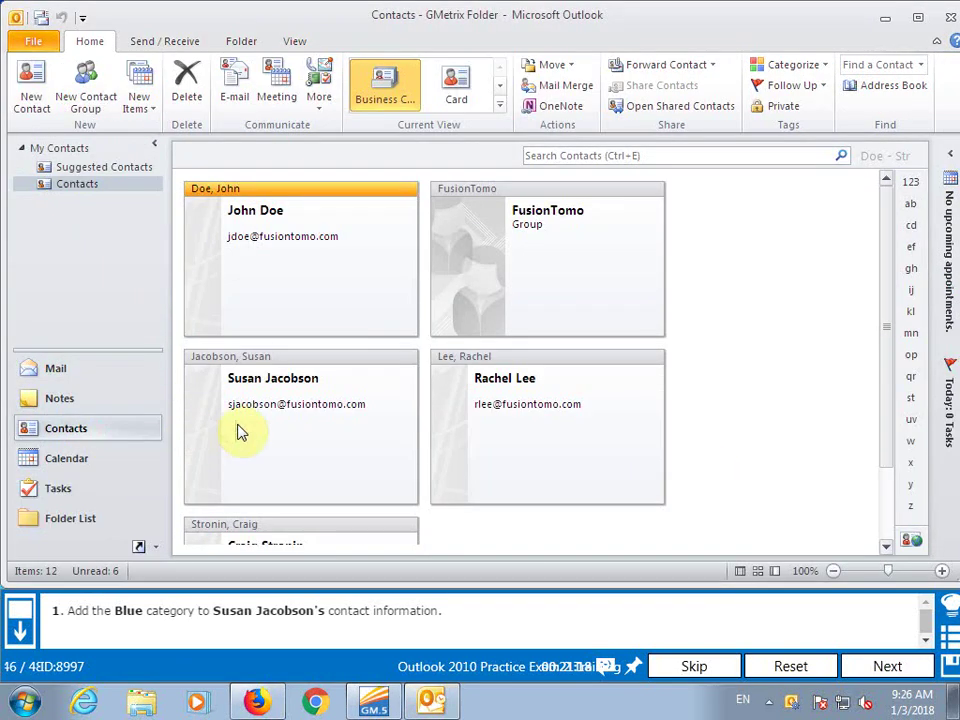
pyautogui.click(369, 433)
pyautogui.click(815, 68)
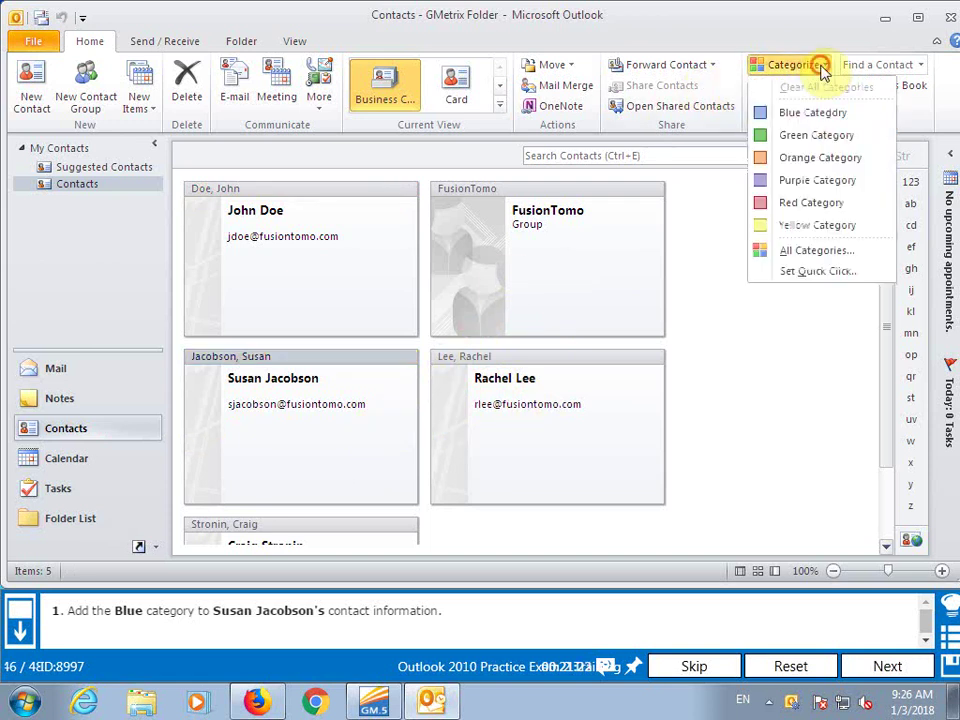
pyautogui.click(812, 113)
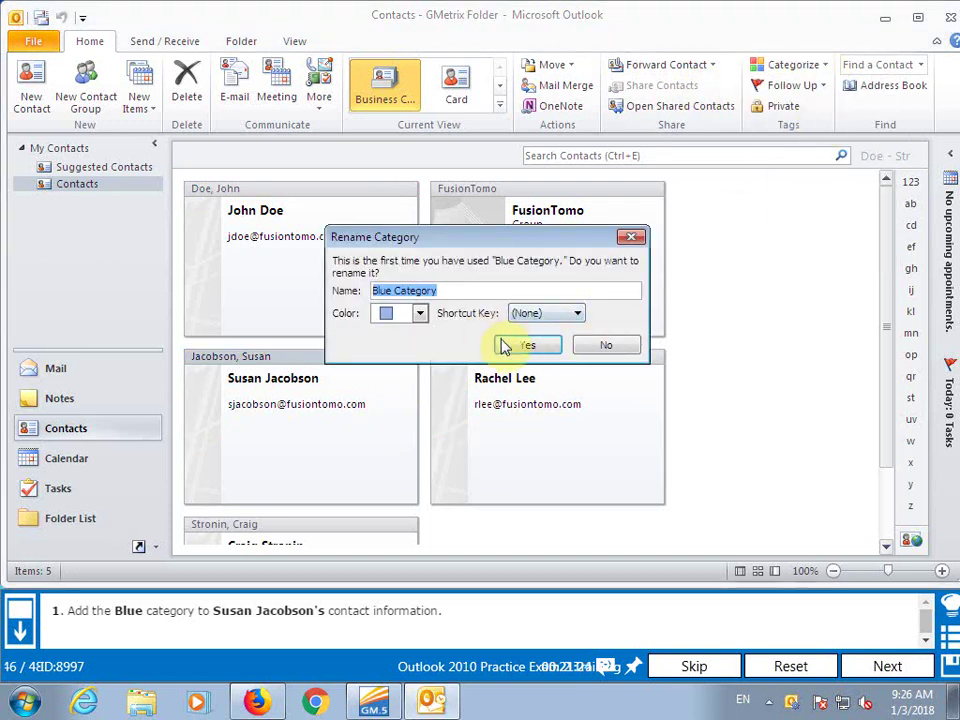
pyautogui.click(529, 346)
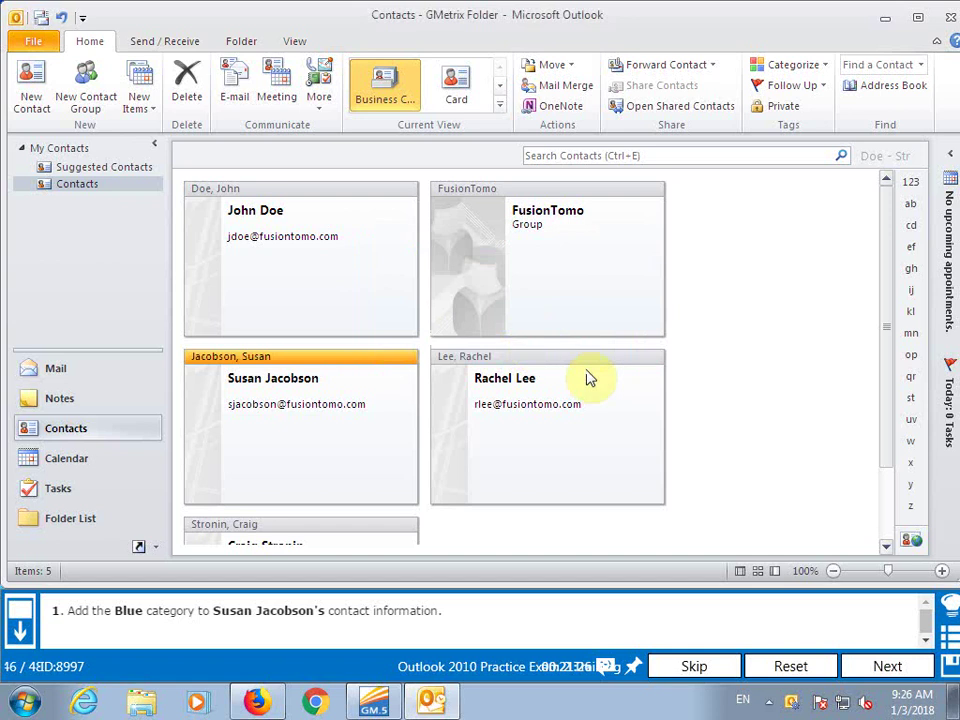
pyautogui.click(912, 672)
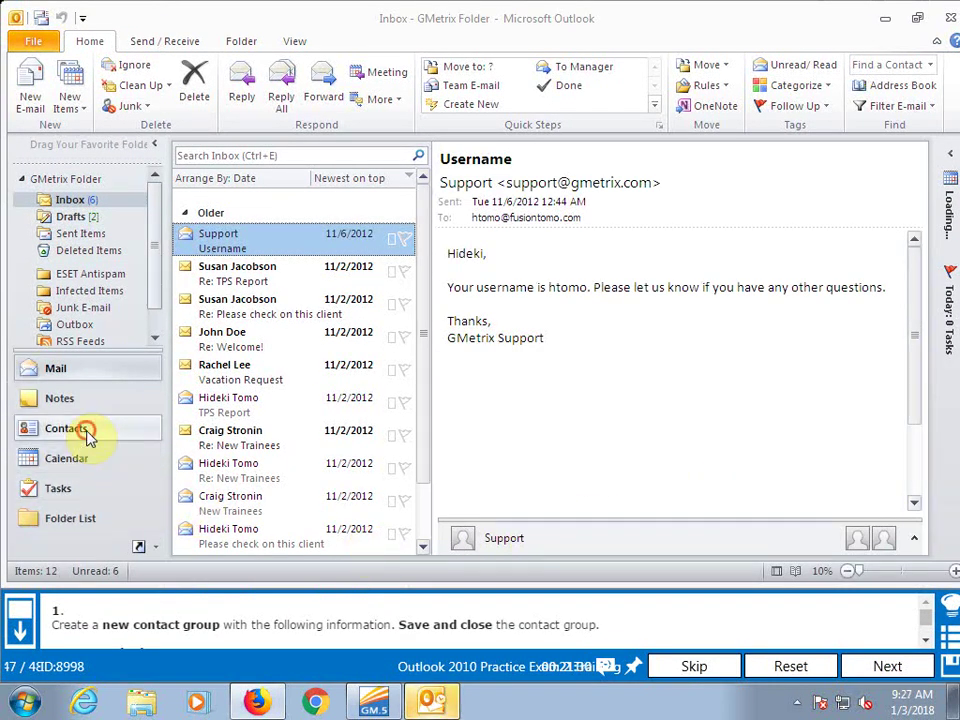
# Step: Start a new contact group named 'Marketing Team'
pyautogui.click(78, 430)
pyautogui.click(87, 96)
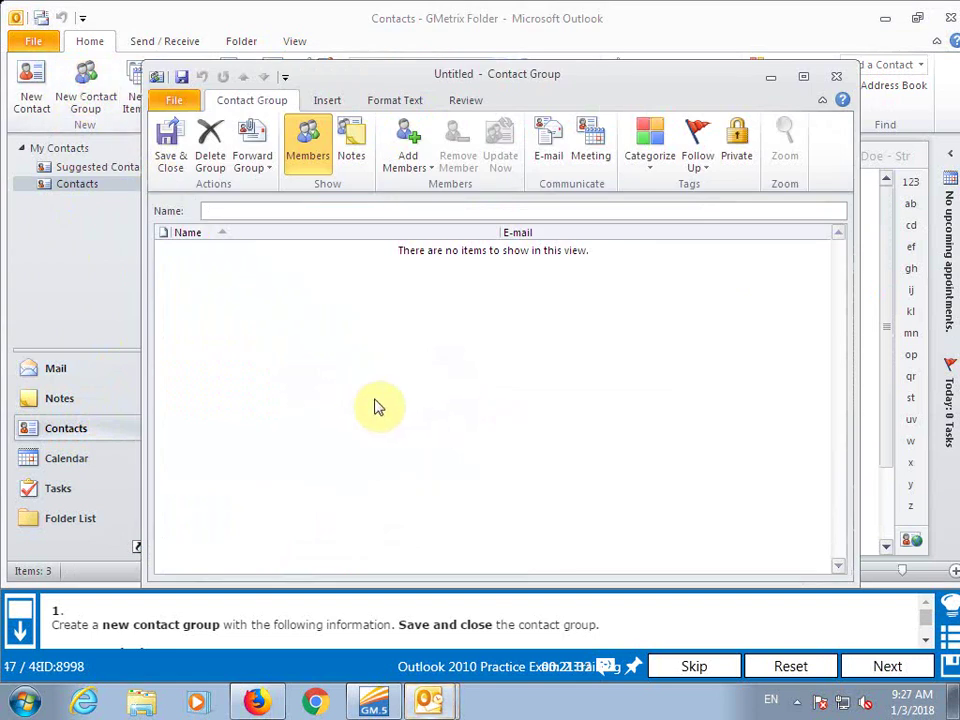
pyautogui.click(925, 641)
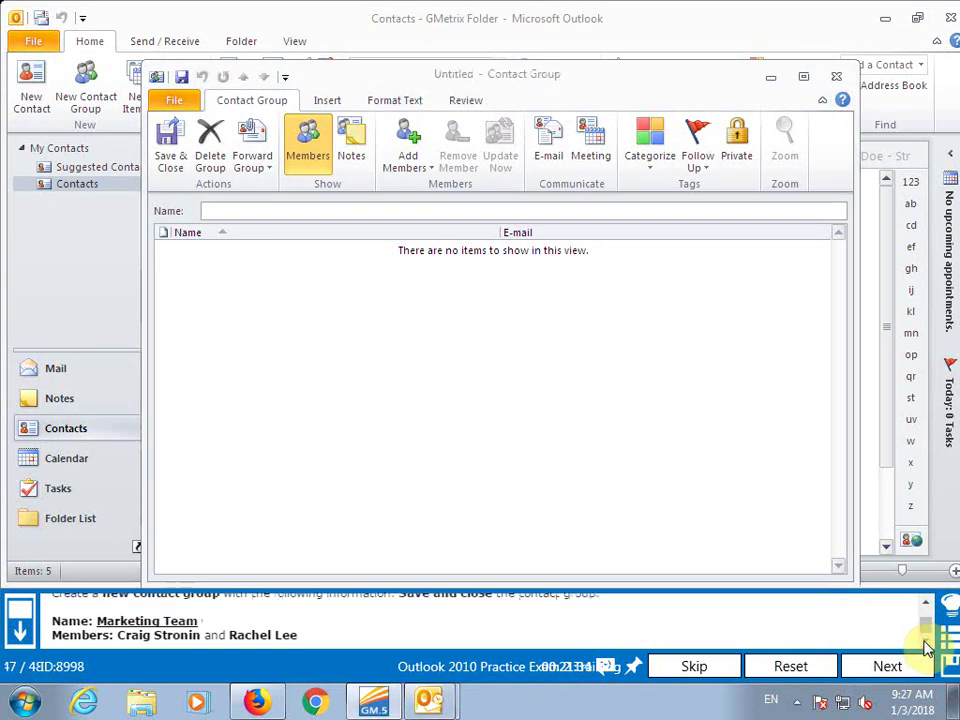
pyautogui.click(293, 211)
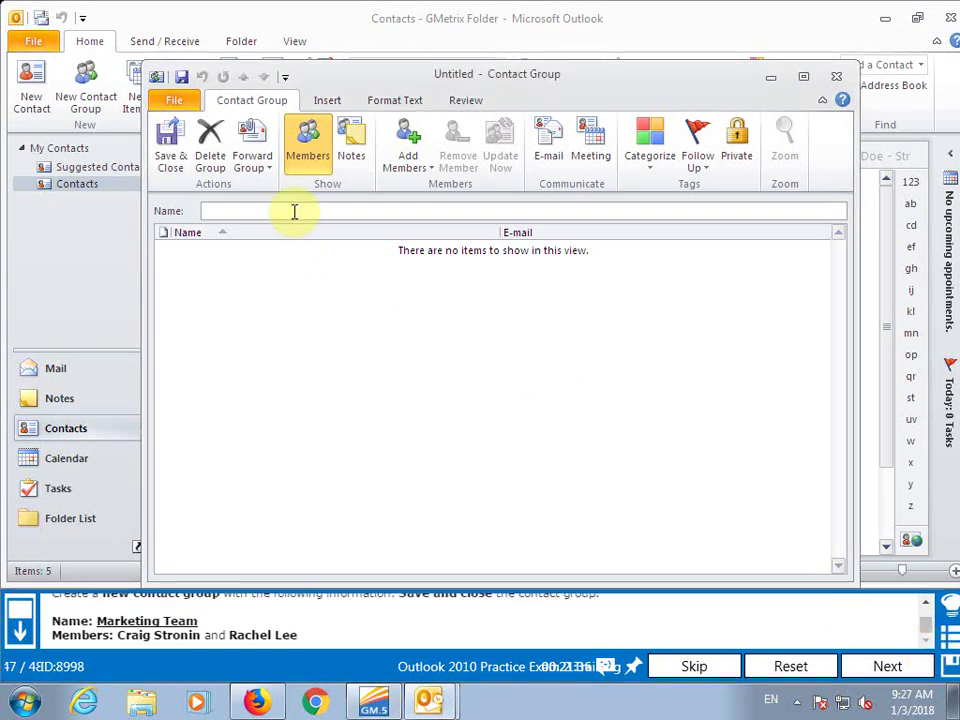
pyautogui.write('Marketing Team')
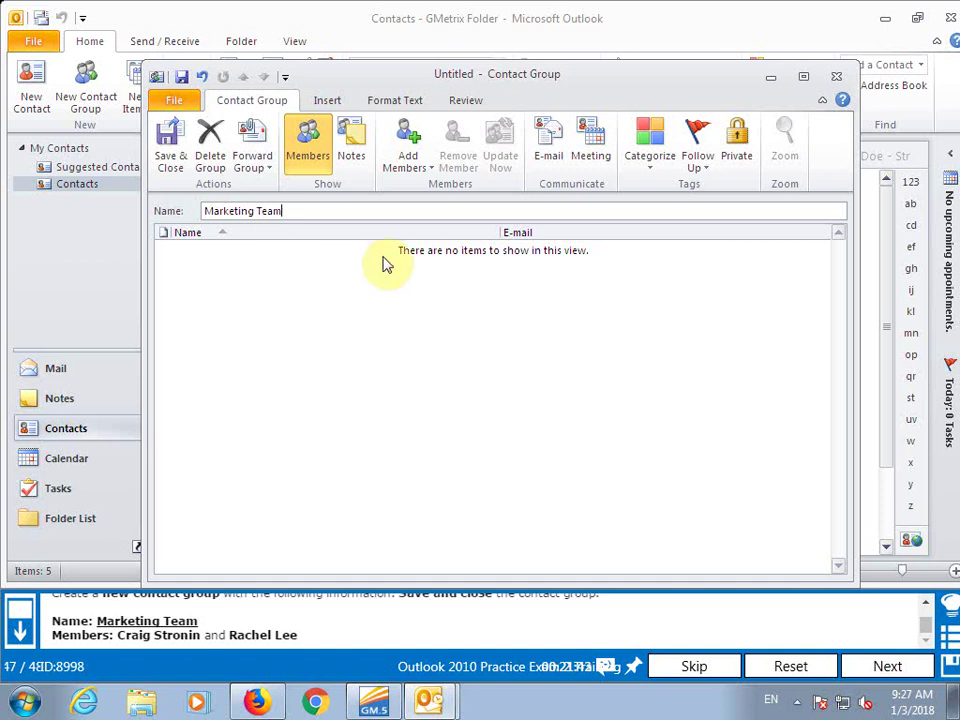
# Step: Add the two requested contacts from Outlook Contacts, save the group, and advance
pyautogui.click(399, 294)
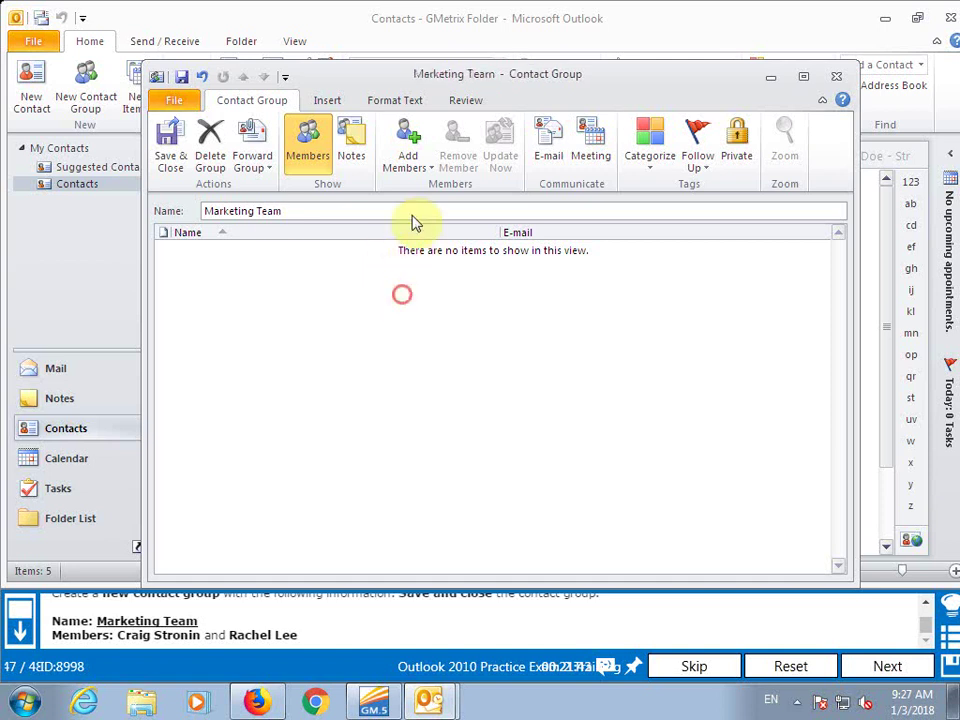
pyautogui.click(420, 150)
pyautogui.click(426, 187)
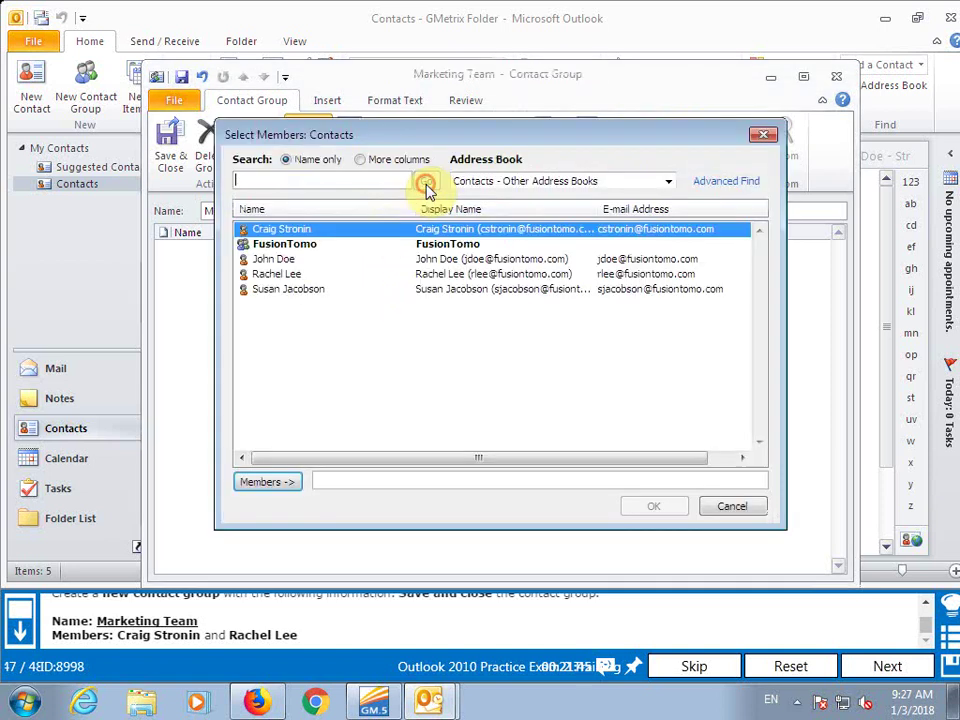
pyautogui.doubleClick(290, 229)
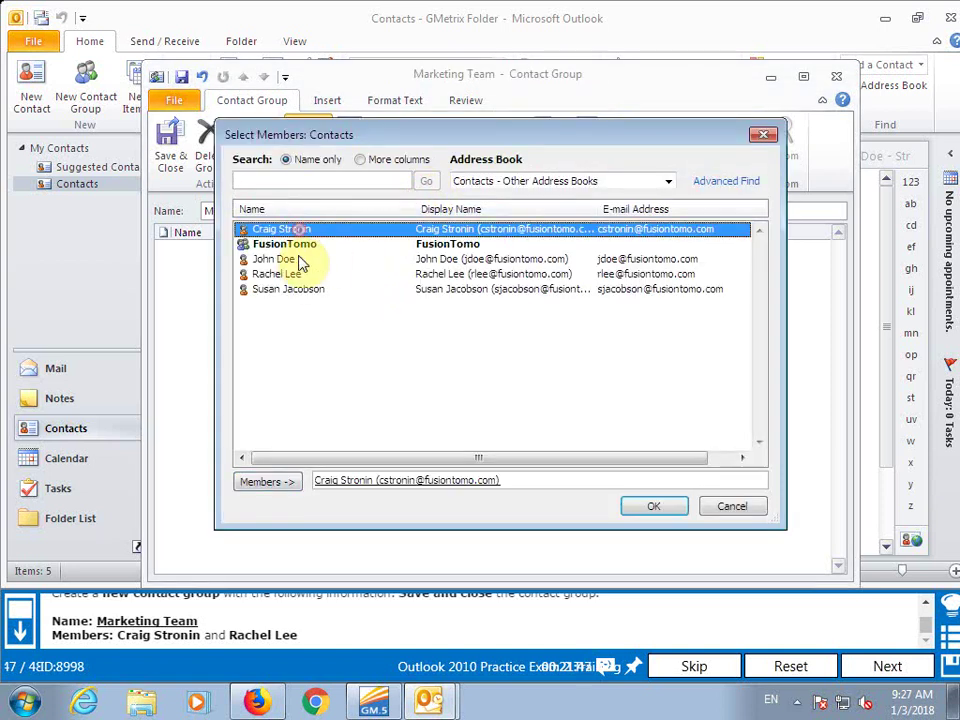
pyautogui.doubleClick(296, 273)
pyautogui.click(665, 507)
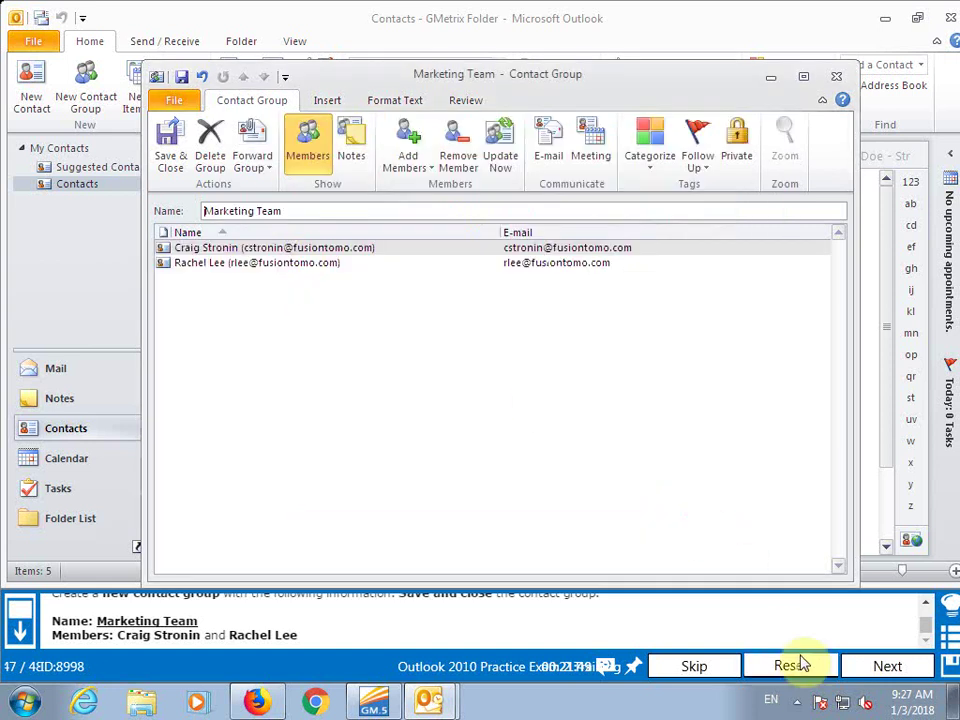
pyautogui.click(166, 138)
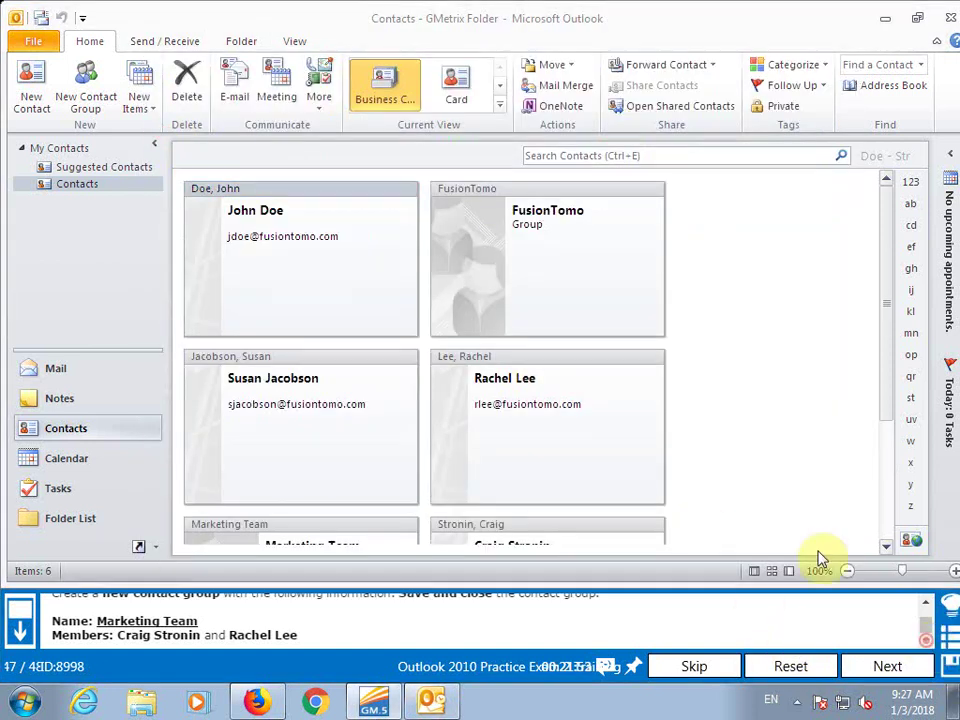
pyautogui.click(886, 670)
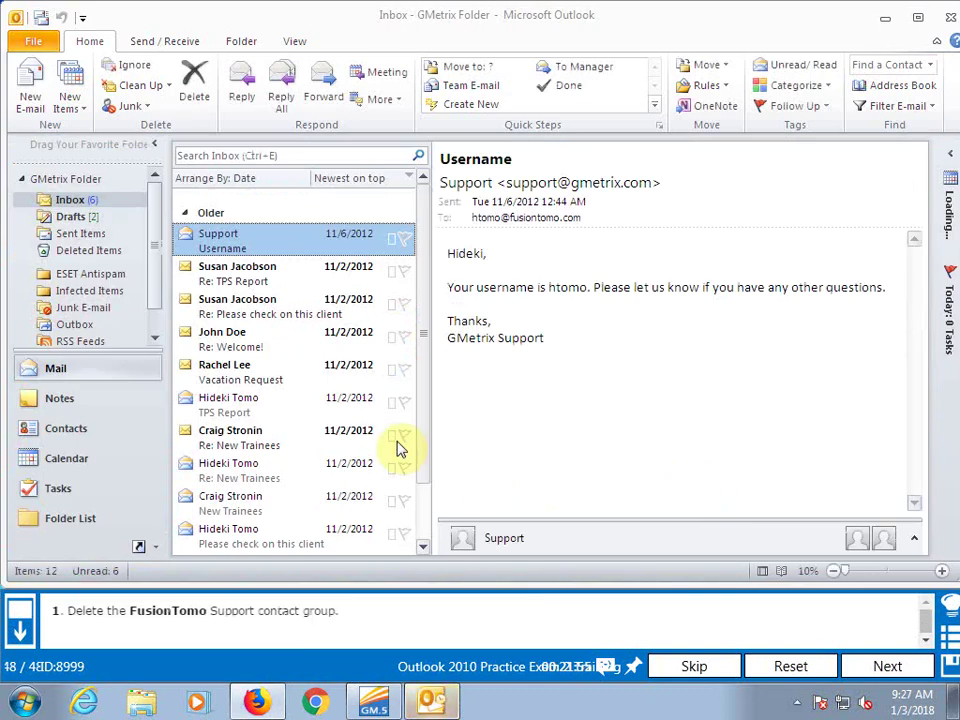
# Step: Delete the FusionTomo contact group from Contacts and advance past the last task
pyautogui.click(101, 438)
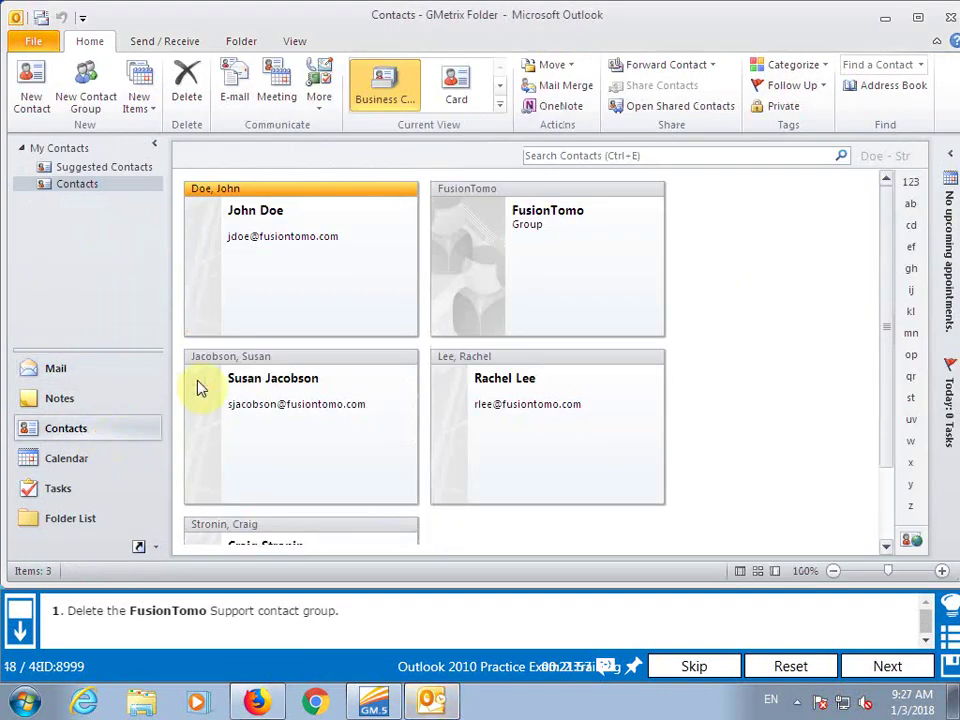
pyautogui.click(589, 268)
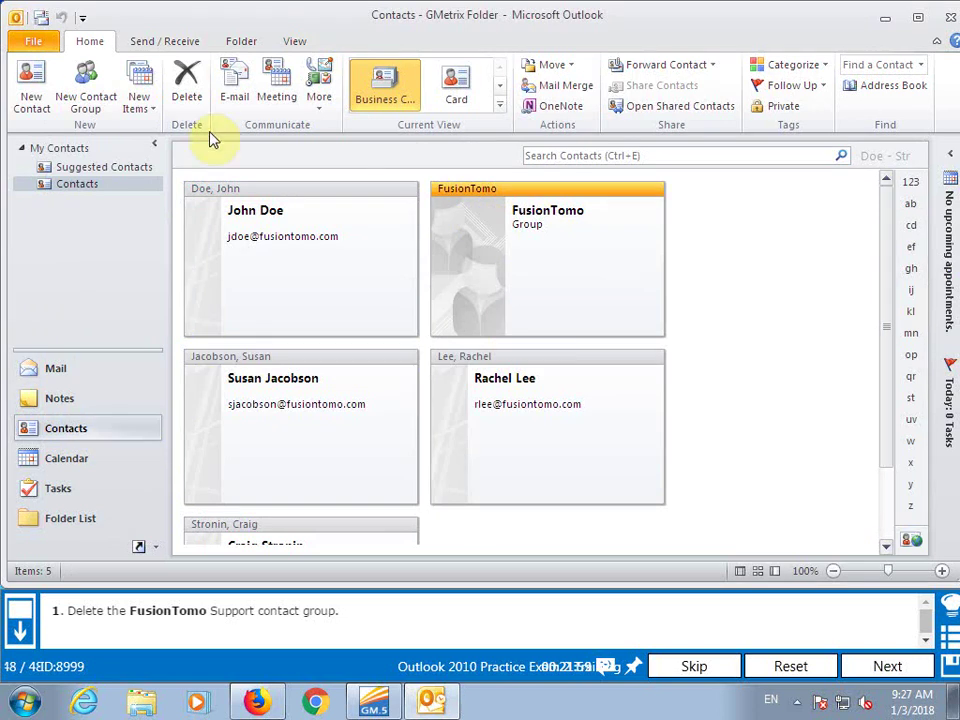
pyautogui.click(193, 96)
pyautogui.click(890, 668)
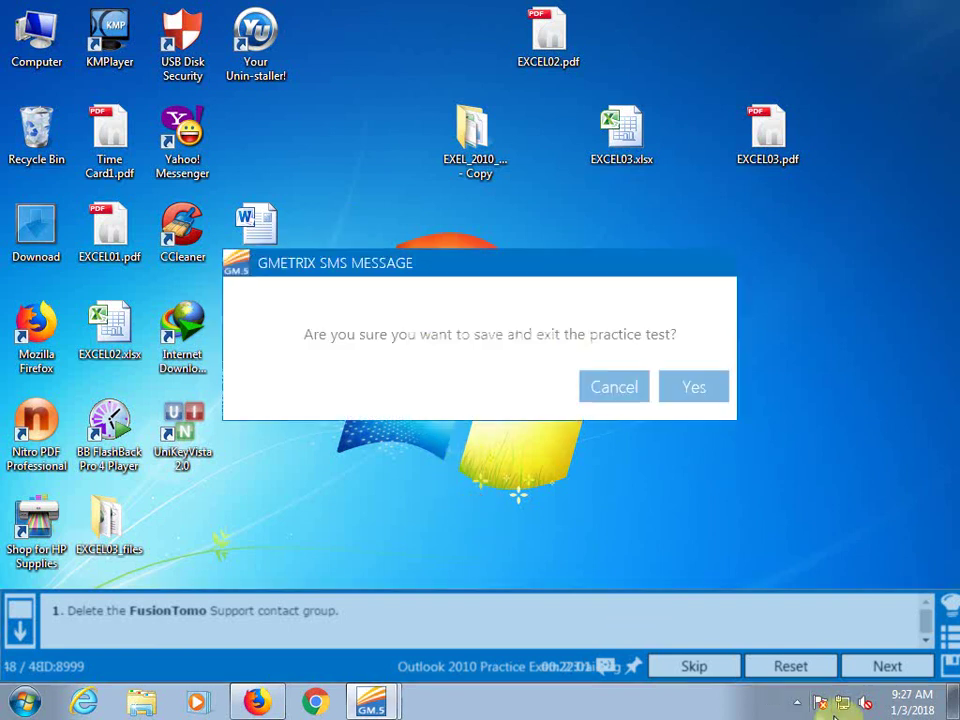
# Step: Confirm Yes to save and exit the GMetrix practice test, then reposition the saved-successfully confirmation
pyautogui.click(685, 392)
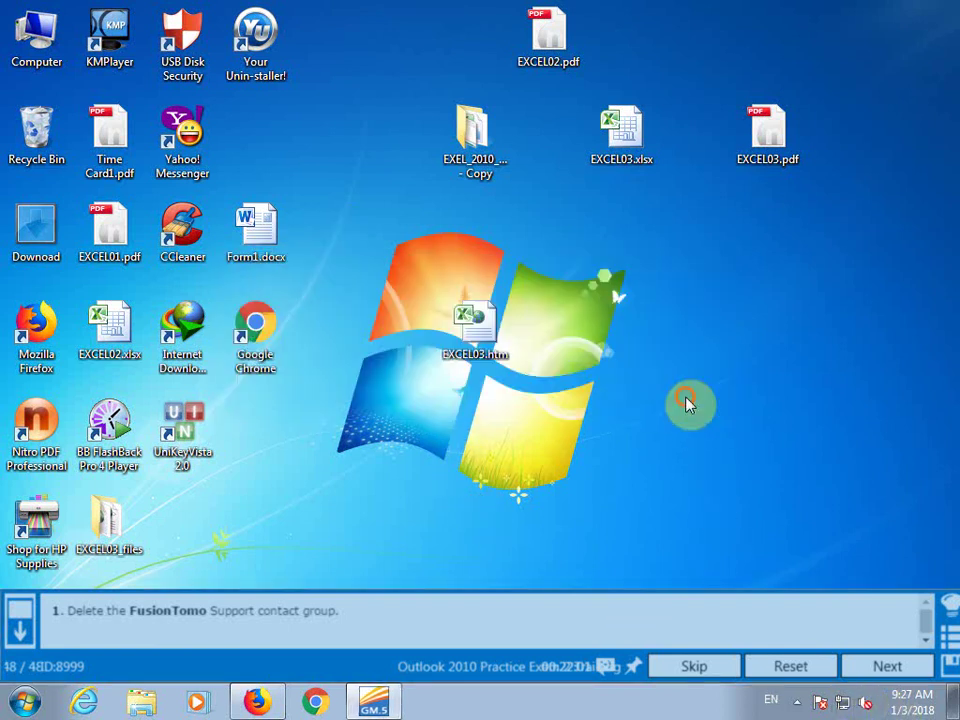
pyautogui.click(799, 703)
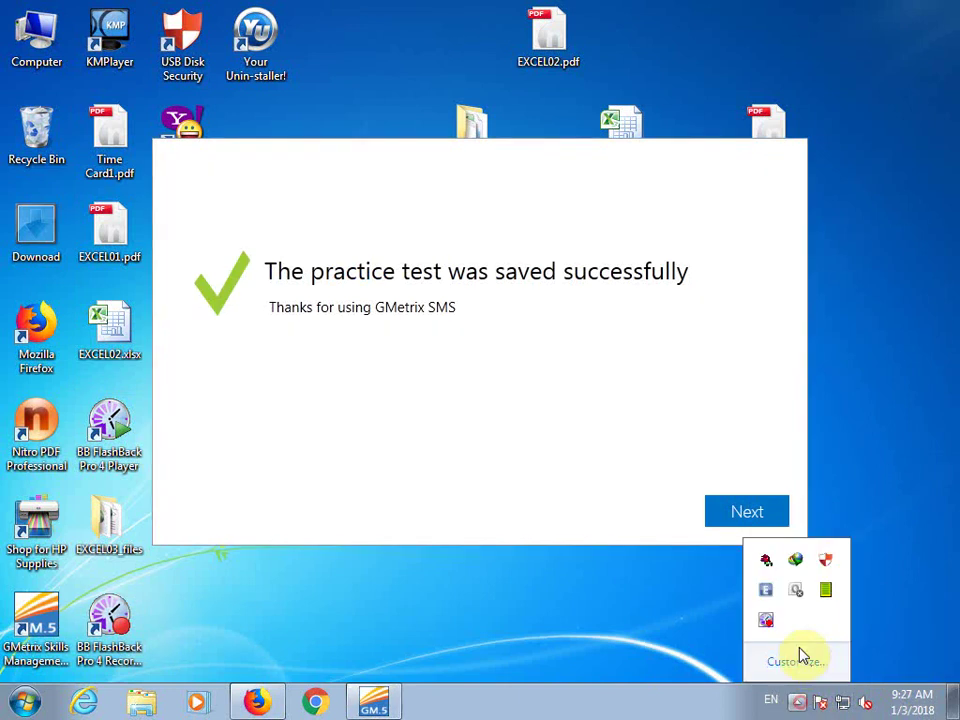
pyautogui.click(766, 625)
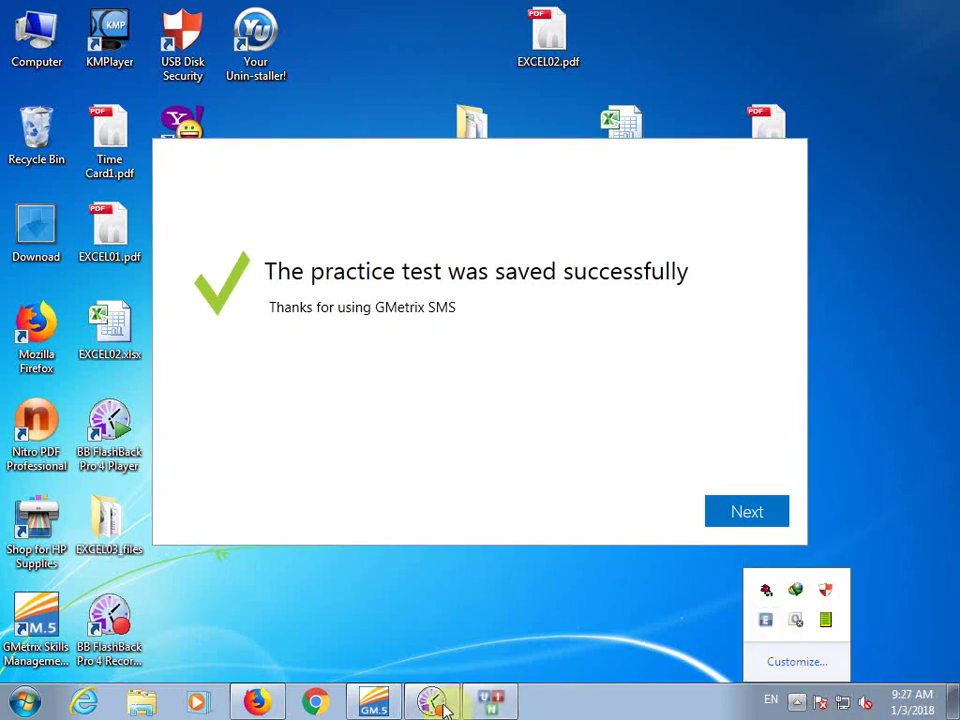
pyautogui.moveTo(445, 708); pyautogui.dragTo(493, 708)
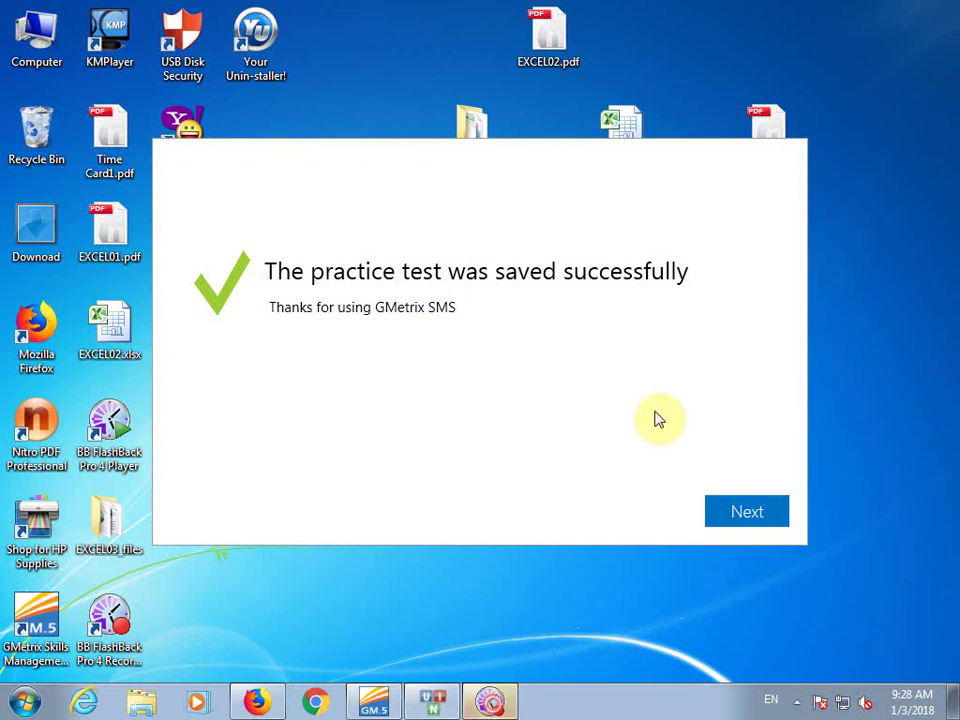
pyautogui.moveTo(669, 195); pyautogui.dragTo(700, 470)
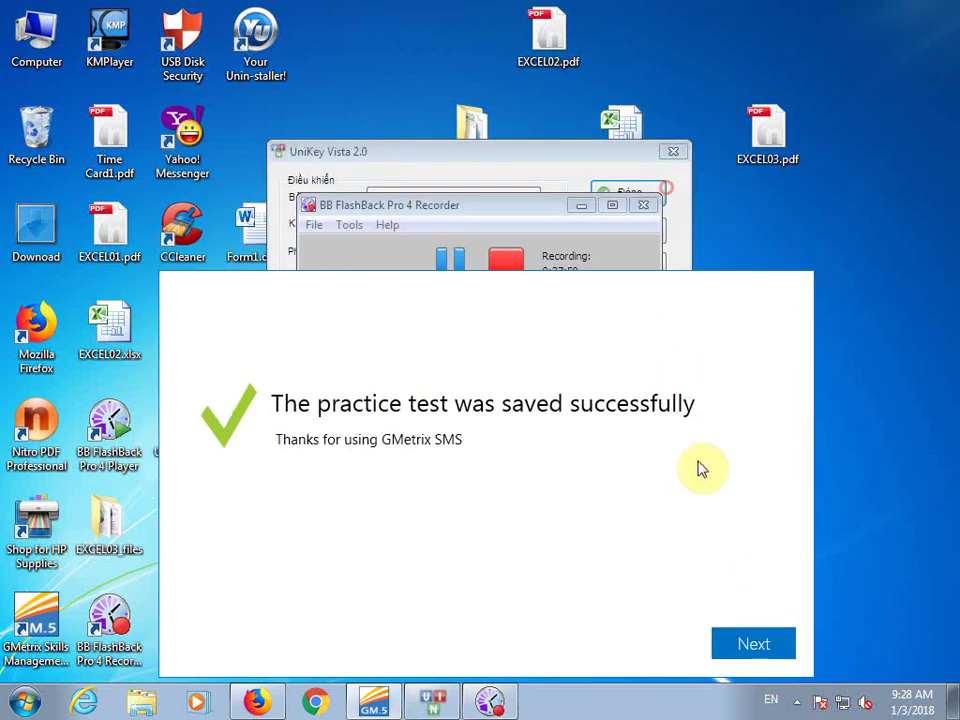